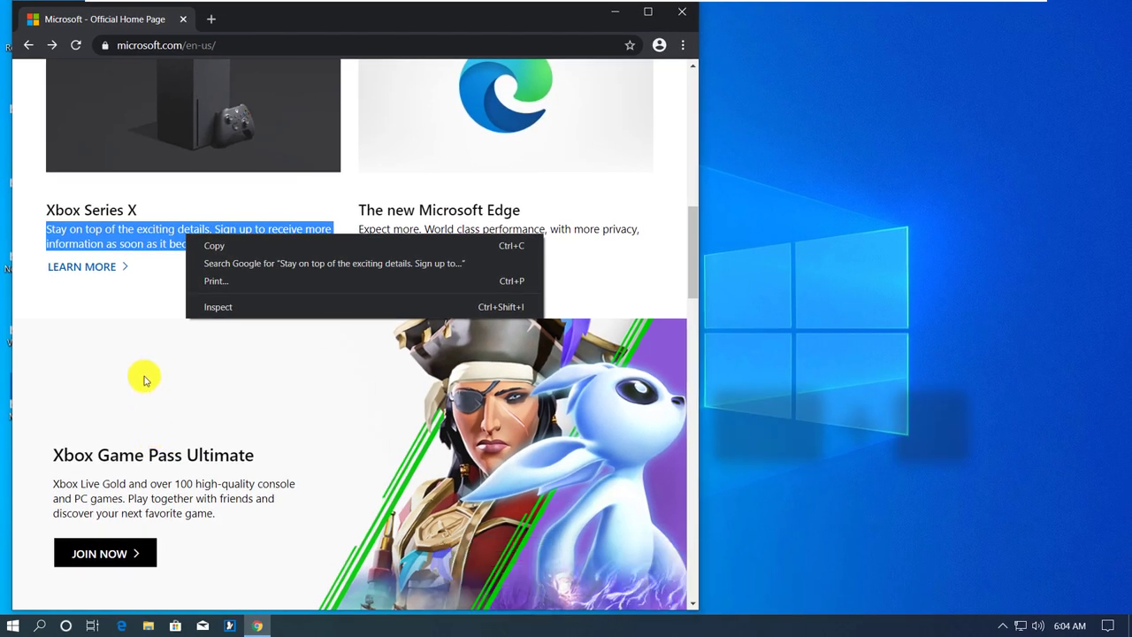
left_click(145, 376)
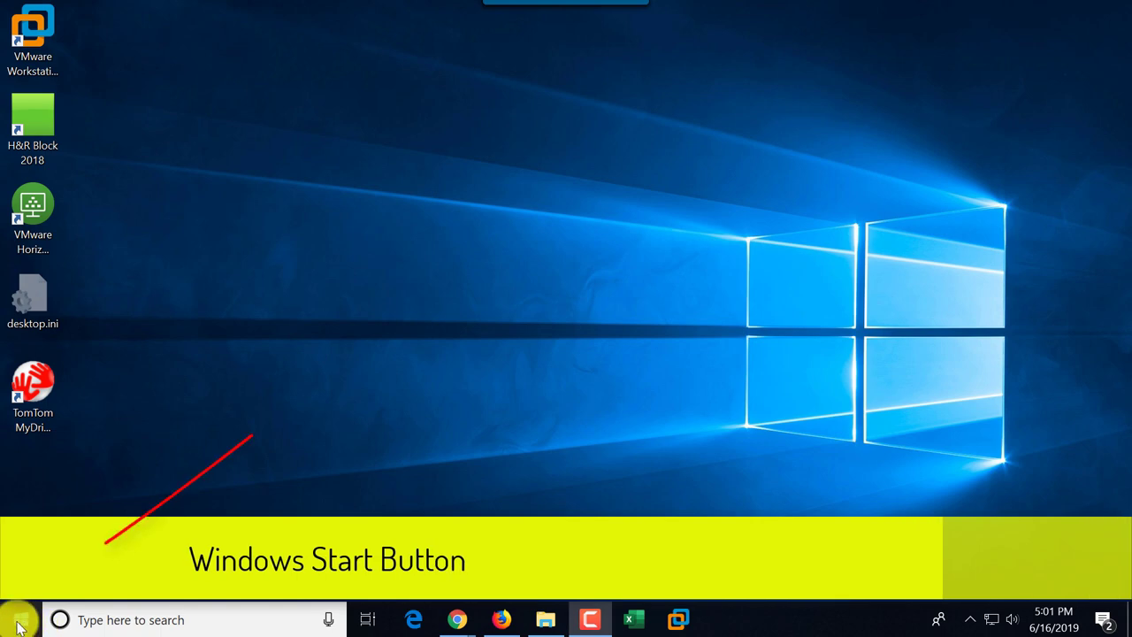
Step: Browse the installed apps listed in Start, and expand and collapse the 7-Zip folder
left_click(24, 626)
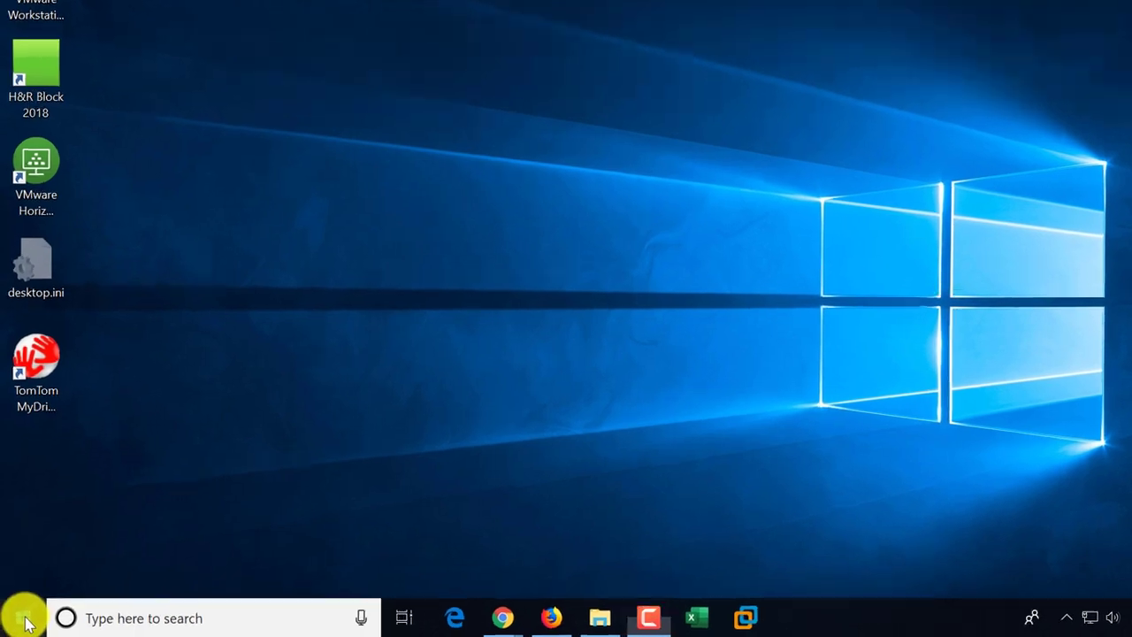
left_click(21, 623)
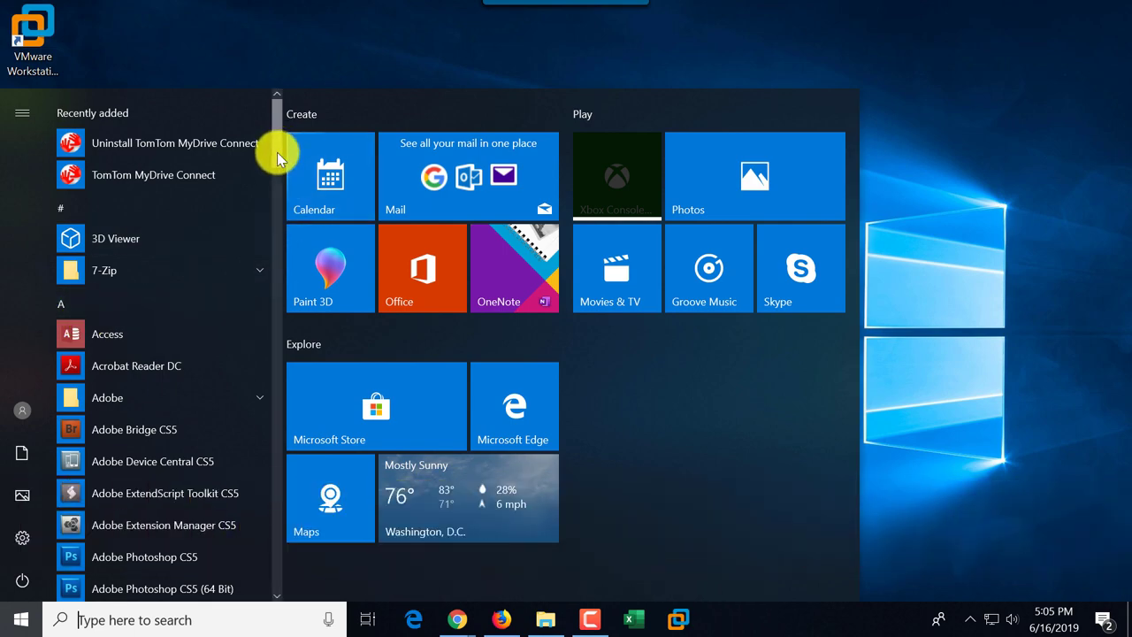
left_click_drag(277, 152, 266, 280)
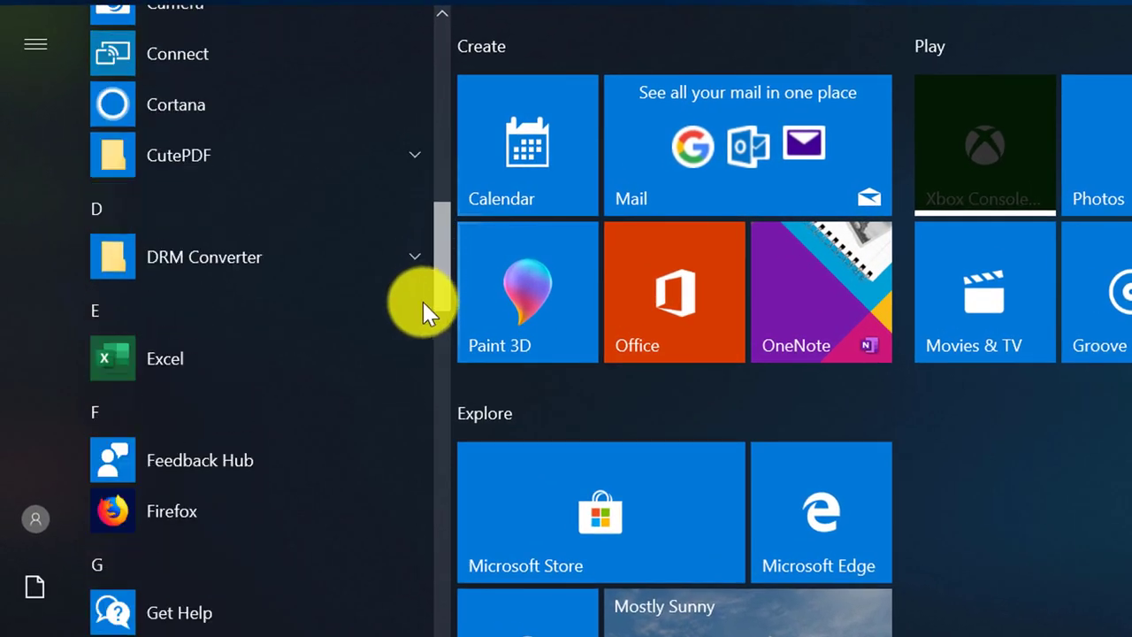
left_click_drag(424, 311, 461, 137)
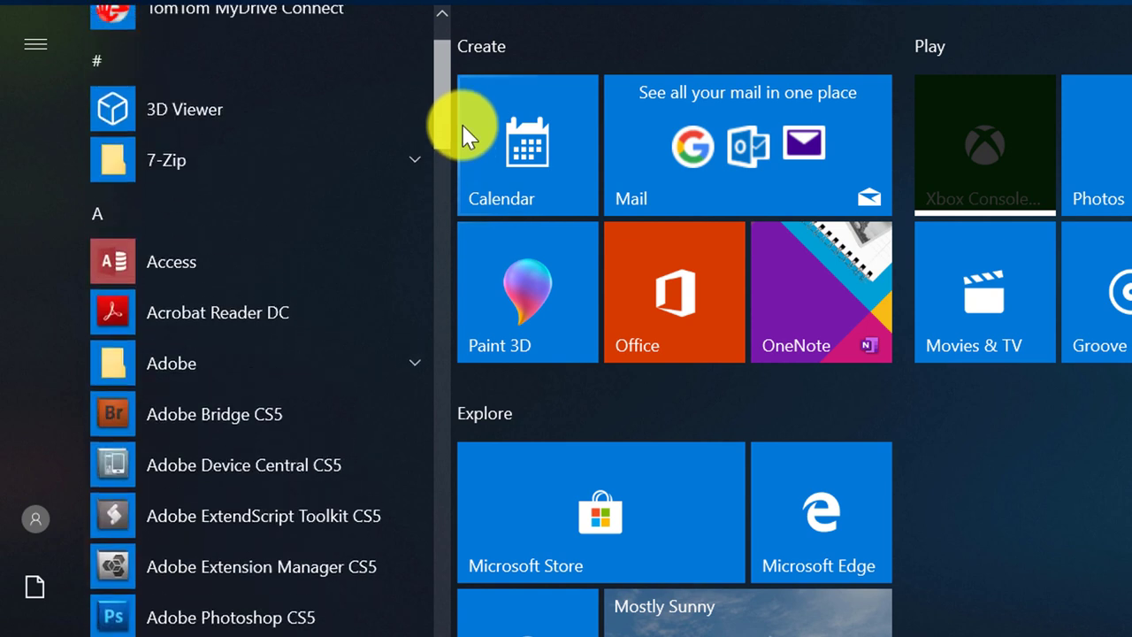
left_click(413, 164)
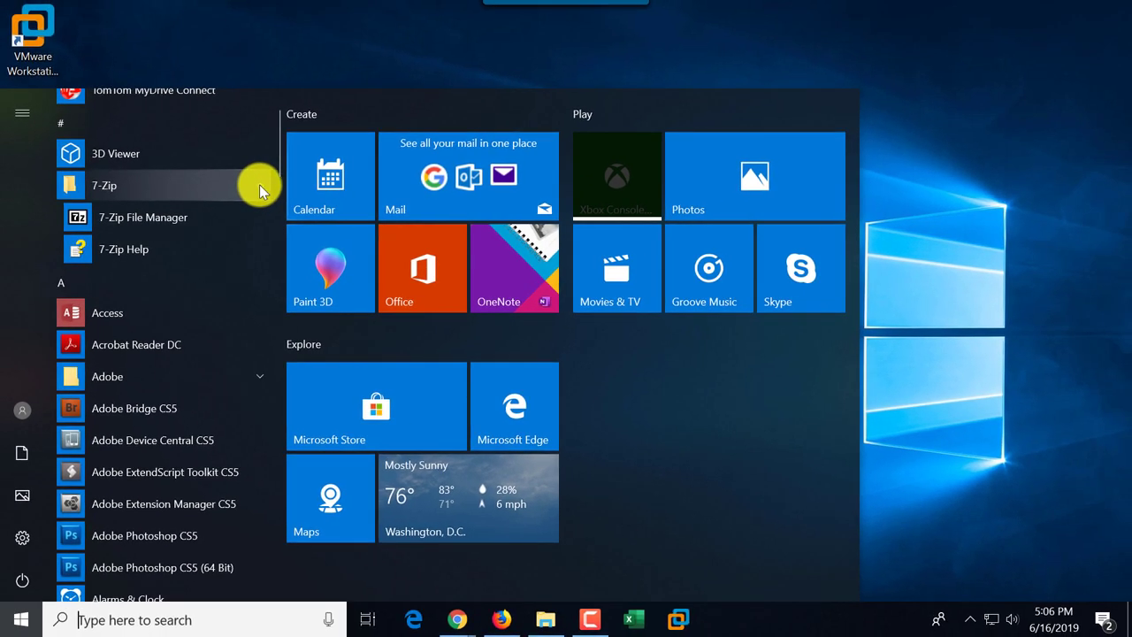
left_click(259, 185)
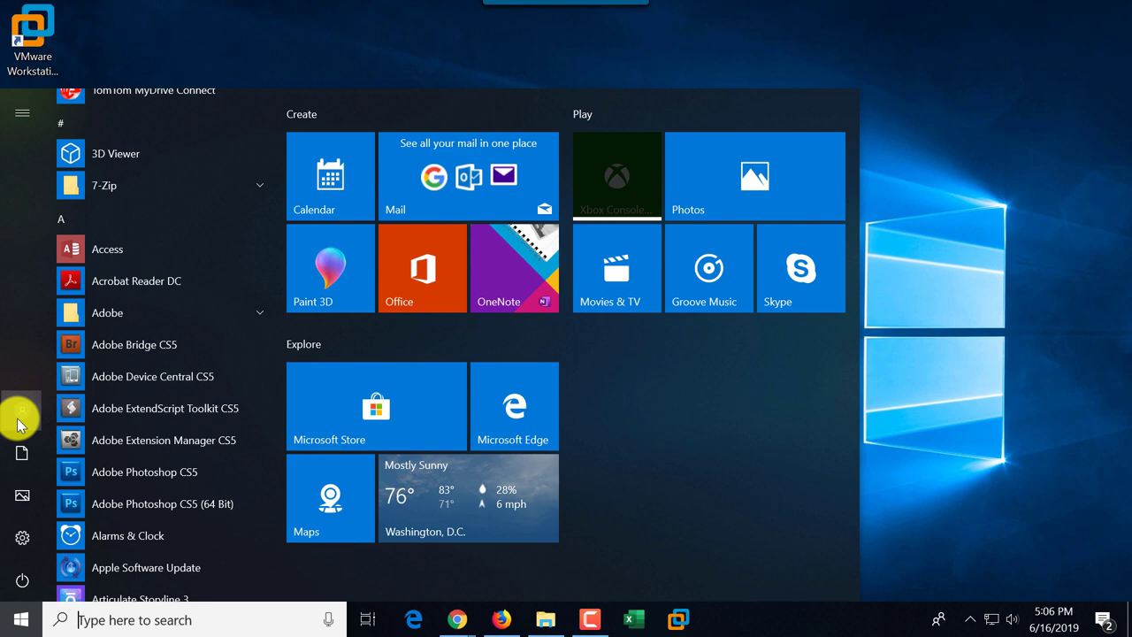
Step: Show the labels of the Start shortcuts, open Windows Settings and make its window taller
left_click(24, 119)
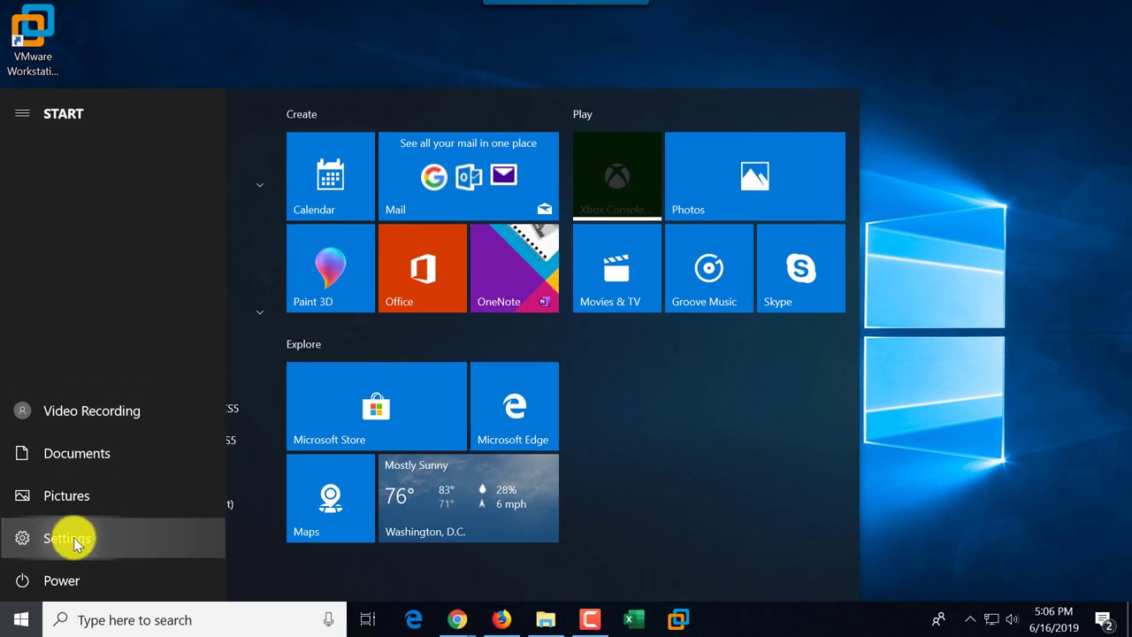
left_click(84, 521)
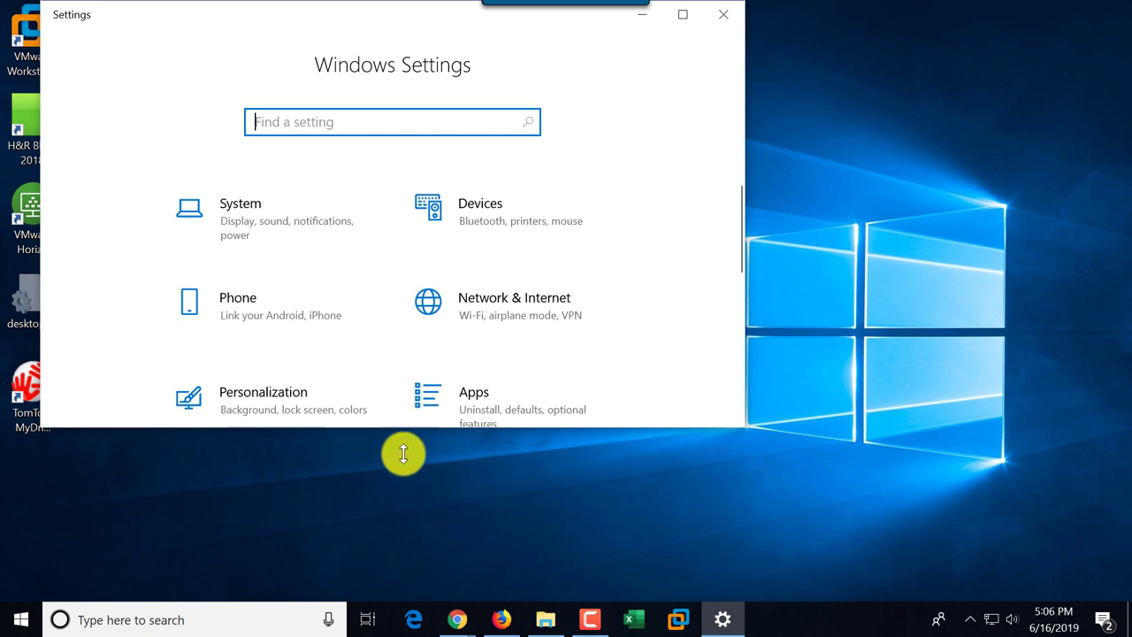
left_click_drag(403, 453, 402, 524)
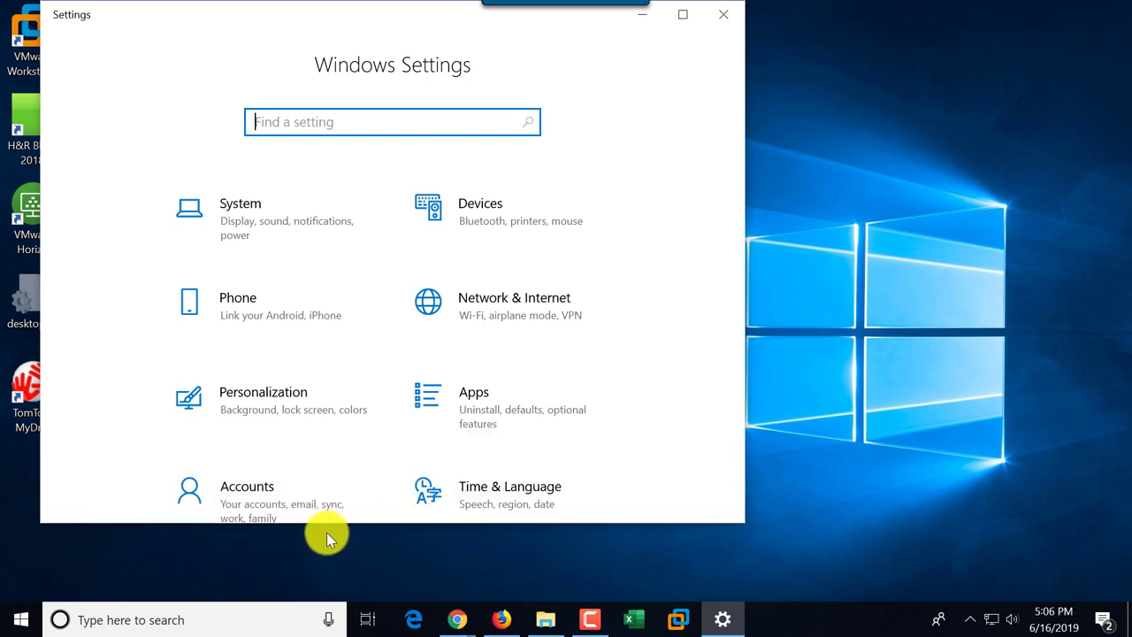
Step: Display the available power options in Start and dismiss them without choosing one
left_click(26, 621)
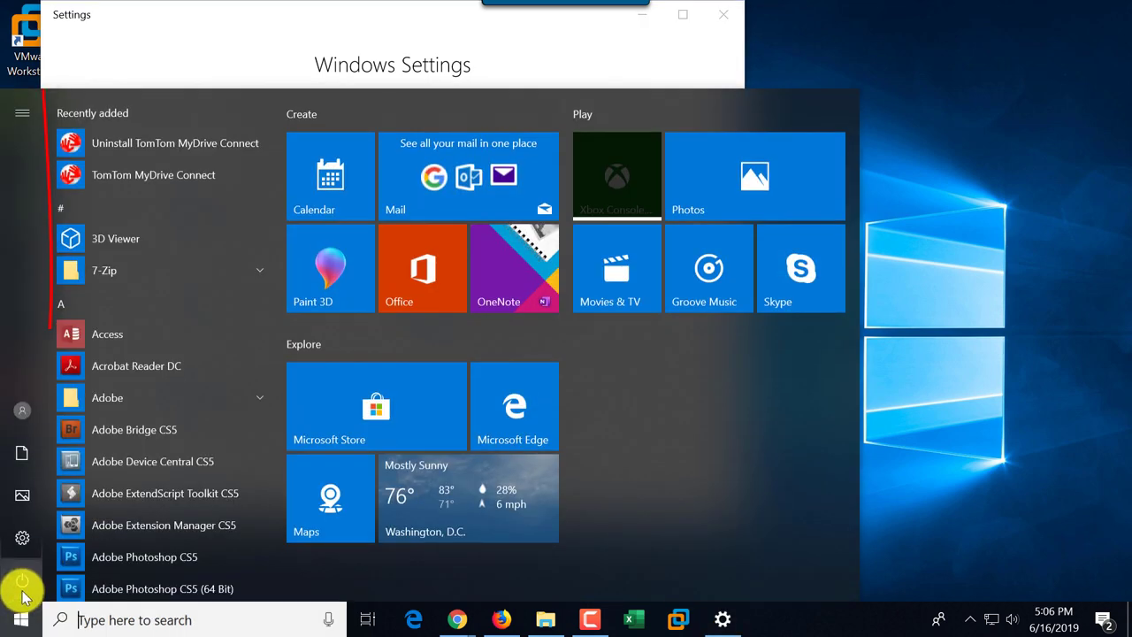
left_click(22, 584)
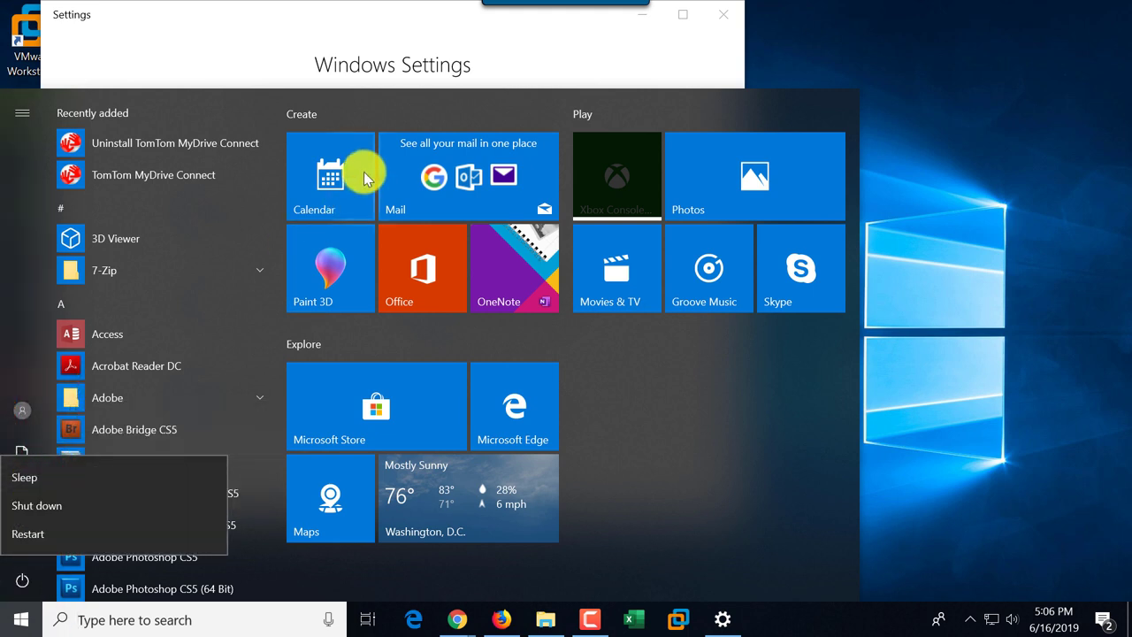
left_click(583, 128)
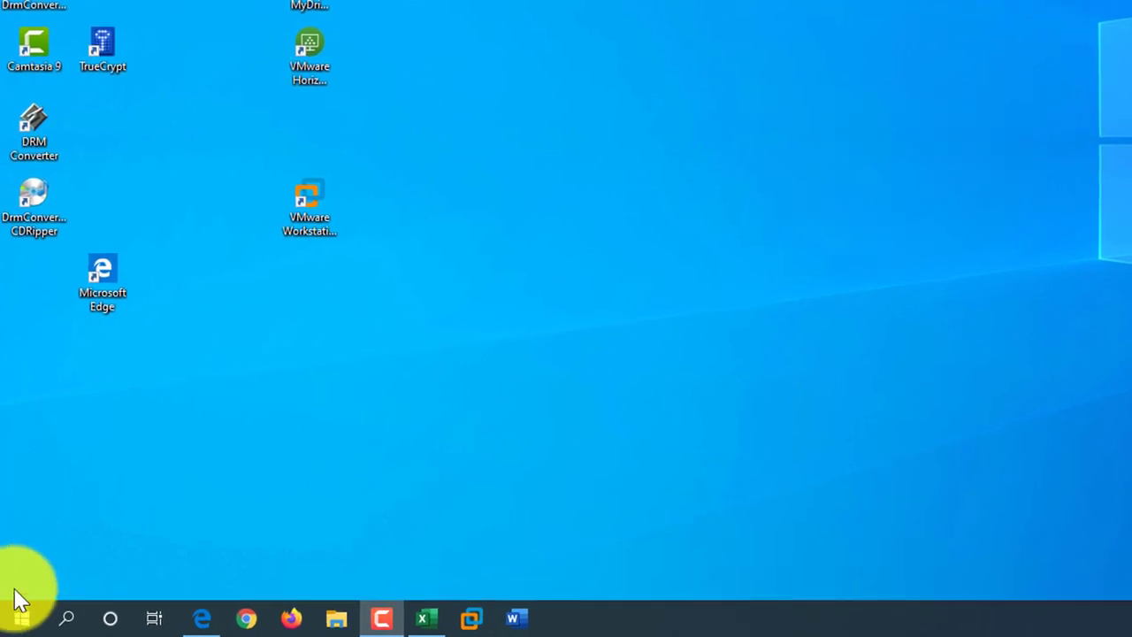
Step: Launch Notepad from the Windows Accessories folder in the installed apps list, and close it
left_click(17, 621)
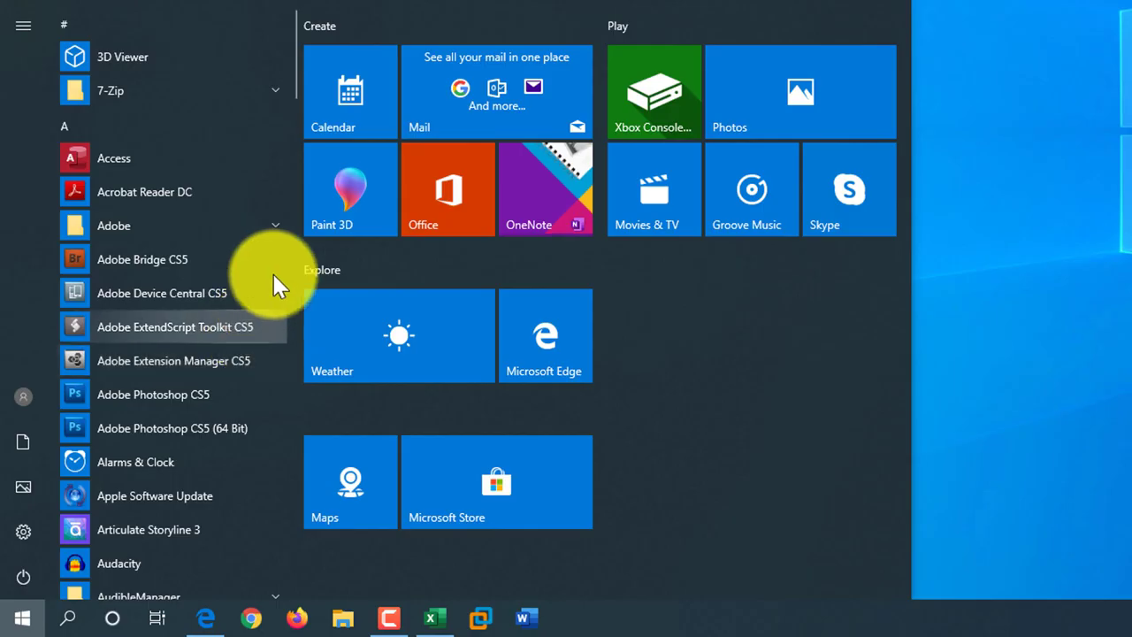
left_click_drag(291, 84, 315, 495)
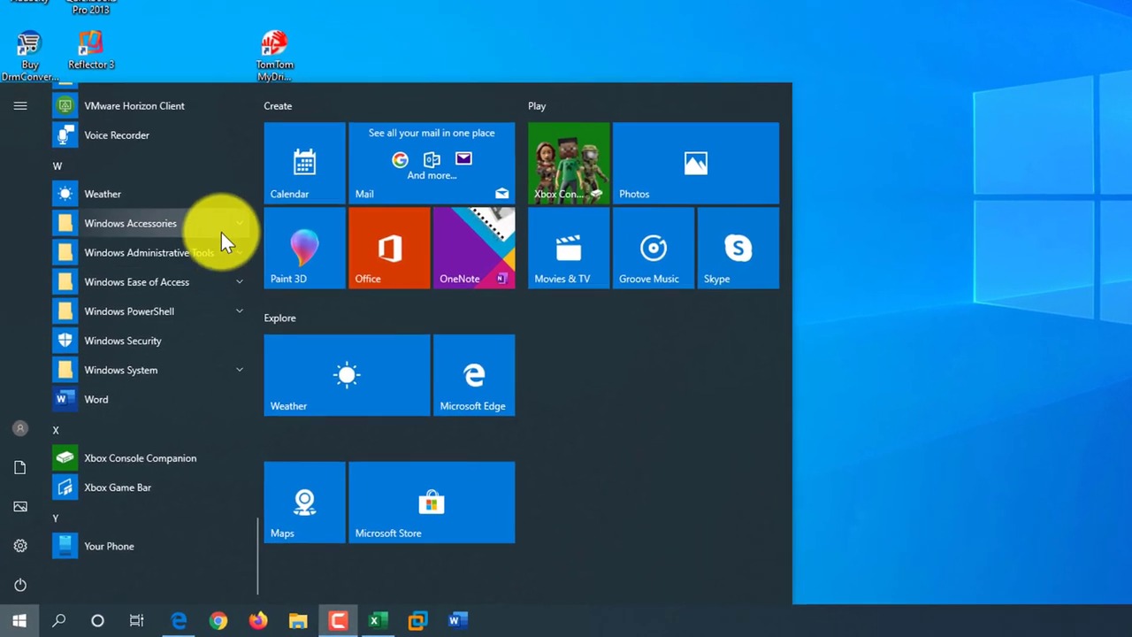
left_click(231, 239)
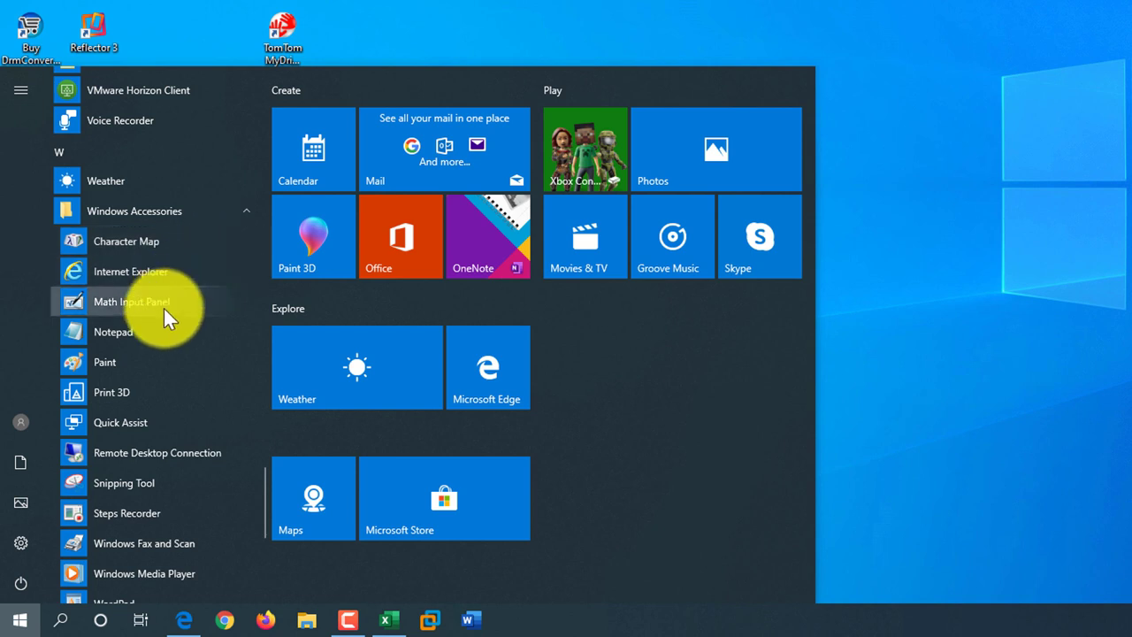
left_click(116, 333)
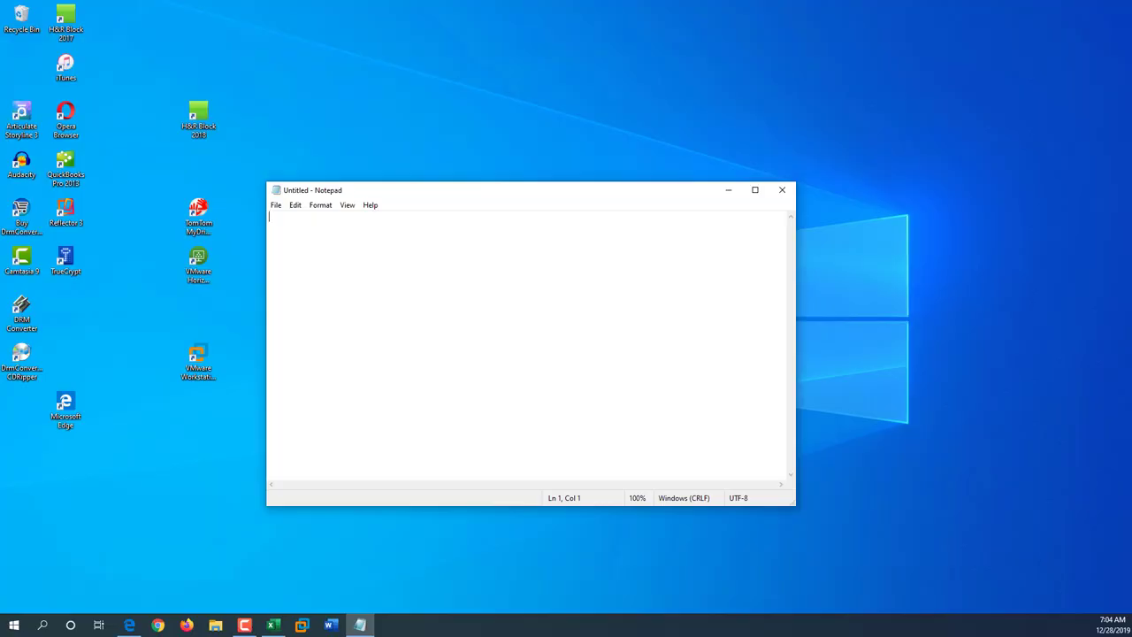
key("alt+F4")
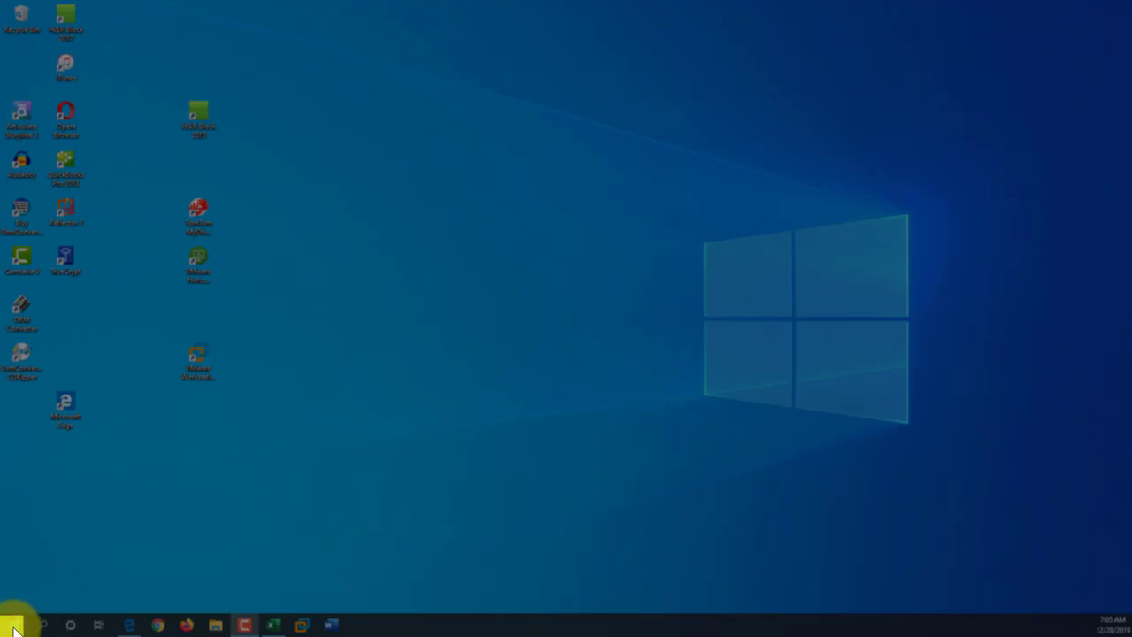
Step: Search Windows for "notepad" and launch the Notepad app from the results
left_click(13, 628)
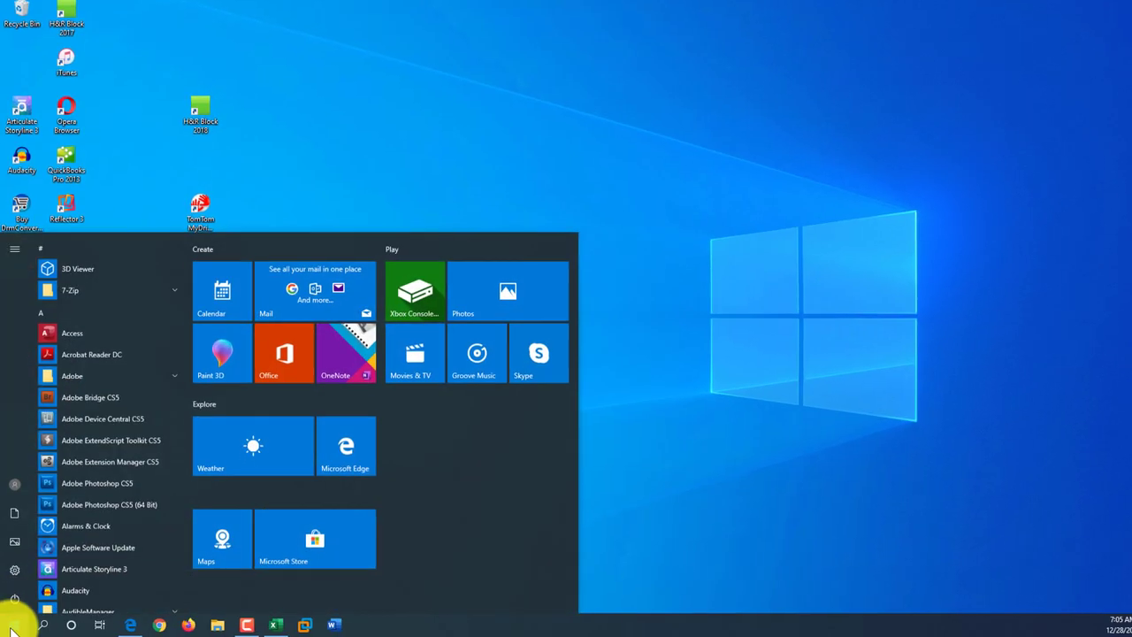
type("n")
type("otepa")
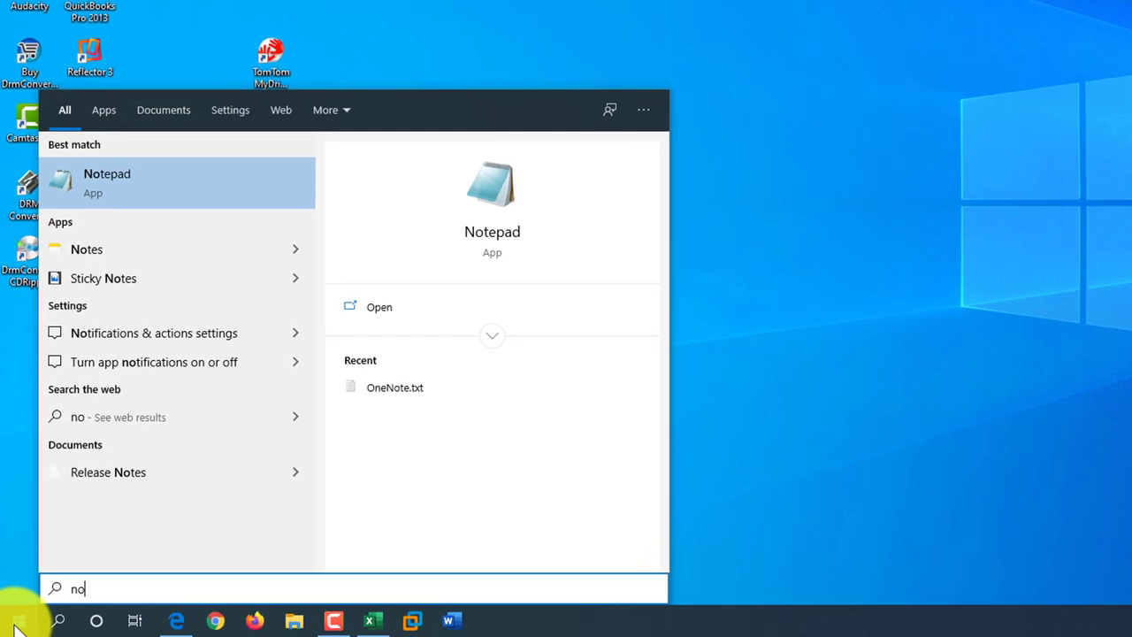
type("d")
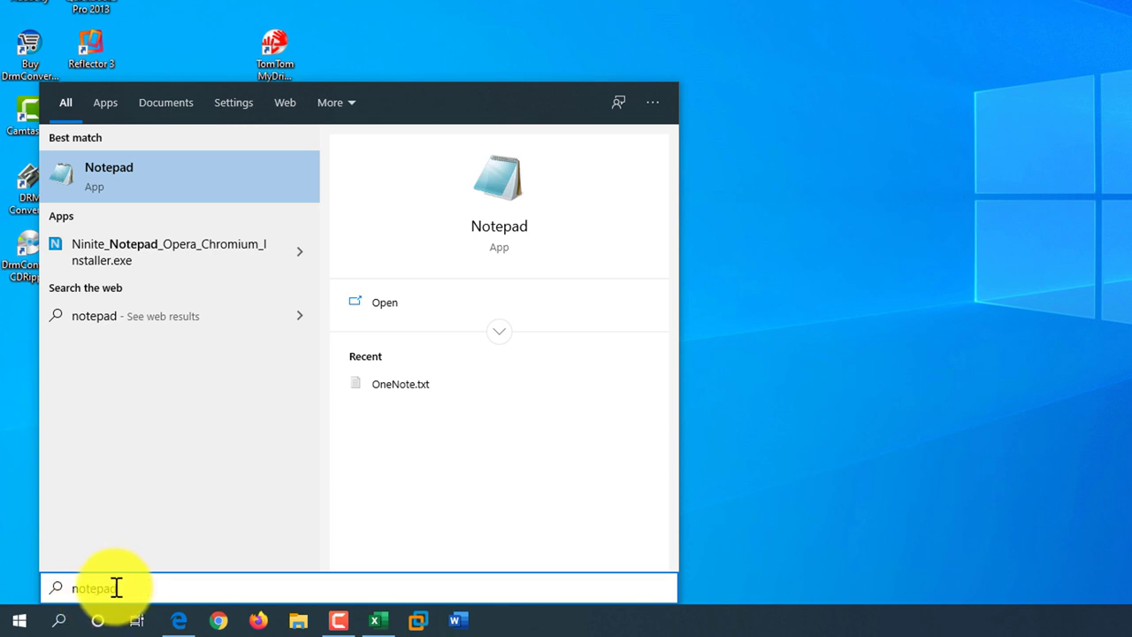
left_click(122, 183)
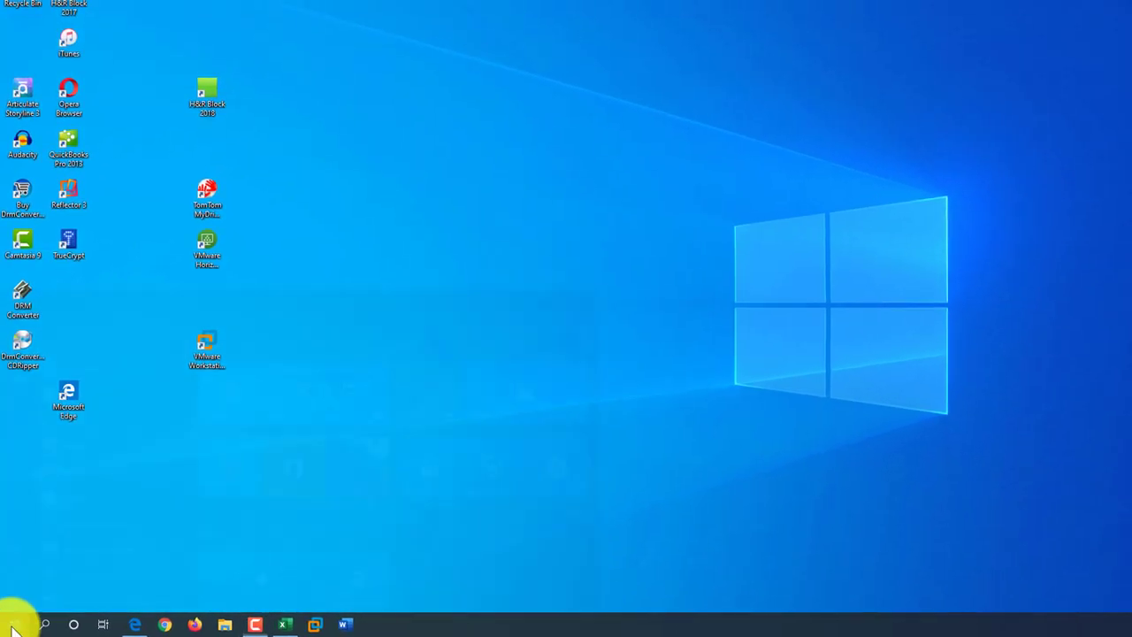
Step: Search Windows for Notepad using only the partial name "notep"
left_click(18, 621)
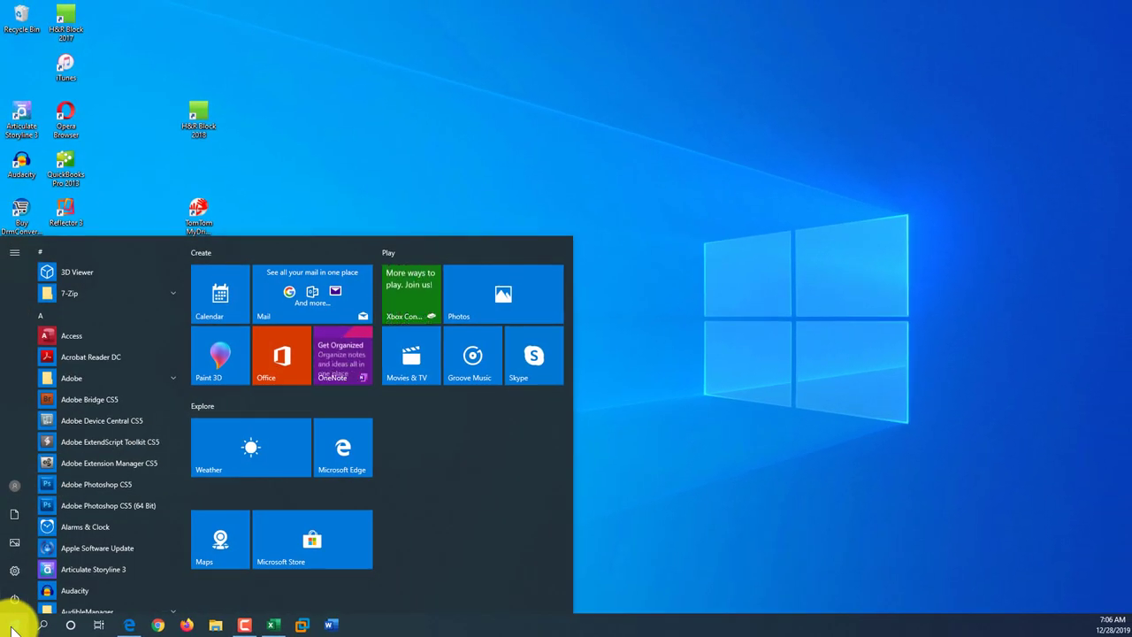
type("no")
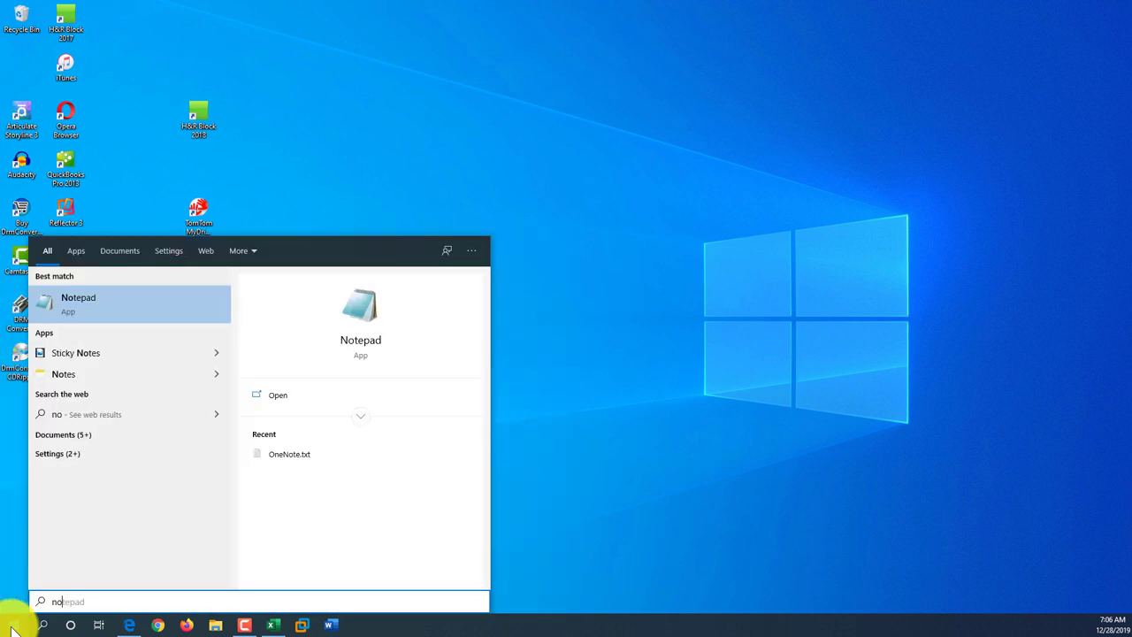
type("tep")
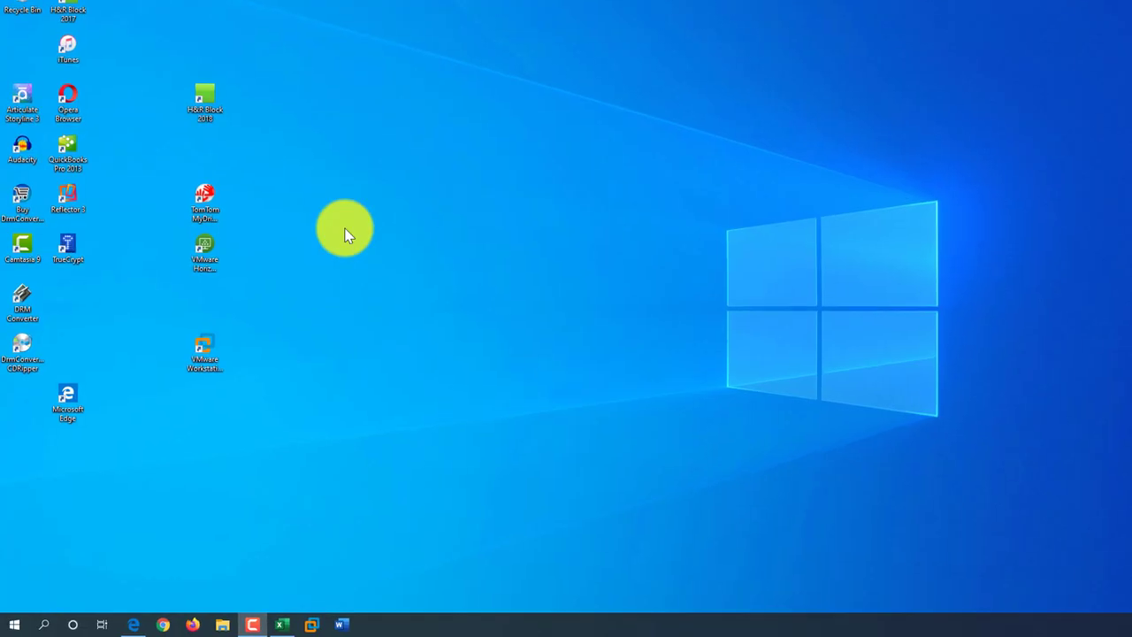
Step: Find the Notepad app by searching for "notepad", pin it to the taskbar and launch it from there
left_click(13, 624)
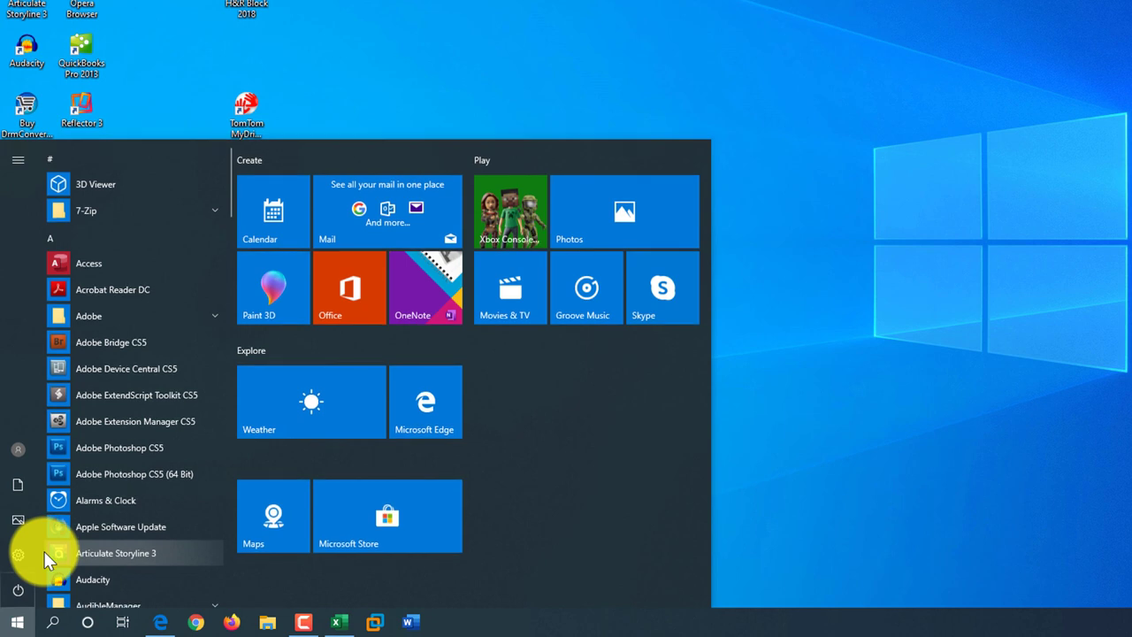
type("notepad")
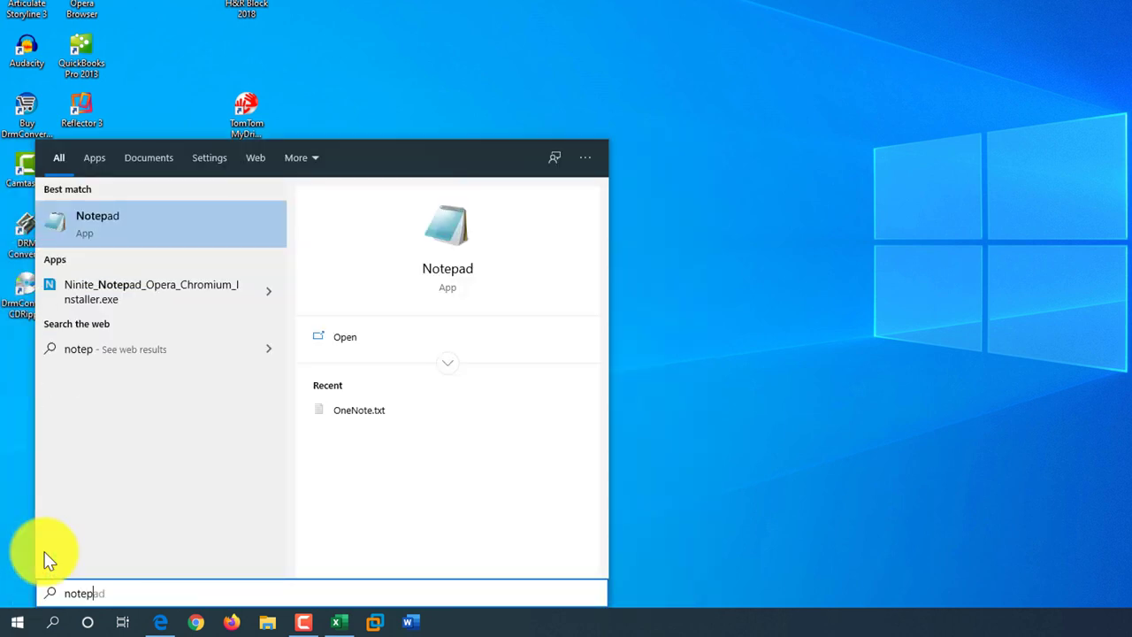
right_click(102, 230)
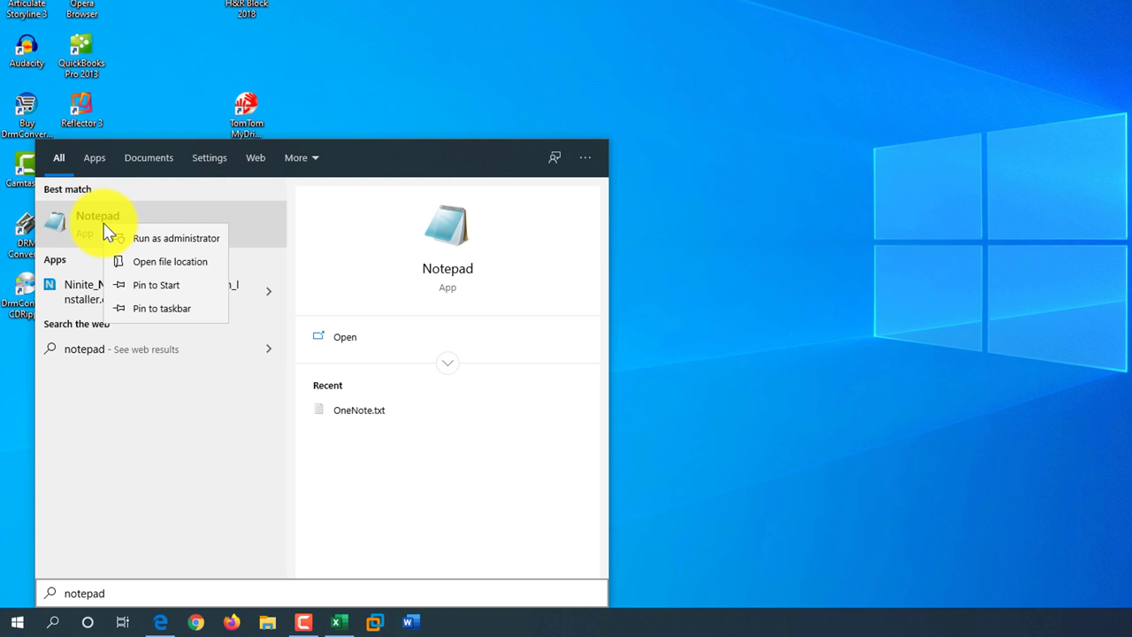
left_click(164, 308)
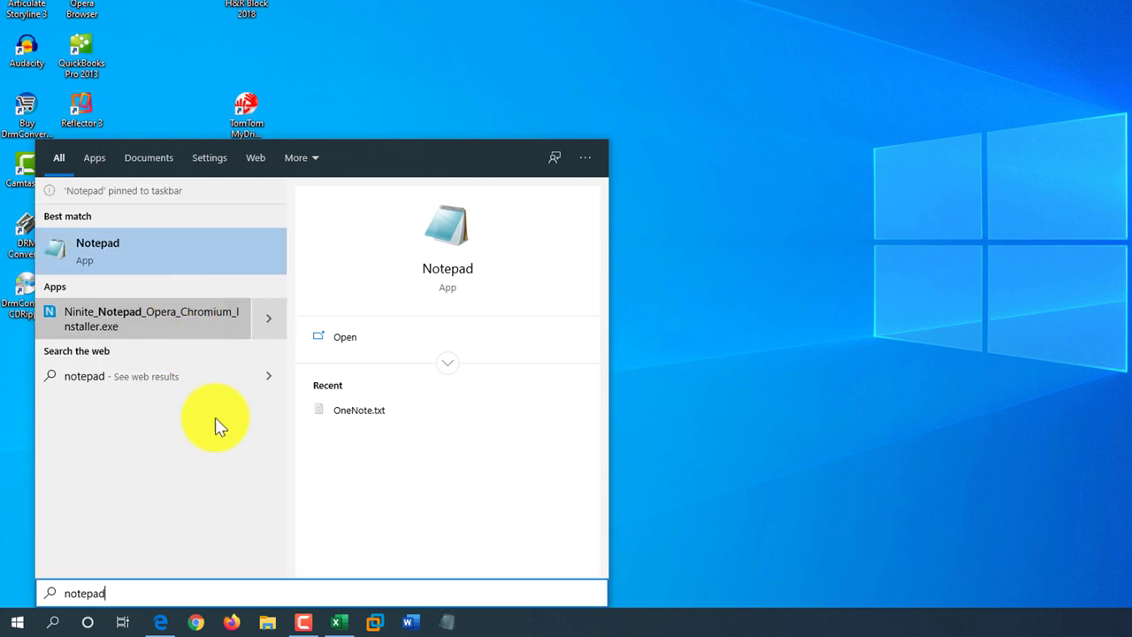
left_click(448, 623)
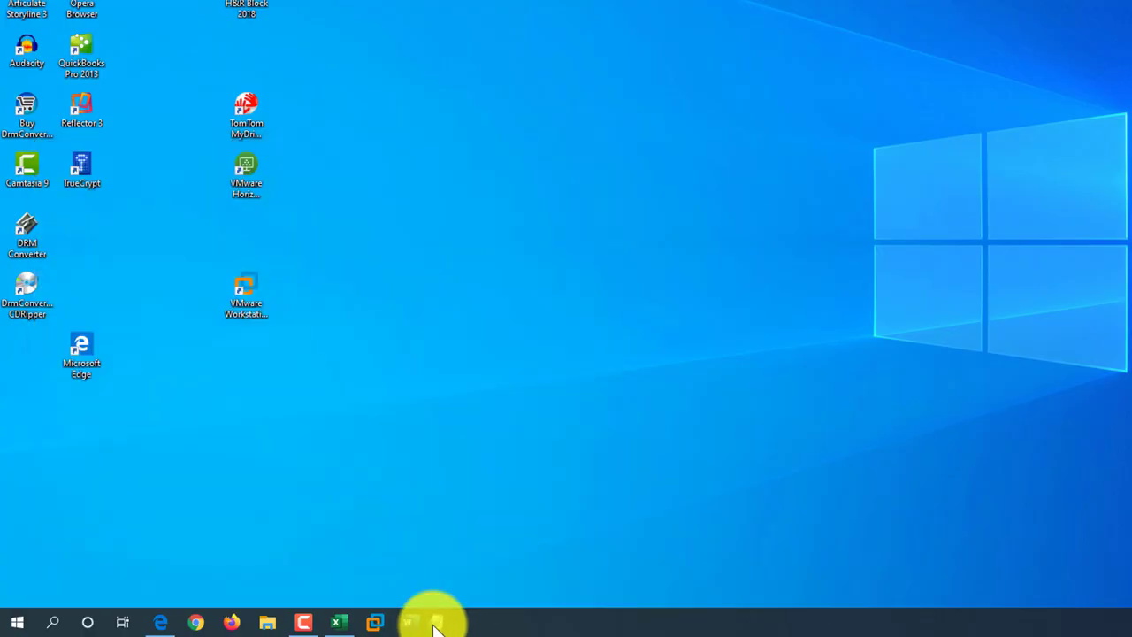
Step: Move Notepad to the first pinned position on the taskbar, and launch the first and second pinned apps by their position numbers
left_click_drag(434, 626, 162, 628)
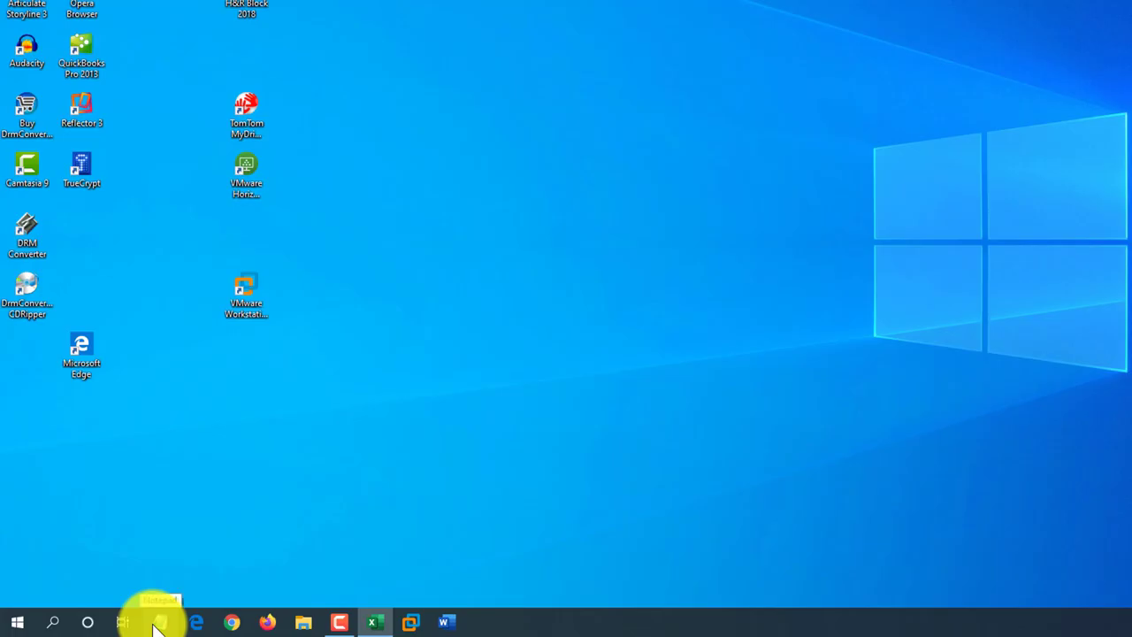
key("super+1")
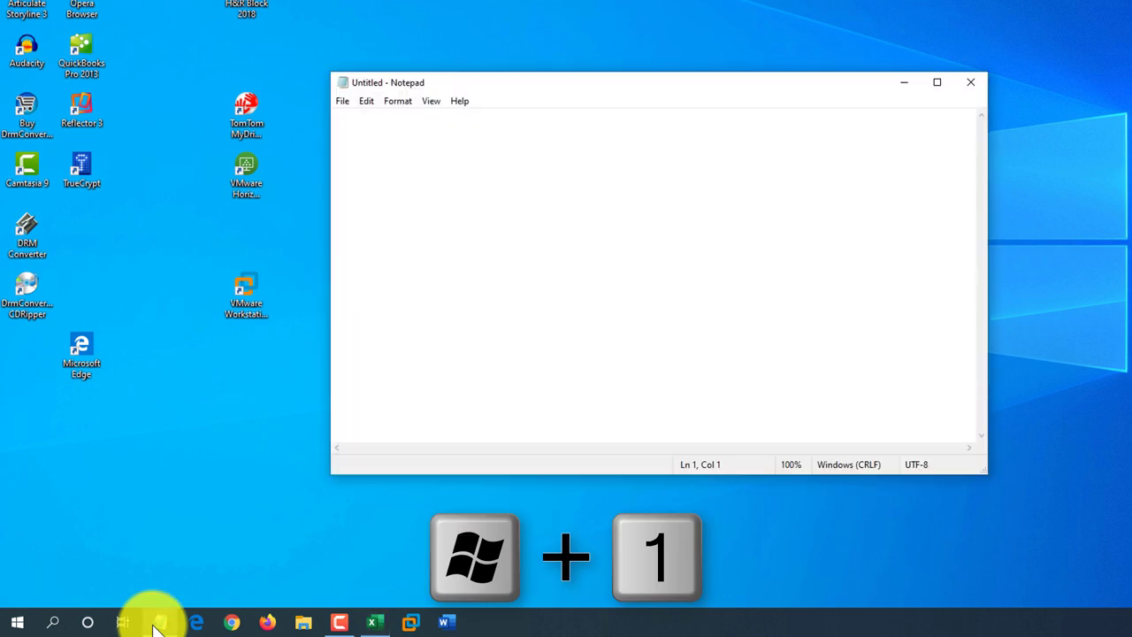
key("super+2")
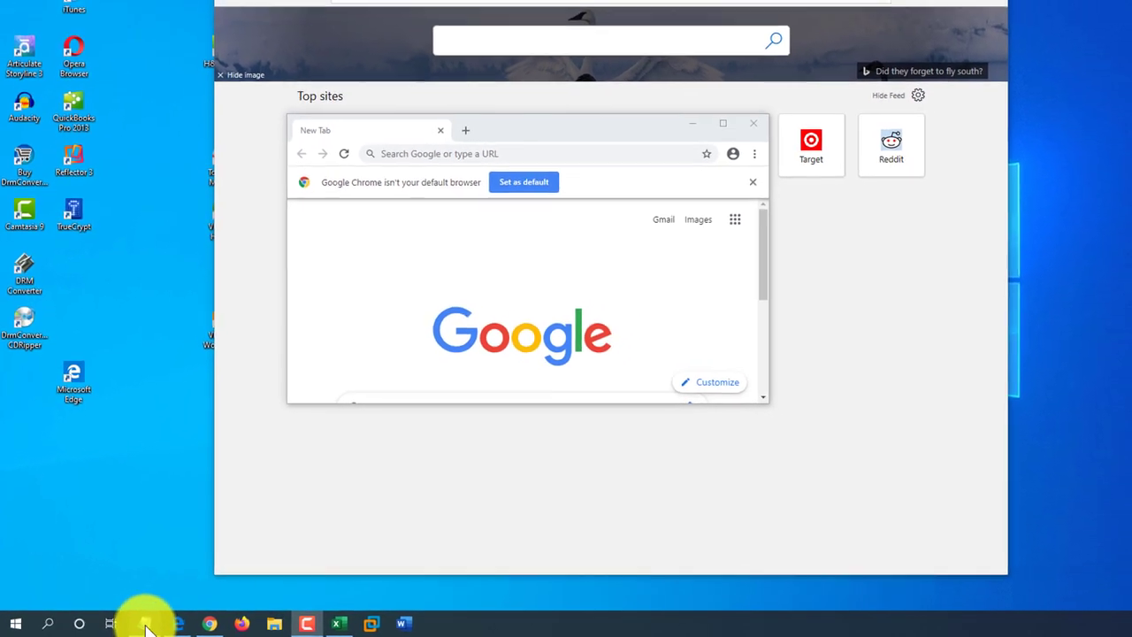
Step: Search Windows for "notepad" and pin the Notepad app to Start
mouse_move(145, 625)
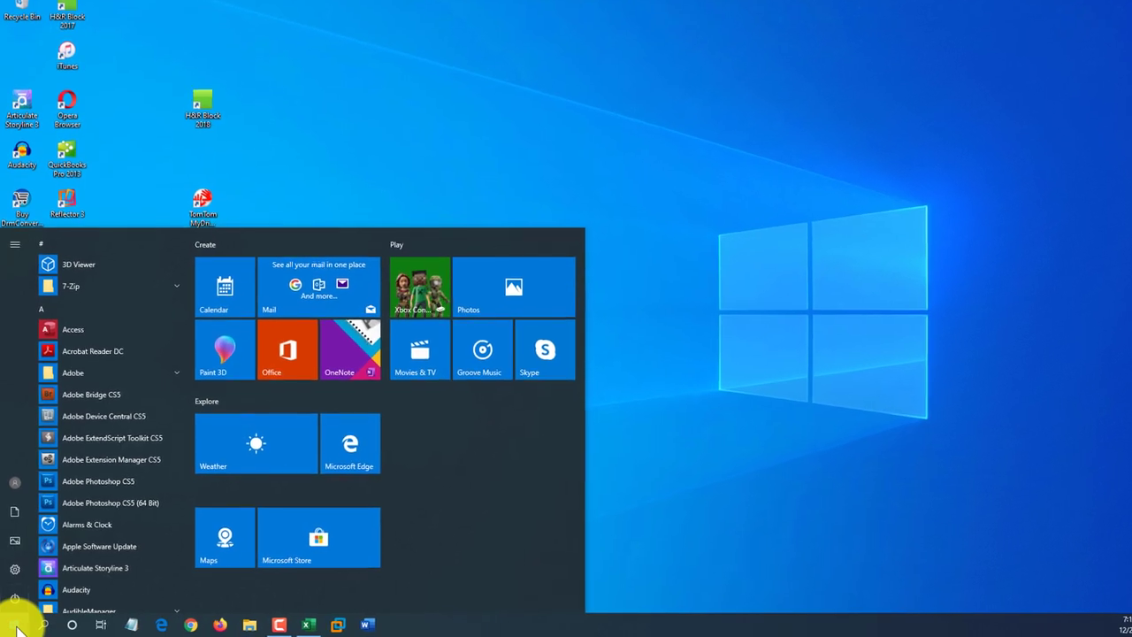
type("notepad")
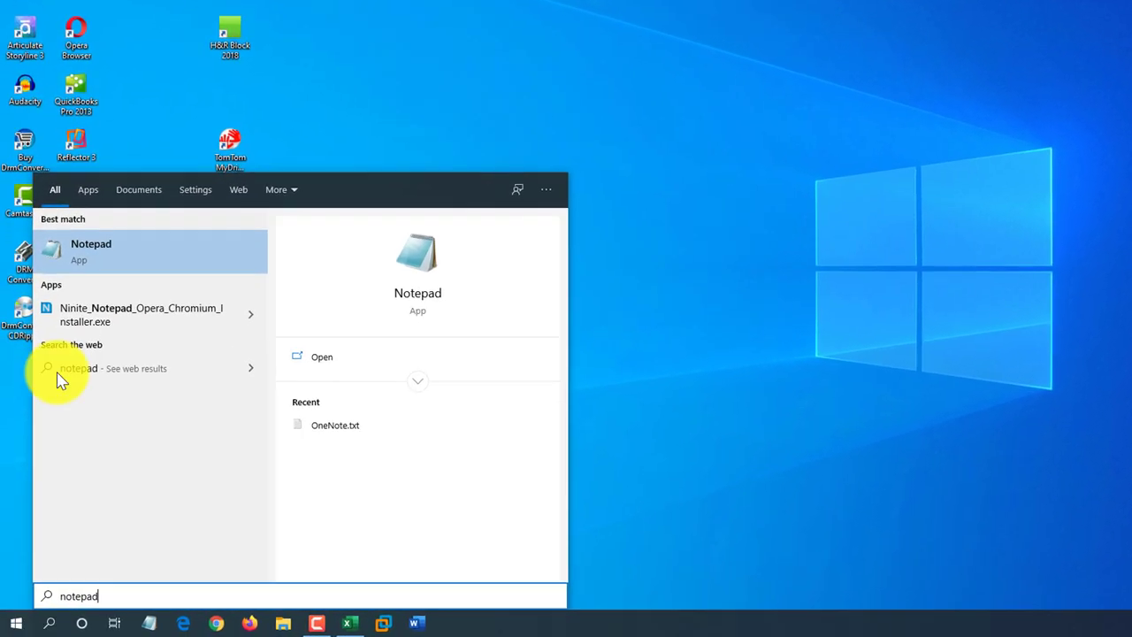
right_click(107, 263)
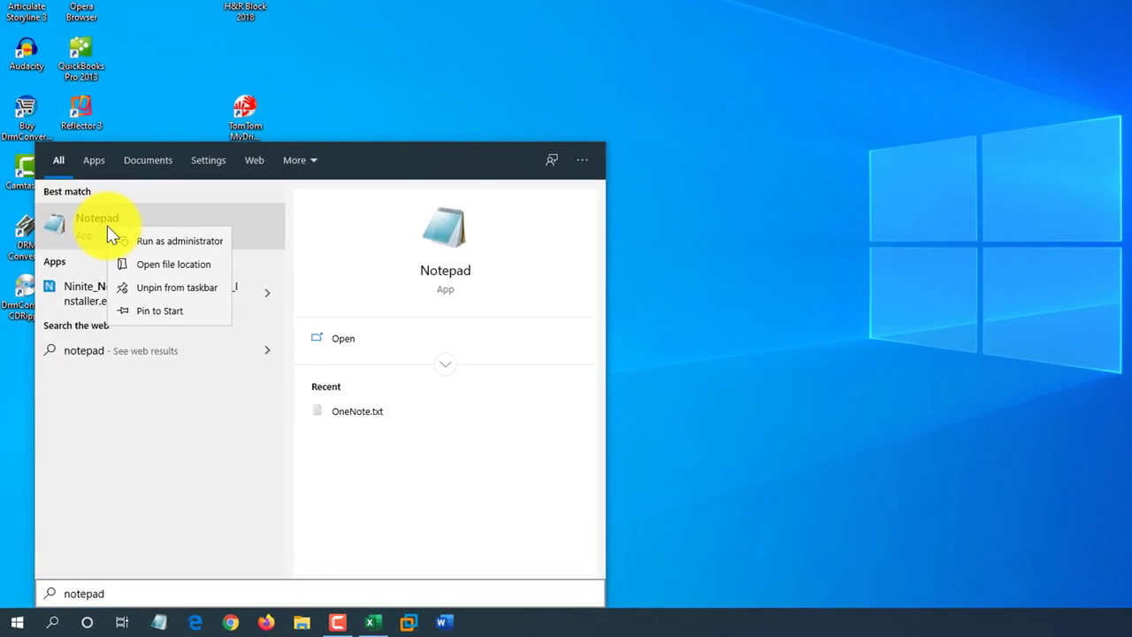
left_click(169, 312)
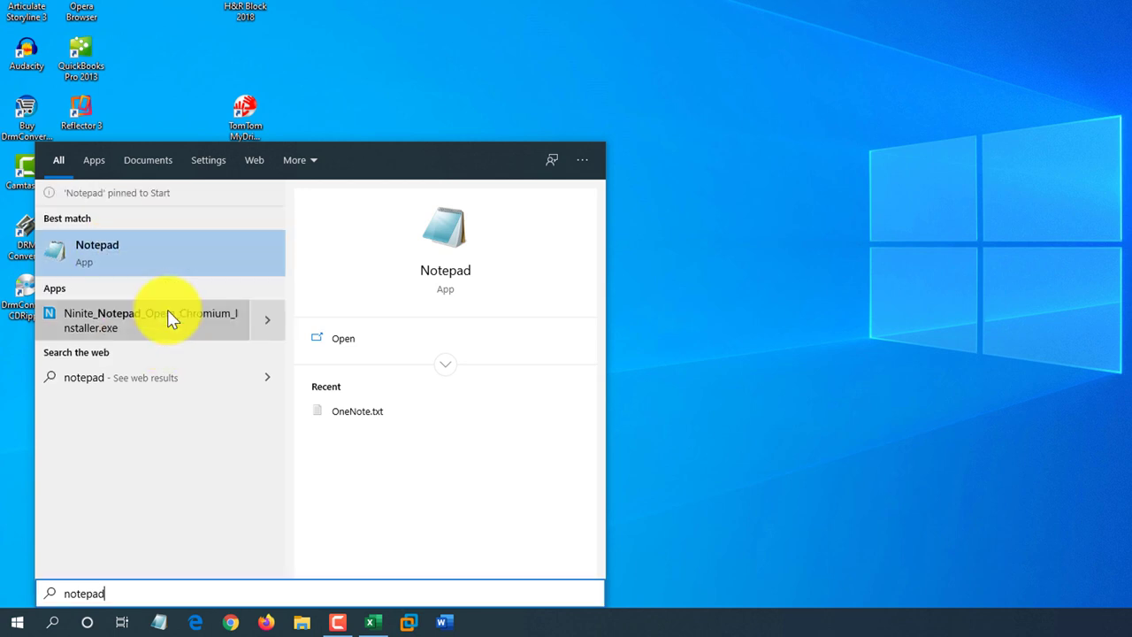
Step: Launch Notepad from its pinned tile in the Start menu, and close its window
left_click(17, 622)
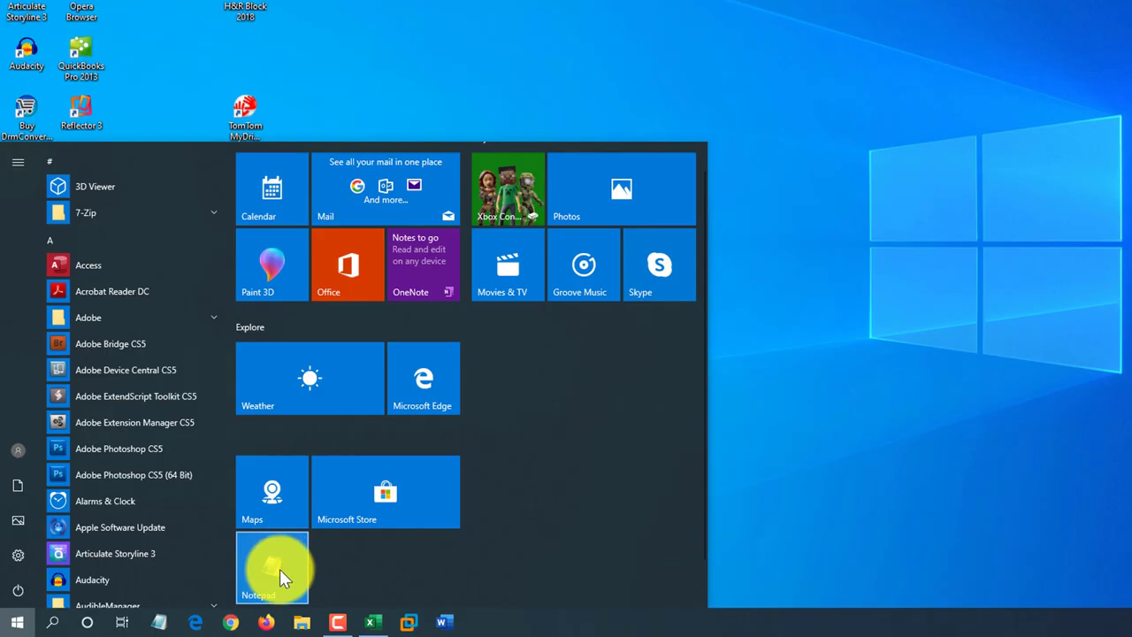
left_click(14, 624)
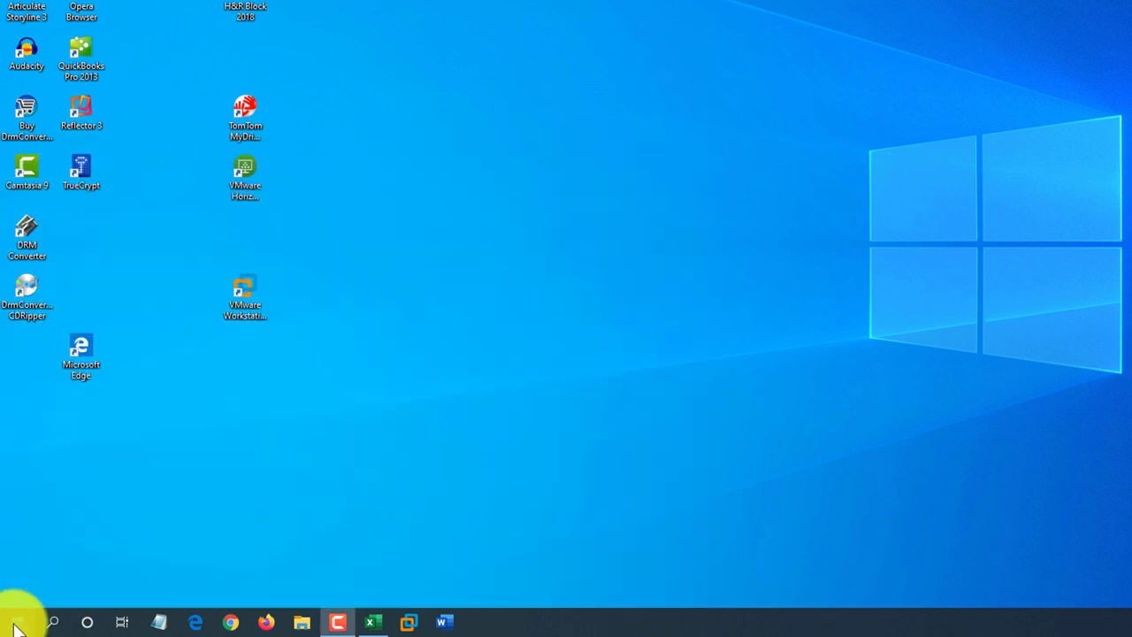
left_click(18, 626)
left_click(281, 584)
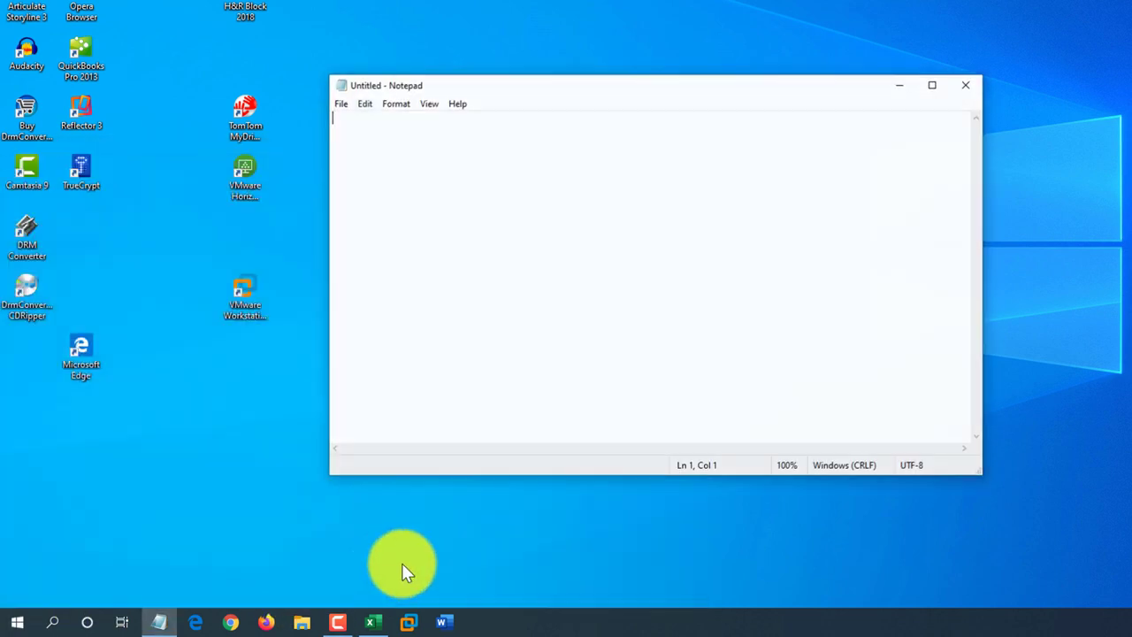
left_click(966, 85)
Step: Move the Notepad tile to the first position in the Create group of the Start menu, and unpin it from Start
left_click(11, 623)
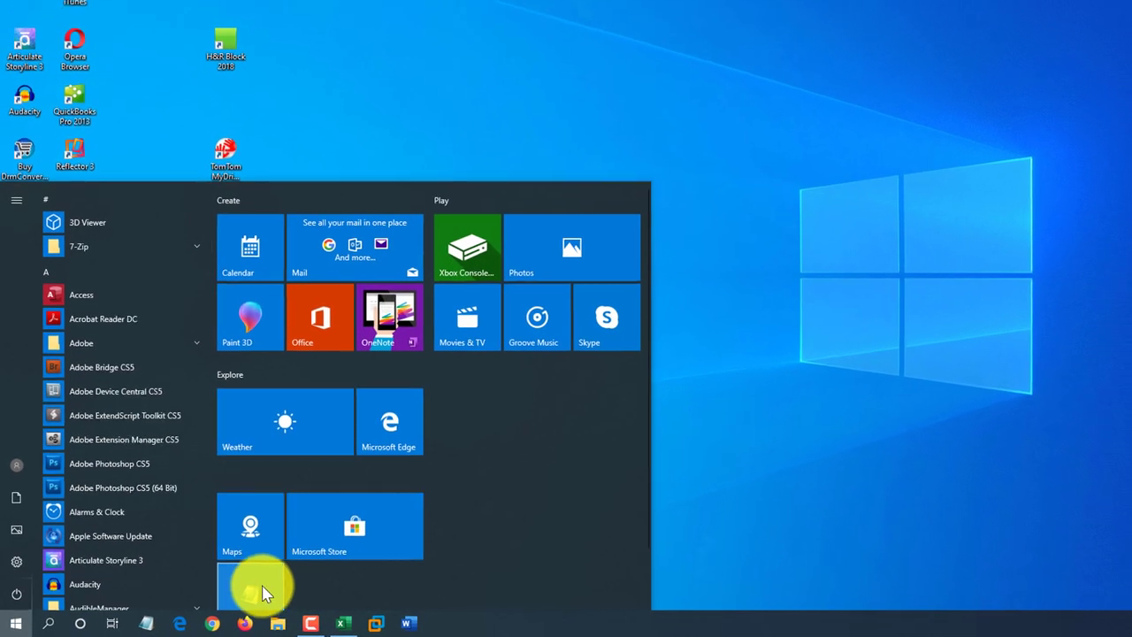
mouse_move(256, 592)
left_mouse_down()
mouse_move(255, 271)
mouse_move(232, 285)
left_mouse_up()
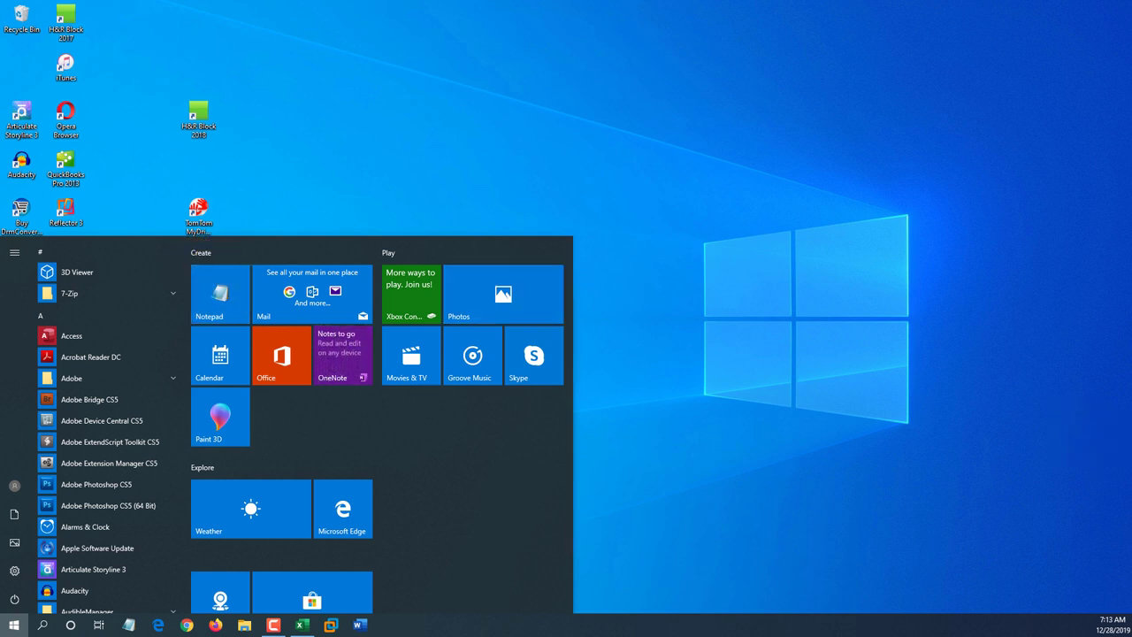
right_click(228, 291)
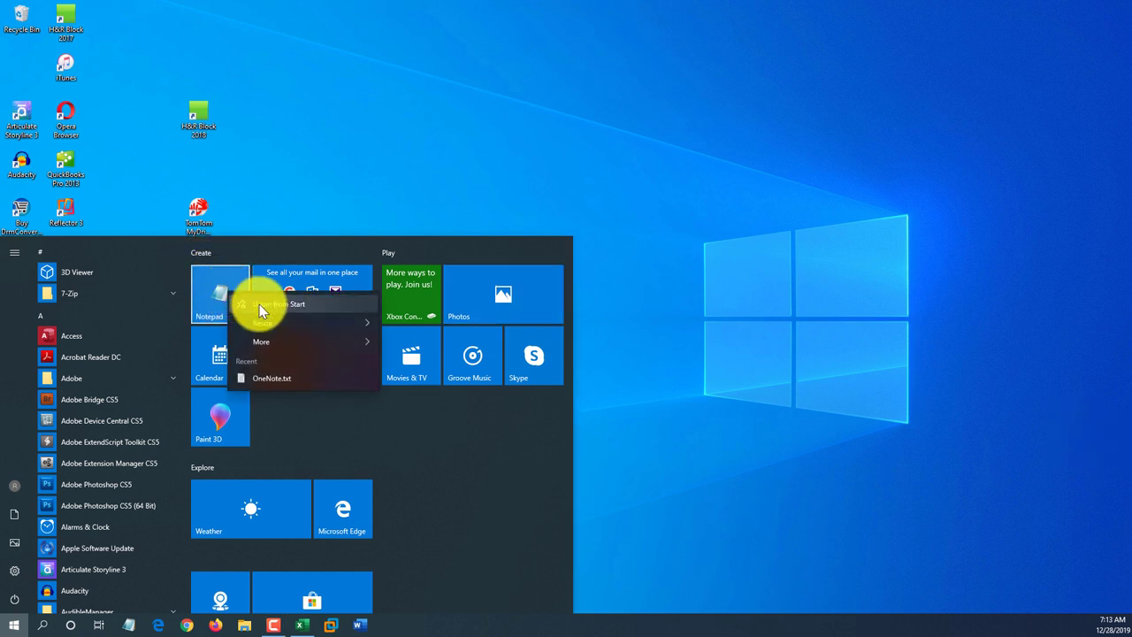
left_click(281, 305)
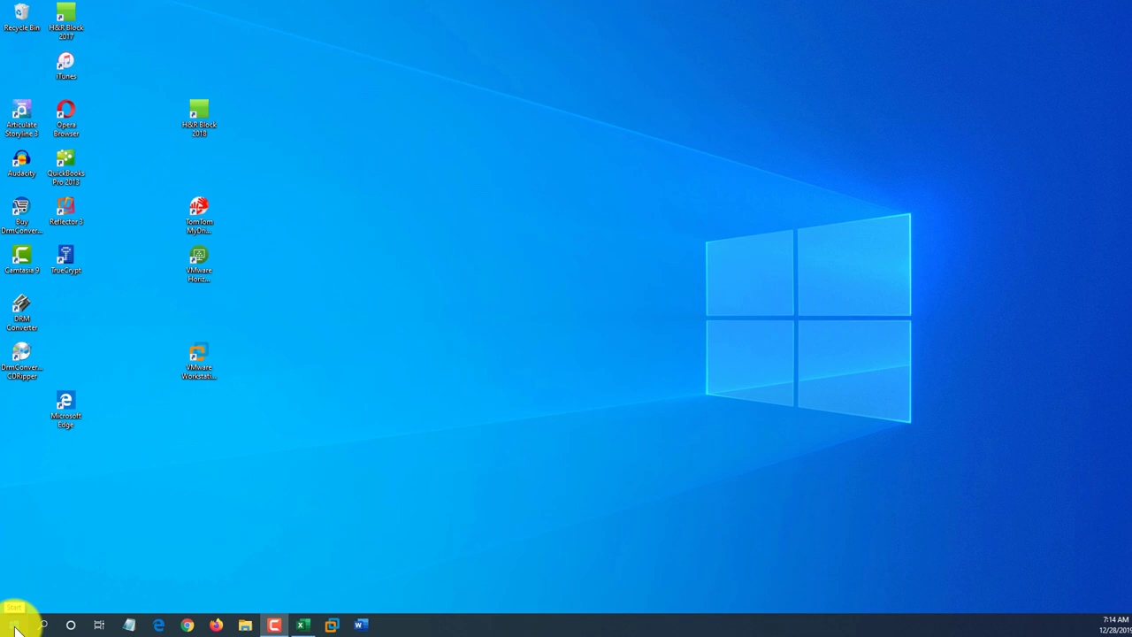
Step: Search Windows for "no" and open the file location of the Notepad app
left_click(15, 626)
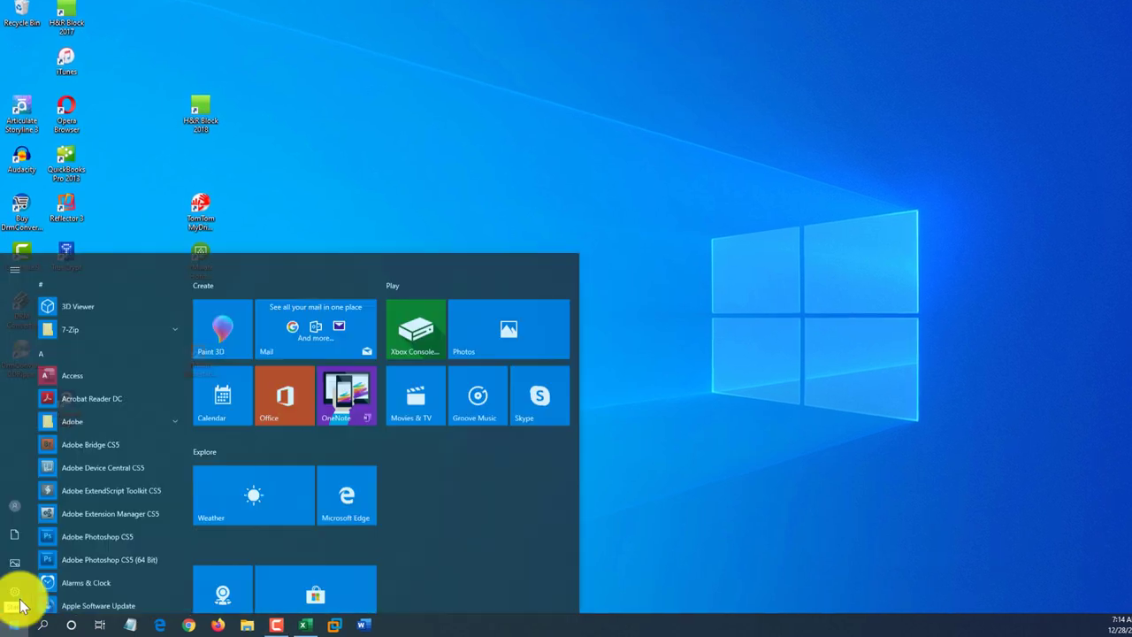
type("no")
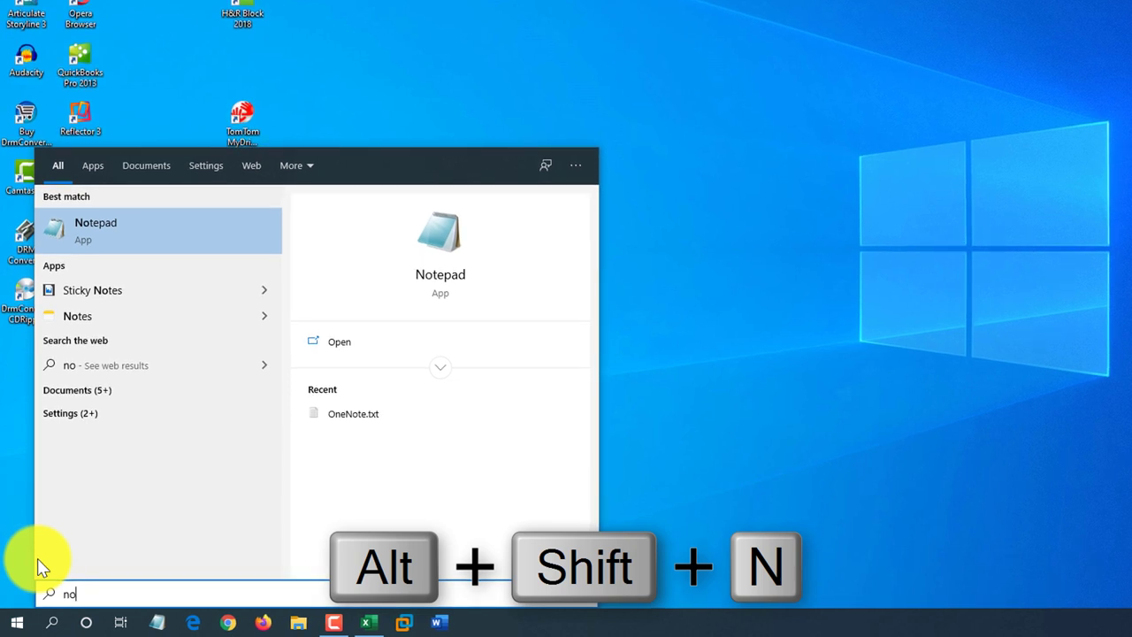
right_click(121, 235)
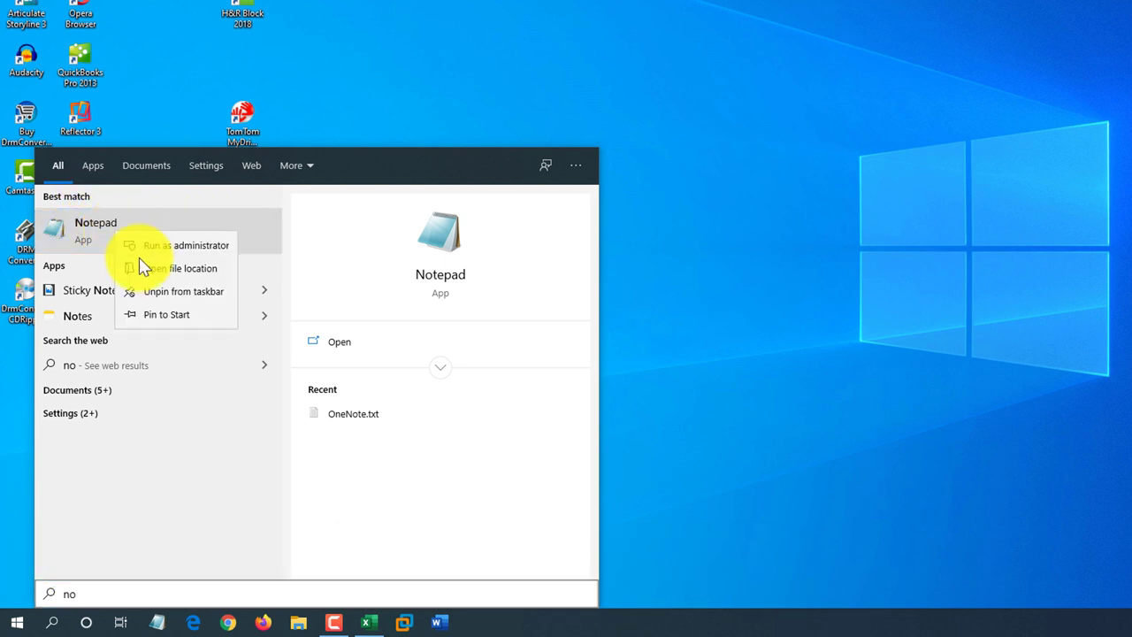
left_click(212, 274)
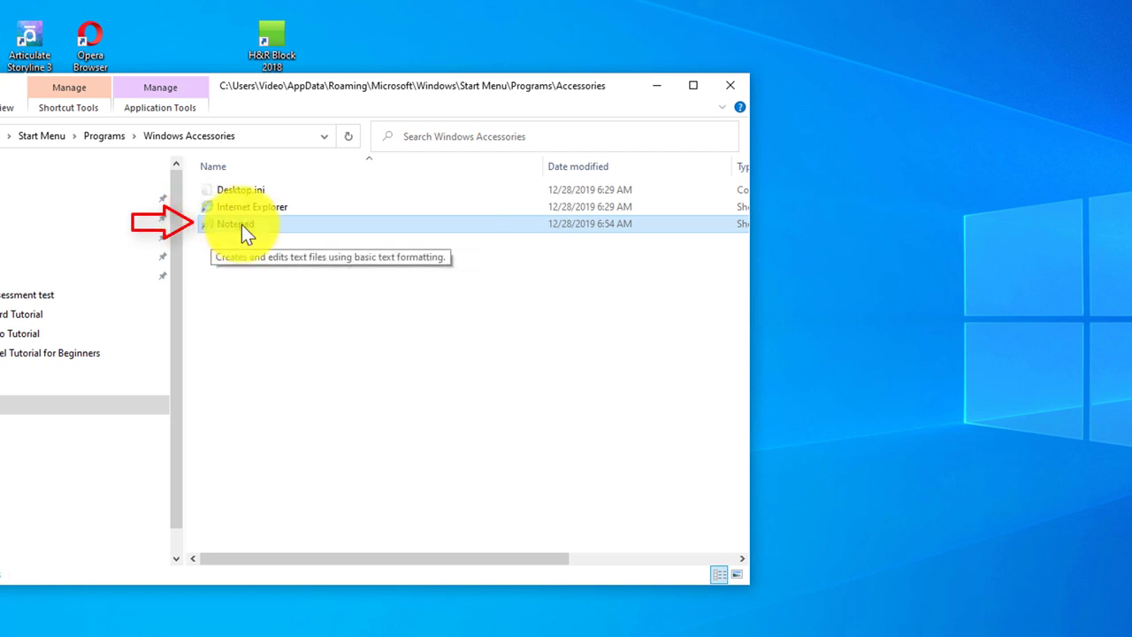
Step: Assign the shortcut key Shift + Alt + N in the Notepad shortcut's properties, close the folder, and launch Notepad with that key combination
right_click(241, 224)
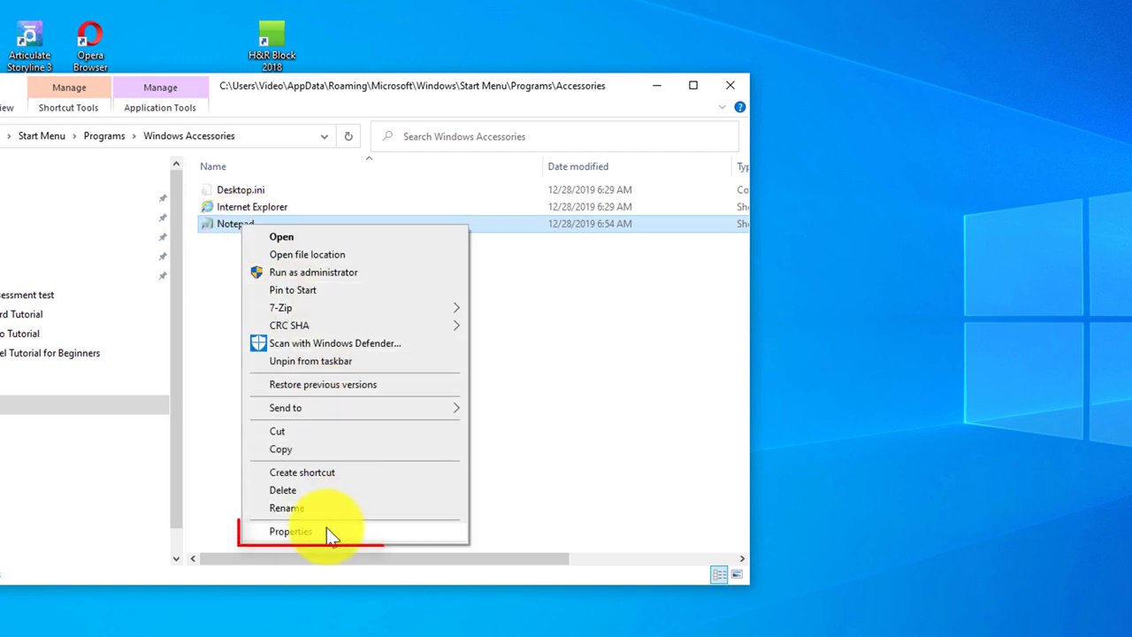
left_click(301, 532)
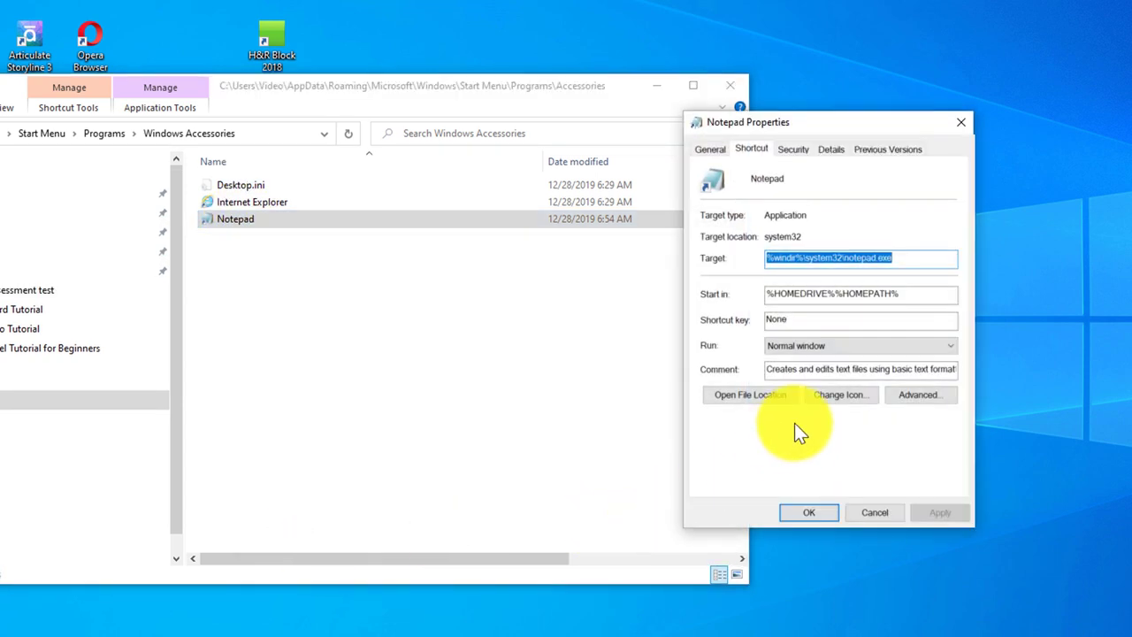
left_click(786, 322)
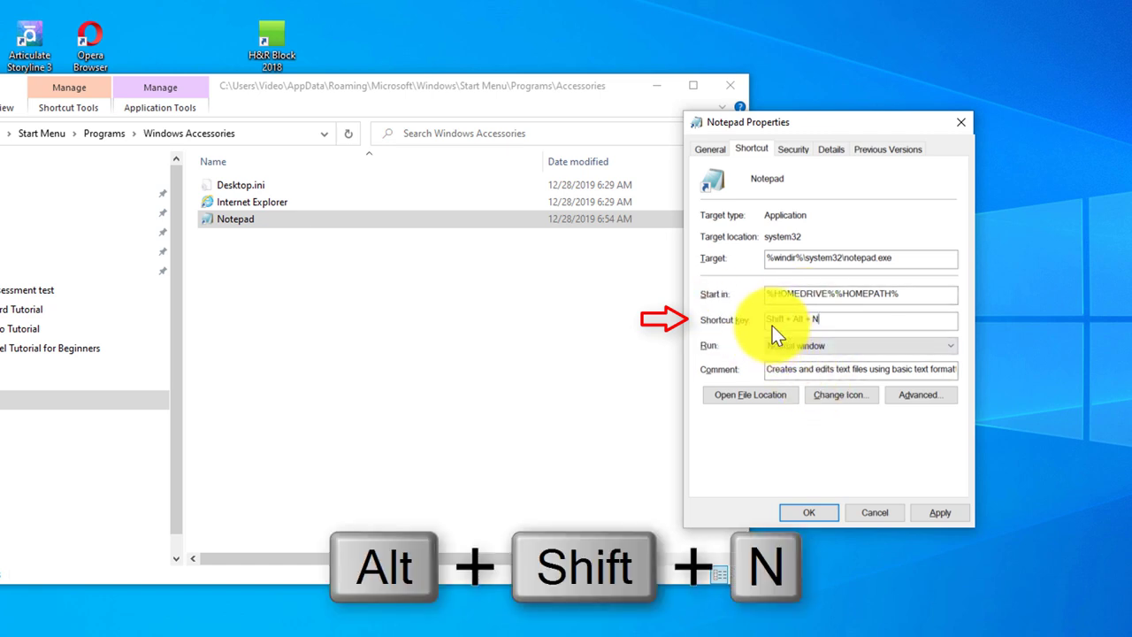
left_click(943, 513)
left_click(809, 513)
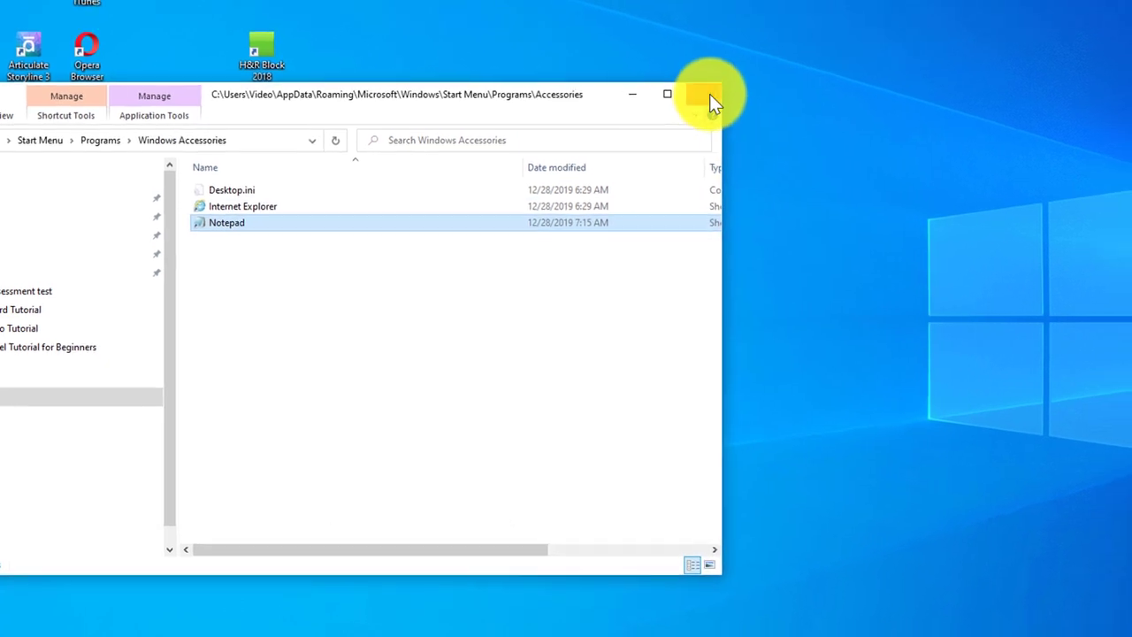
left_click(709, 96)
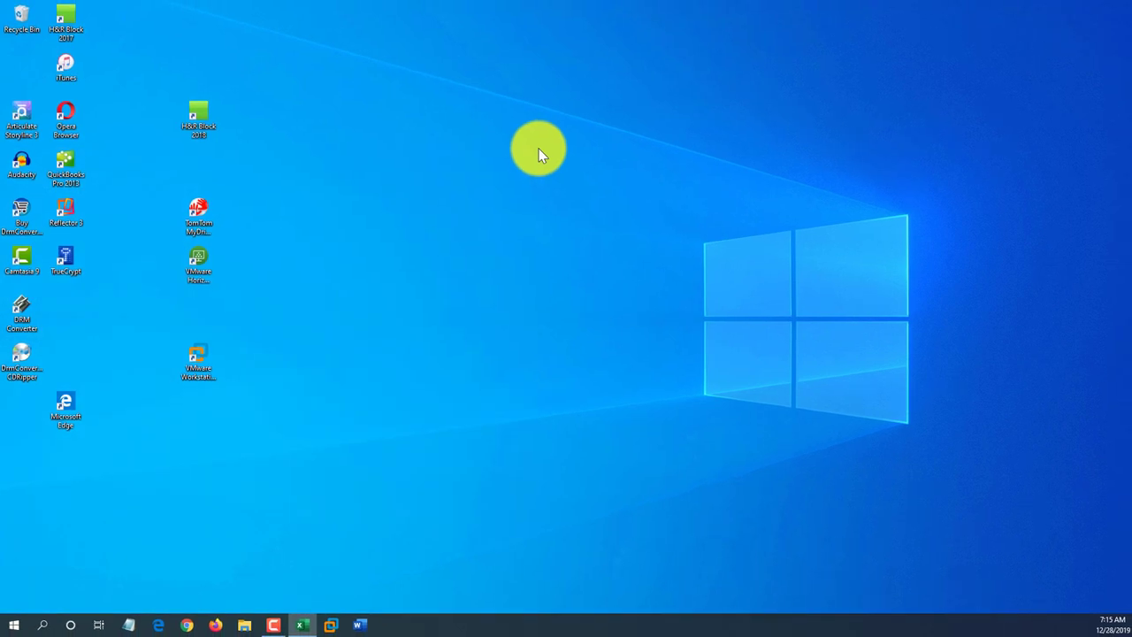
key("alt+shift+n")
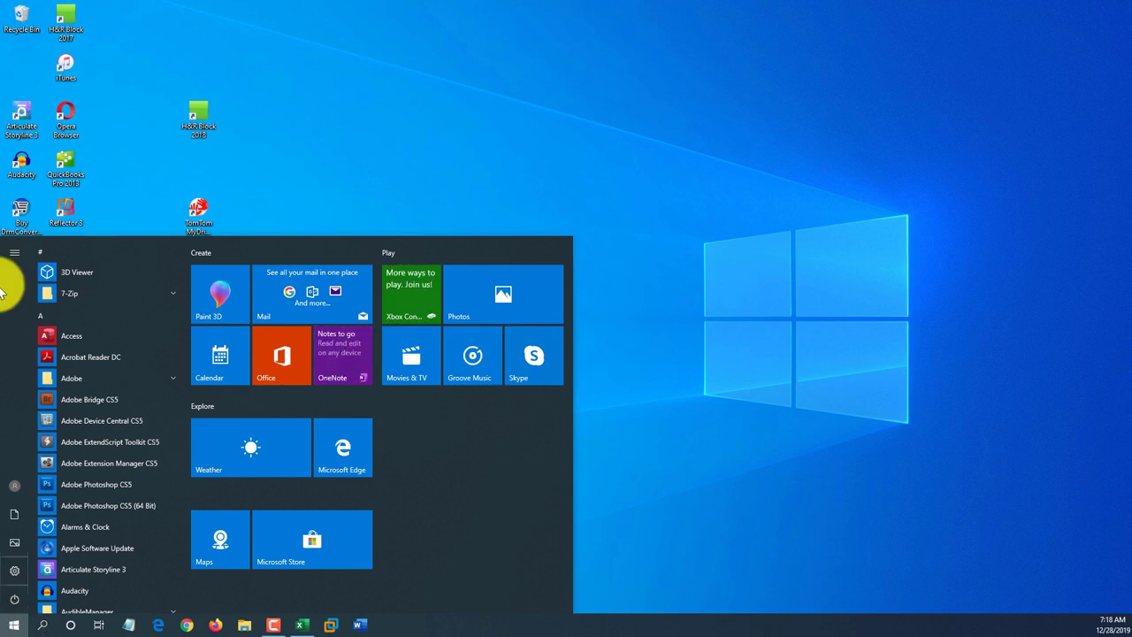
Step: Expand the Start menu's list of folder and power shortcuts, and open the Documents folder from it
left_click(16, 251)
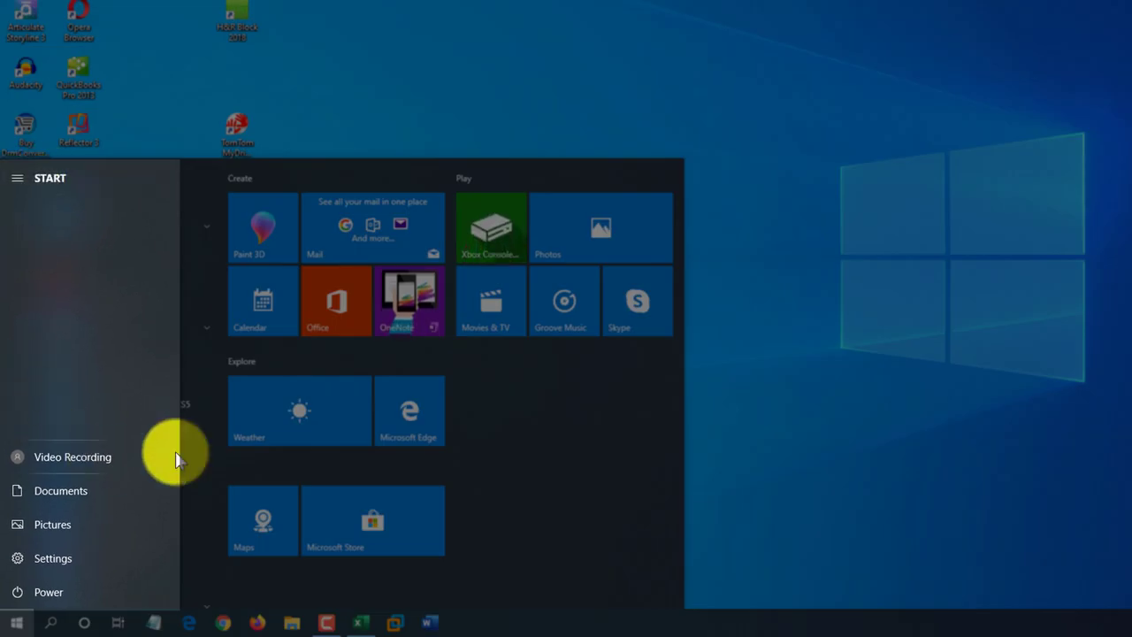
mouse_move(20, 183)
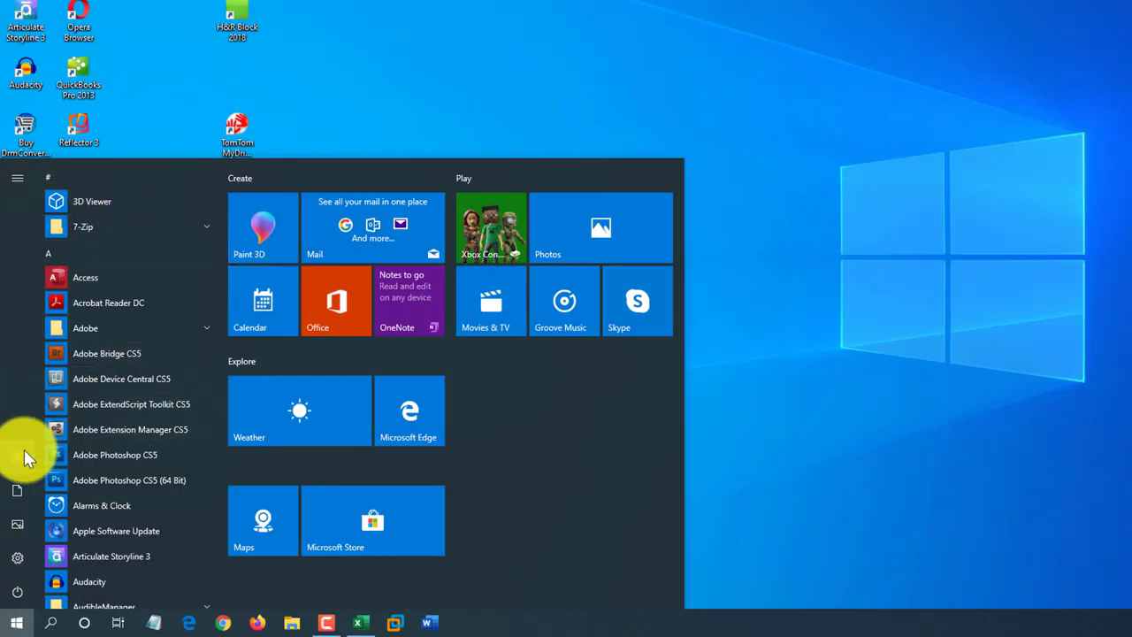
mouse_move(16, 608)
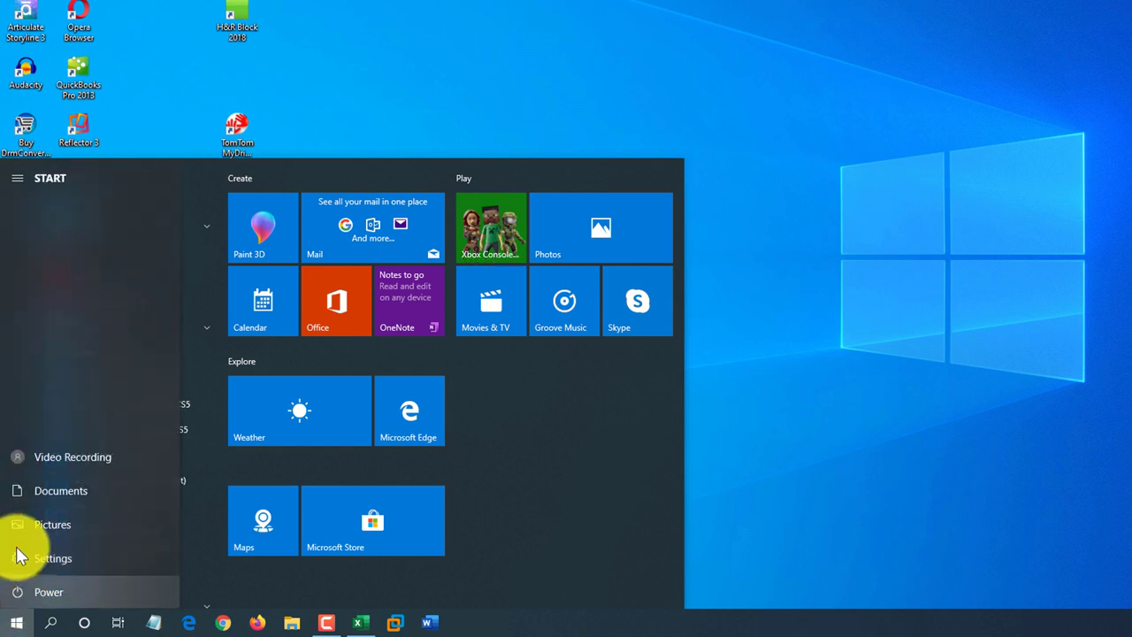
left_click(64, 491)
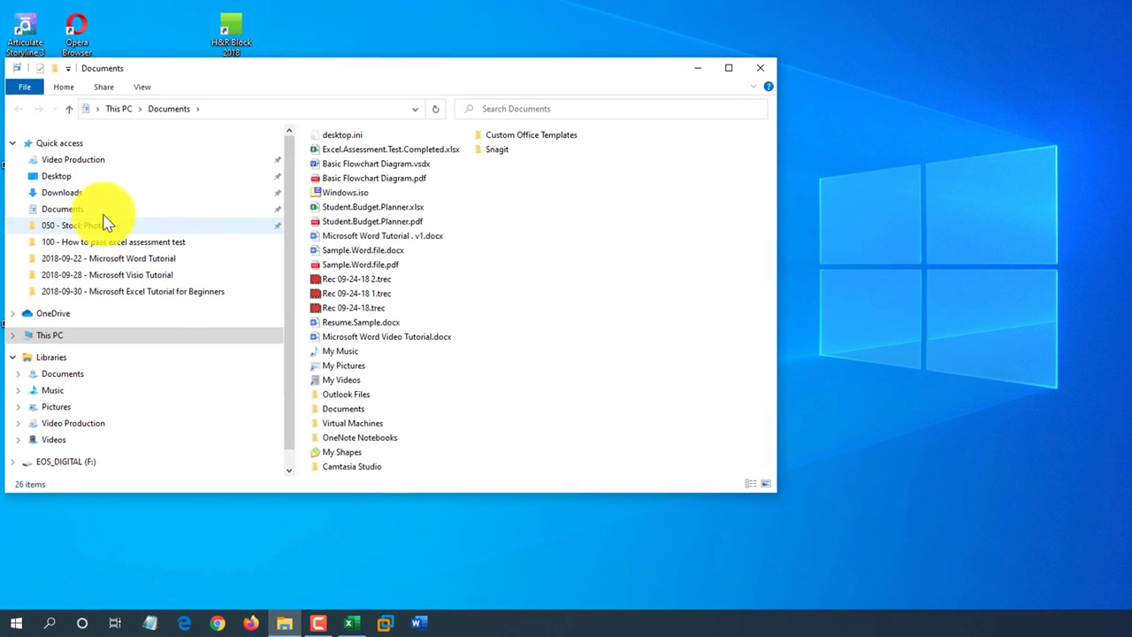
left_click(216, 98)
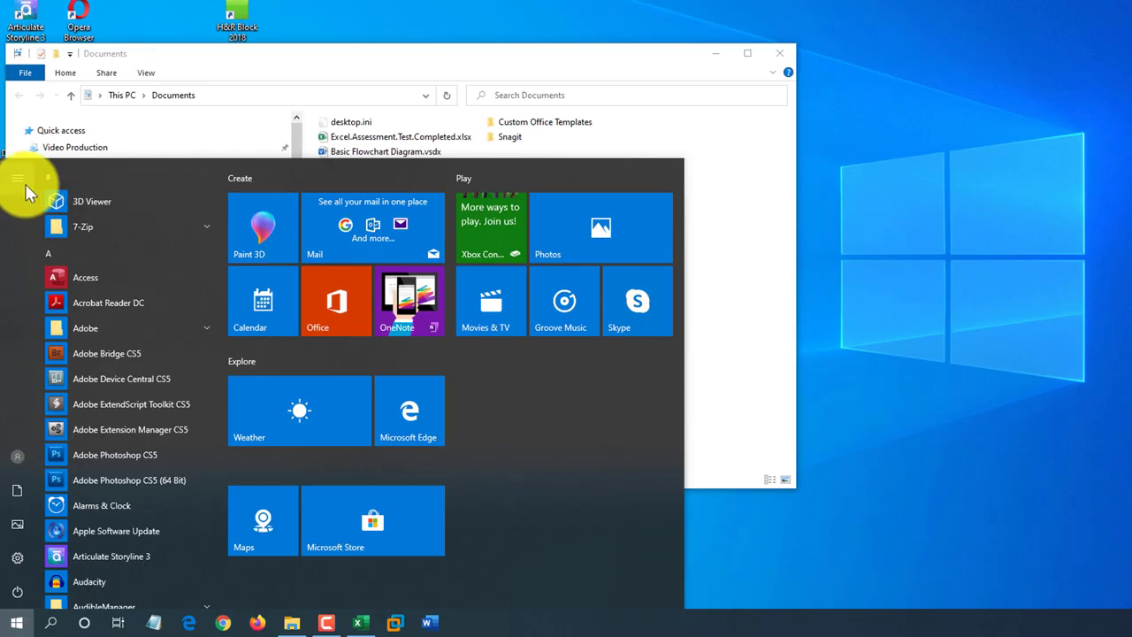
Step: Personalize the Start menu's folder list with File Explorer, Downloads and Network turned on and Pictures turned off, and close the settings
mouse_move(24, 183)
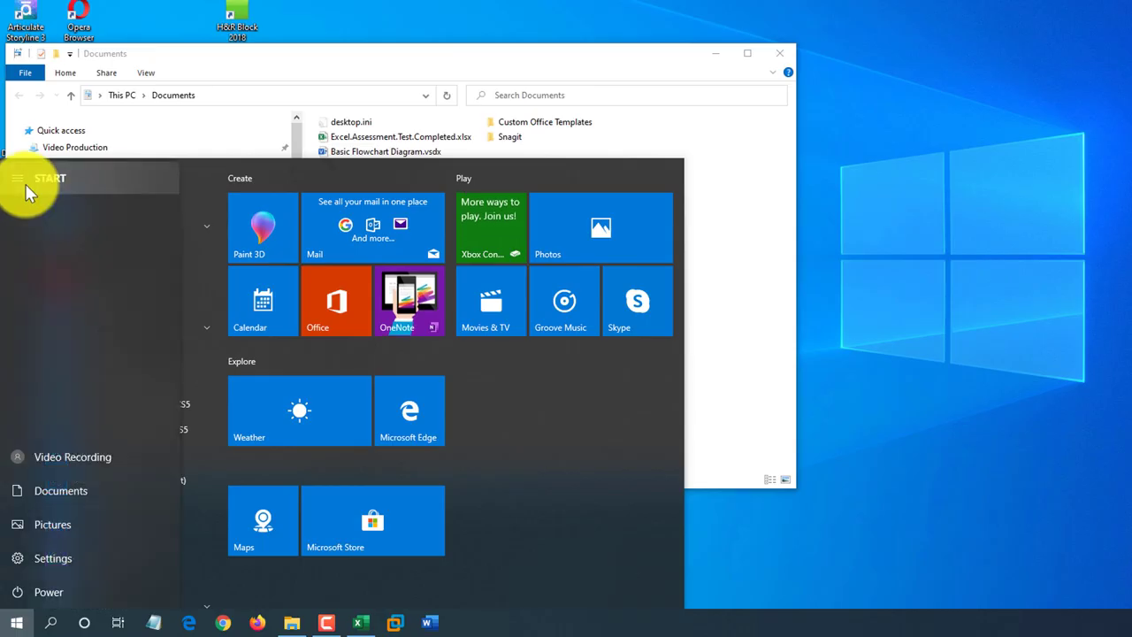
right_click(72, 492)
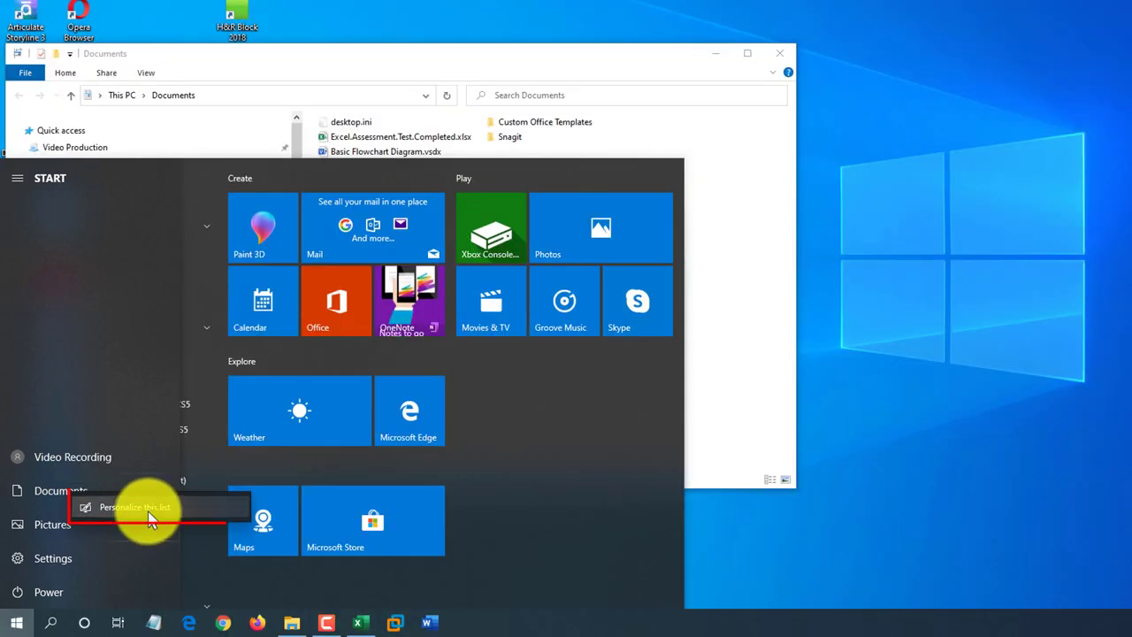
left_click(149, 511)
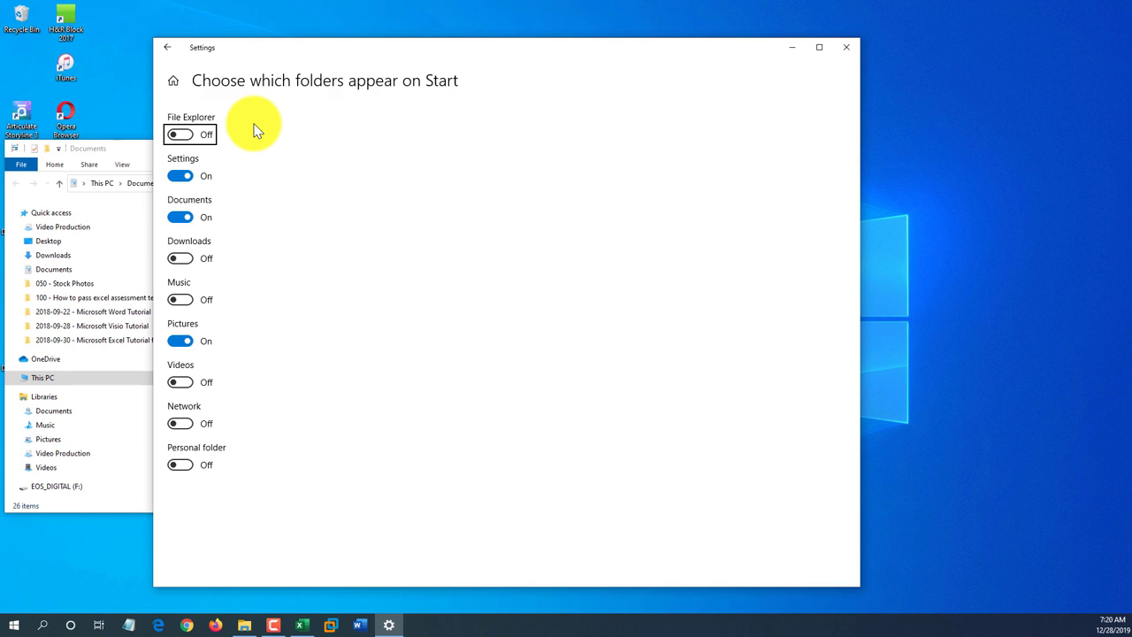
left_click(188, 134)
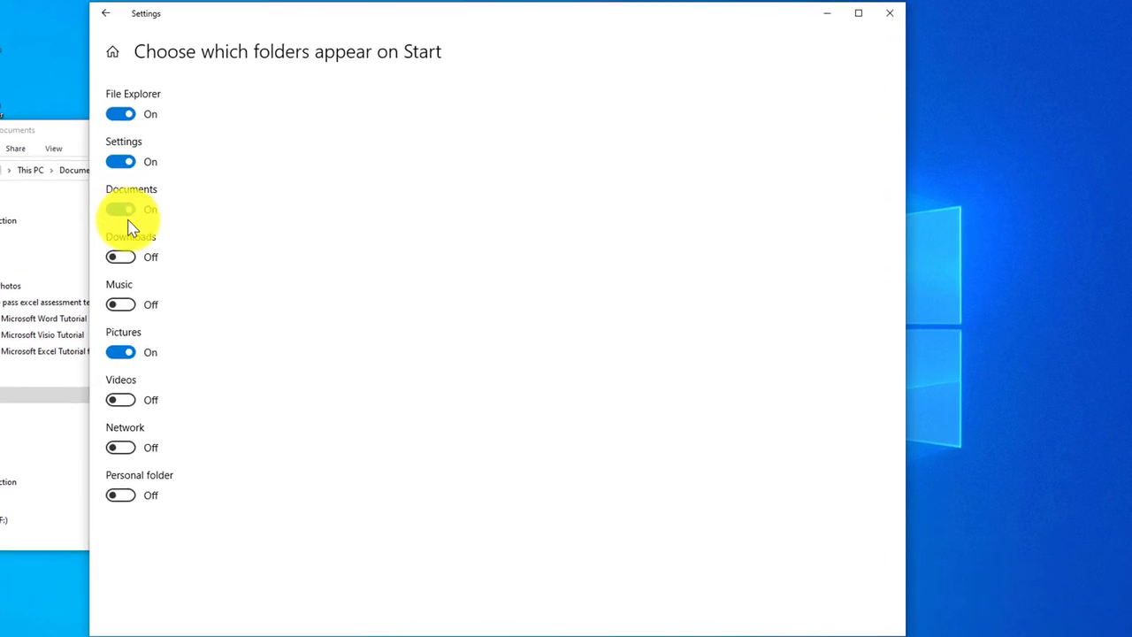
left_click(124, 258)
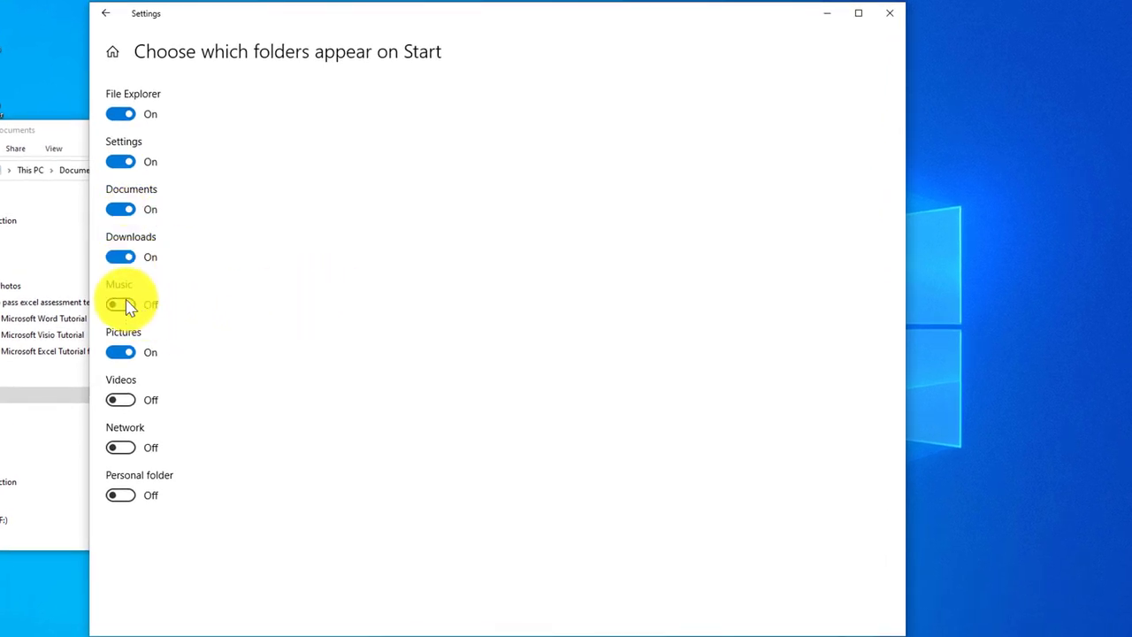
left_click(117, 354)
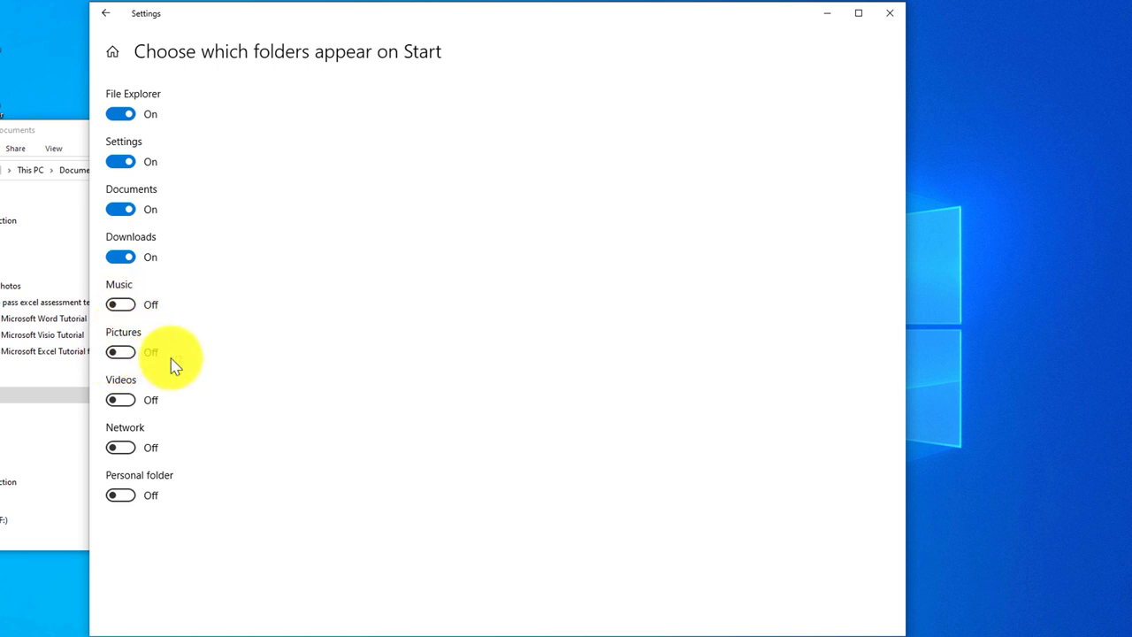
left_click(131, 451)
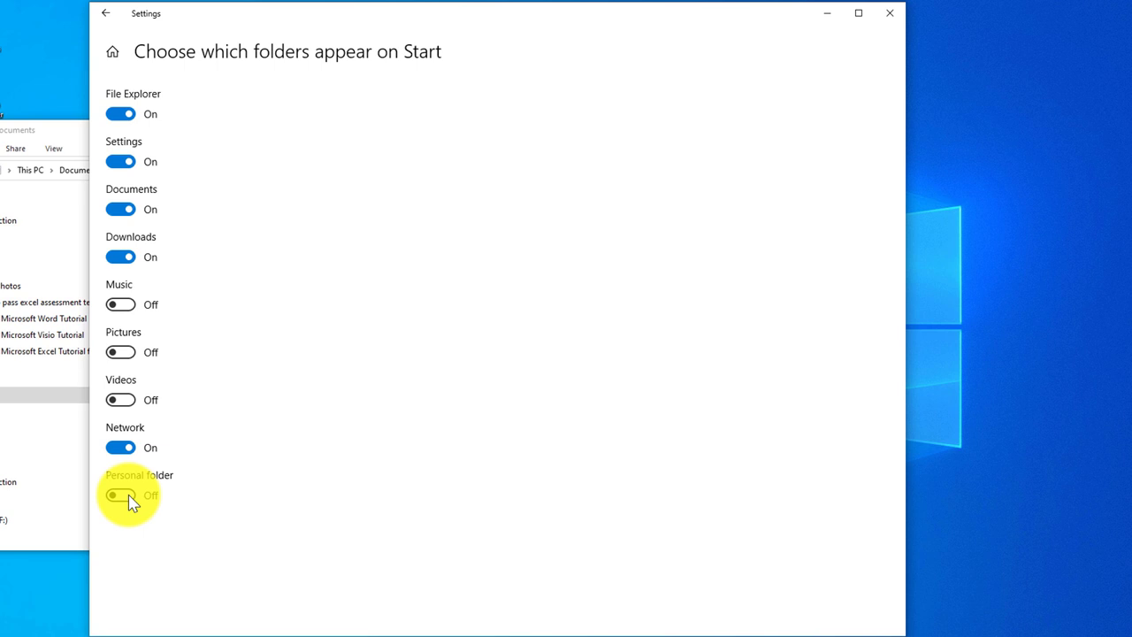
left_click(38, 121)
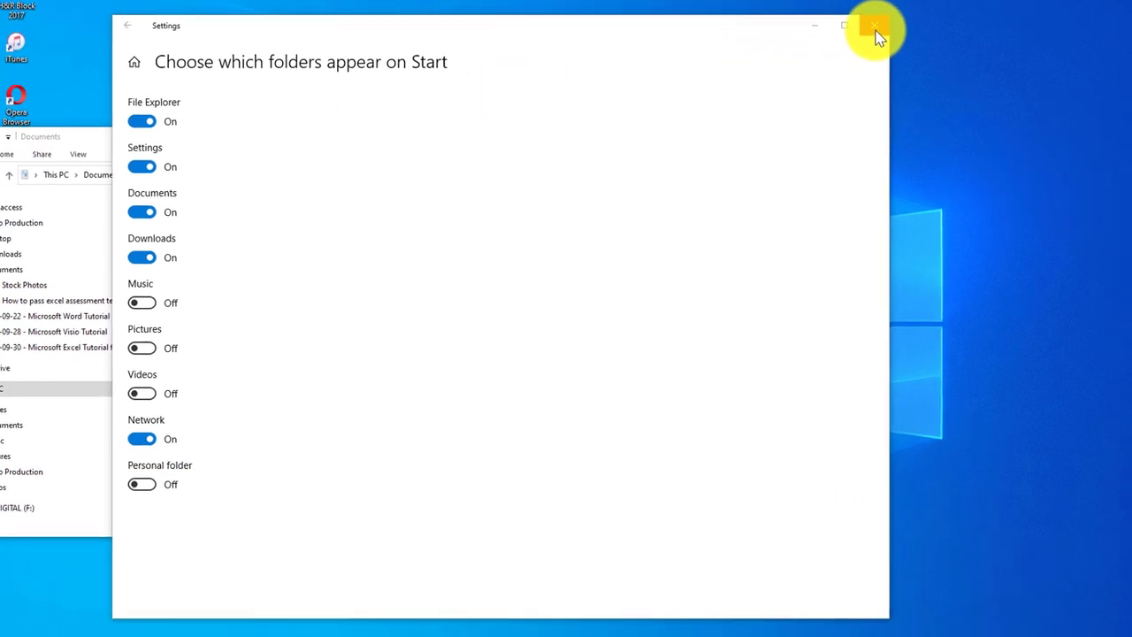
left_click(878, 33)
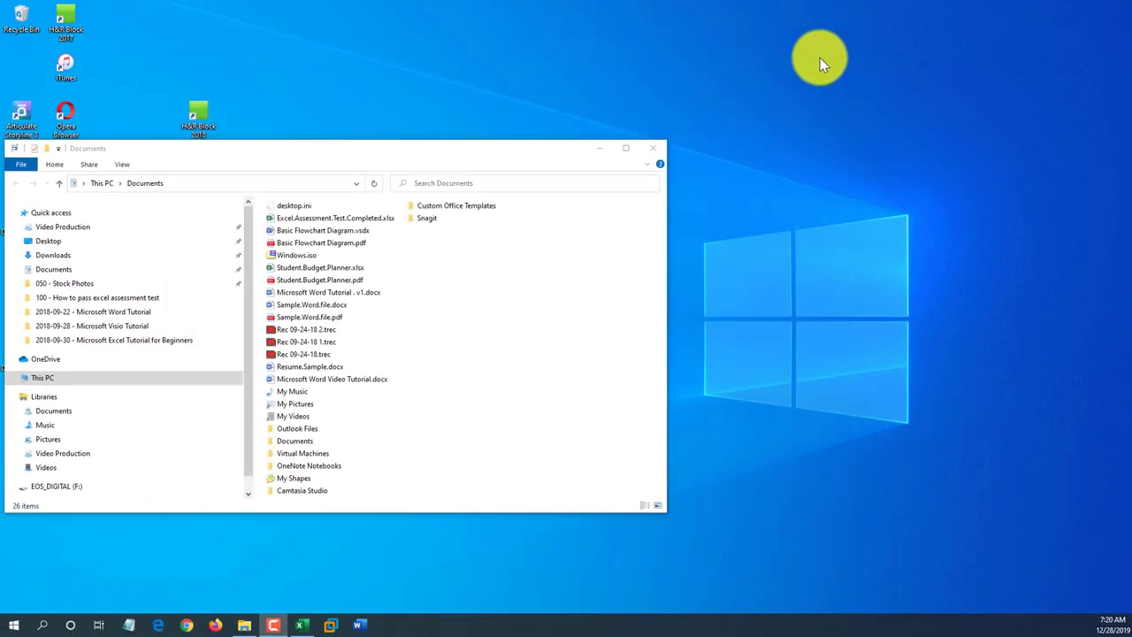
Step: Open the Start menu and examine its updated list of folder shortcuts
left_click(19, 628)
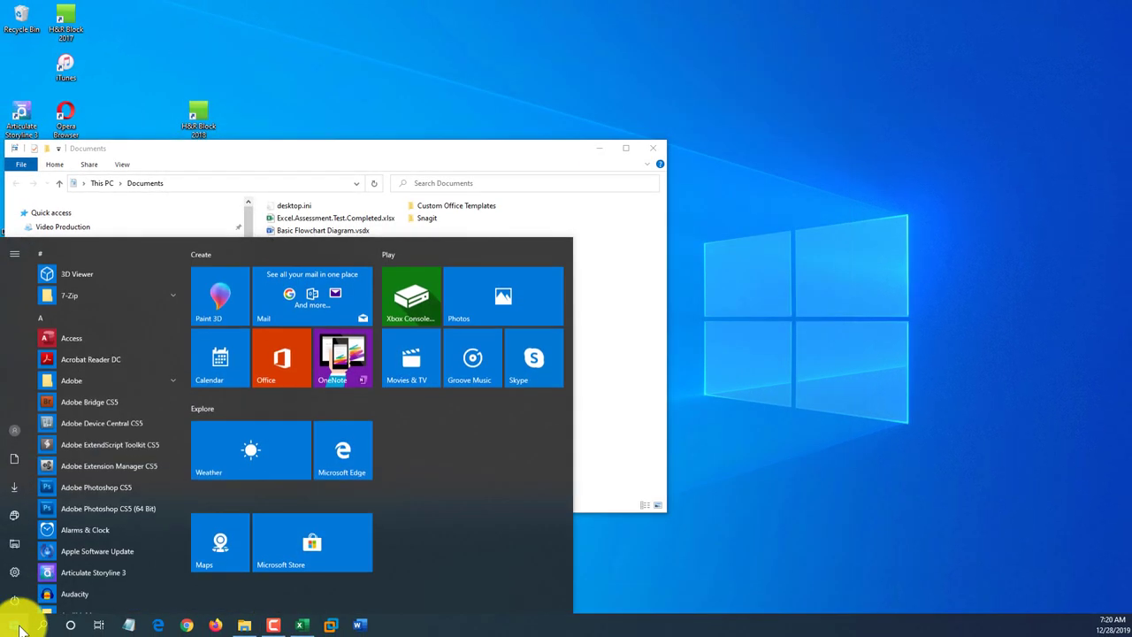
mouse_move(14, 256)
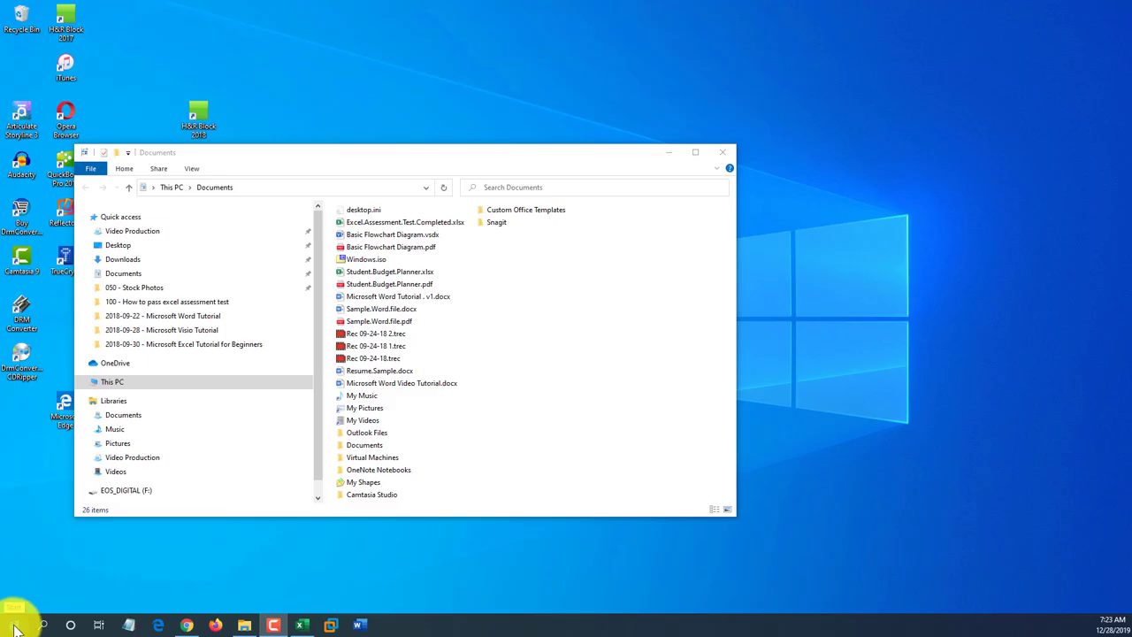
Step: Bring up the Start button's menu of power-user tools and open Computer Management from it
right_click(14, 628)
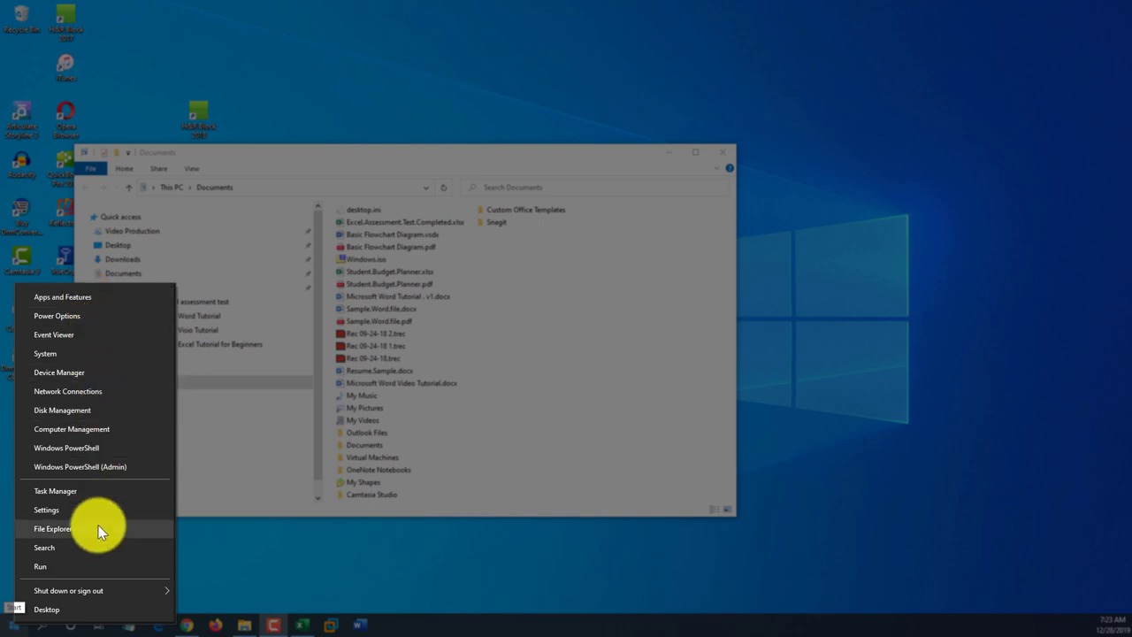
key("Escape")
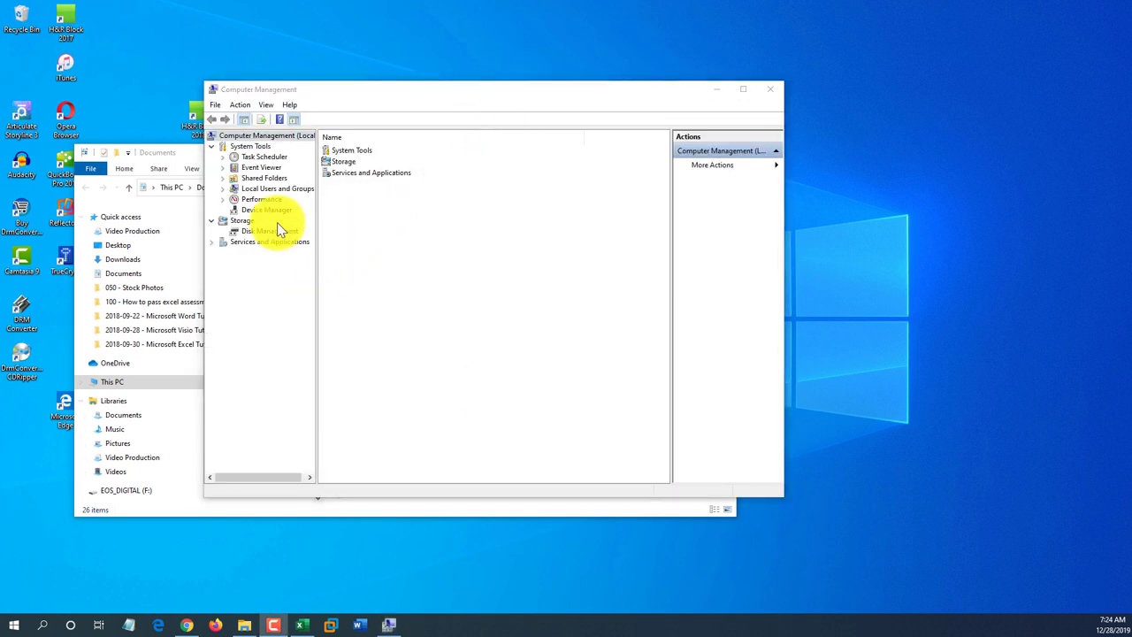
right_click(14, 624)
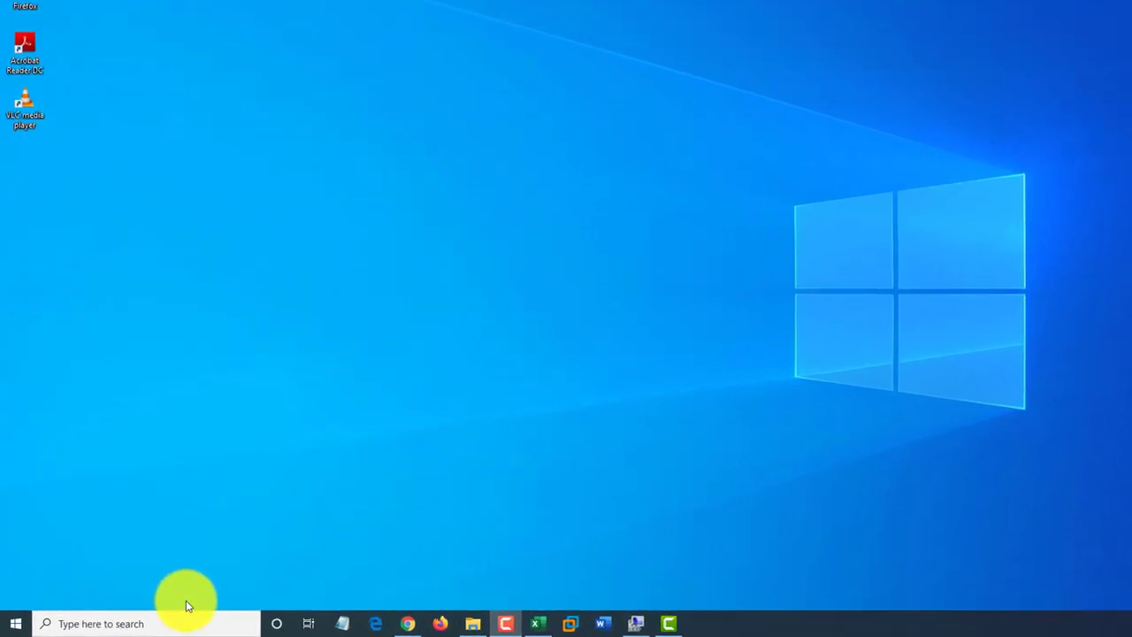
Step: Search Windows for "cor" and open the Cortana permissions settings
left_click(112, 622)
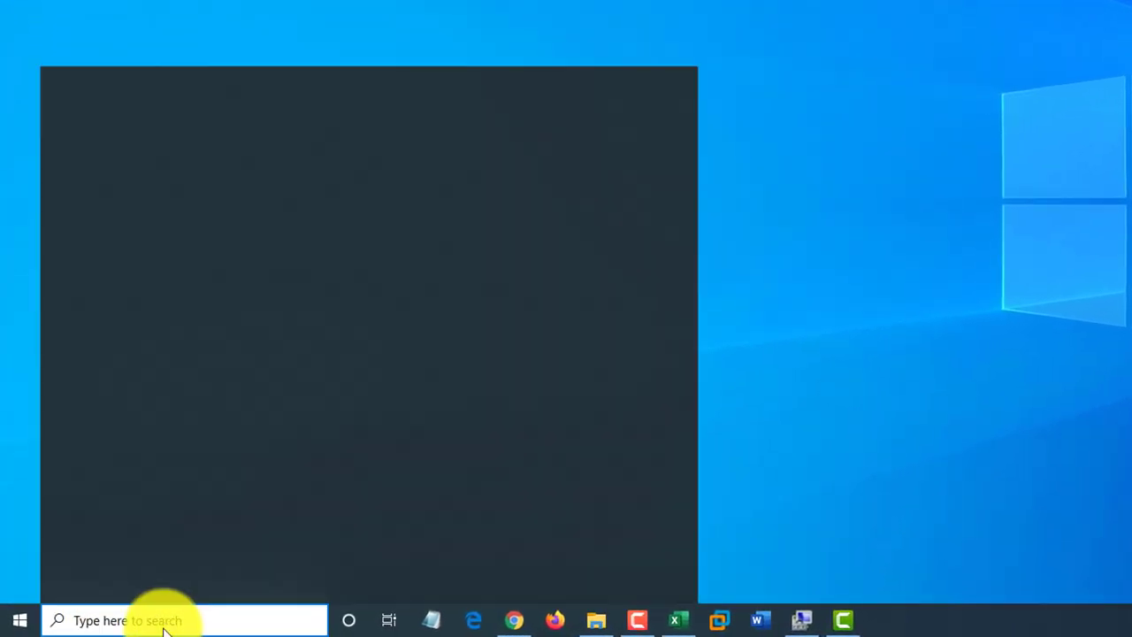
left_click(778, 424)
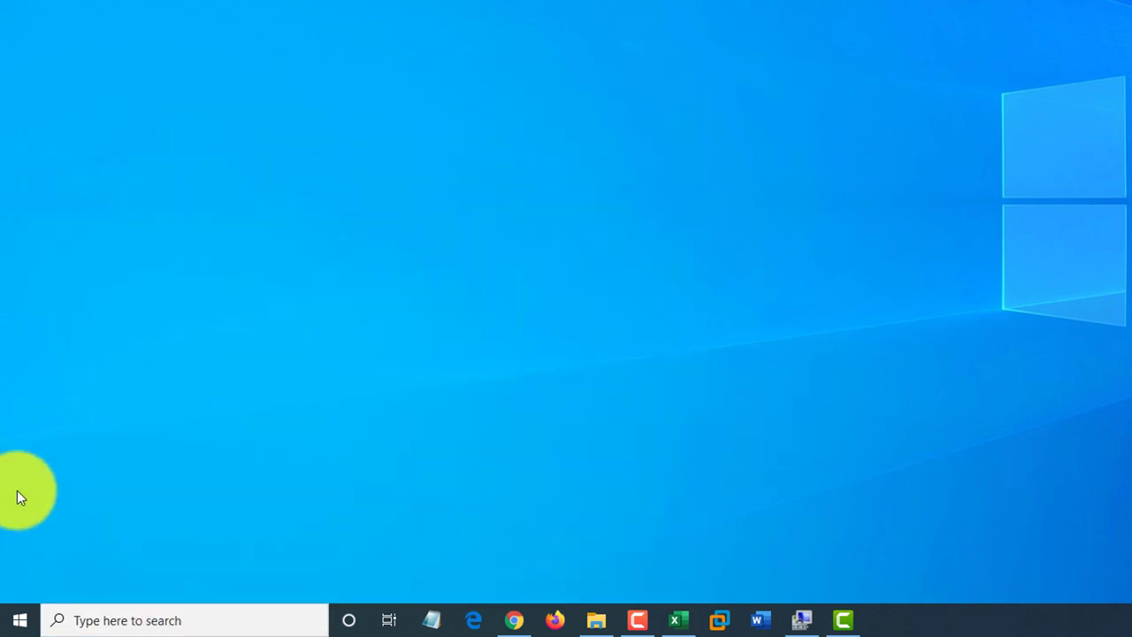
left_click(17, 622)
type("cor")
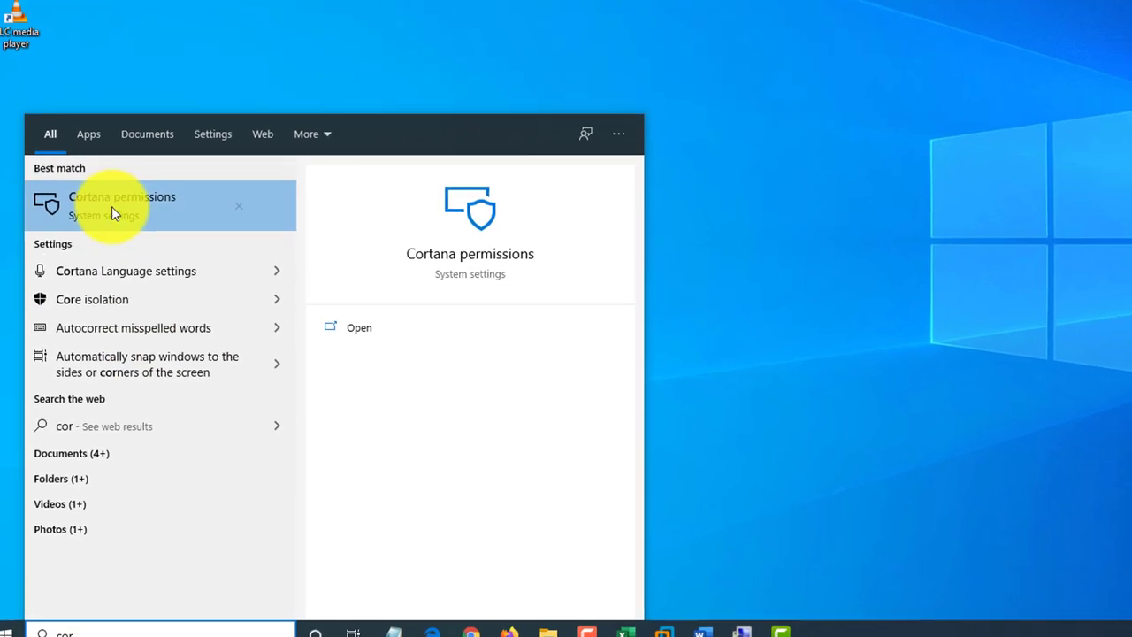
left_click(133, 166)
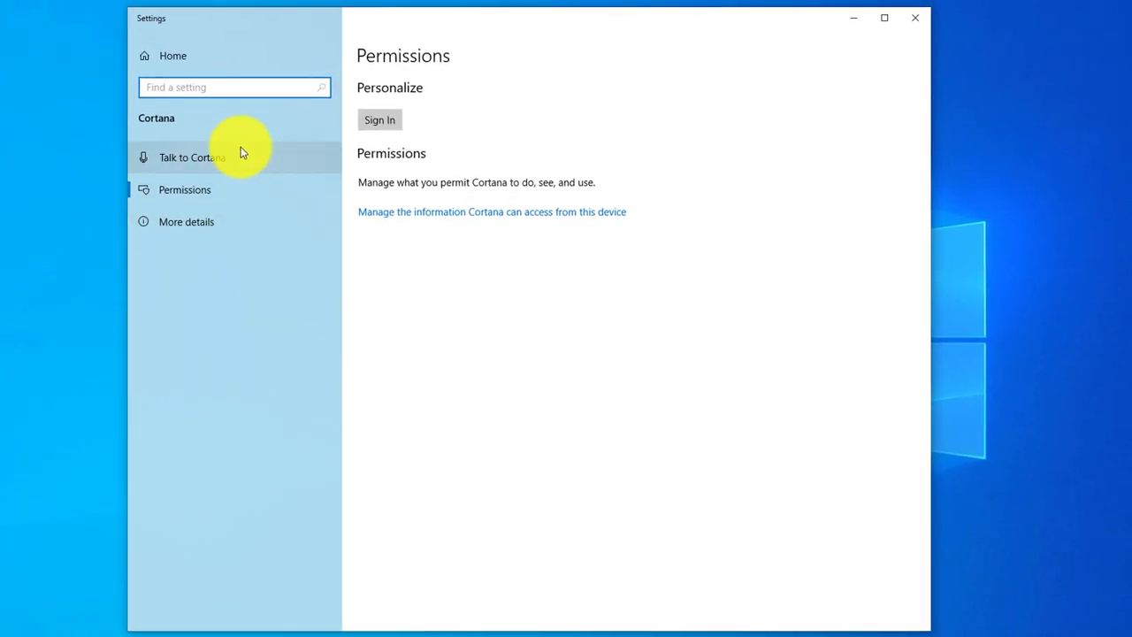
Step: In the Talk to Cortana settings, turn on "Hey Cortana" and the Windows logo key + C shortcut, and close Settings
left_click(203, 161)
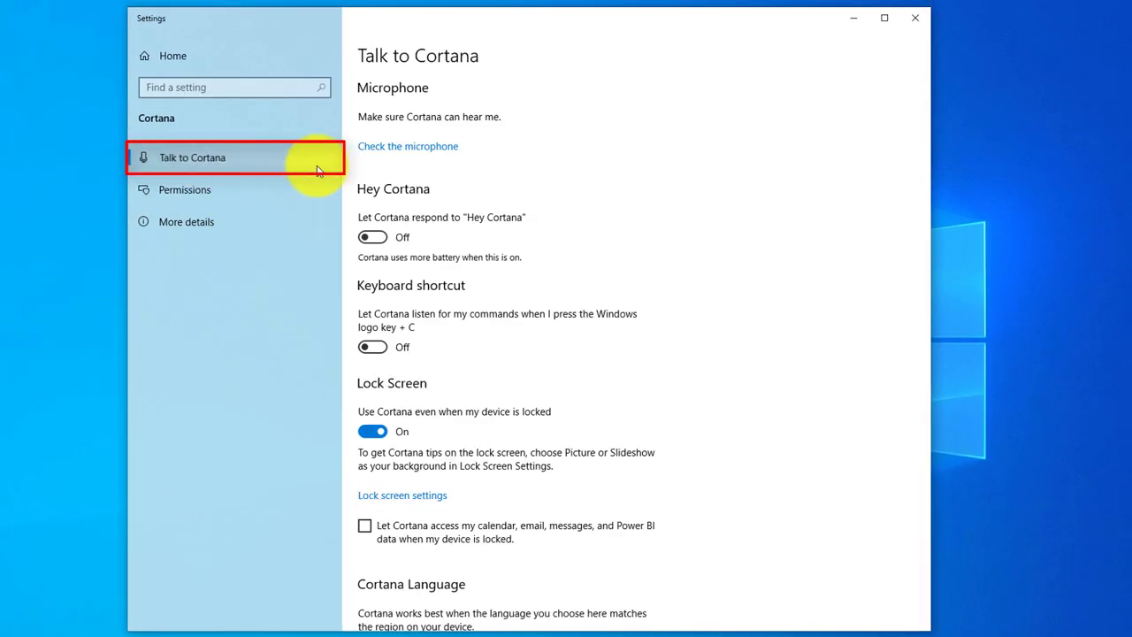
left_click(373, 237)
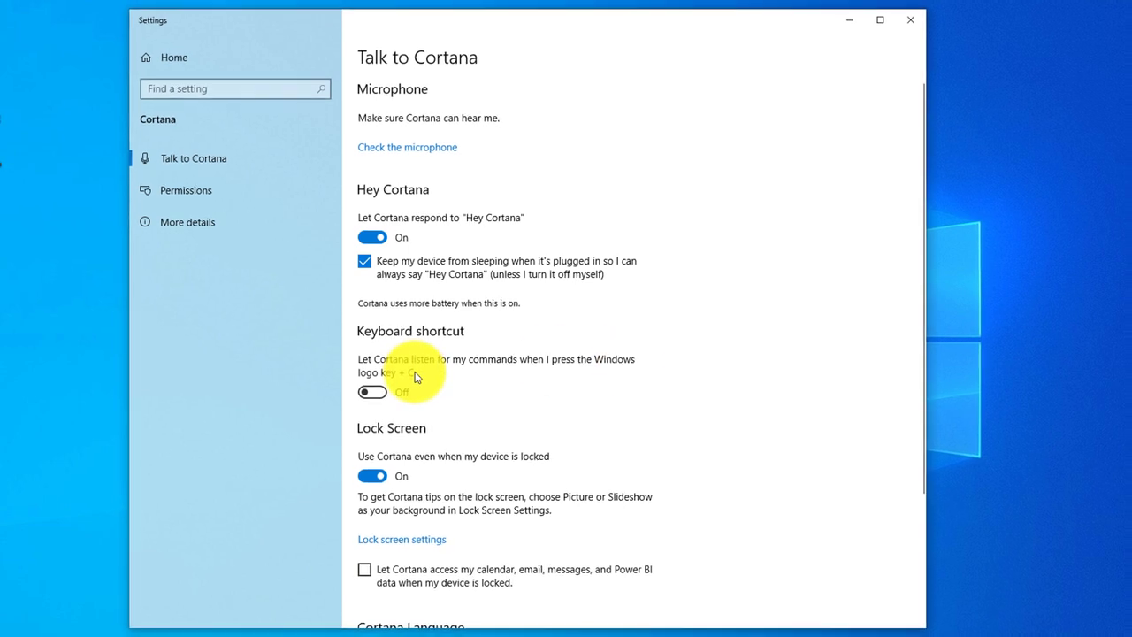
left_click(372, 392)
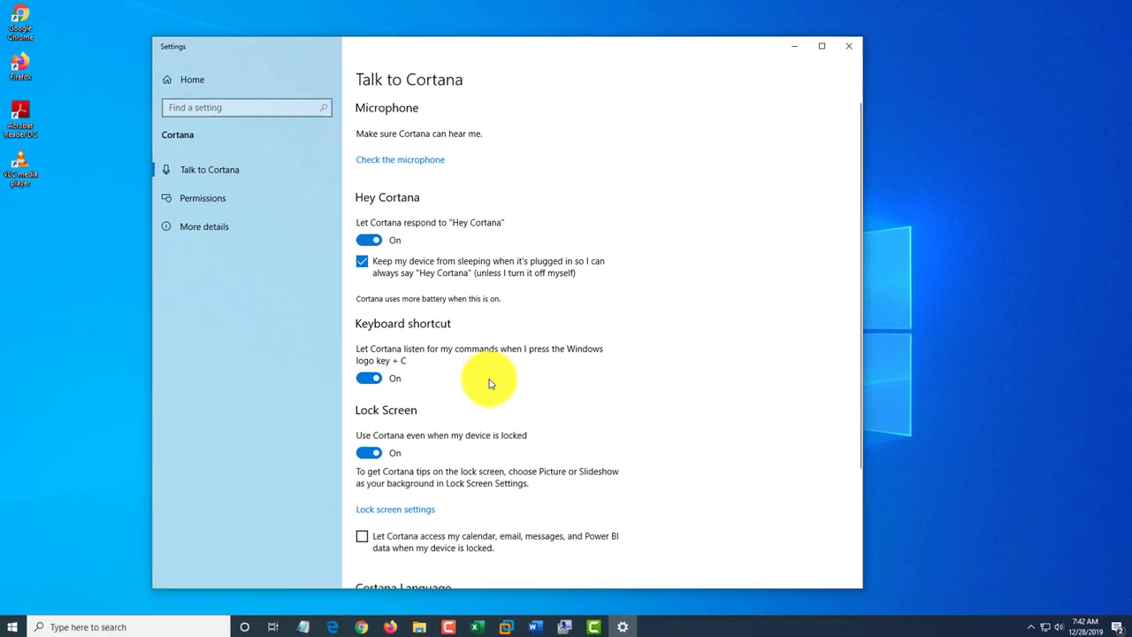
left_click(845, 55)
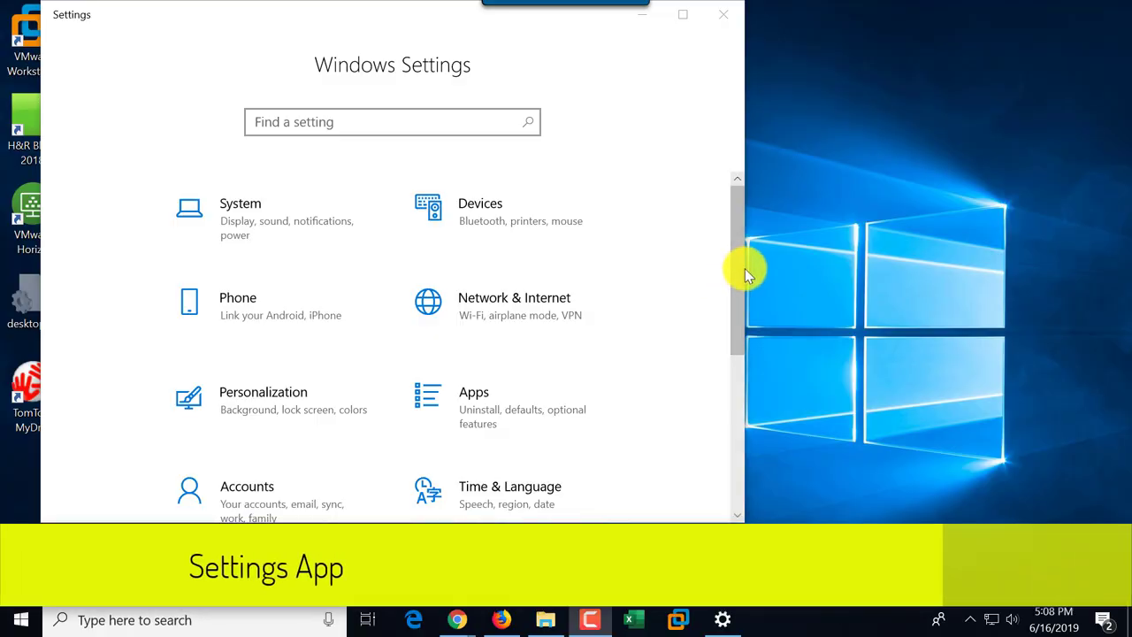
Step: Narrow the Settings window to a single column, and search Windows for "control pa" to open Control Panel
left_click(743, 268)
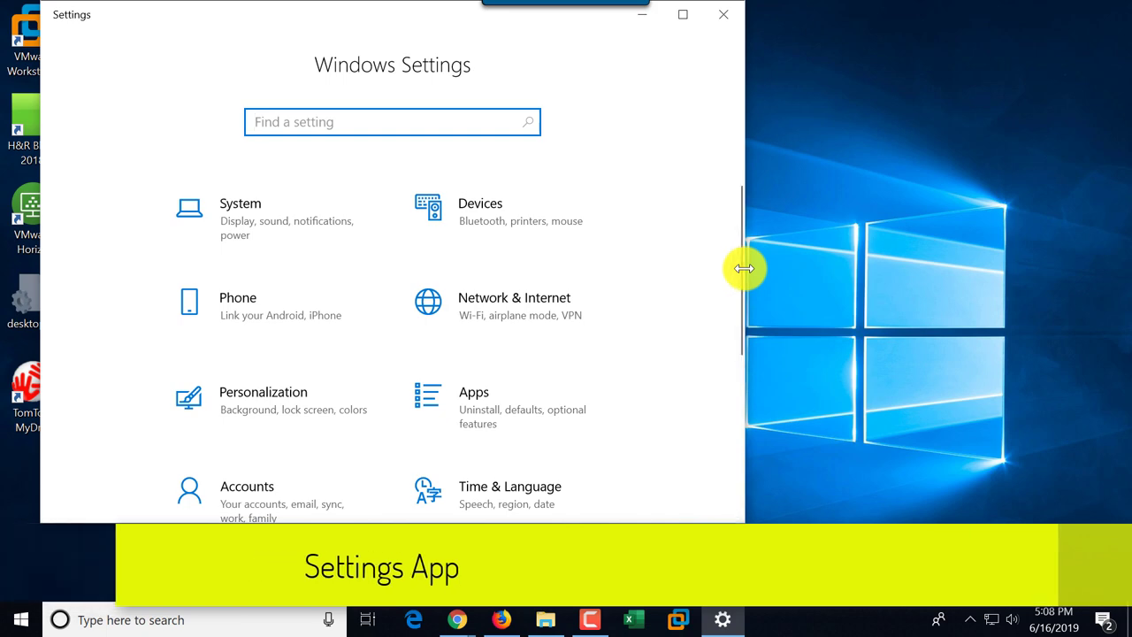
left_click_drag(744, 268, 463, 254)
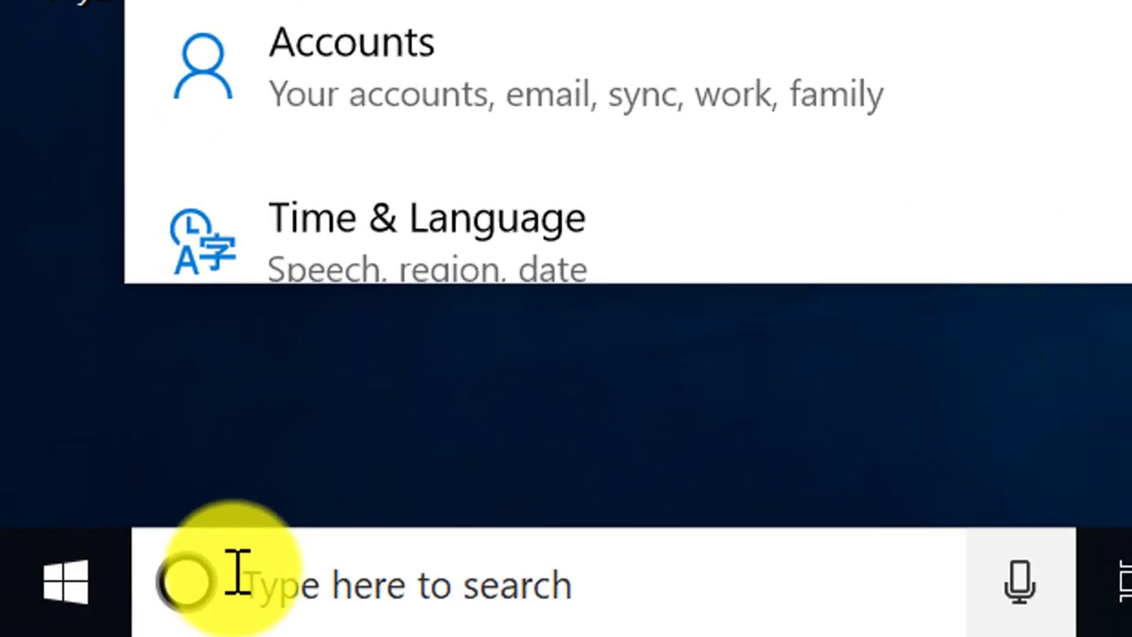
left_click(76, 619)
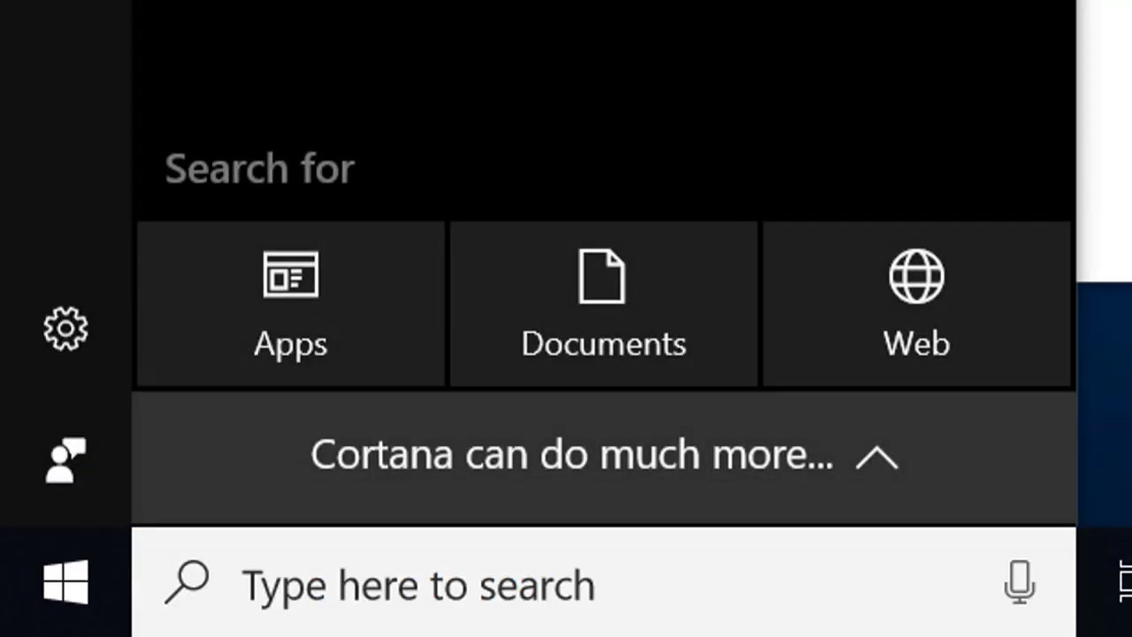
type("control pa")
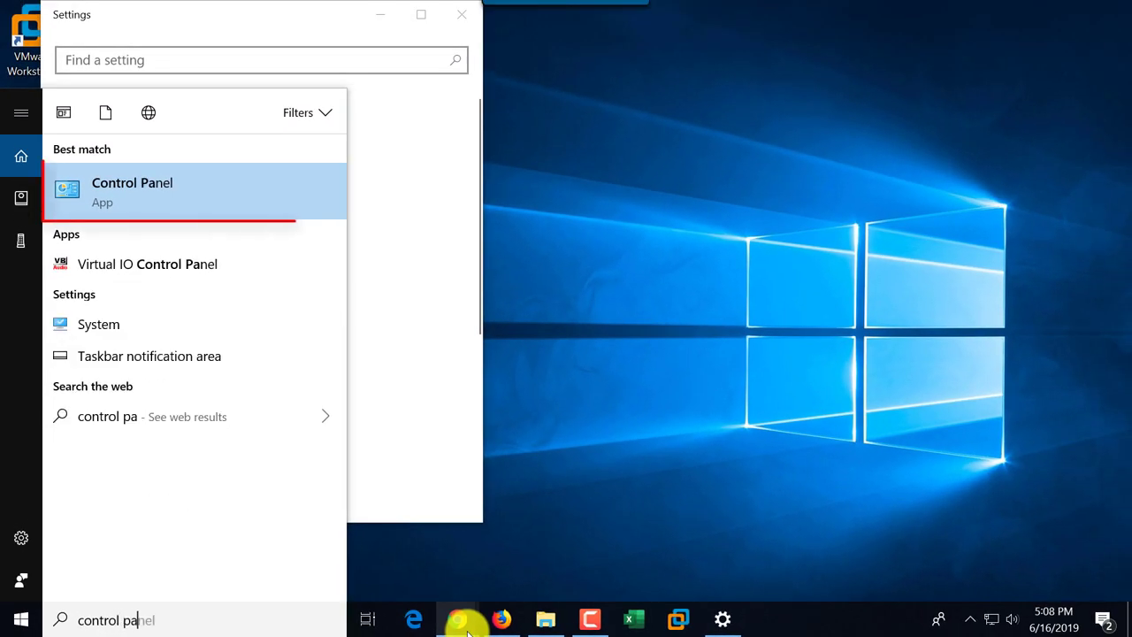
left_click(121, 190)
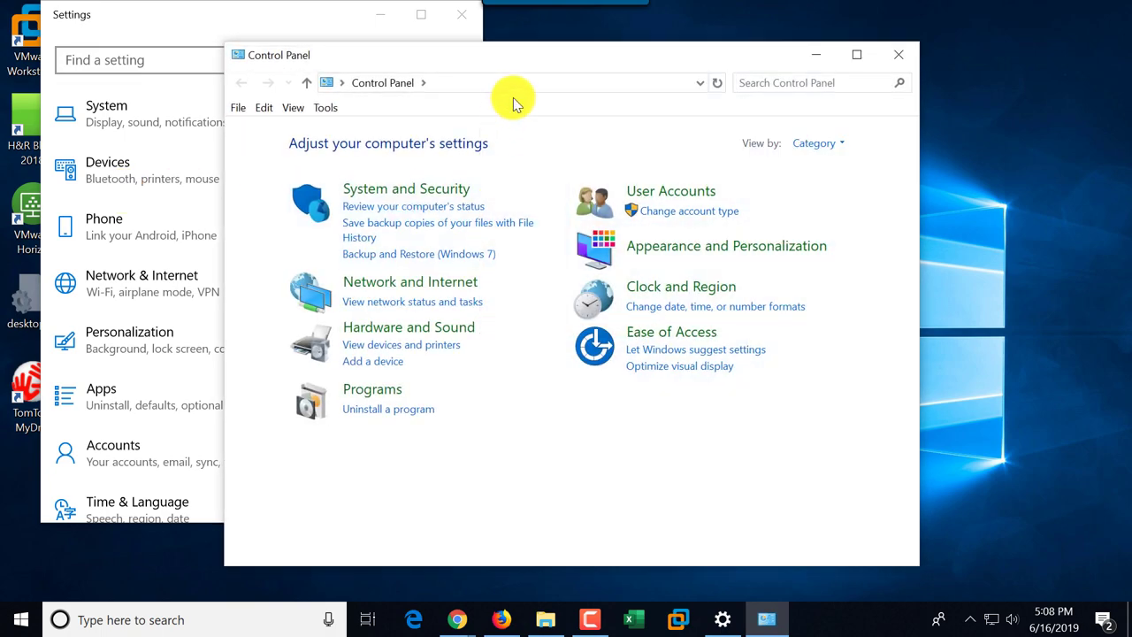
Step: Move the Control Panel window beside the Settings window and narrow it for a side-by-side comparison
left_click_drag(677, 55, 883, 35)
left_click_drag(434, 245, 528, 245)
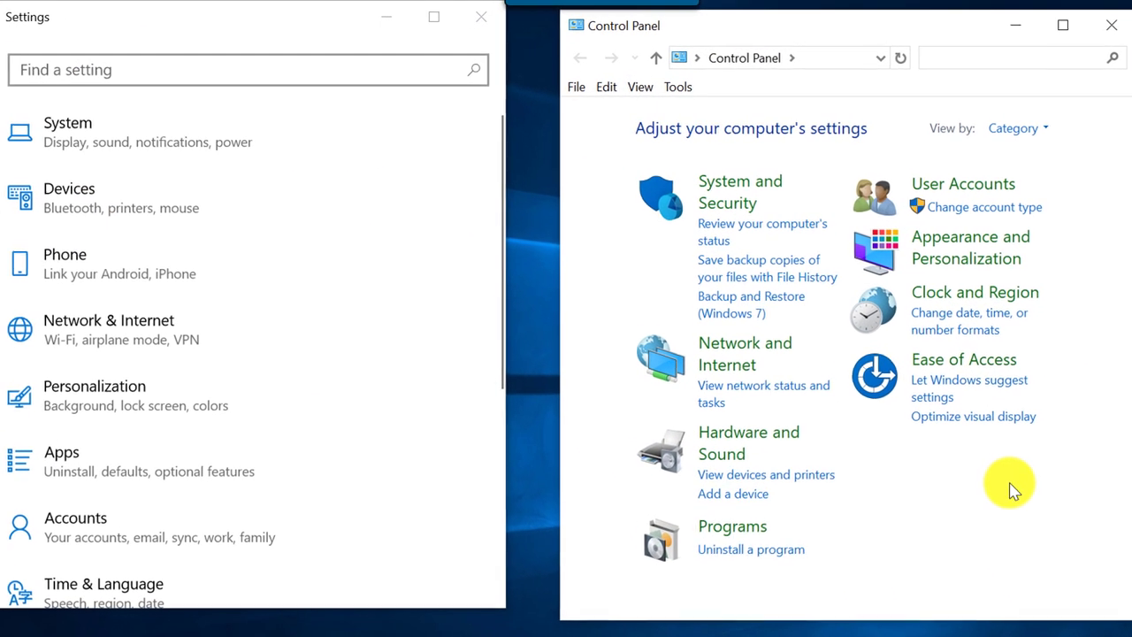
key("ctrl+f")
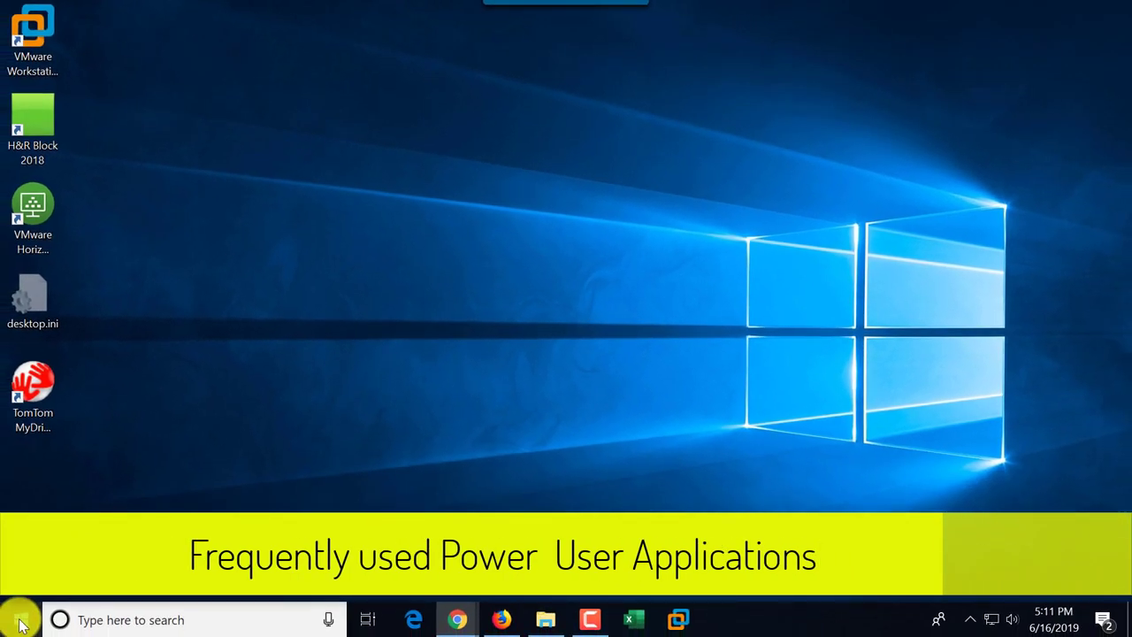
Step: Review the Start button's menu of power-user applications and open Settings from it
right_click(21, 621)
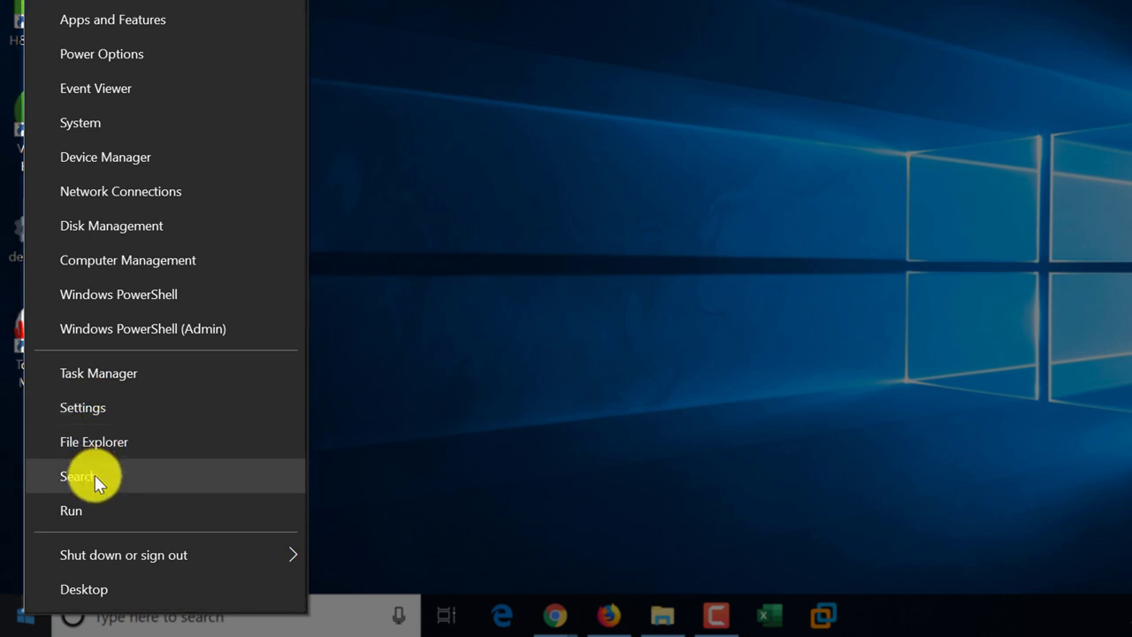
mouse_move(103, 554)
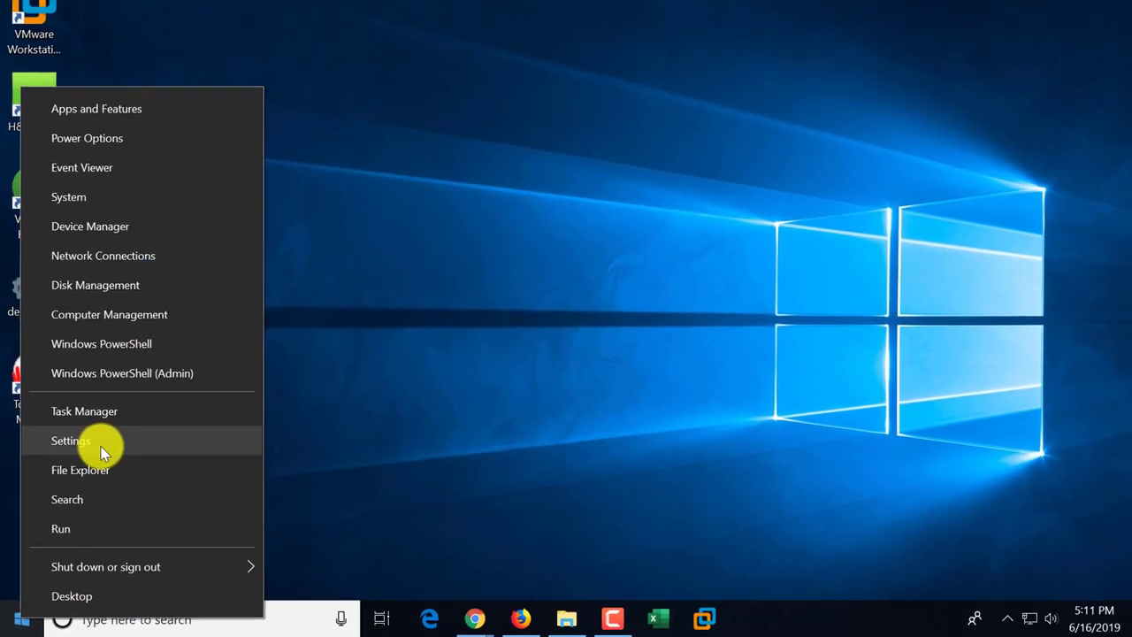
left_click(101, 407)
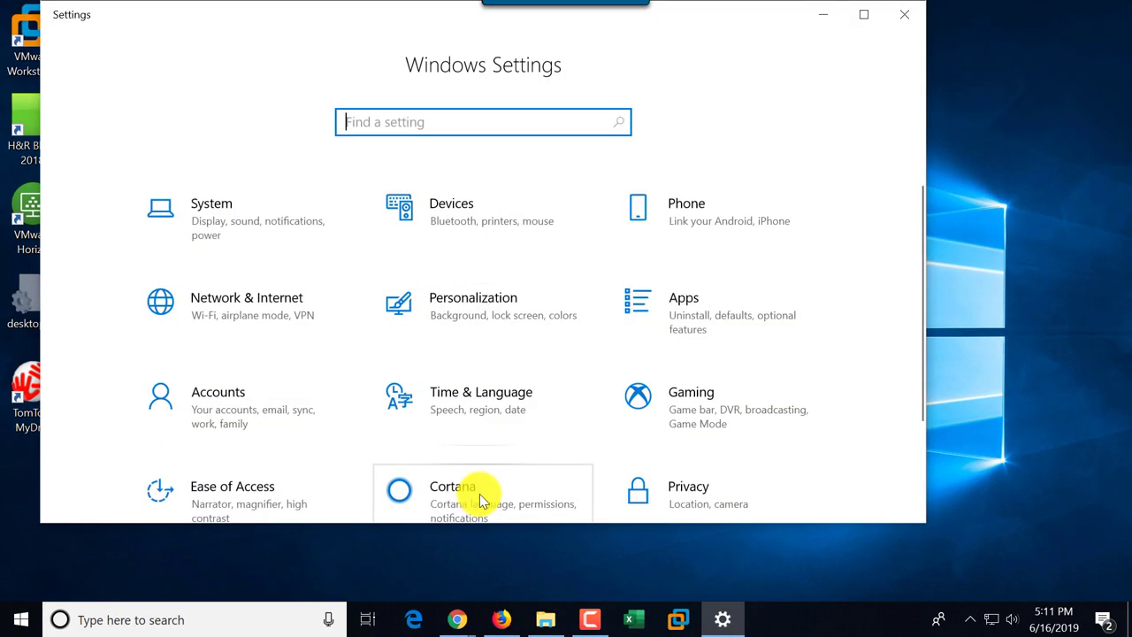
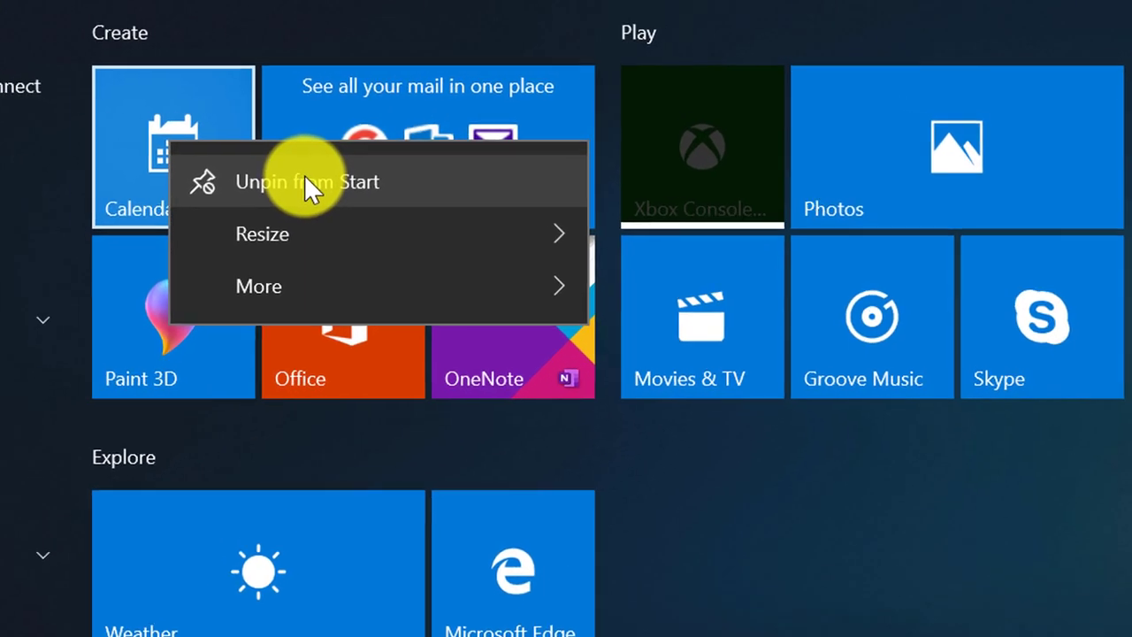
Step: Try the Calendar tile in the Start menu's Create group at the Small, Wide and Large sizes
mouse_move(306, 233)
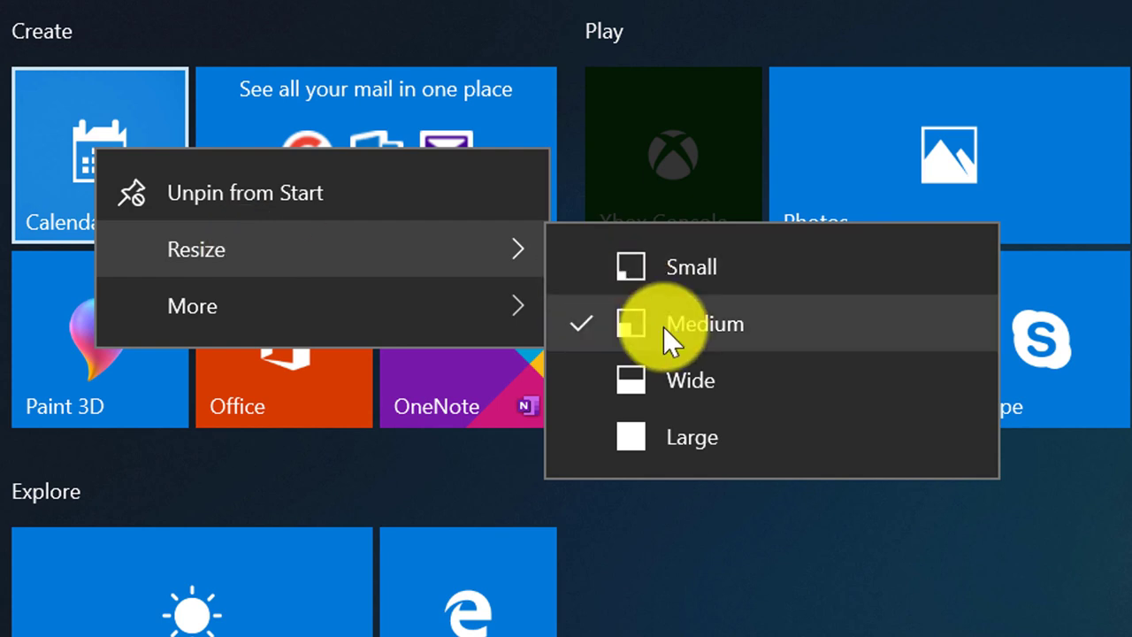
left_click(667, 269)
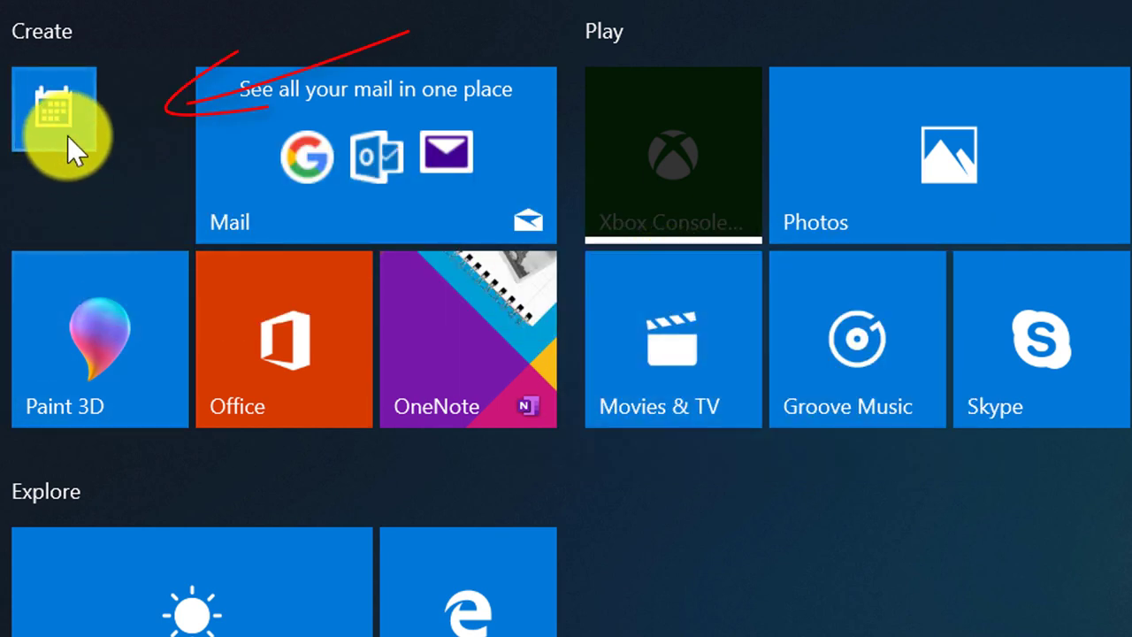
right_click(68, 122)
mouse_move(185, 205)
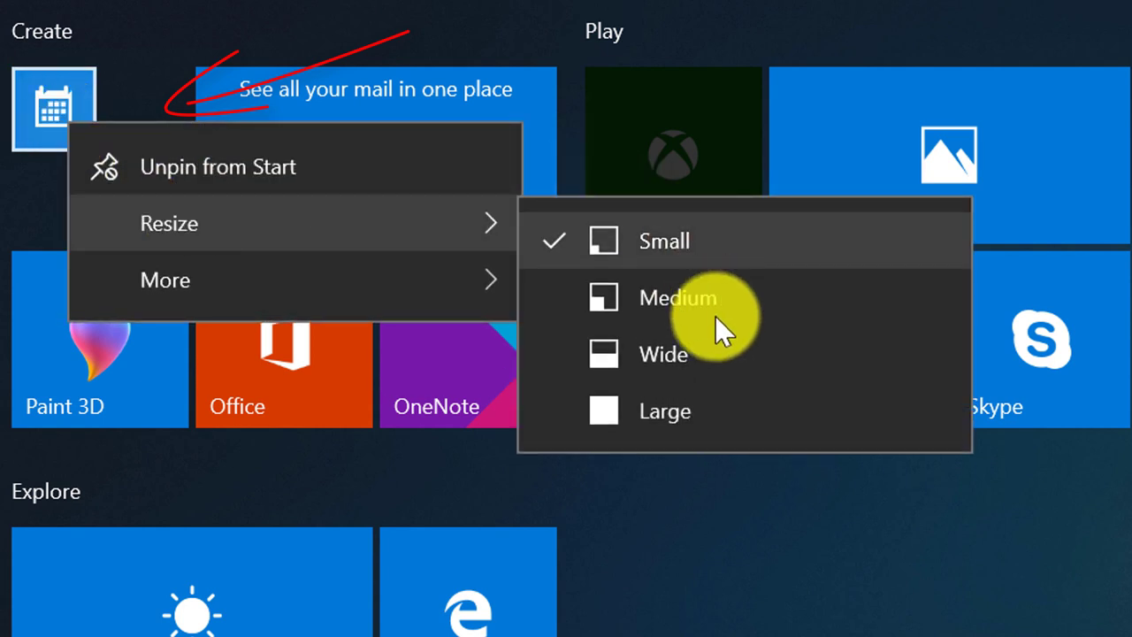
left_click(706, 355)
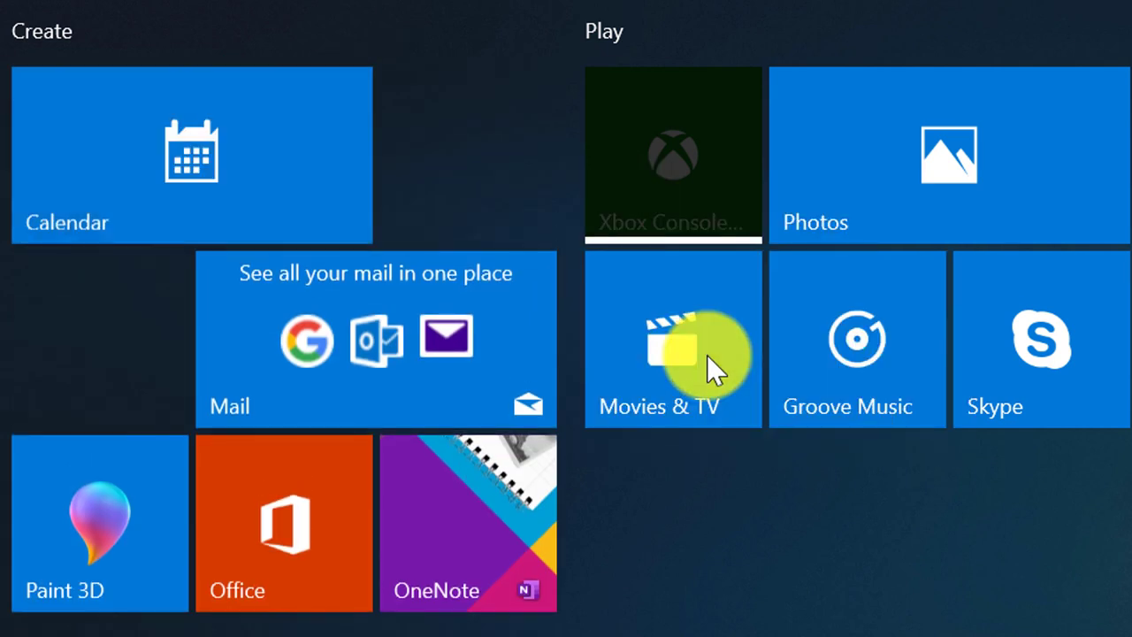
right_click(120, 192)
mouse_move(209, 297)
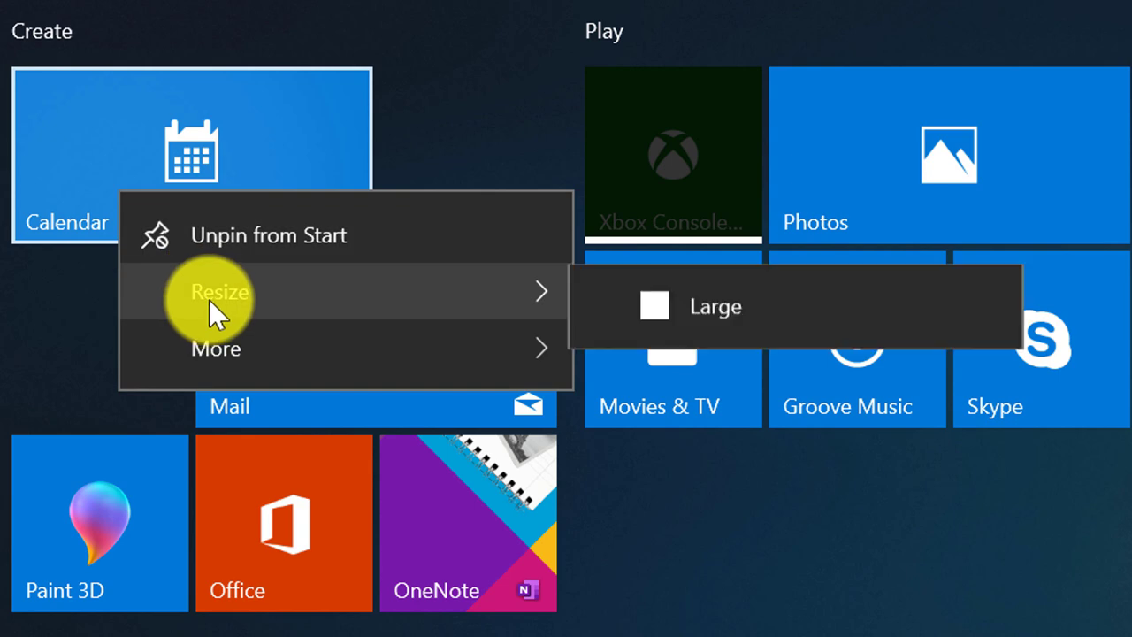
left_click(783, 478)
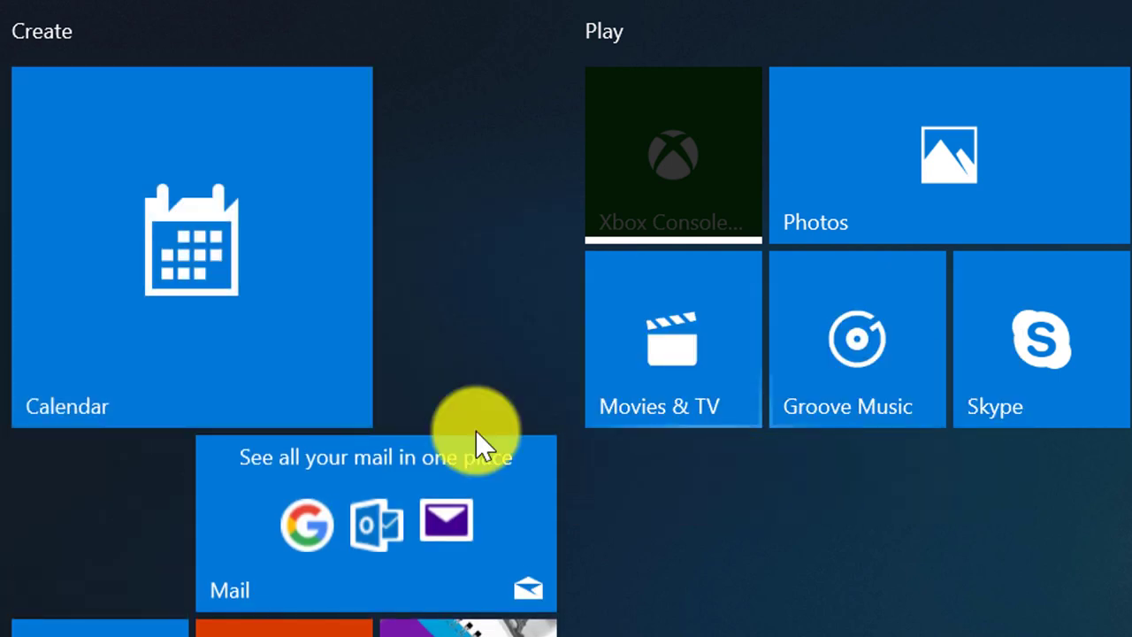
Step: Set the Calendar tile to Medium size and move it directly above Paint 3D, beside the Mail tile
right_click(240, 270)
mouse_move(393, 358)
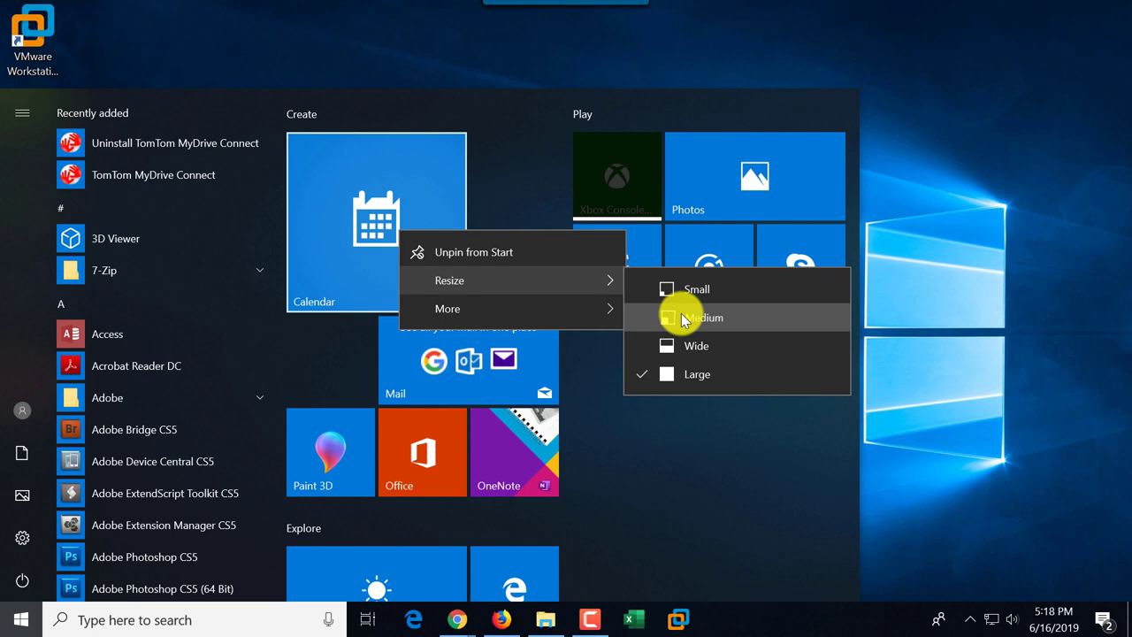
left_click(806, 434)
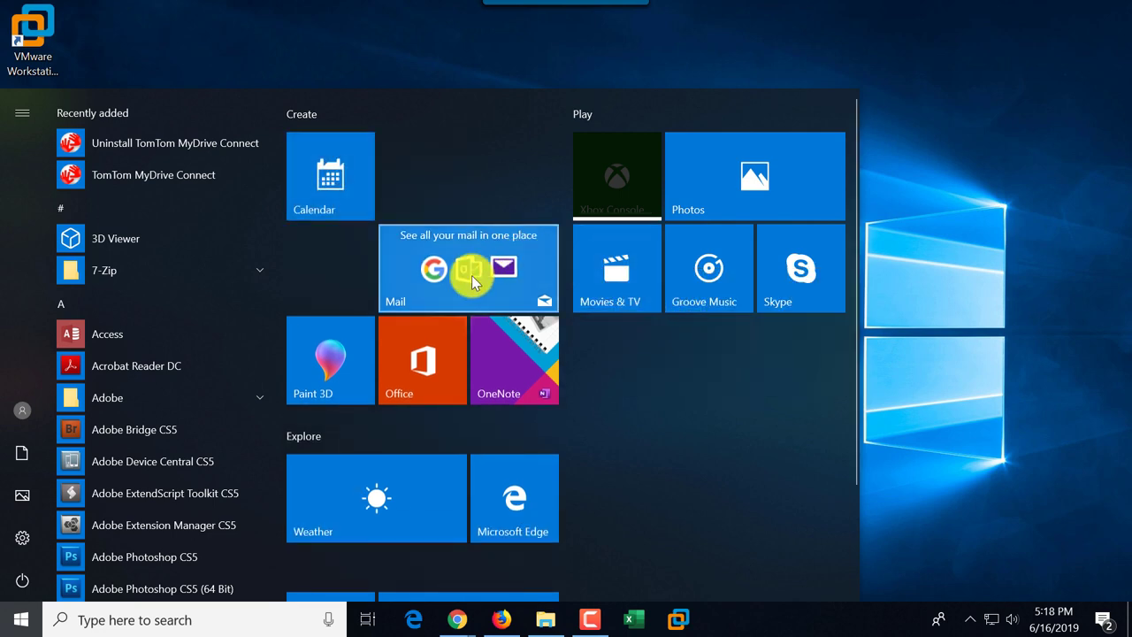
left_click_drag(343, 197, 347, 299)
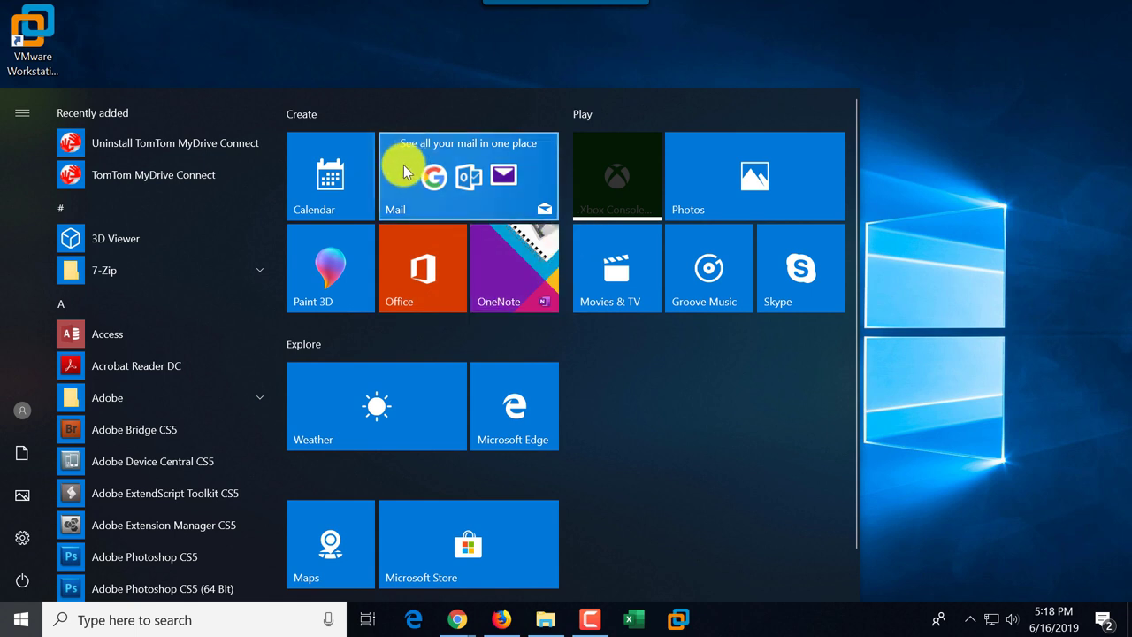
Step: Show the additional options available for the Weather tile in the Explore group
right_click(402, 412)
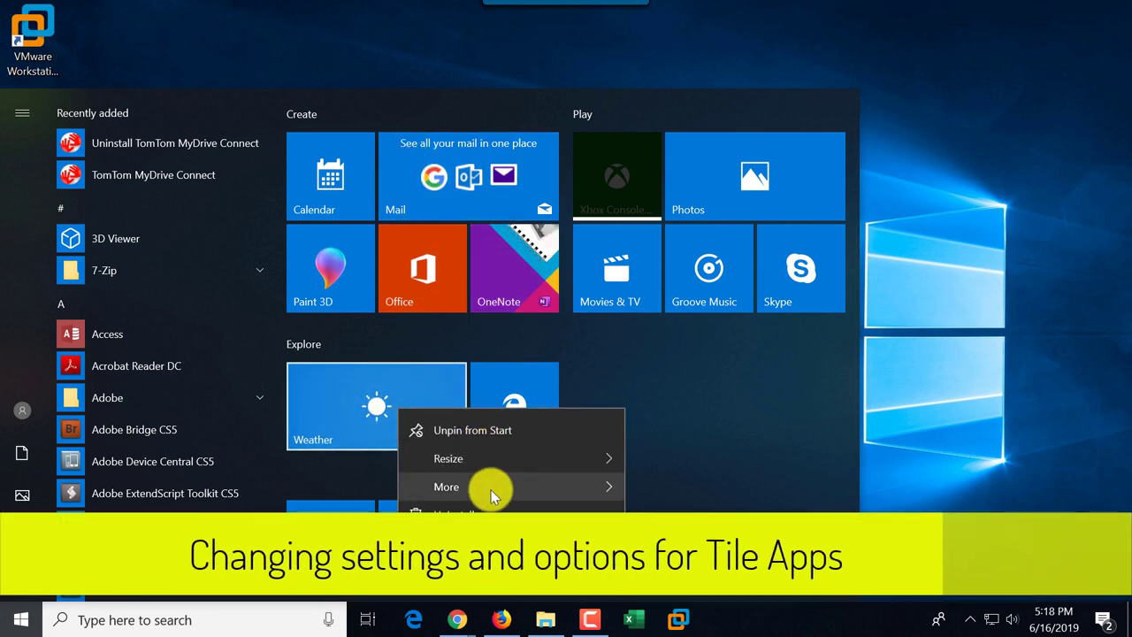
mouse_move(491, 489)
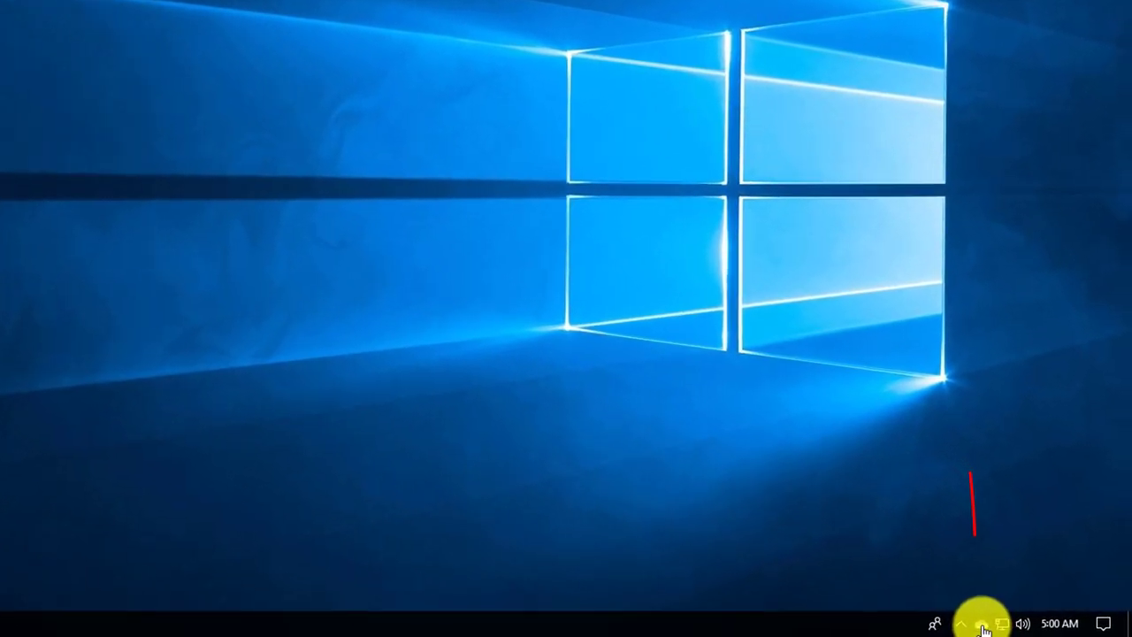
Step: Review which OneDrive folders are available on this PC, expanding Documents and Pictures, and accept the folder selection and OneDrive settings
left_click(999, 626)
left_click(1073, 576)
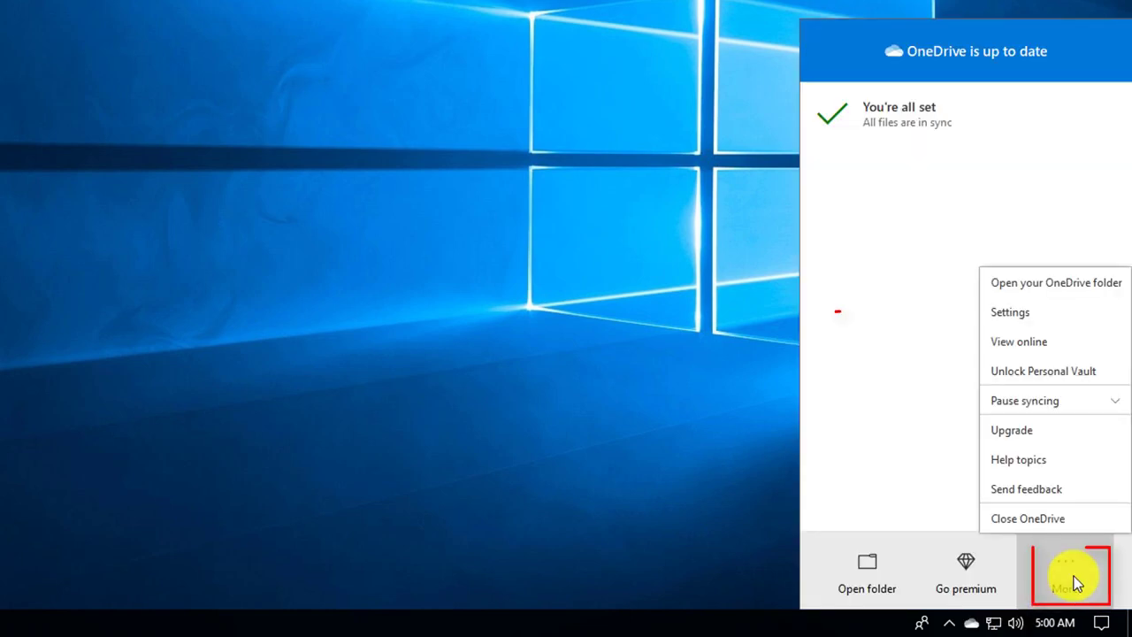
left_click(1031, 320)
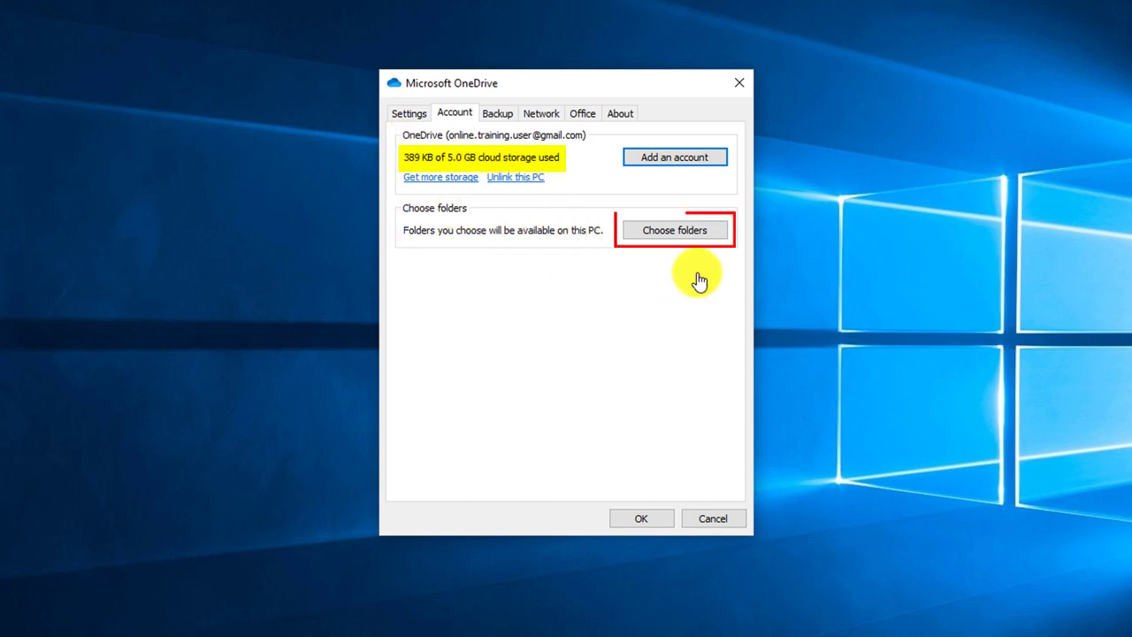
left_click(670, 232)
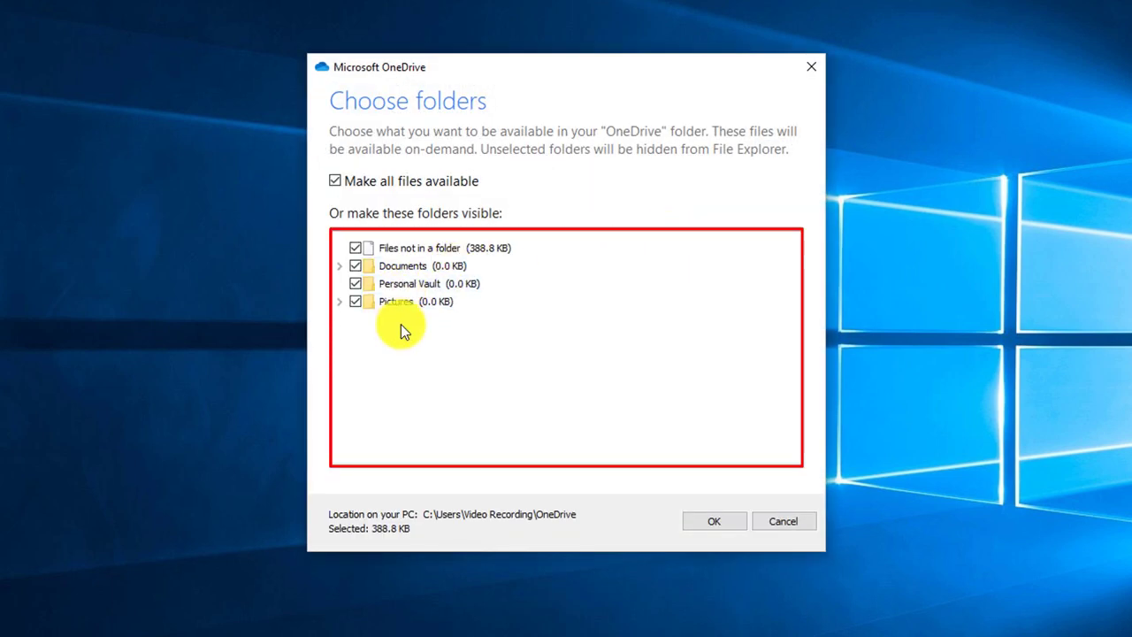
left_click(338, 266)
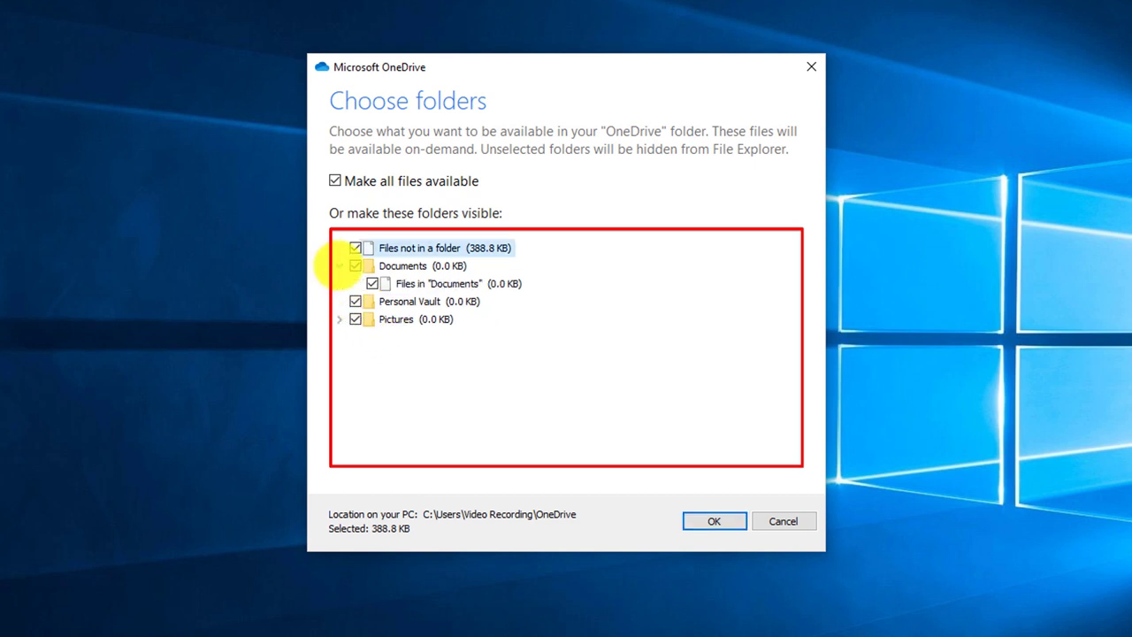
left_click(339, 321)
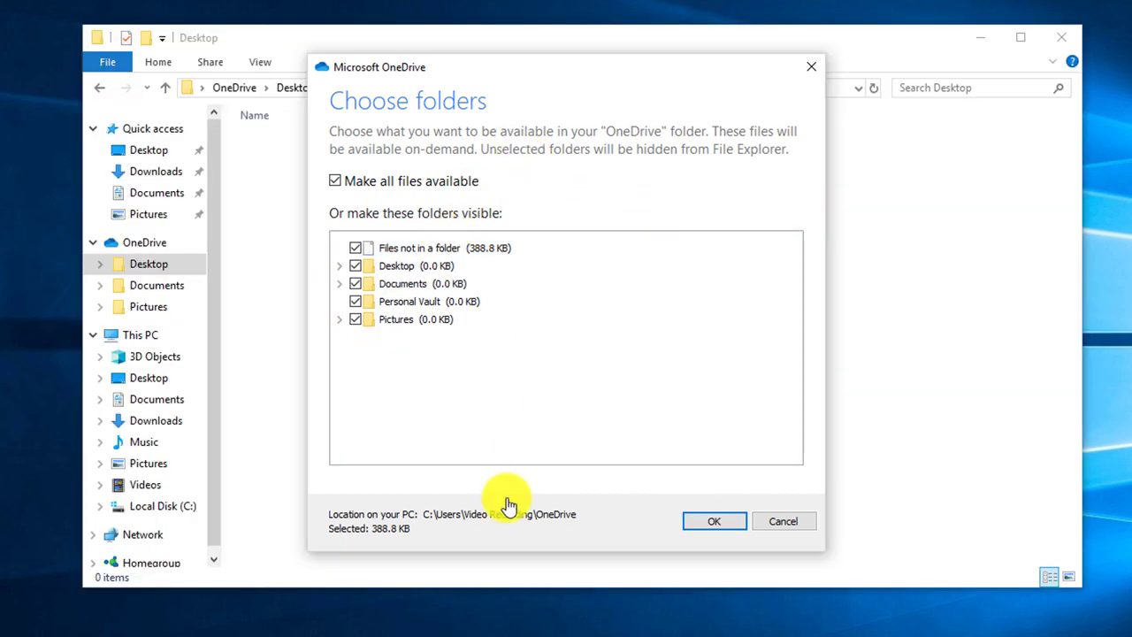
left_click(717, 522)
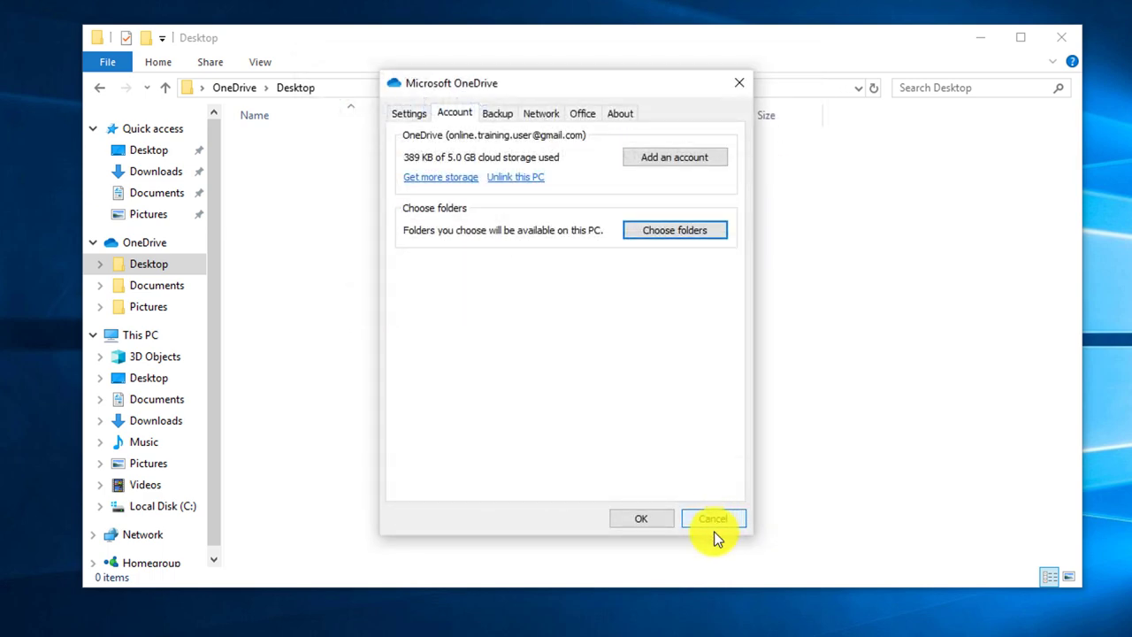
left_click(633, 520)
Step: Start the OneDrive backup from the Quick access Documents folder and view its sync progress
right_click(170, 200)
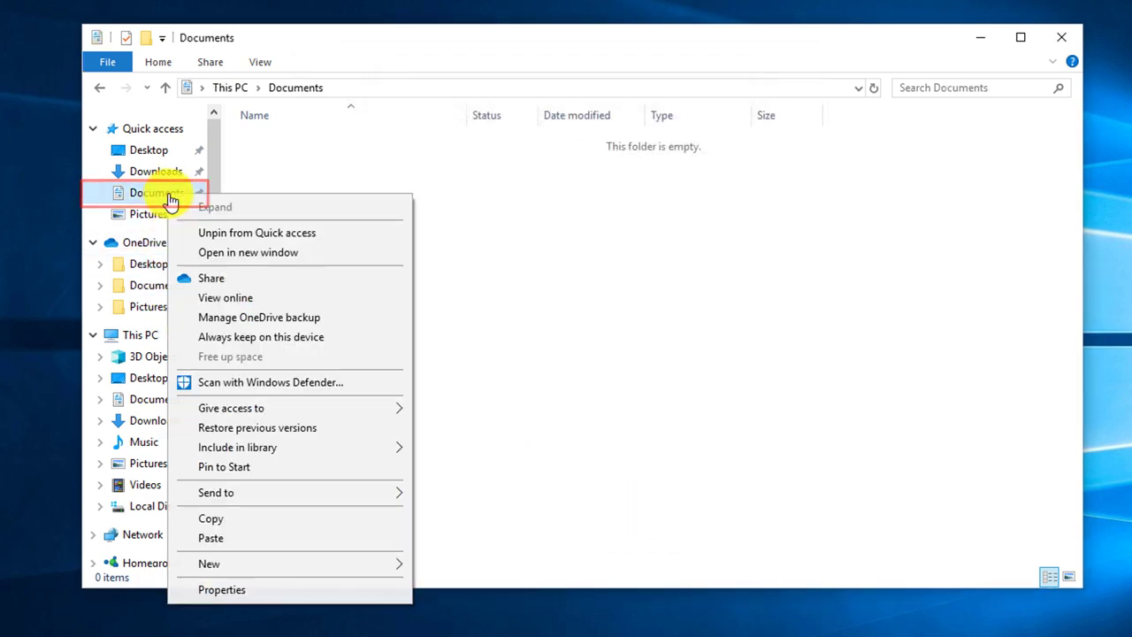
left_click(277, 320)
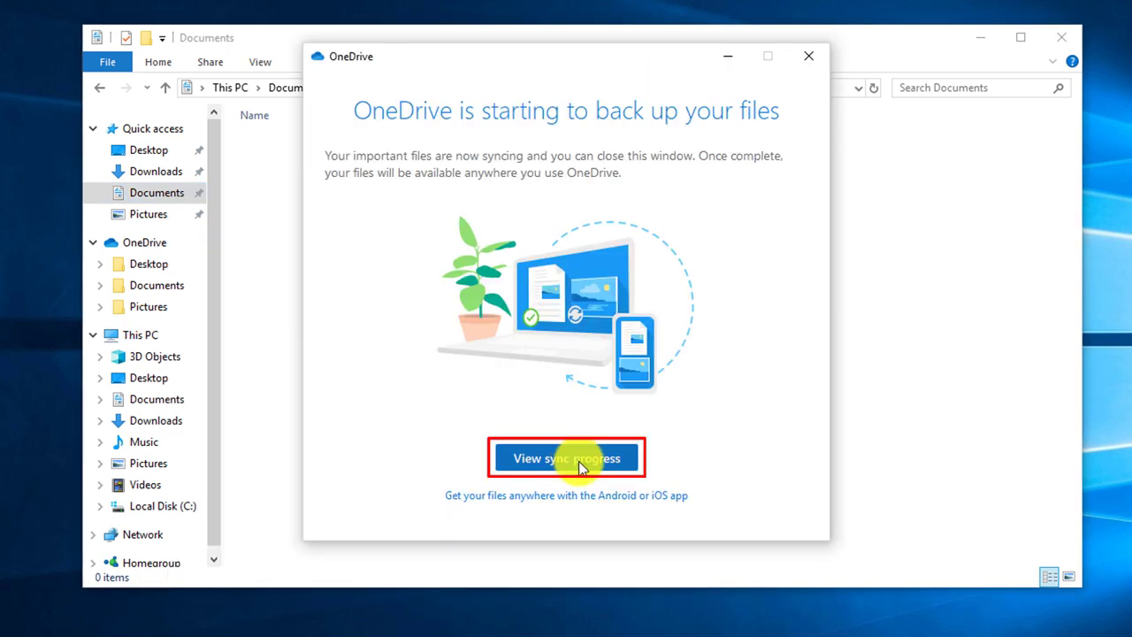
left_click(581, 467)
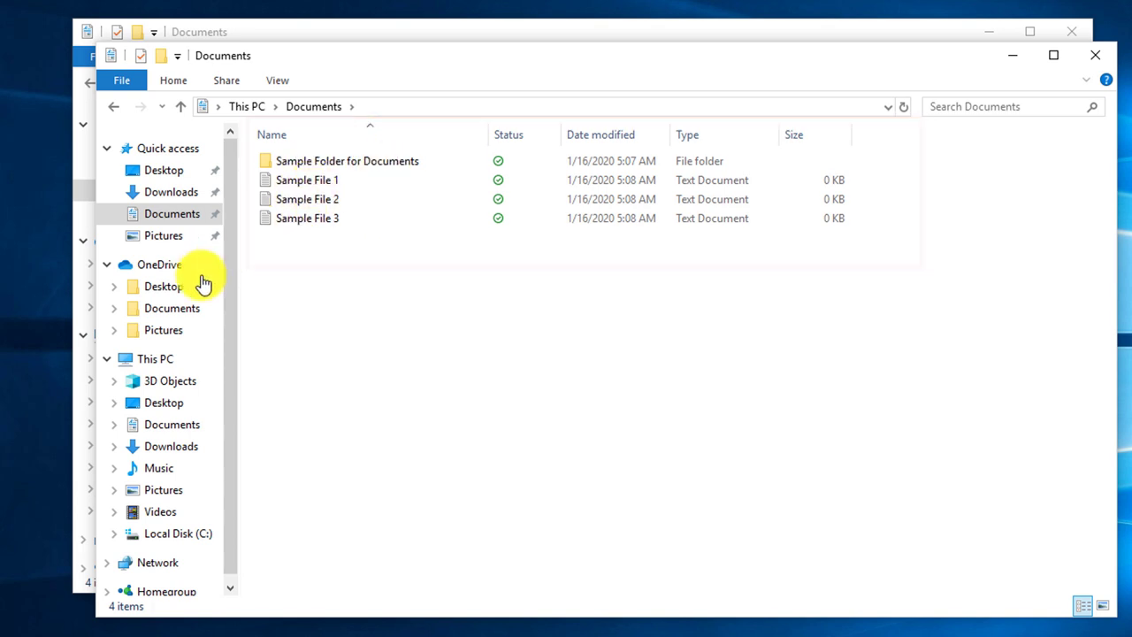
Step: Repeat the OneDrive backup from the Documents folder containing the sample files, and open the expanded Documents folder under OneDrive
right_click(189, 223)
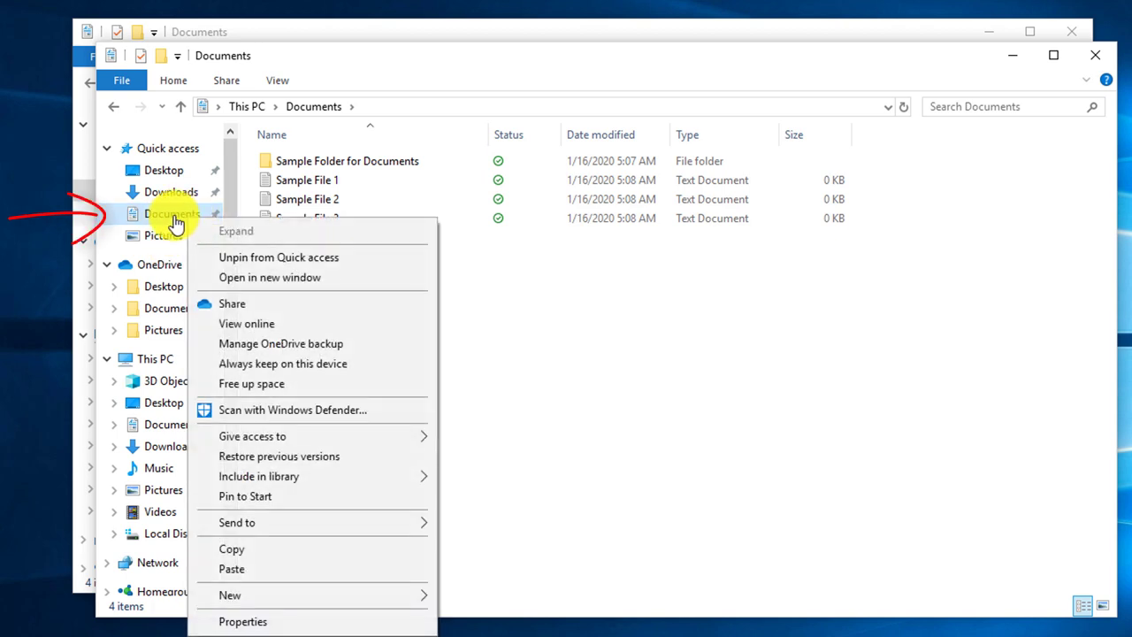
left_click(309, 344)
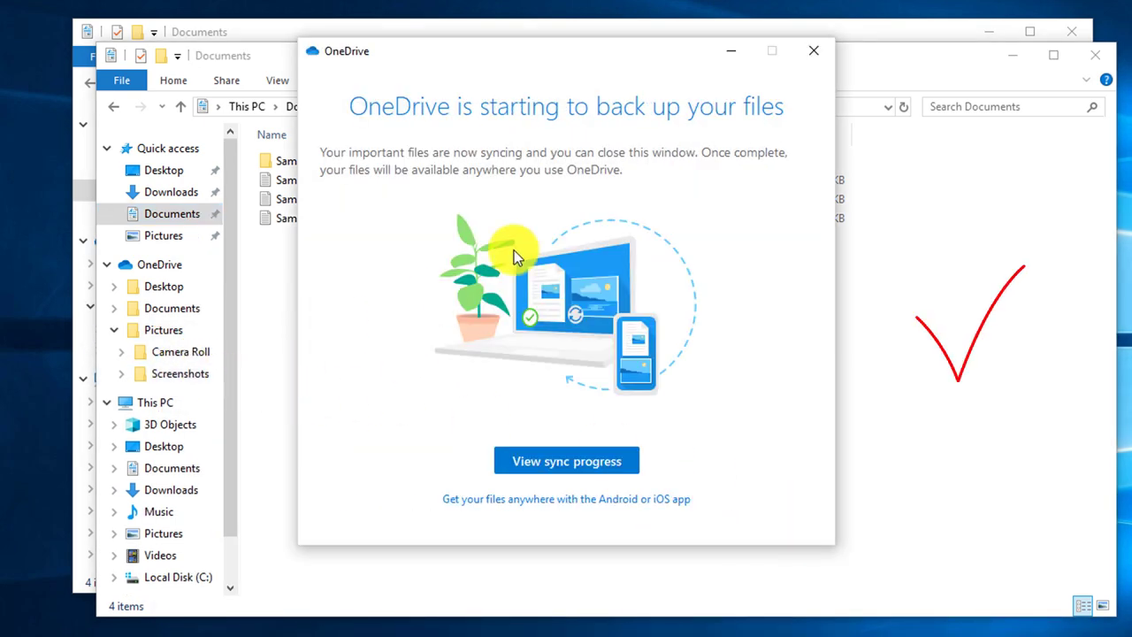
left_click(806, 53)
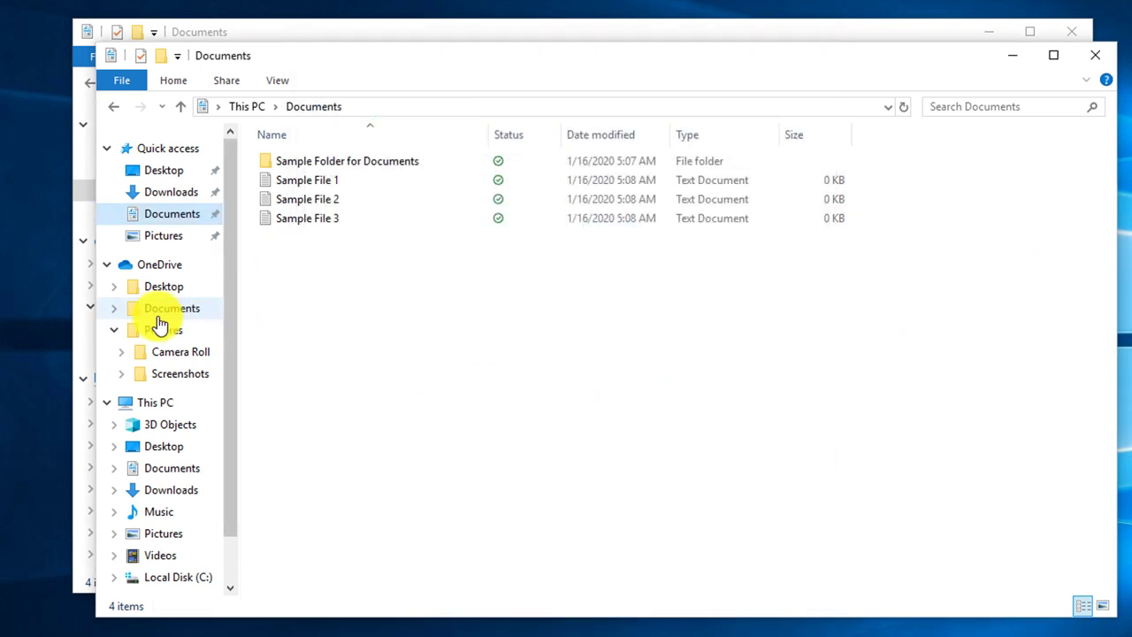
left_click(112, 308)
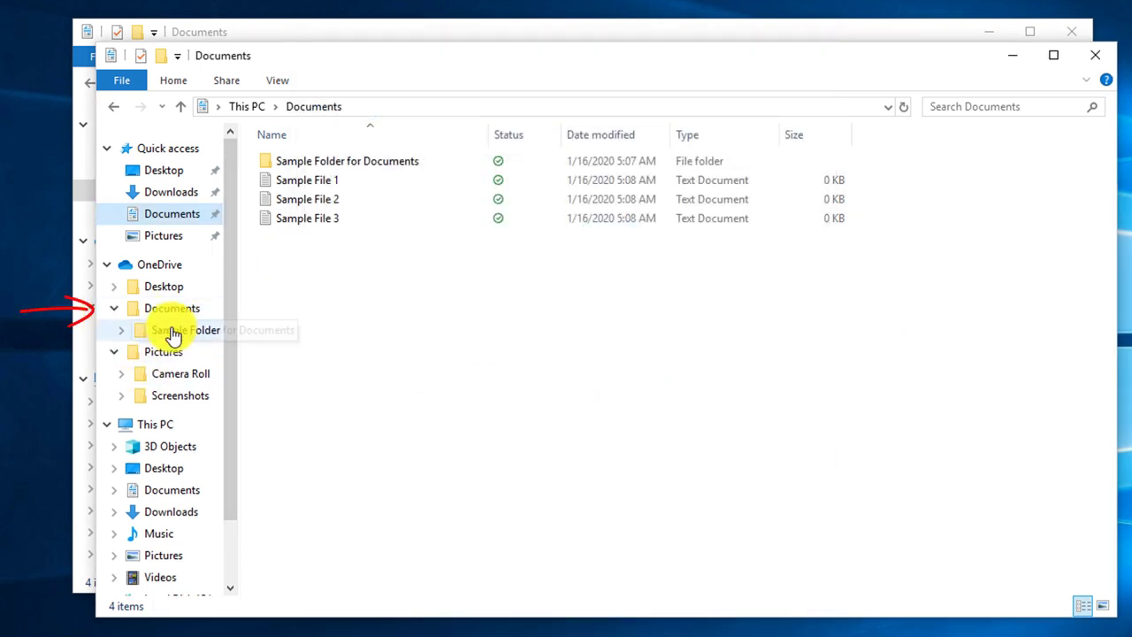
left_click(177, 311)
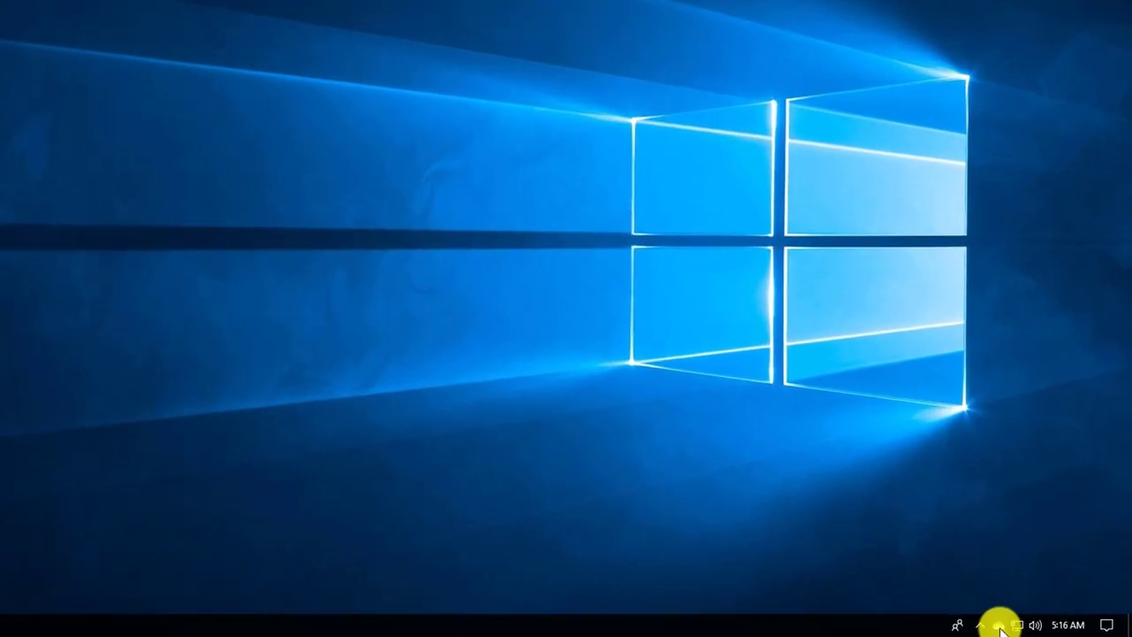
Step: Unlock the OneDrive Personal Vault by verifying identity through e-mail, and open the vault from the OneDrive folder
left_click(974, 624)
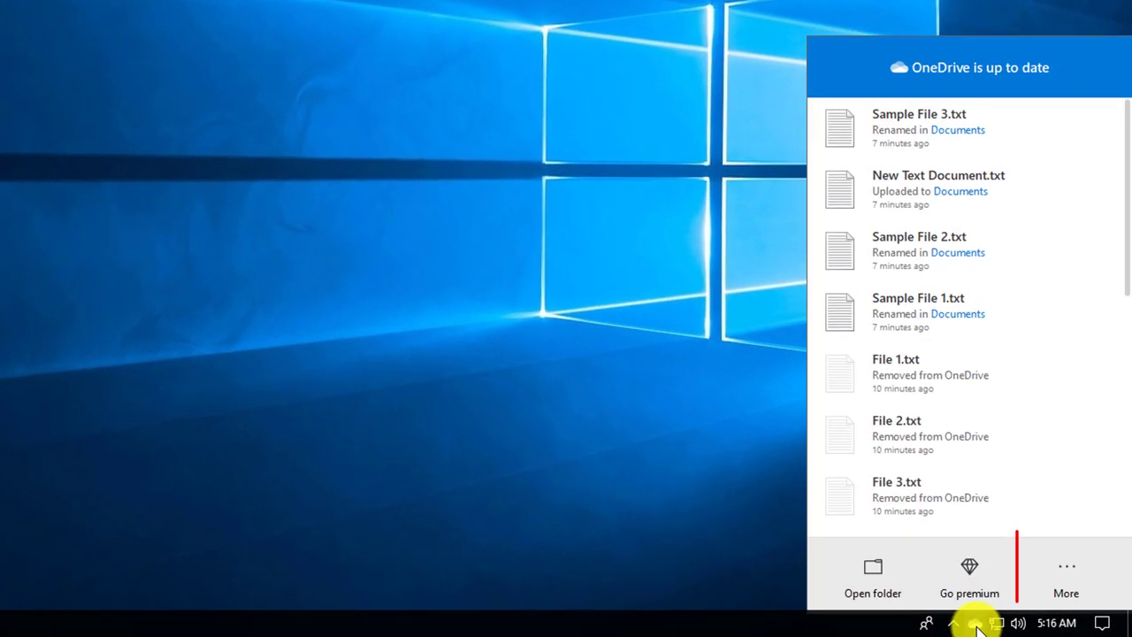
left_click(1072, 573)
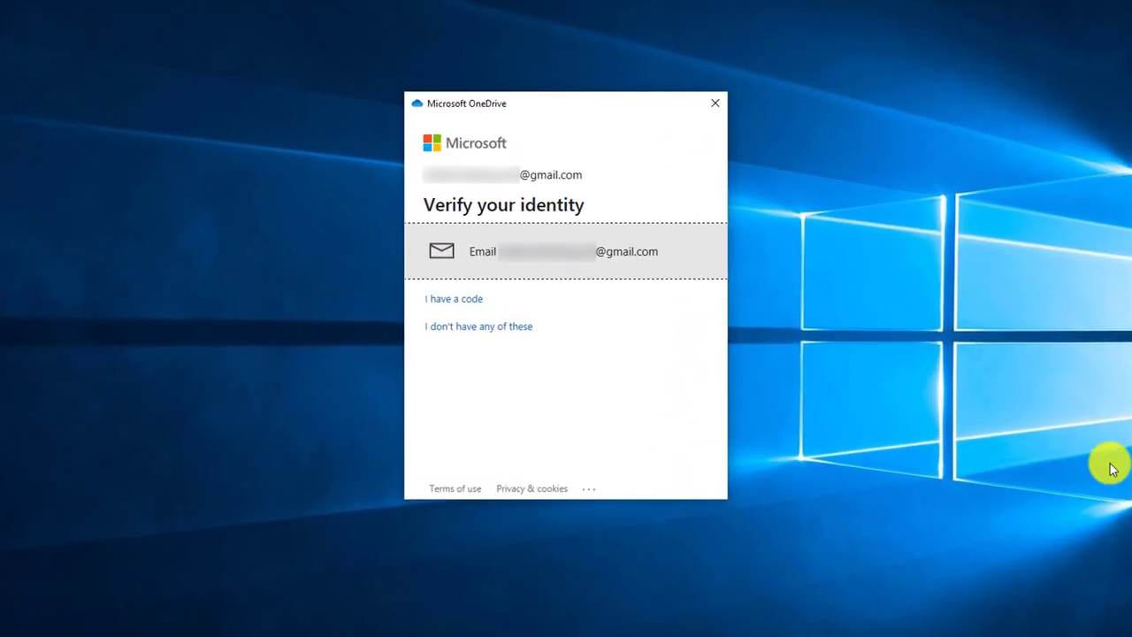
left_click(554, 250)
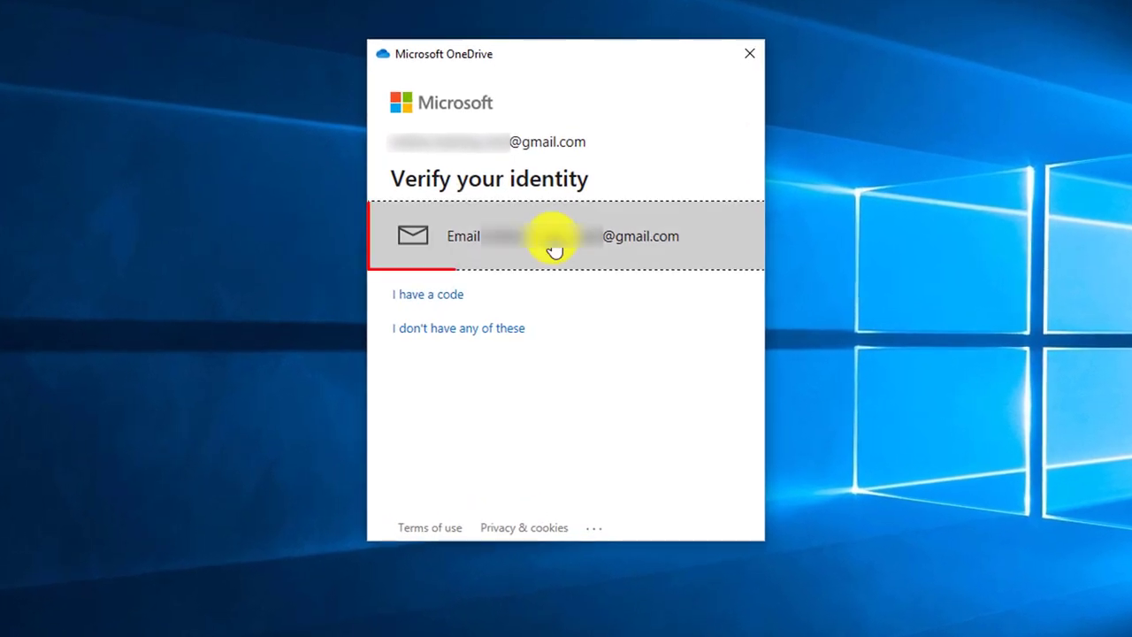
left_click(615, 247)
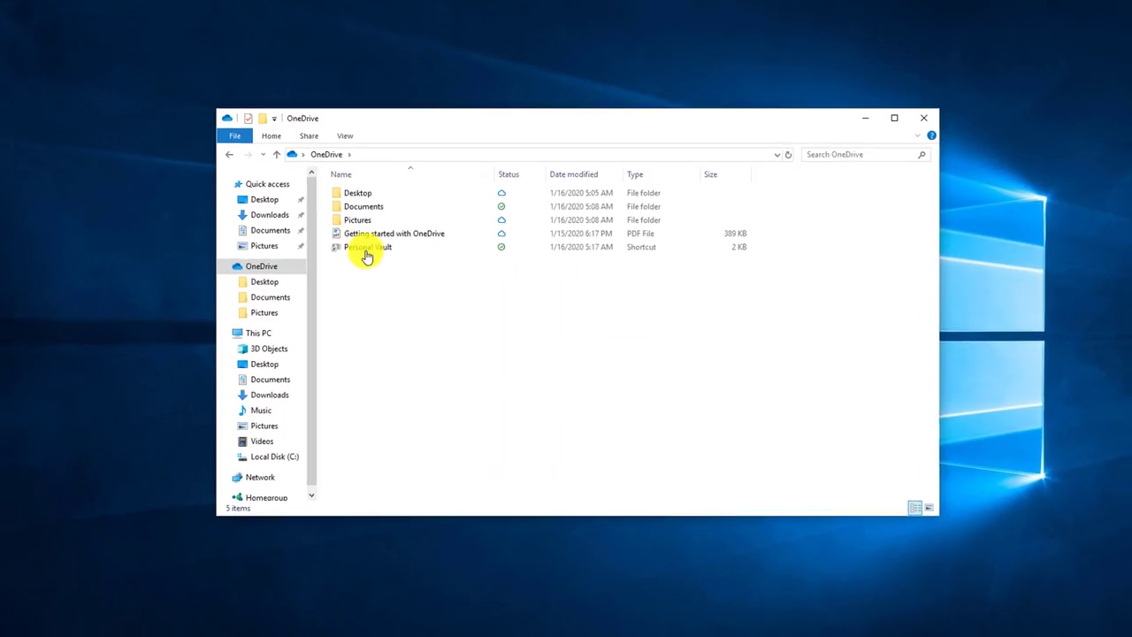
double_click(315, 236)
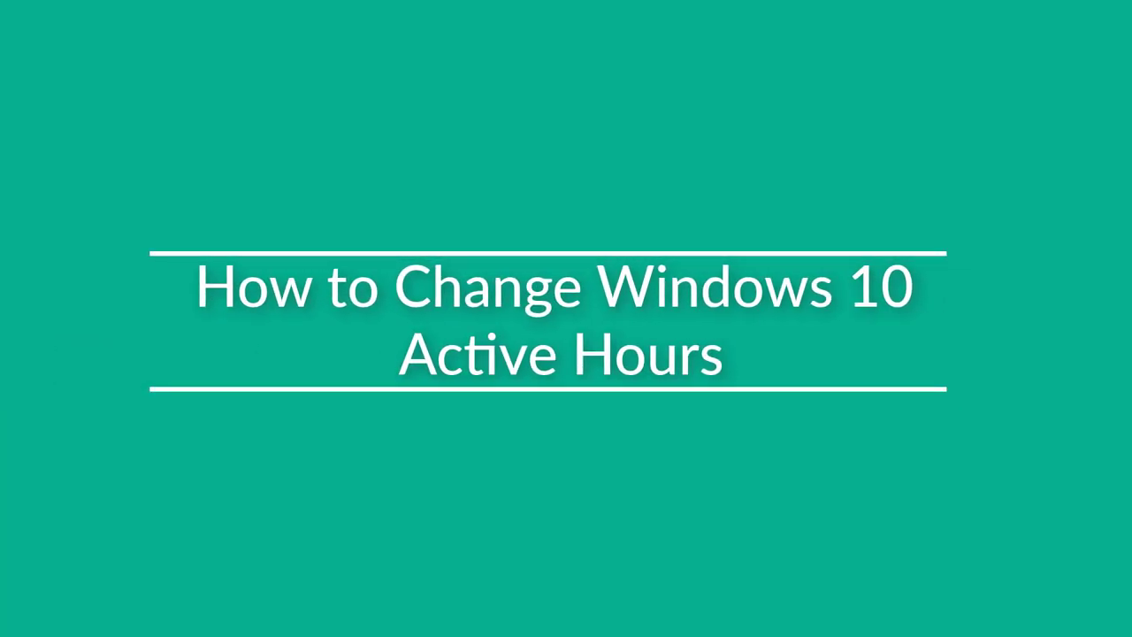
Step: Search Windows Settings for "active hours" and open the Change active hours setting
left_click(12, 622)
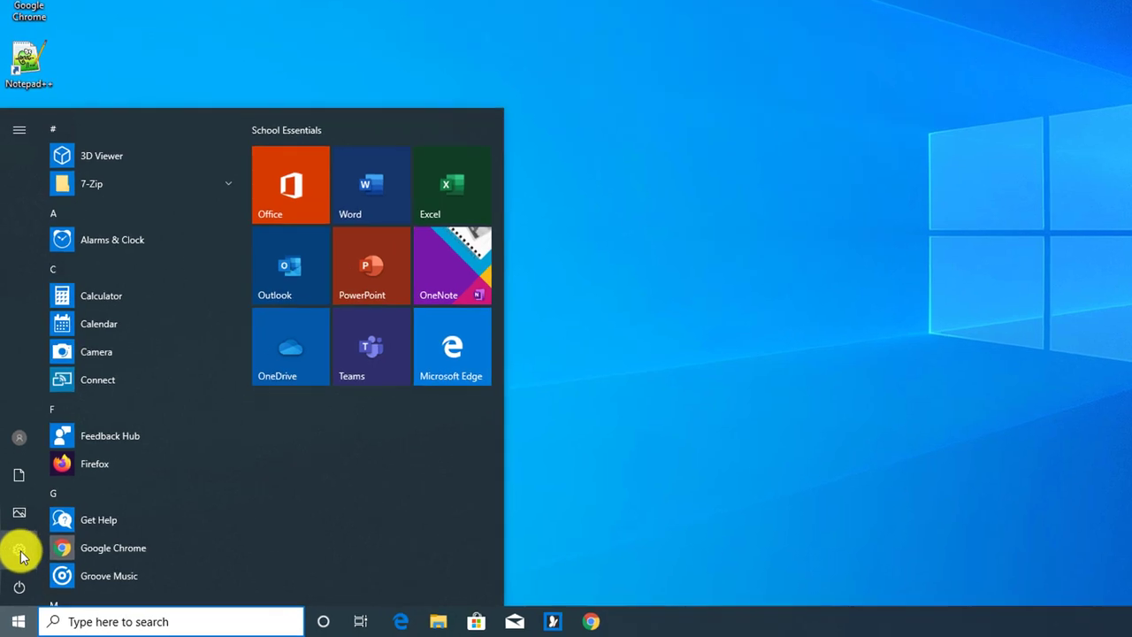
mouse_move(18, 553)
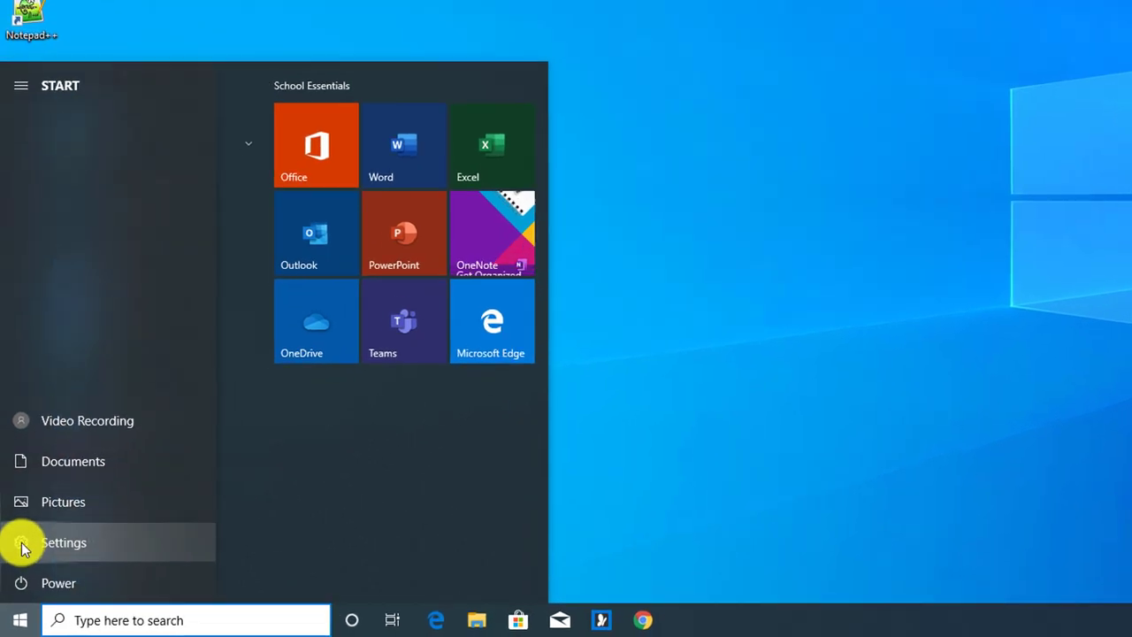
left_click(74, 548)
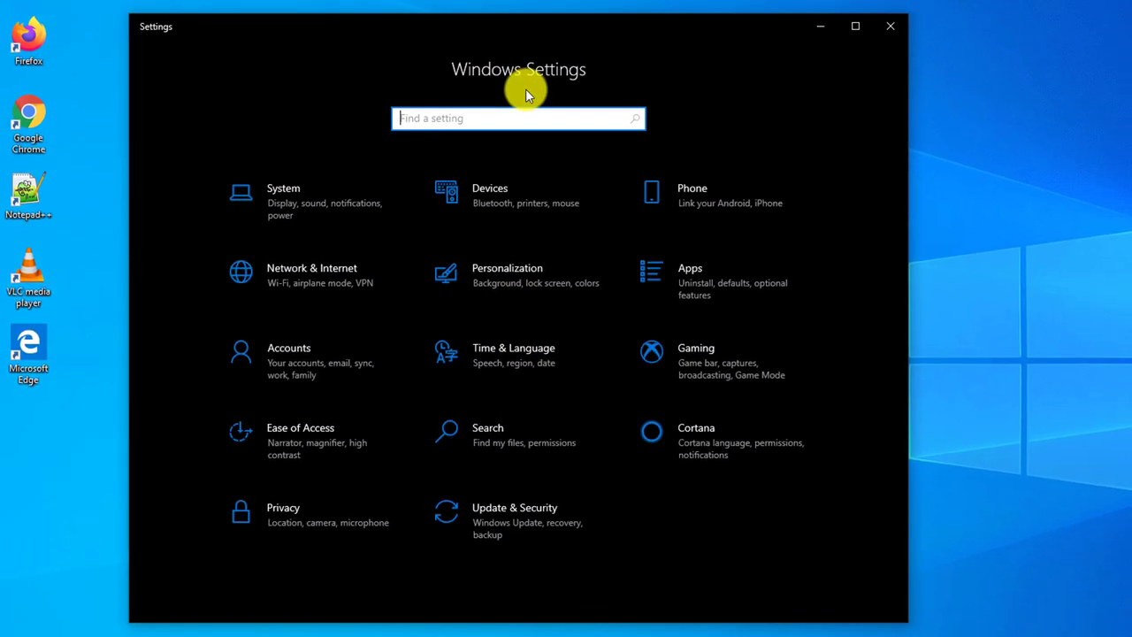
type("active")
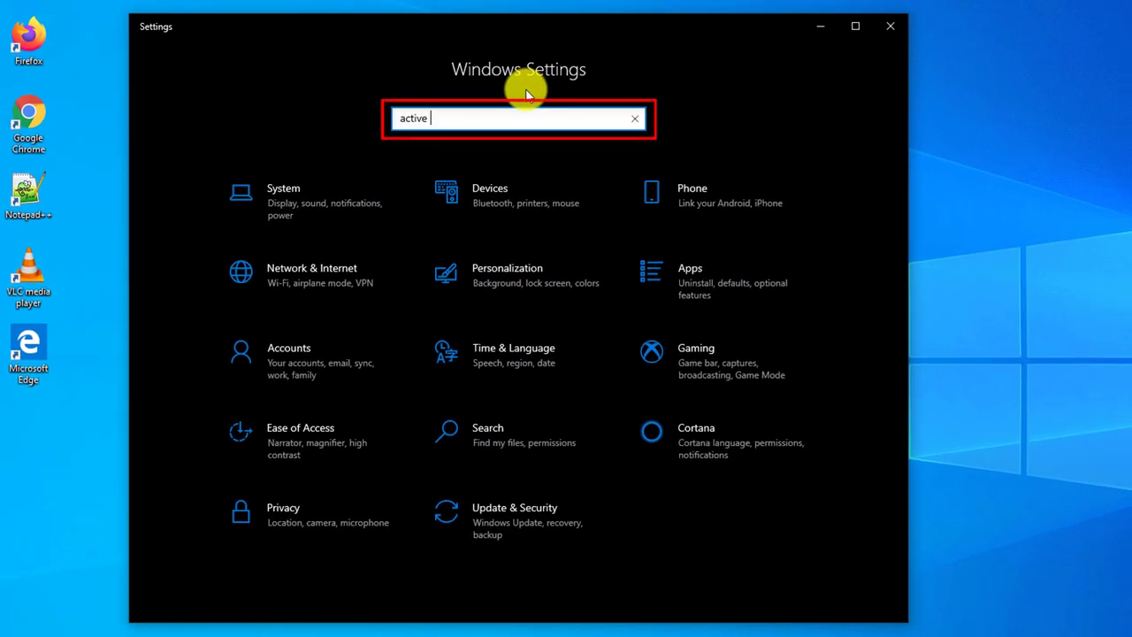
type(" hours")
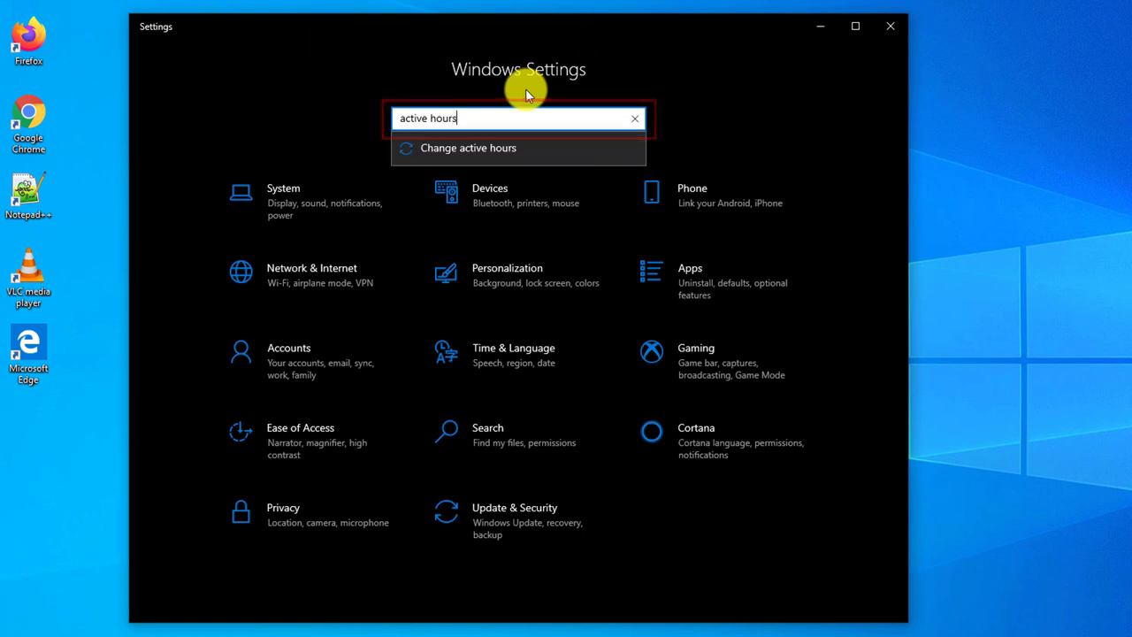
left_click(492, 150)
type("active hours")
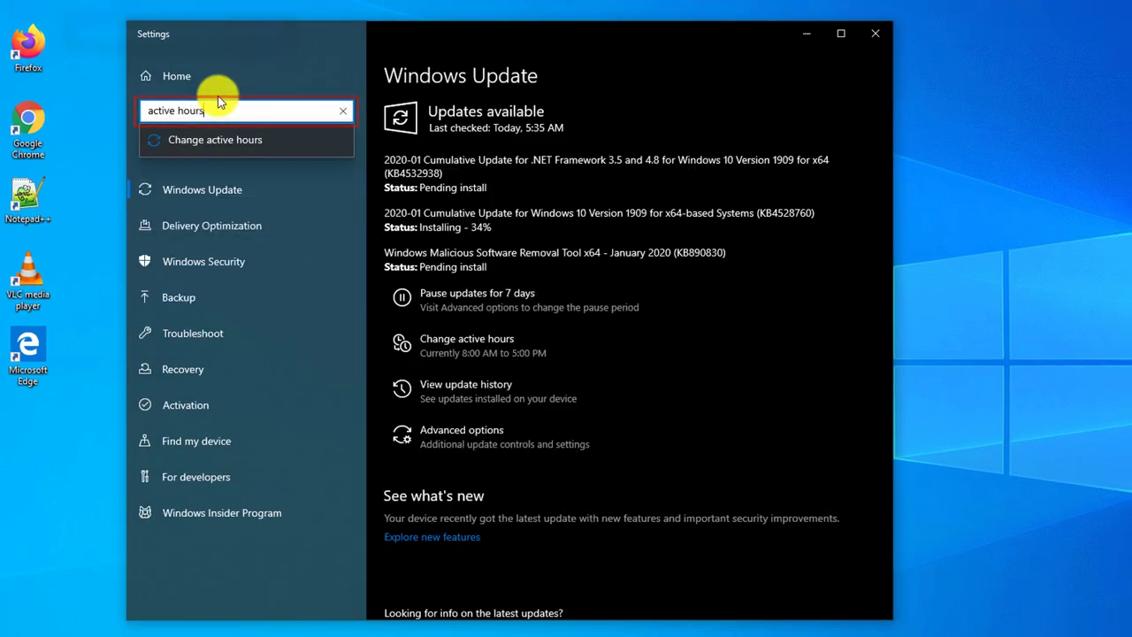
left_click(226, 141)
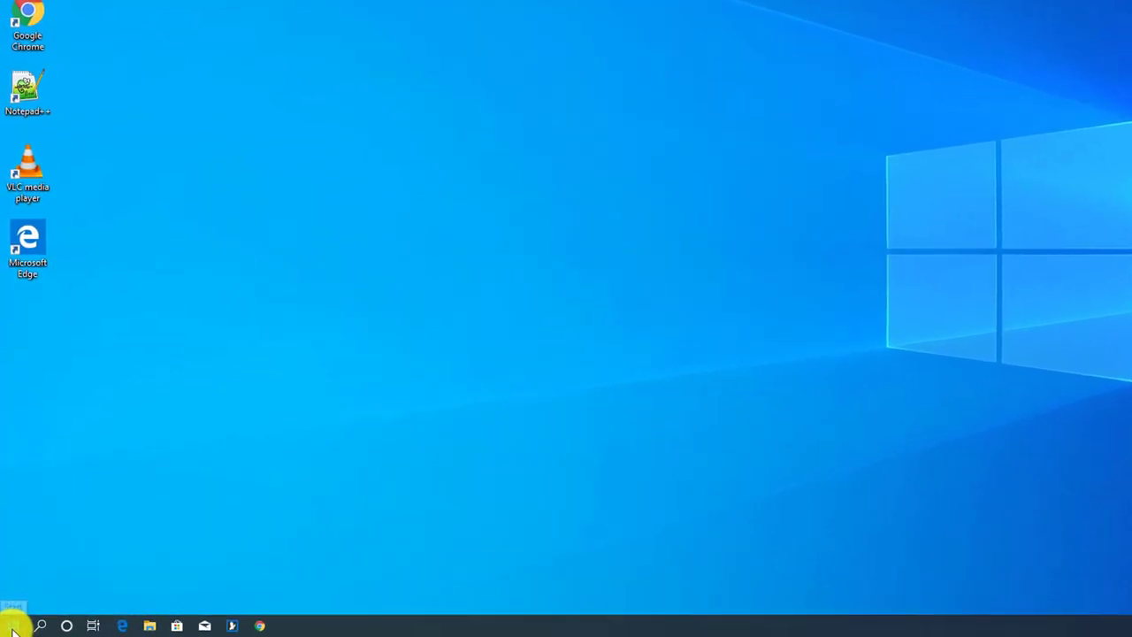
Step: Open the Ease of Access display settings and try the slider for making text bigger
left_click(13, 625)
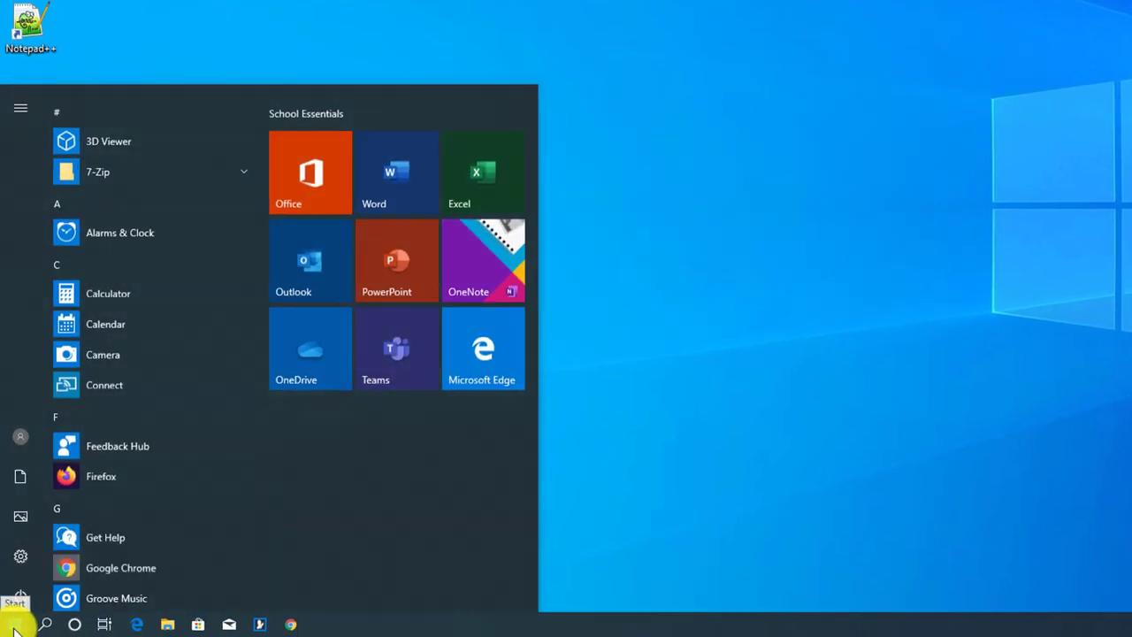
left_click(27, 566)
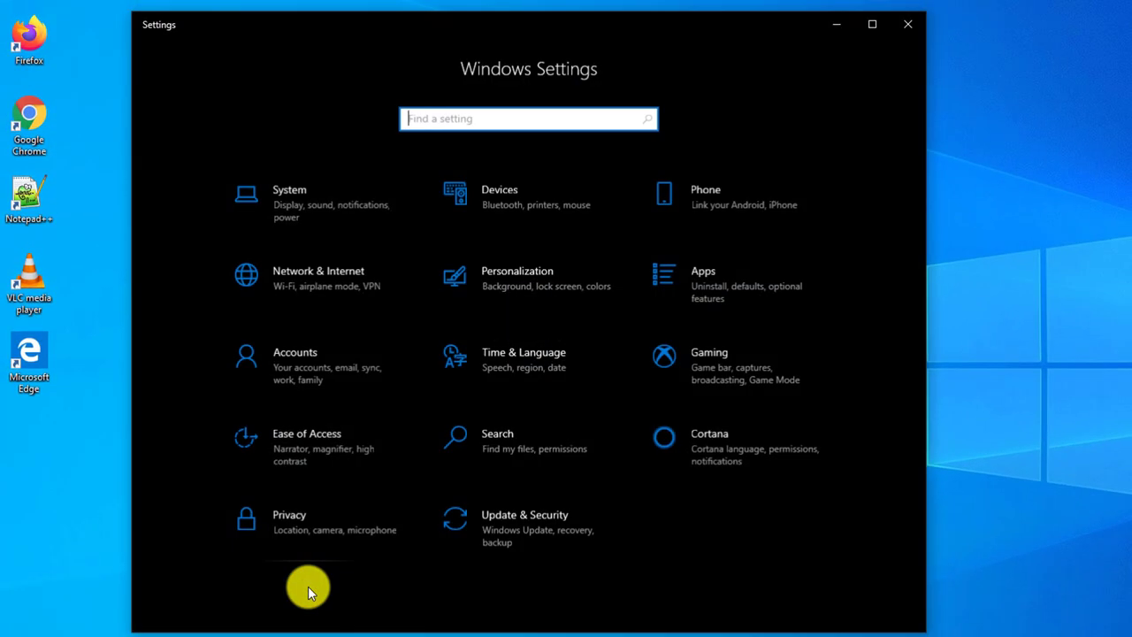
left_click(316, 443)
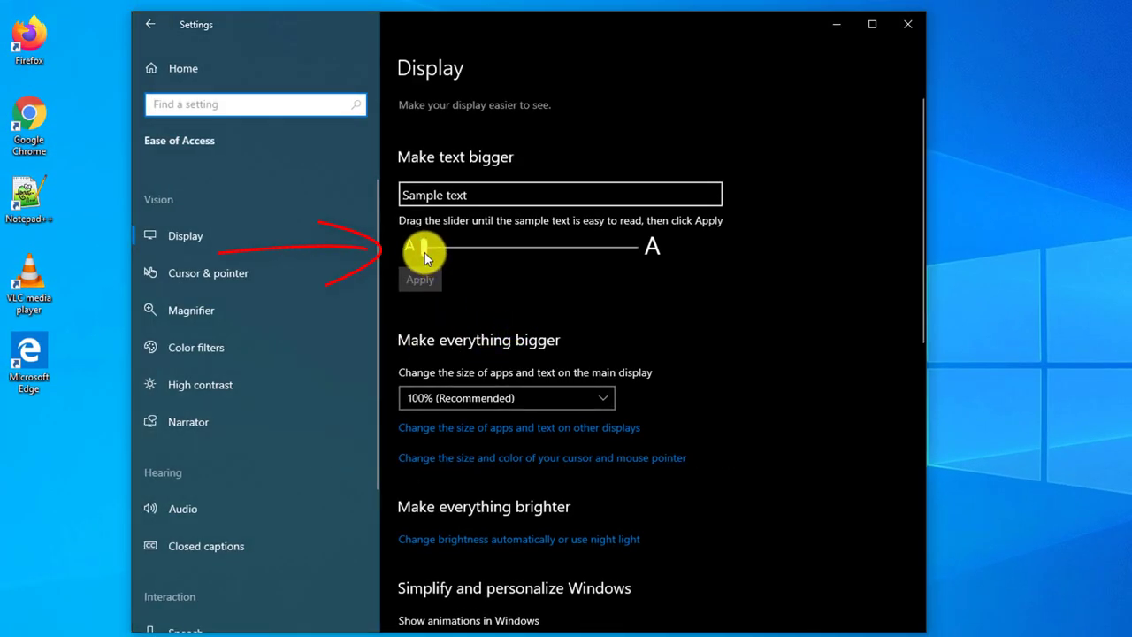
mouse_move(425, 249)
left_mouse_down()
mouse_move(634, 269)
mouse_move(411, 268)
left_mouse_up()
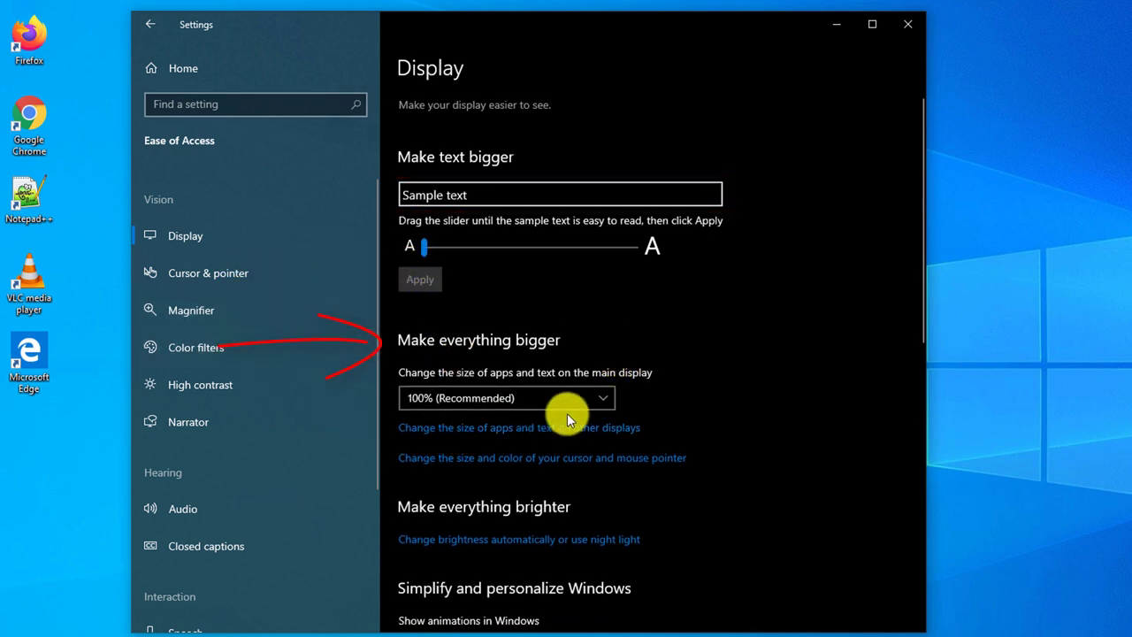
Step: Try sizes of 125% and 150% for apps and text on the main display, and restore 100% (Recommended)
left_click(605, 398)
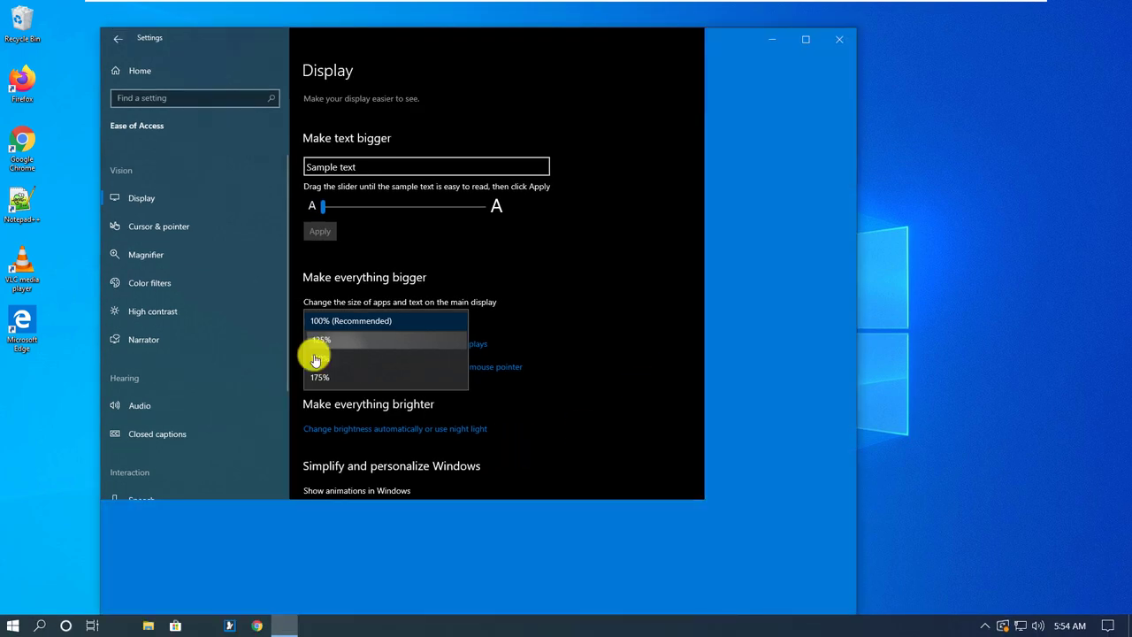
left_click(316, 343)
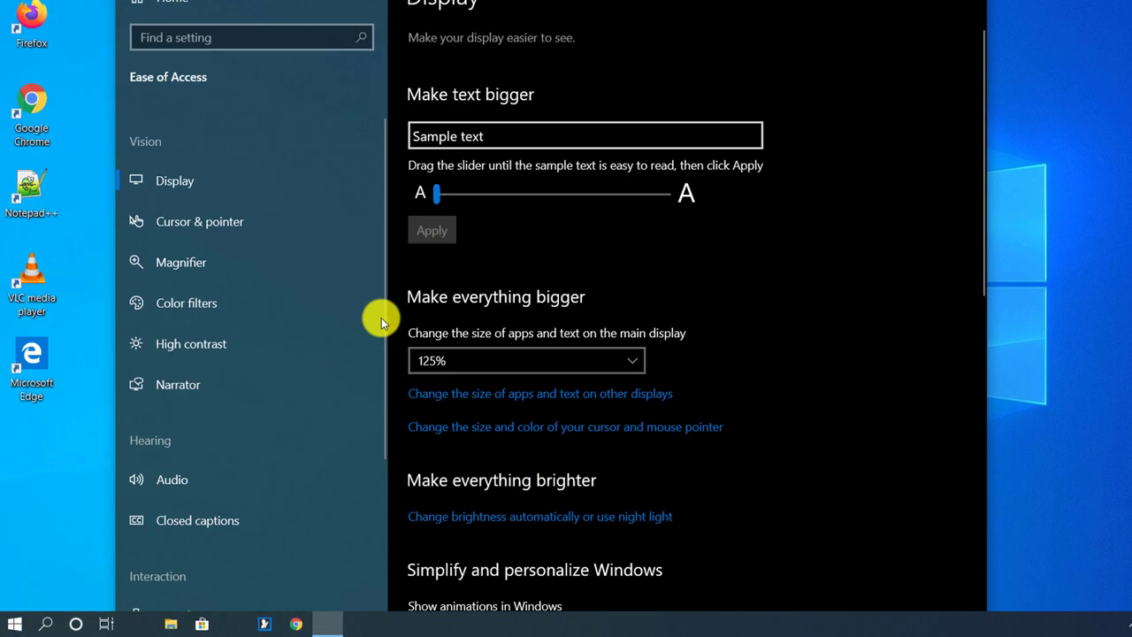
left_click(632, 362)
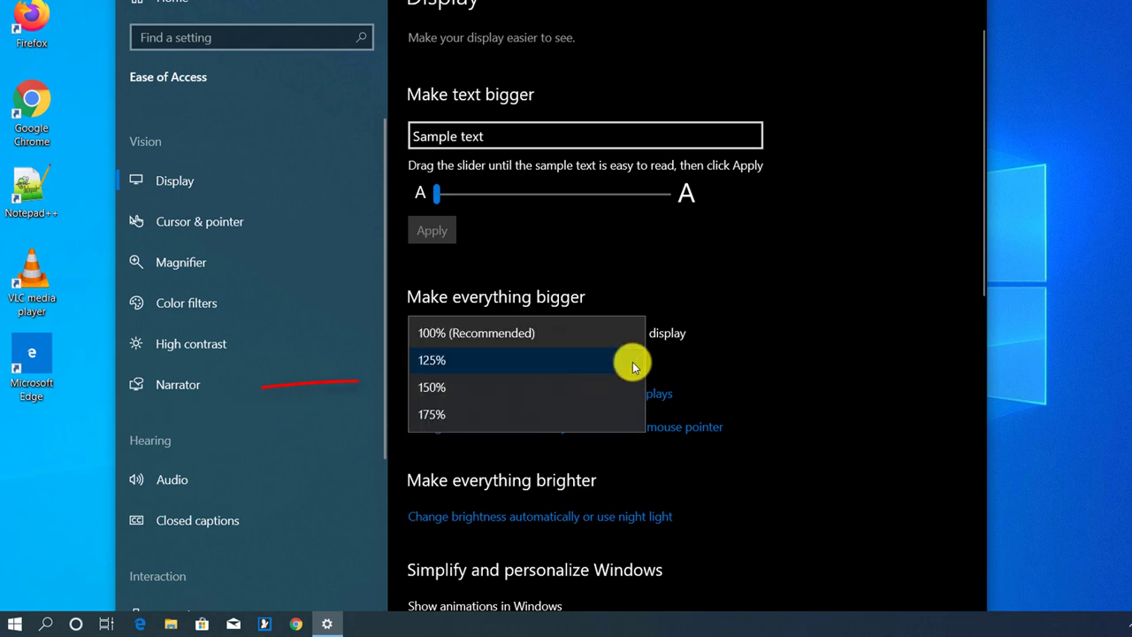
left_click(520, 393)
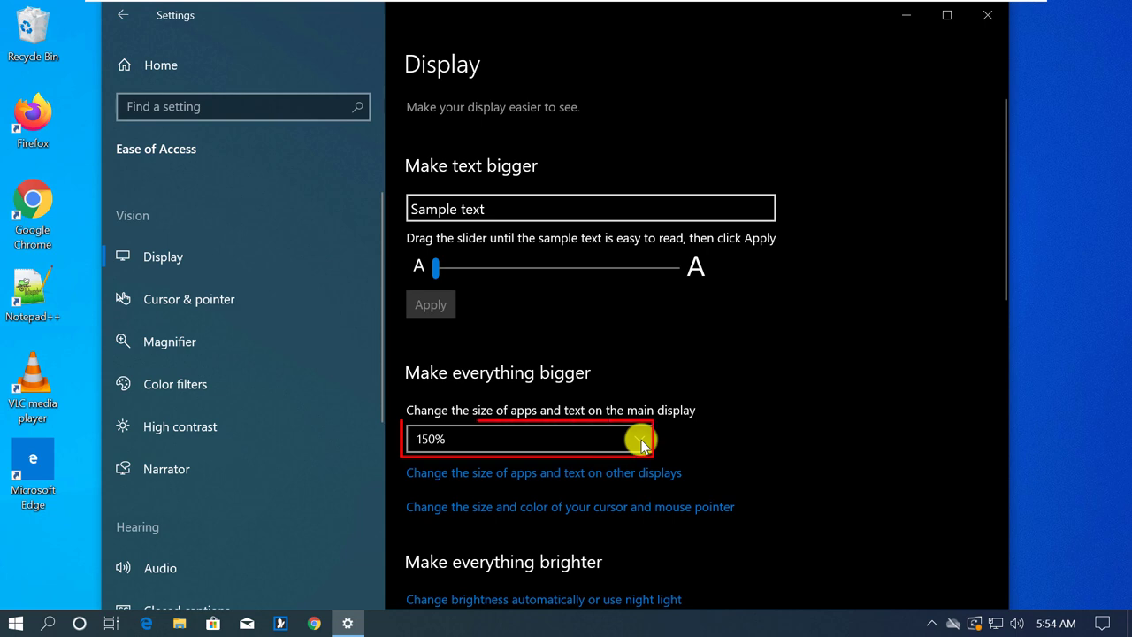
left_click(638, 440)
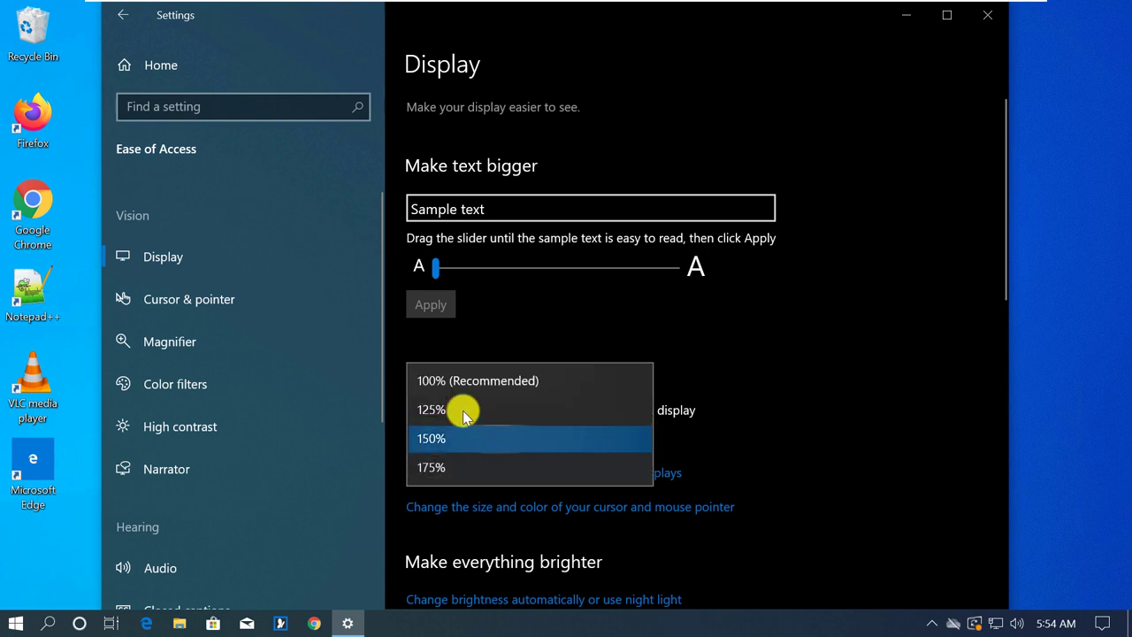
left_click(485, 383)
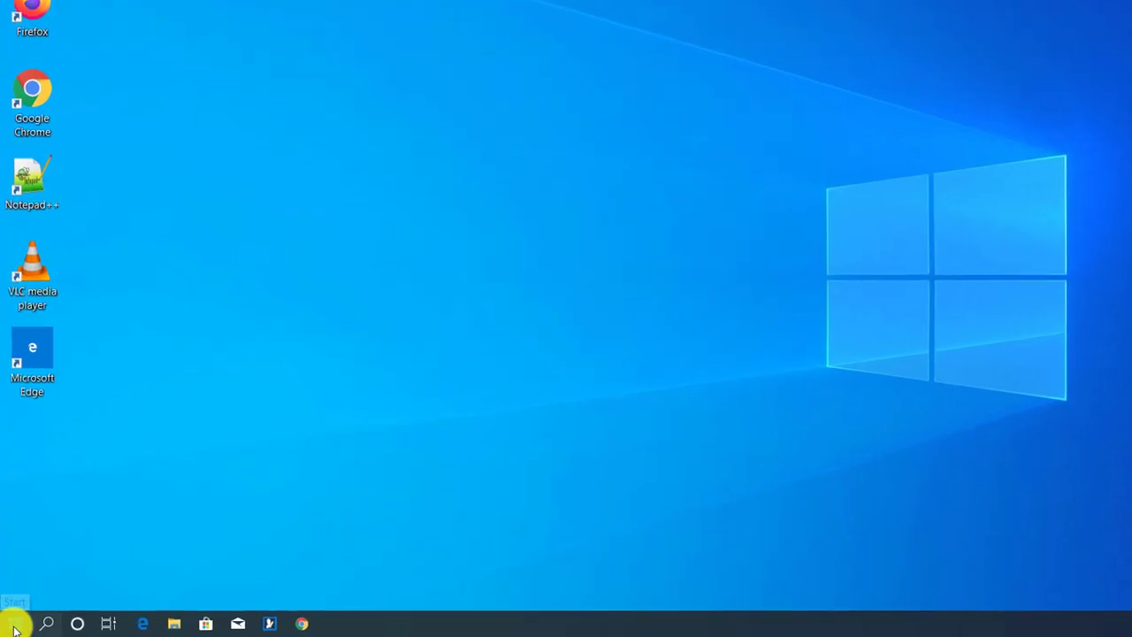
Step: Search Windows Settings for "clip", open Clipboard settings, and turn on Clipboard history
left_click(14, 619)
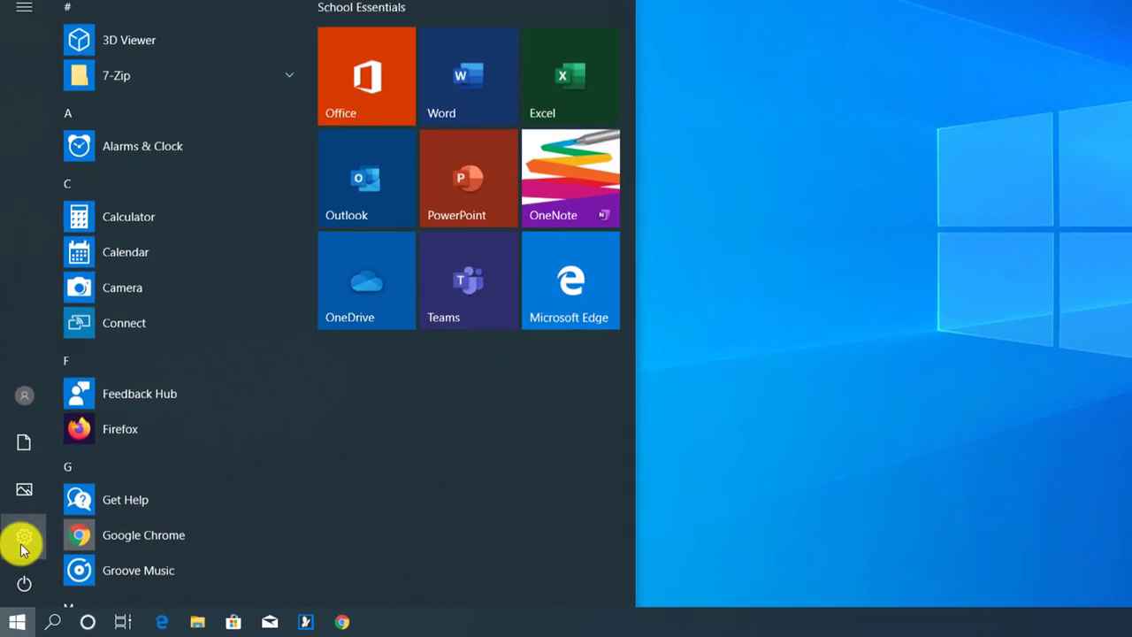
left_click(24, 531)
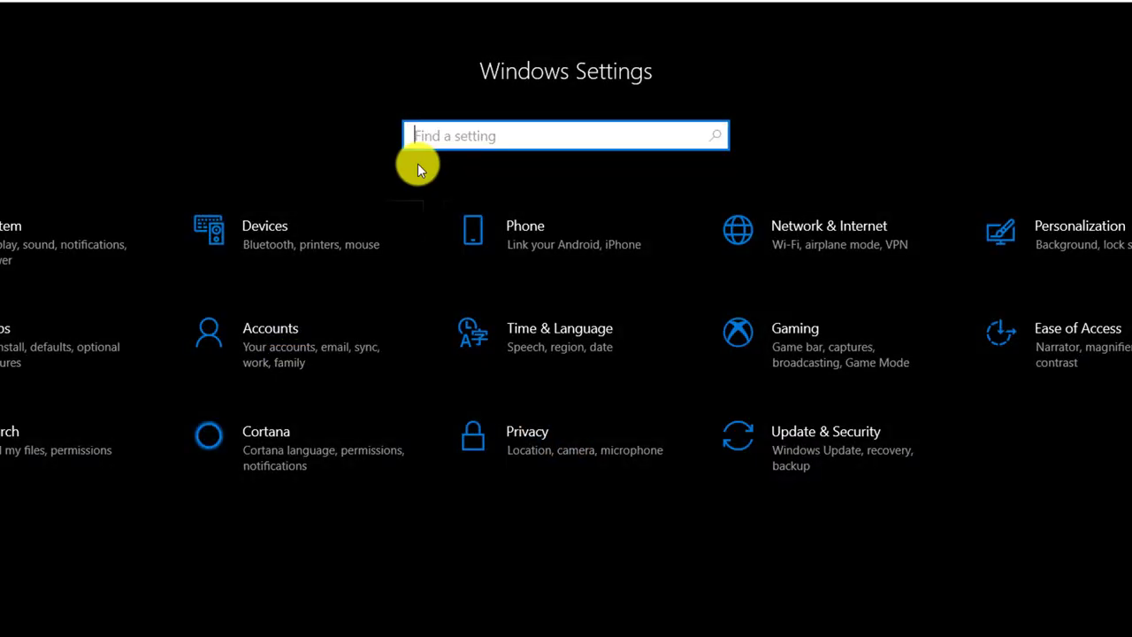
type("clip")
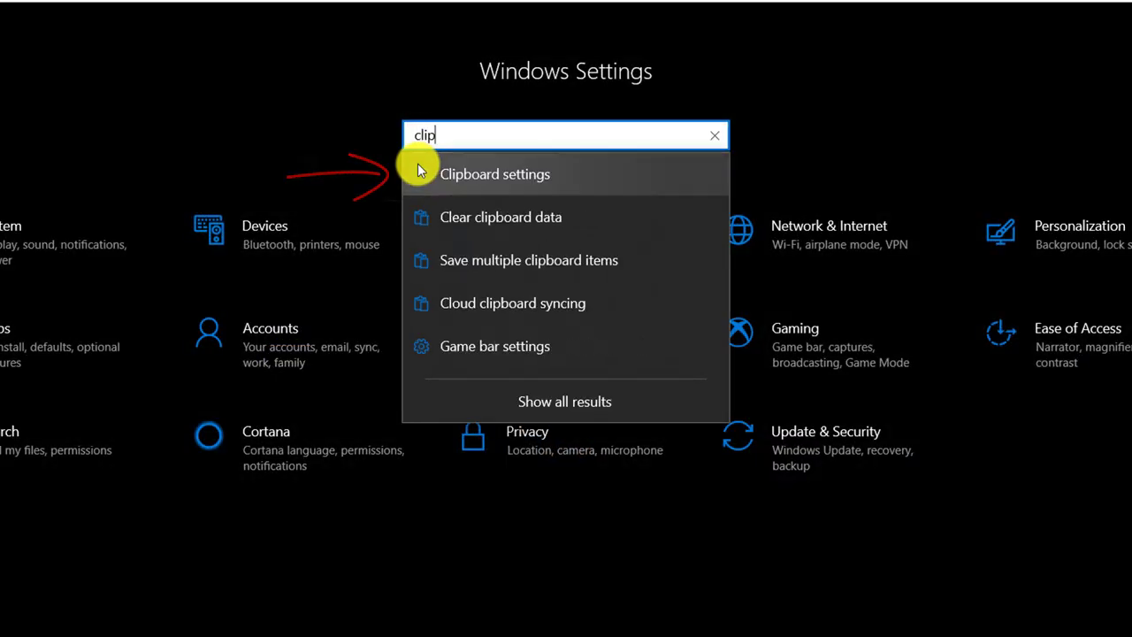
left_click(459, 175)
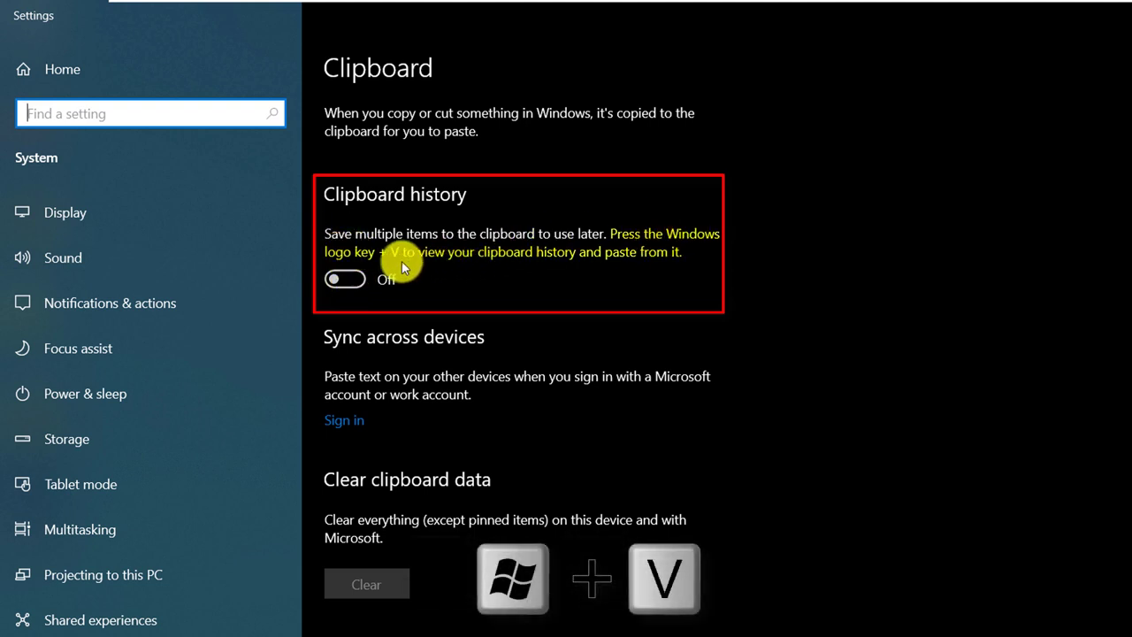
left_click(345, 279)
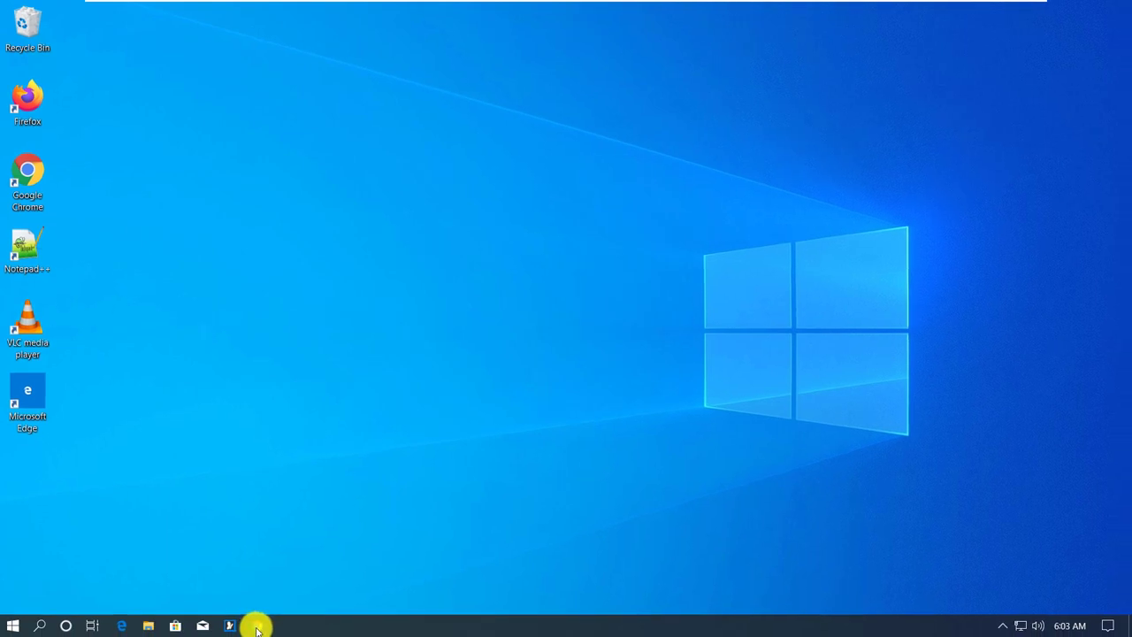
left_click(256, 626)
type("www.mi")
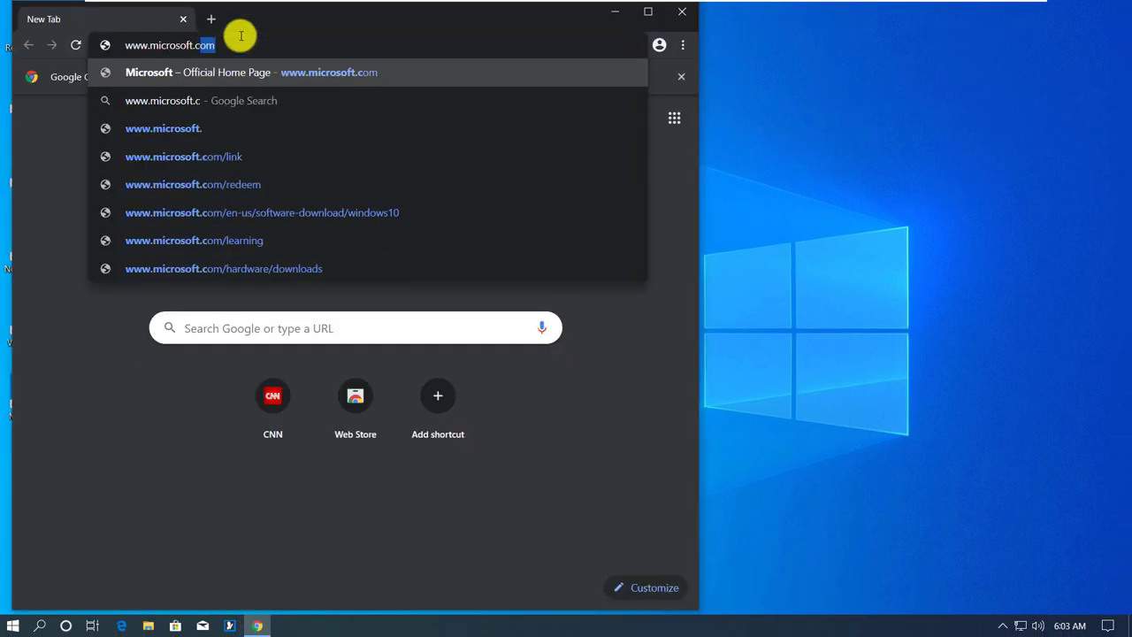
type("crosoft.c")
key("Return")
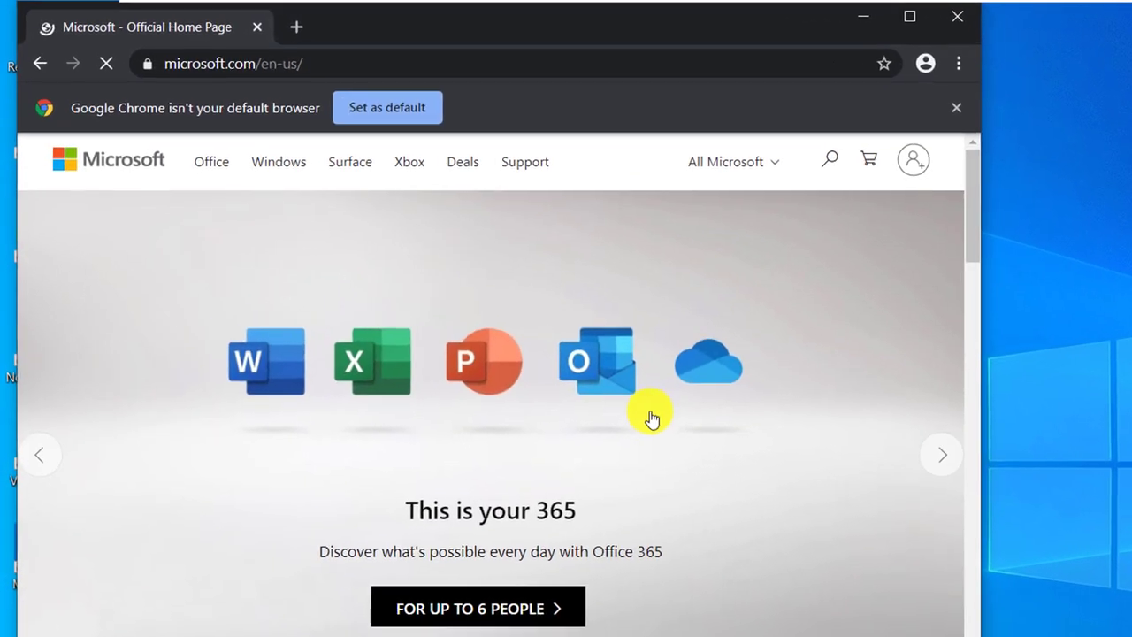
Step: Capture a rectangular snip of the "This is your 365" banner on the Microsoft home page
scroll(561, 256, "down", 3)
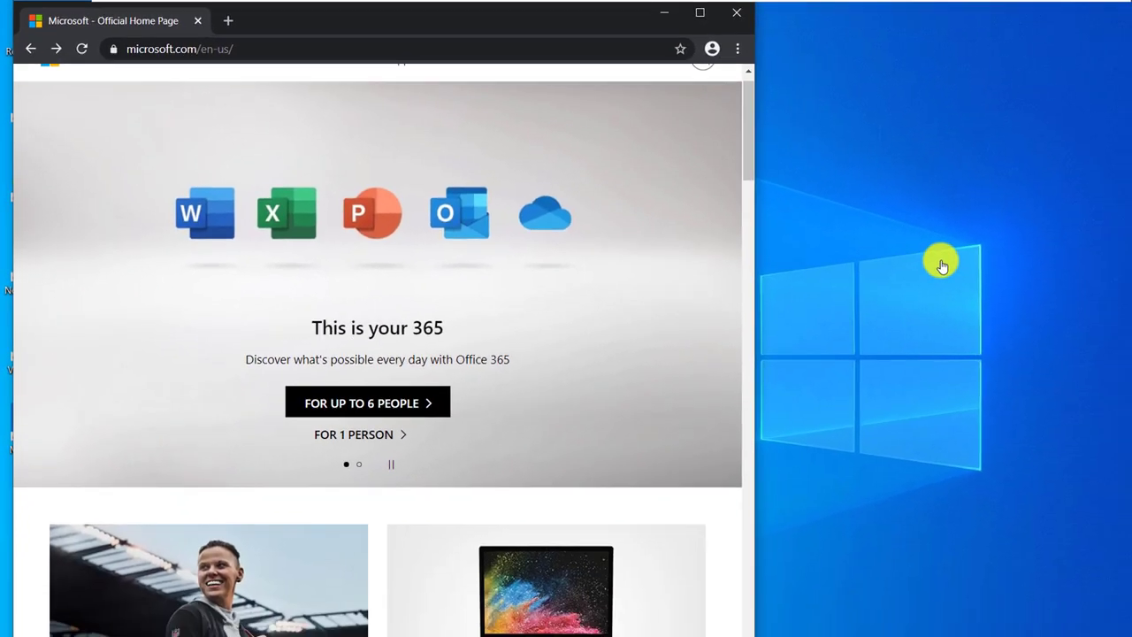
key("super+shift+s")
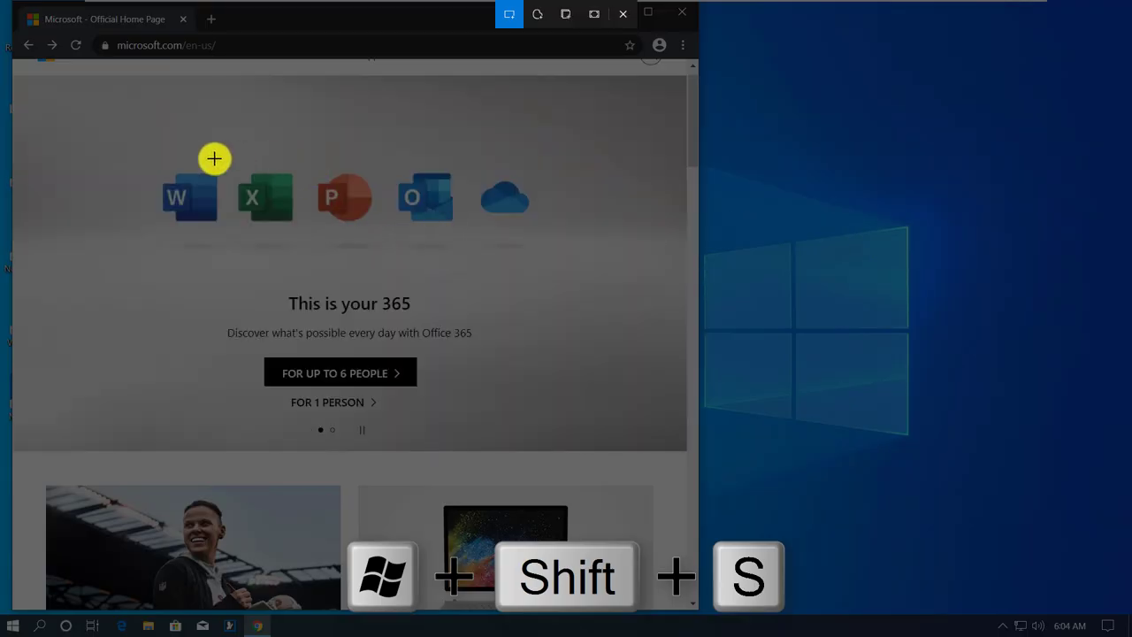
left_click_drag(123, 132, 578, 445)
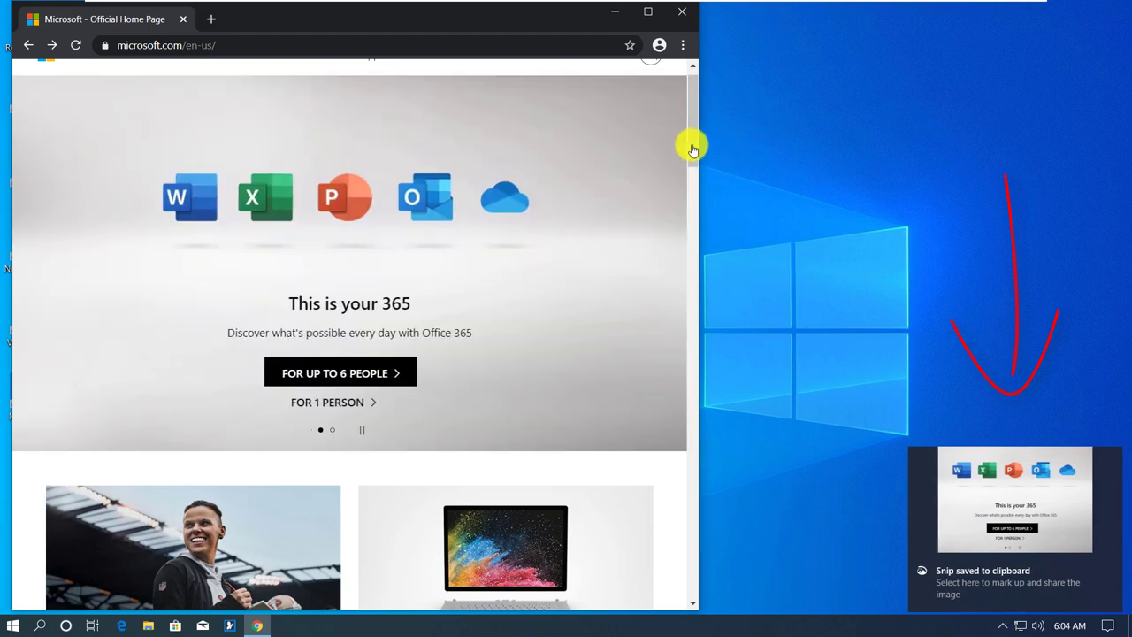
Step: Copy the two-line description text under Xbox Series X on the Microsoft home page
left_click_drag(693, 146, 685, 274)
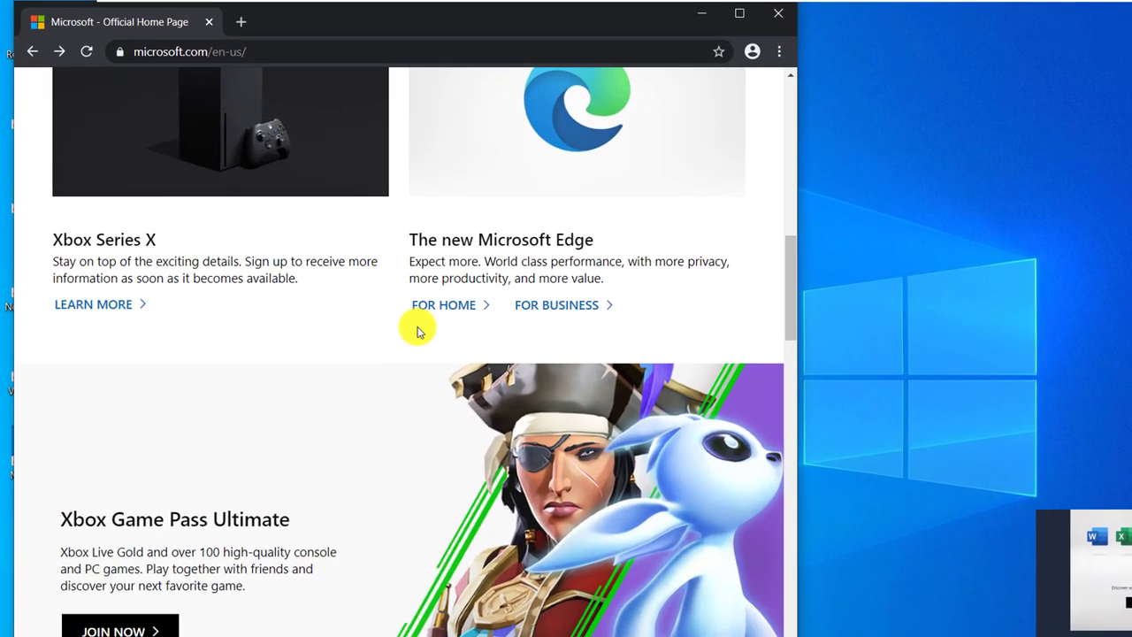
left_click_drag(284, 290, 47, 276)
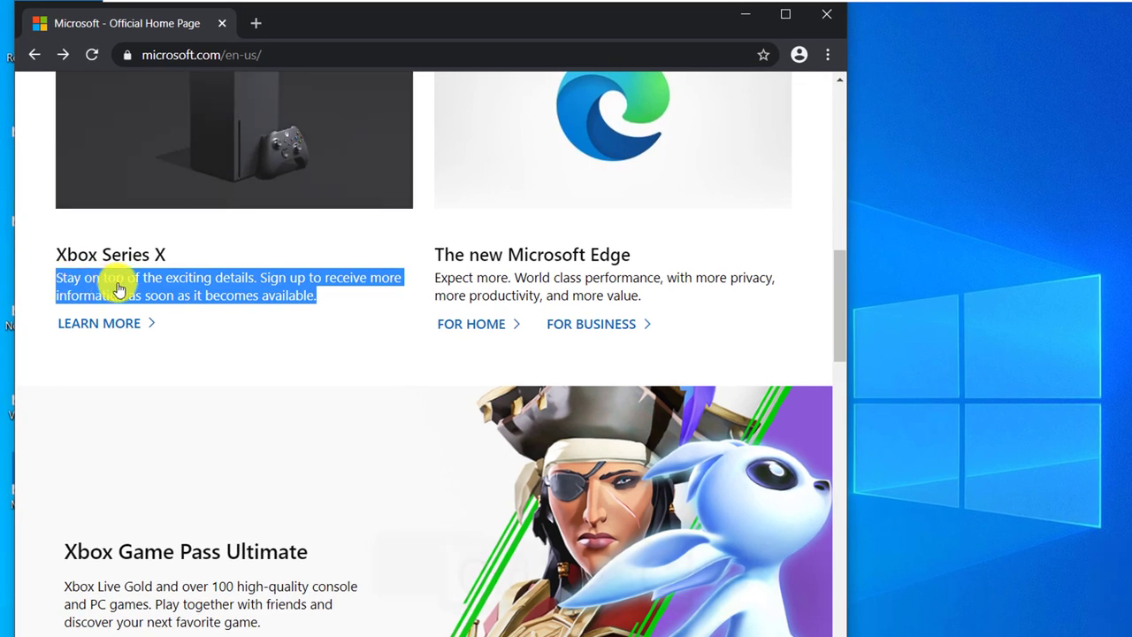
key("ctrl+c")
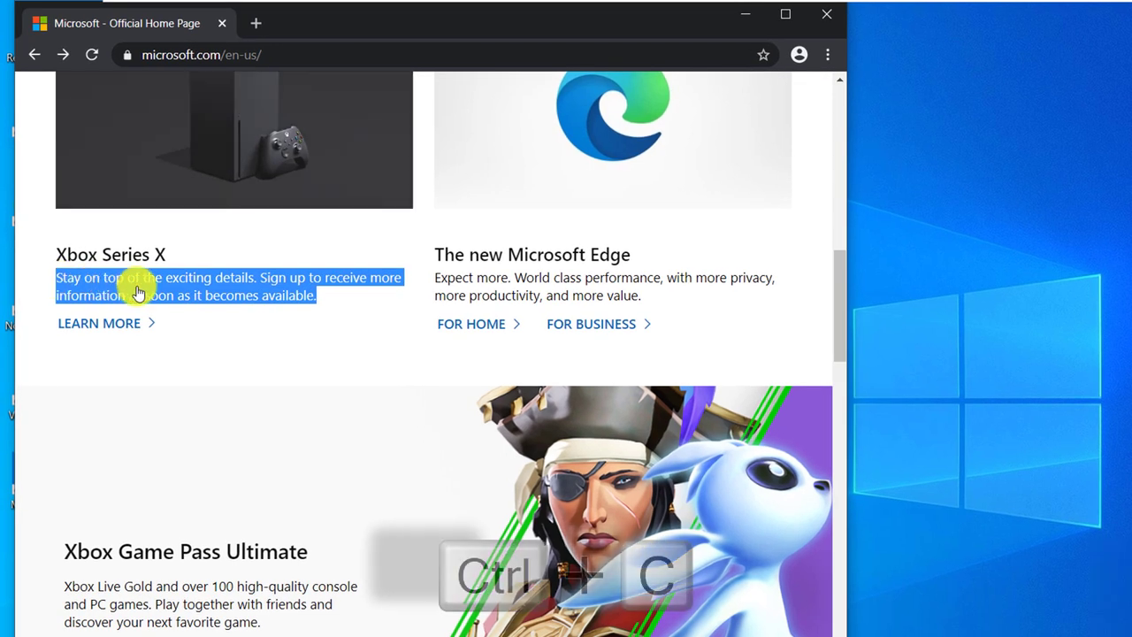
right_click(227, 290)
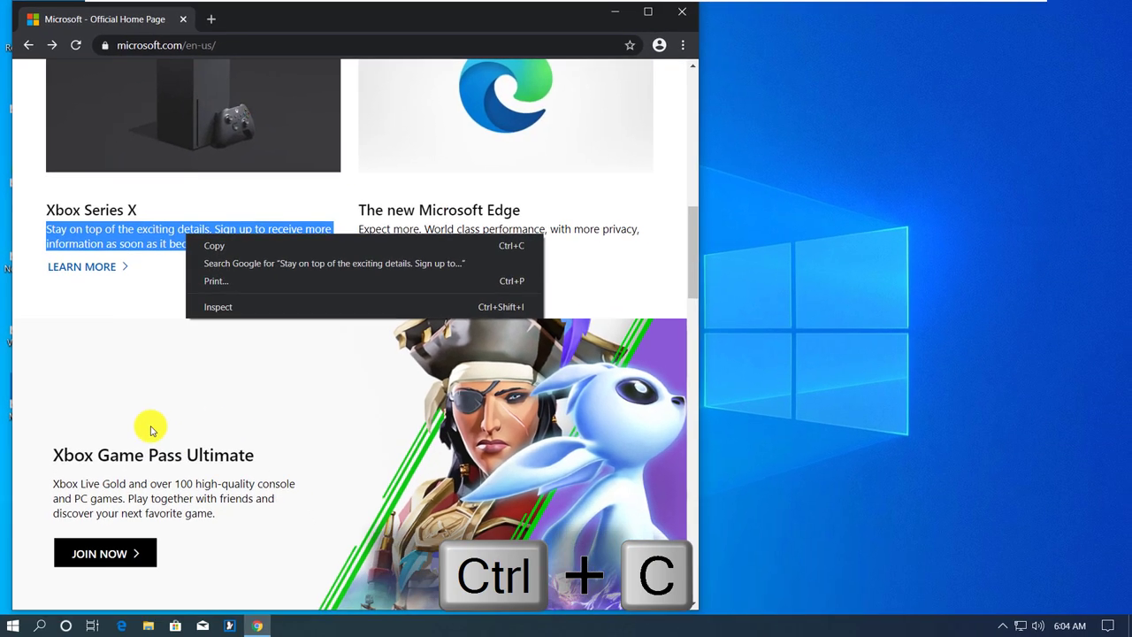
Step: Open the Xbox Game Pass Ultimate page and capture a rectangular snip of its banner and product details
left_click(145, 371)
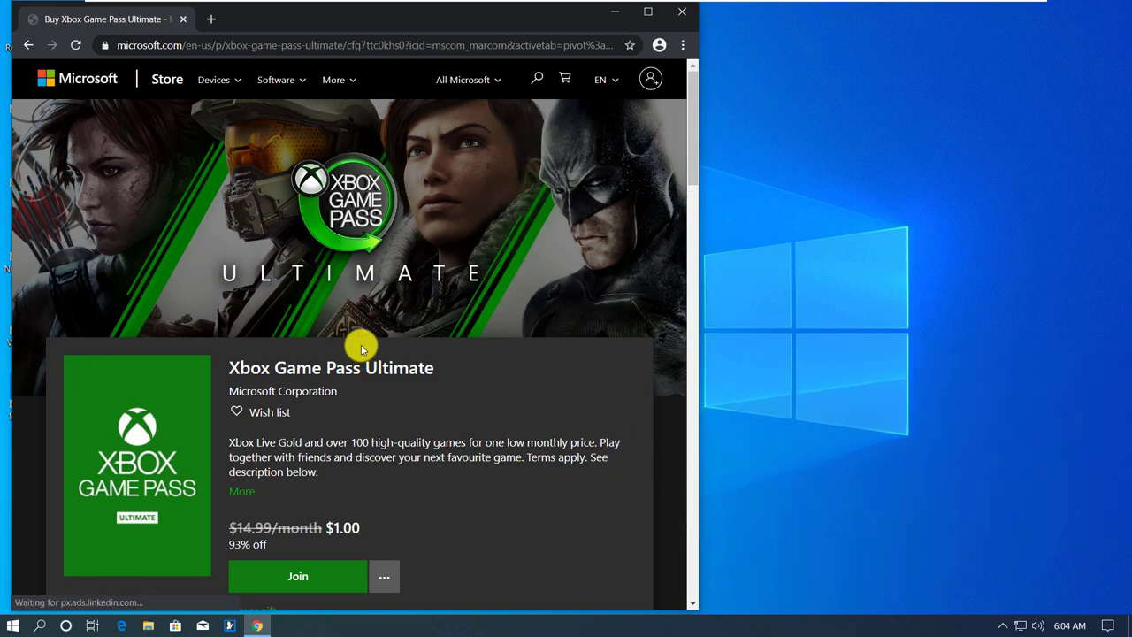
key("super+shift+s")
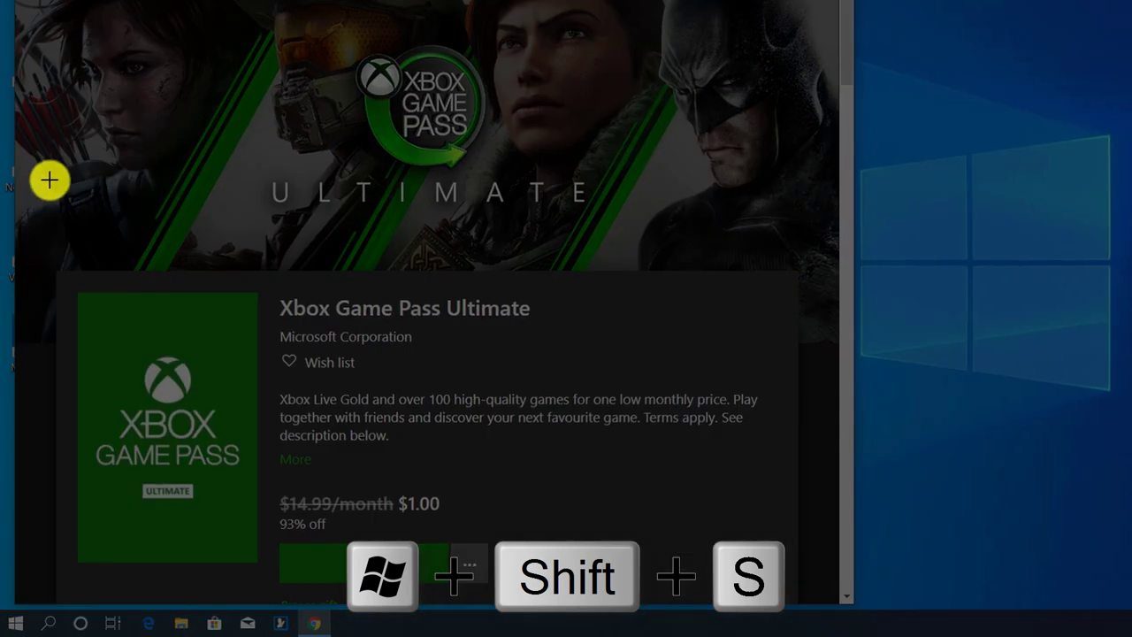
mouse_move(33, 161)
left_mouse_down()
mouse_move(799, 619)
mouse_move(801, 595)
left_mouse_up()
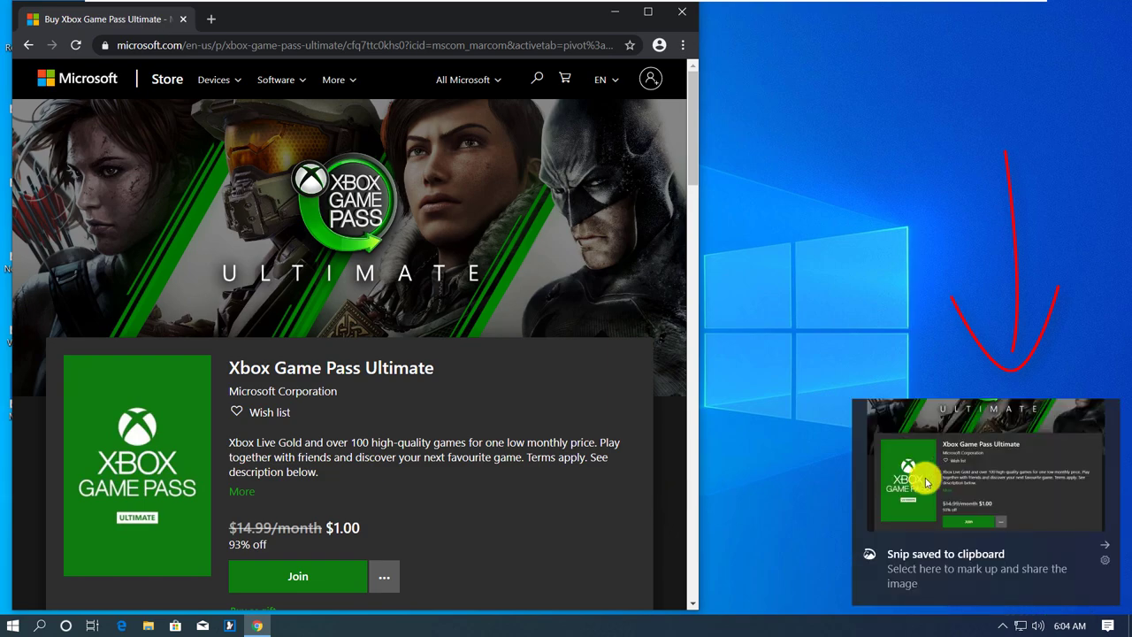
Step: Open WordPad and paste the "This is your 365" banner snip from the clipboard history into the blank document
key("super+v")
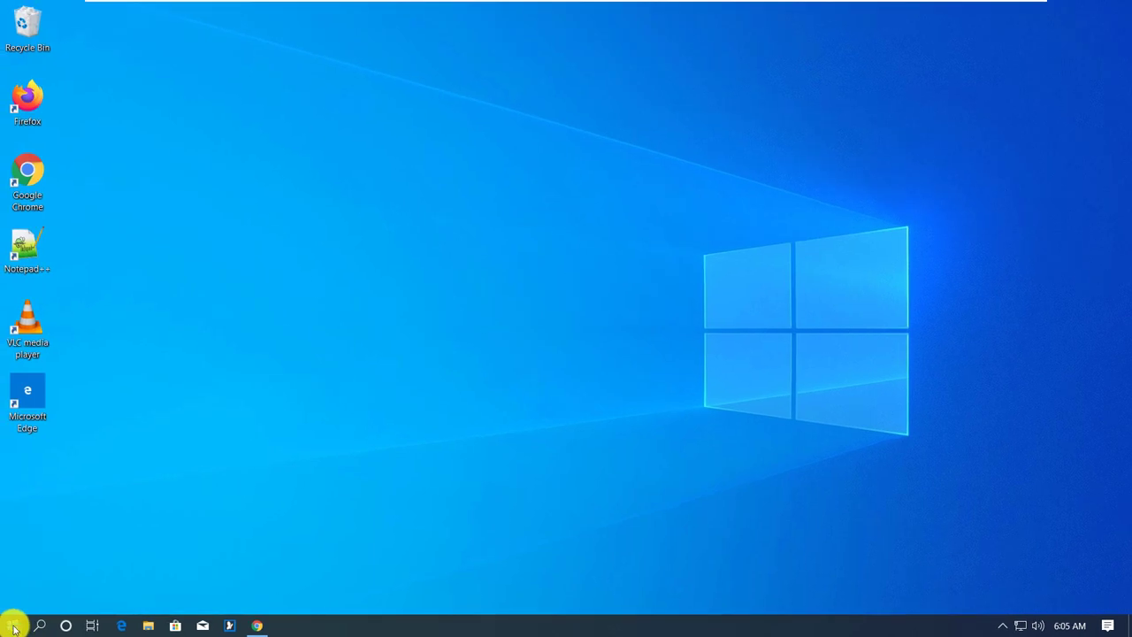
left_click(13, 628)
type("wordpad")
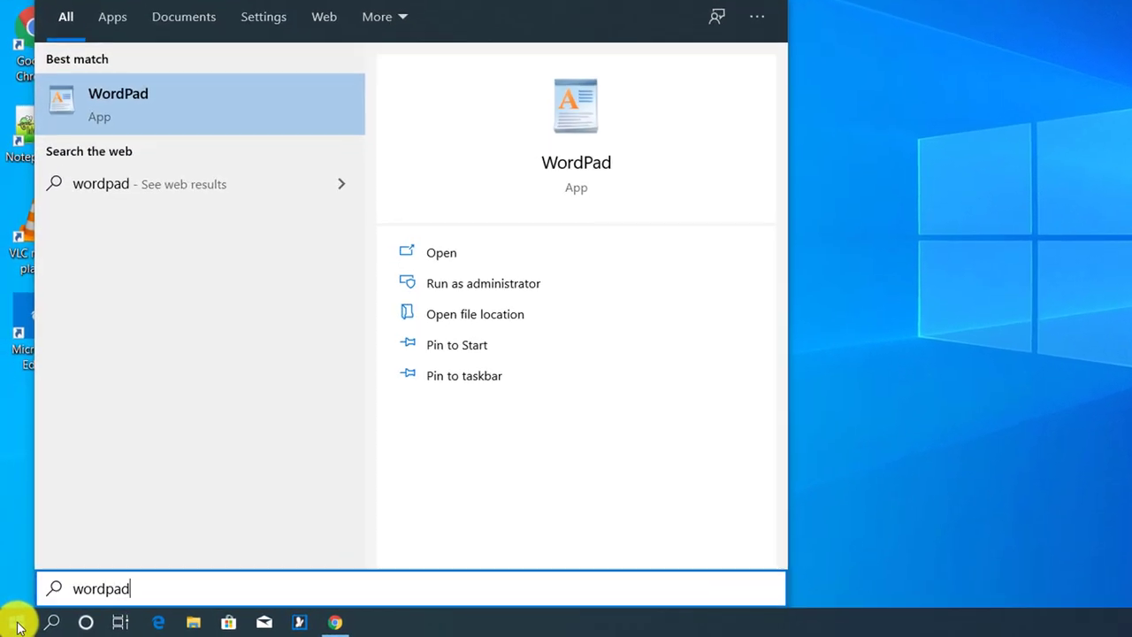
key("Return")
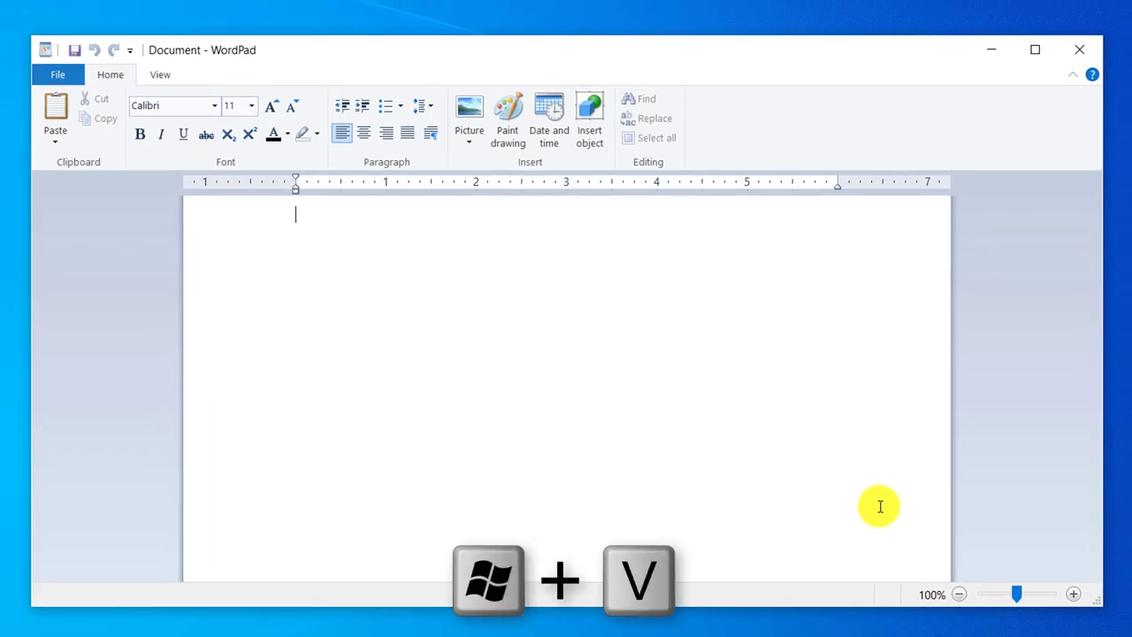
key("super+v")
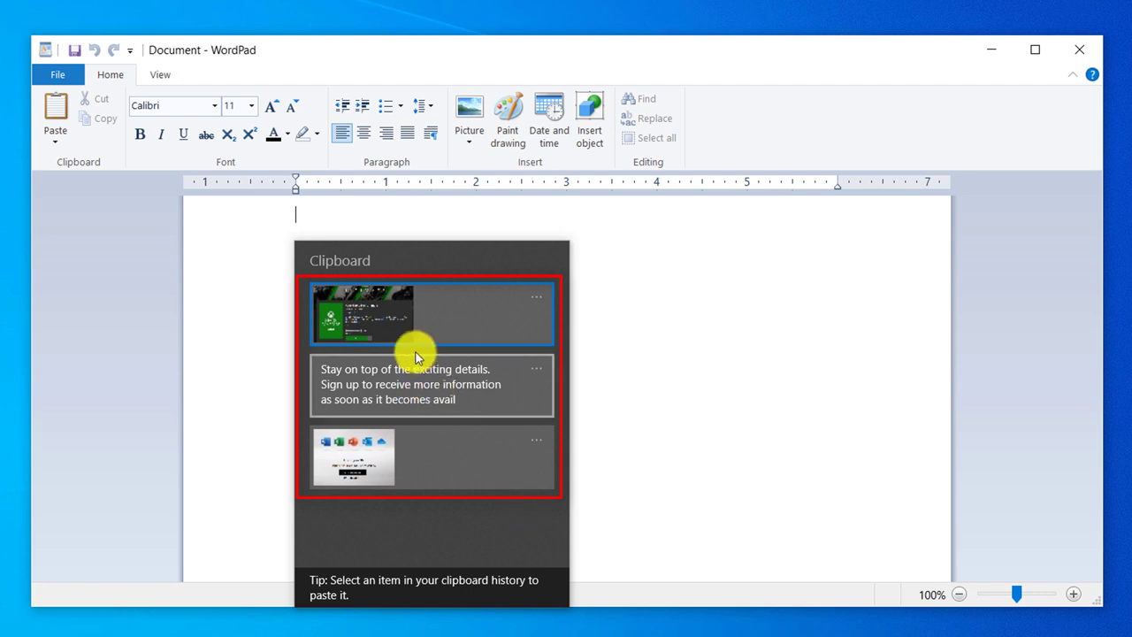
left_click(376, 455)
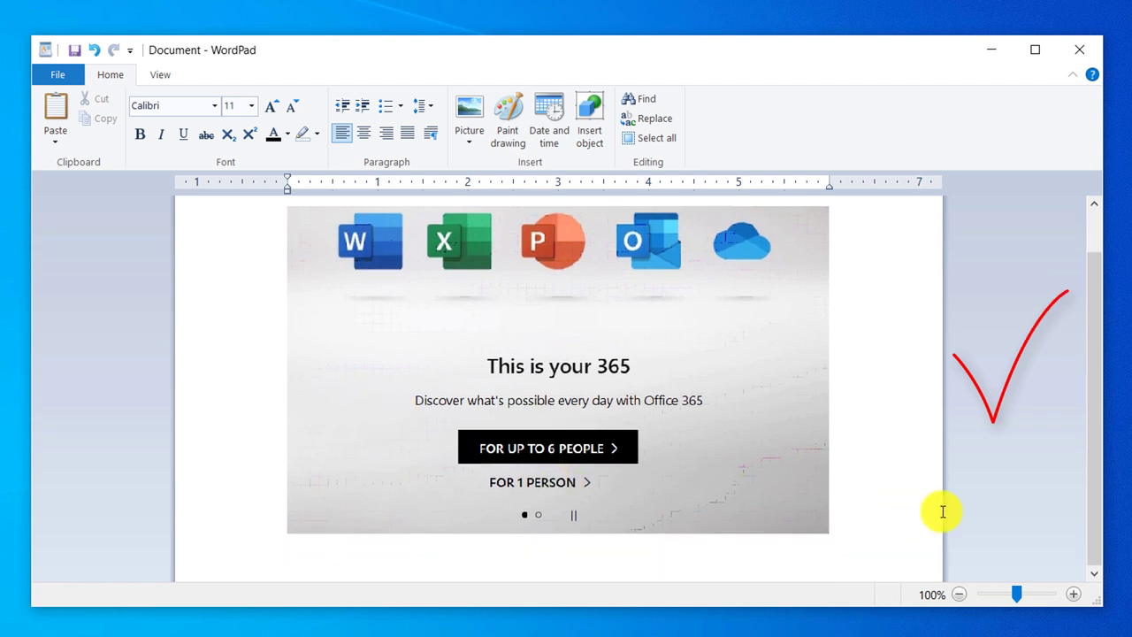
Step: Add two line breaks below the picture and paste the Xbox Series X description from the clipboard history
key("Return")
key("Return")
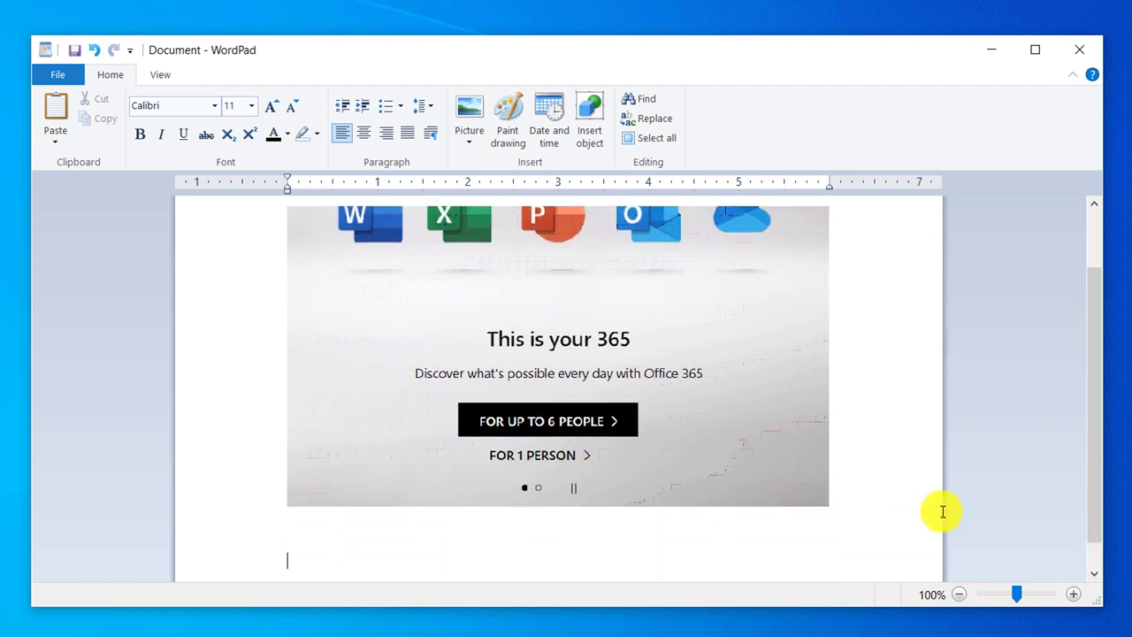
key("super+v")
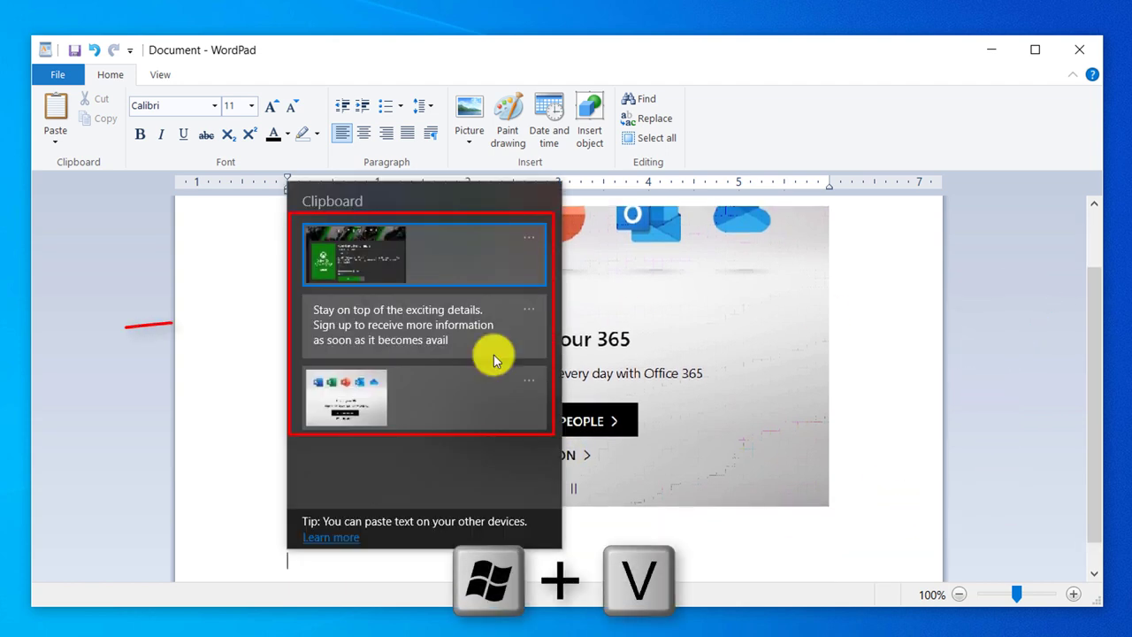
left_click(440, 339)
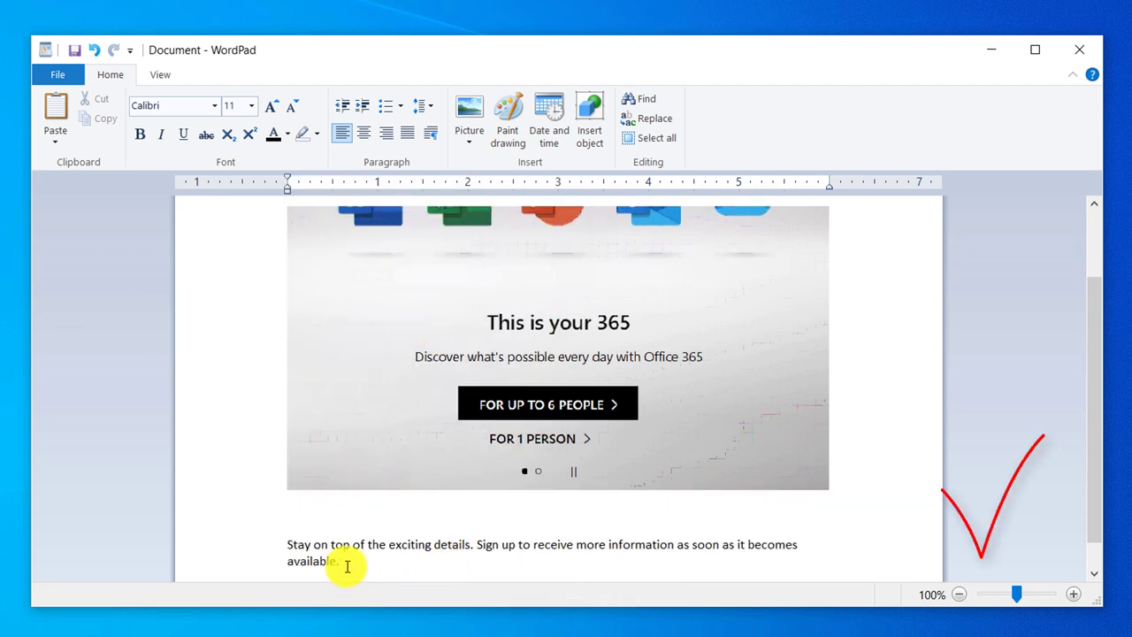
Step: Search Windows Settings for "change" and open the Change brightness level setting
key("super+Up")
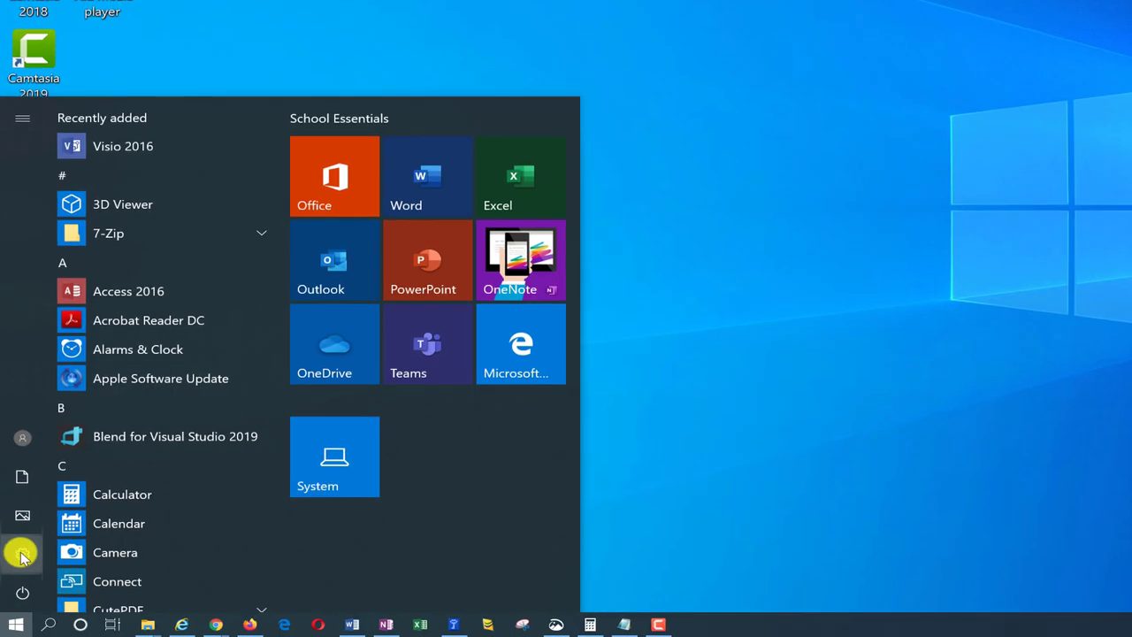
left_click(20, 553)
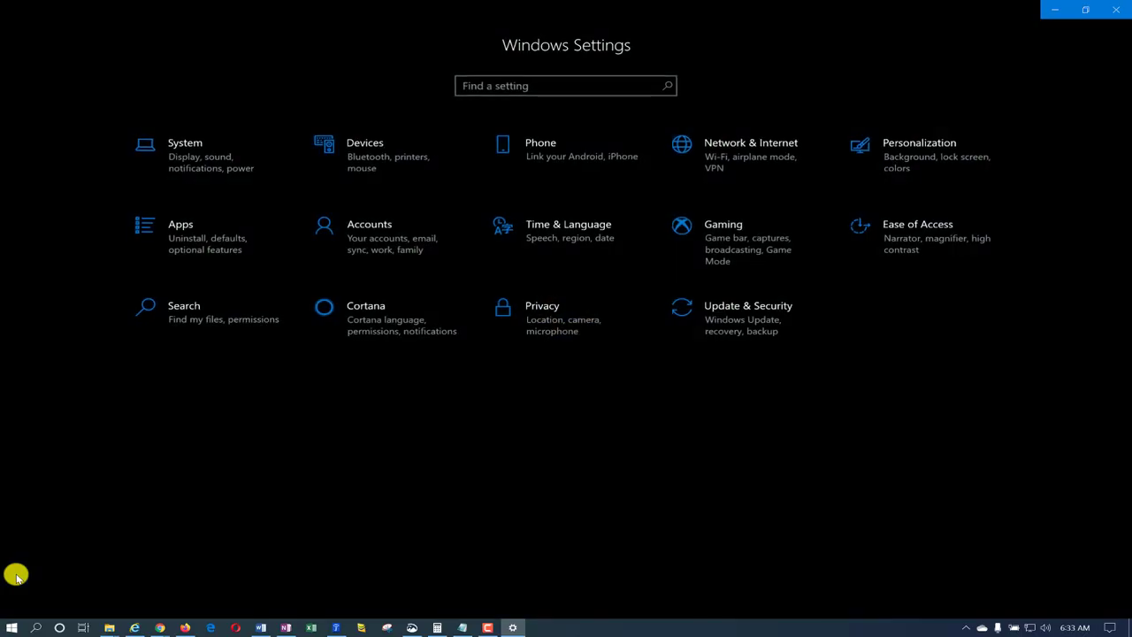
type("change")
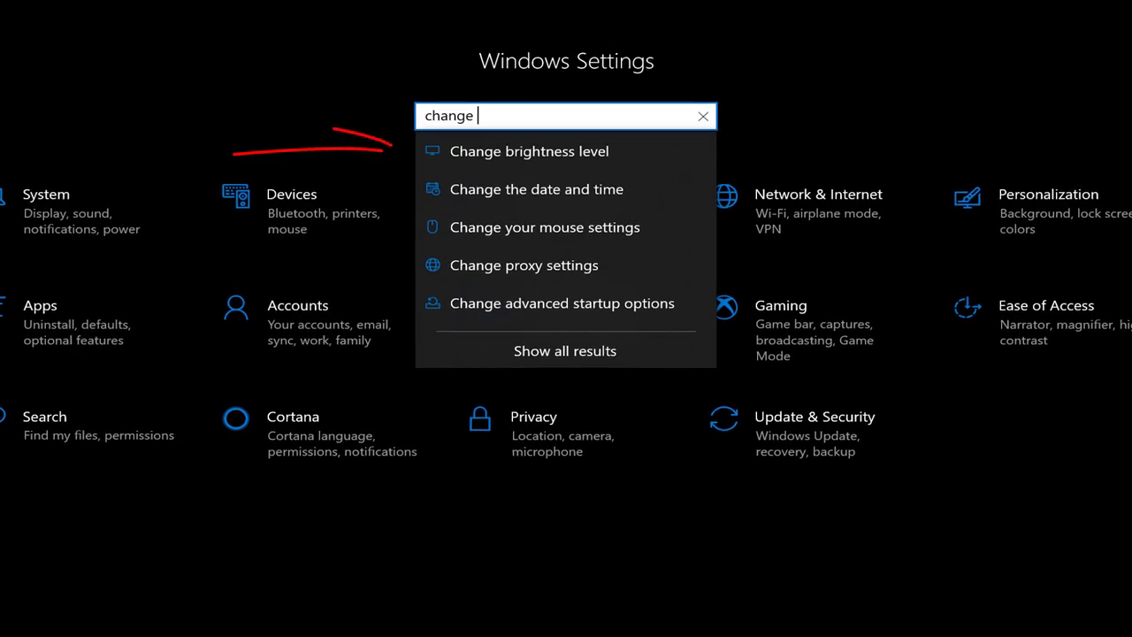
left_click(545, 155)
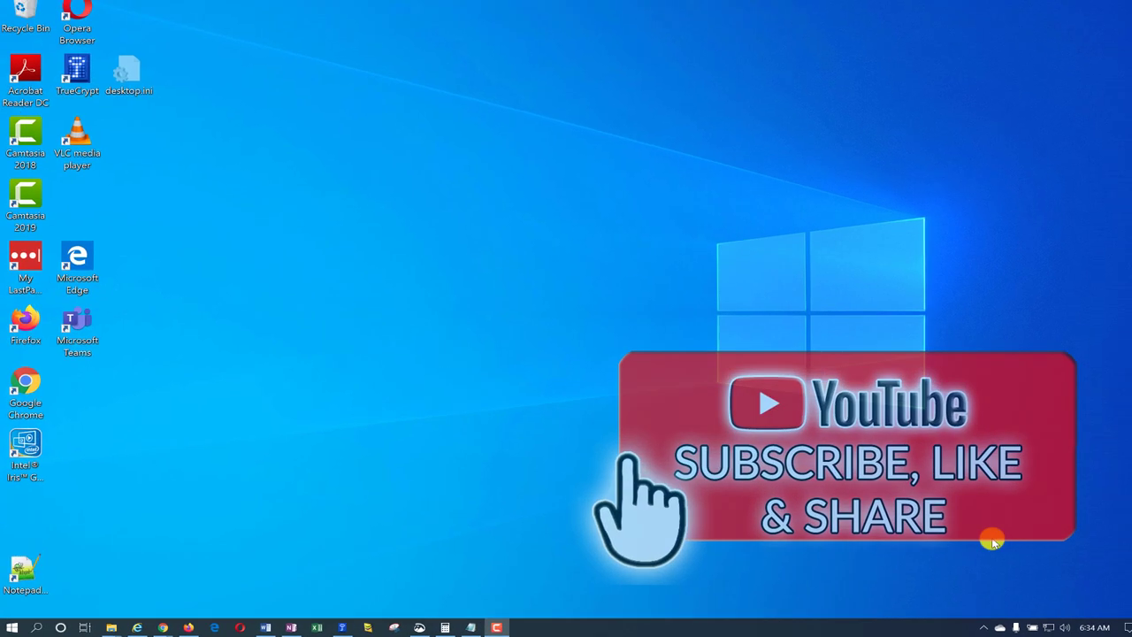
Step: Open the action center and adjust the screen brightness
left_click(1125, 627)
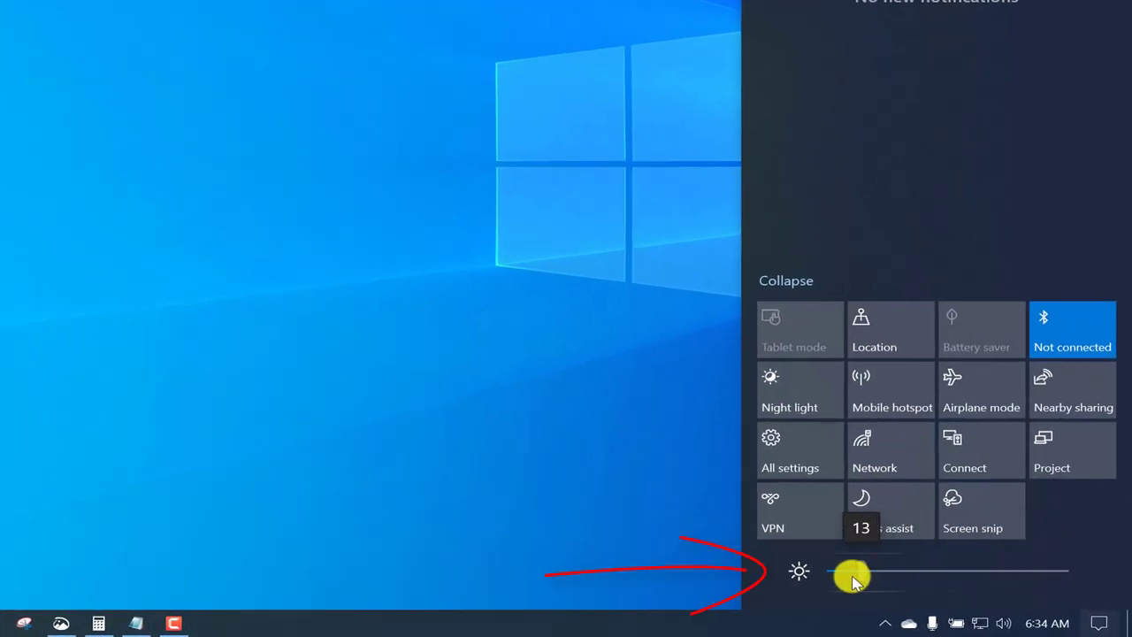
left_click_drag(1010, 584, 1070, 584)
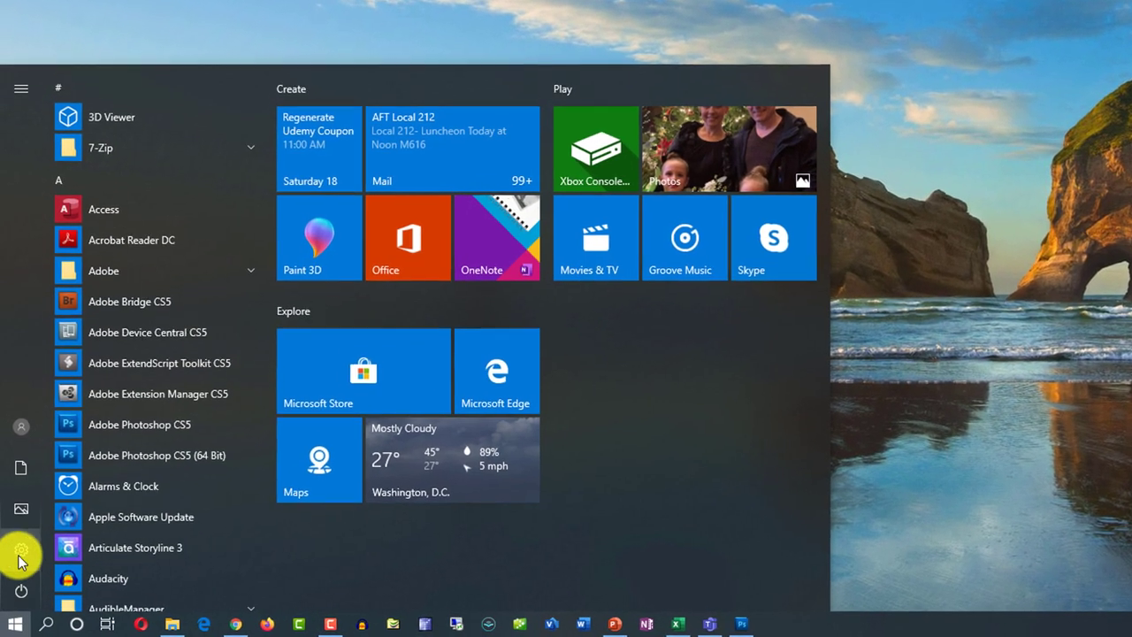
Step: Open the Windows Features list through the Apps settings and Programs and Features, and turn on Windows Sandbox
left_click(21, 550)
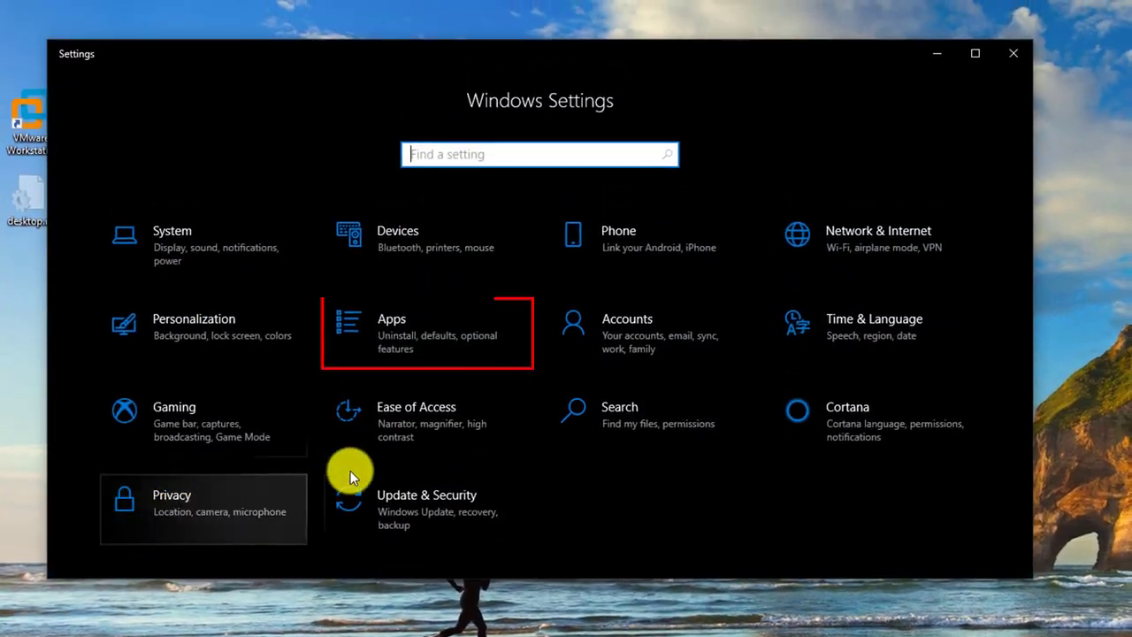
left_click(402, 334)
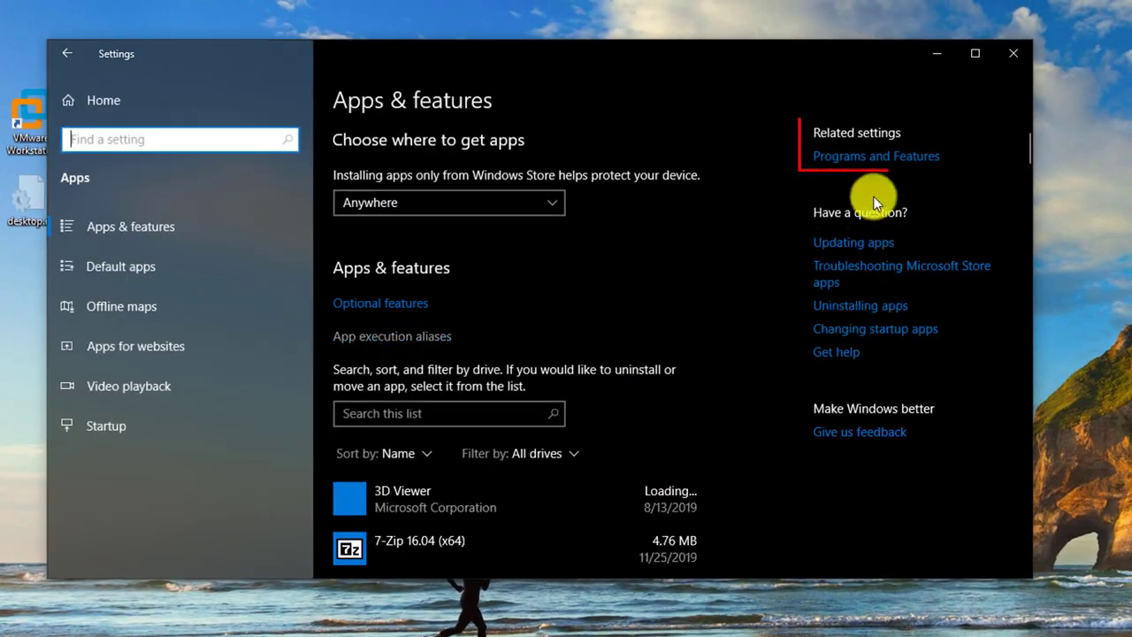
left_click(889, 167)
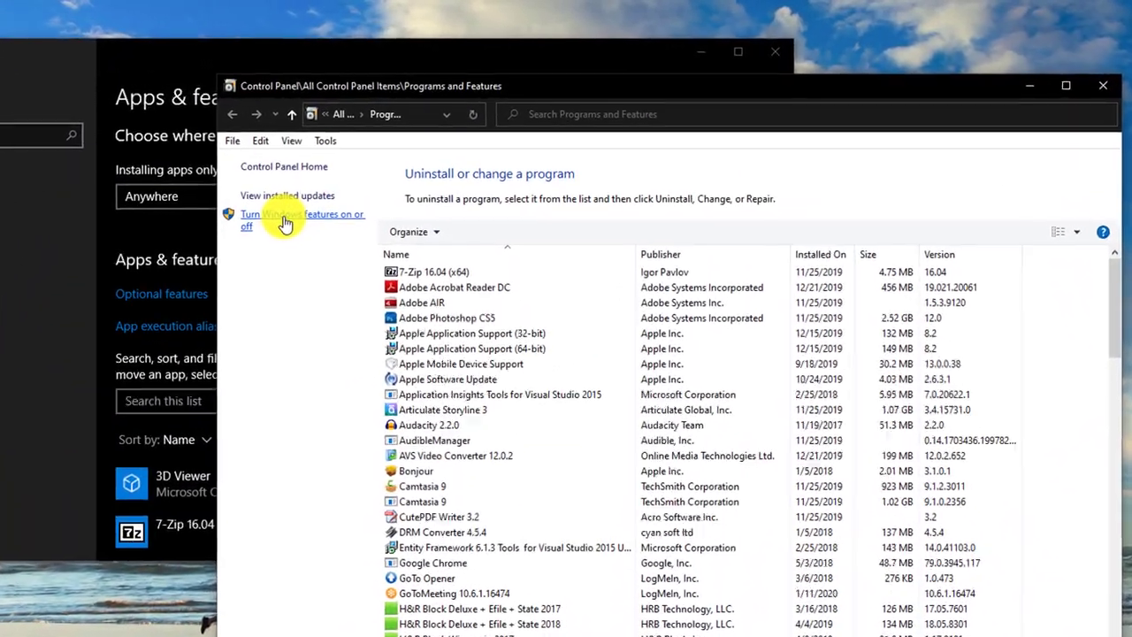
left_click(341, 177)
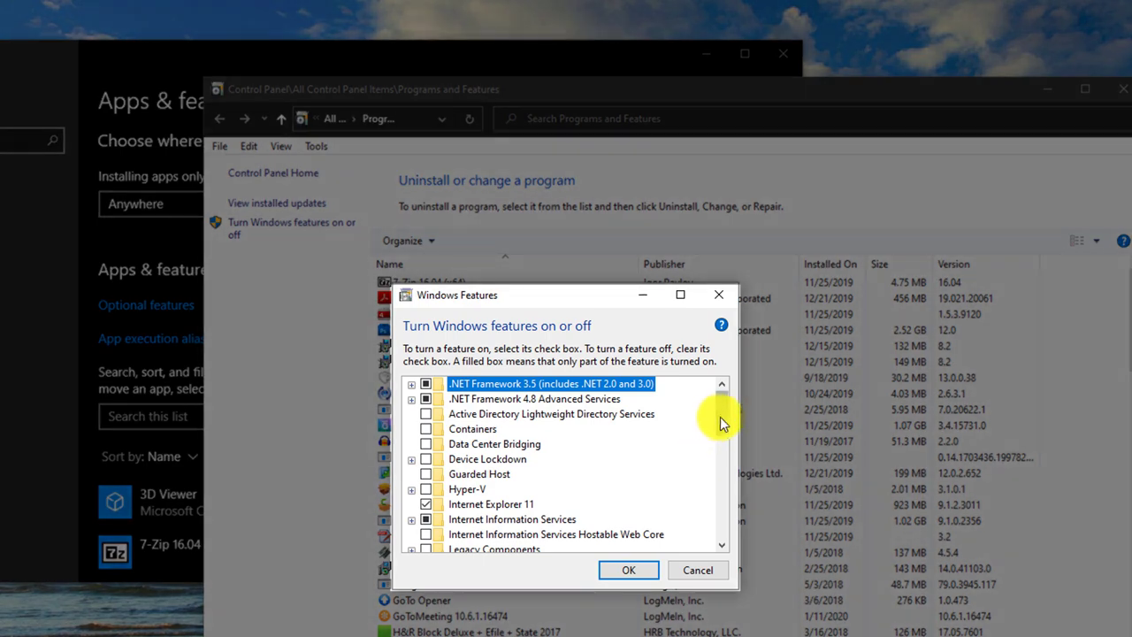
left_click_drag(720, 417, 722, 541)
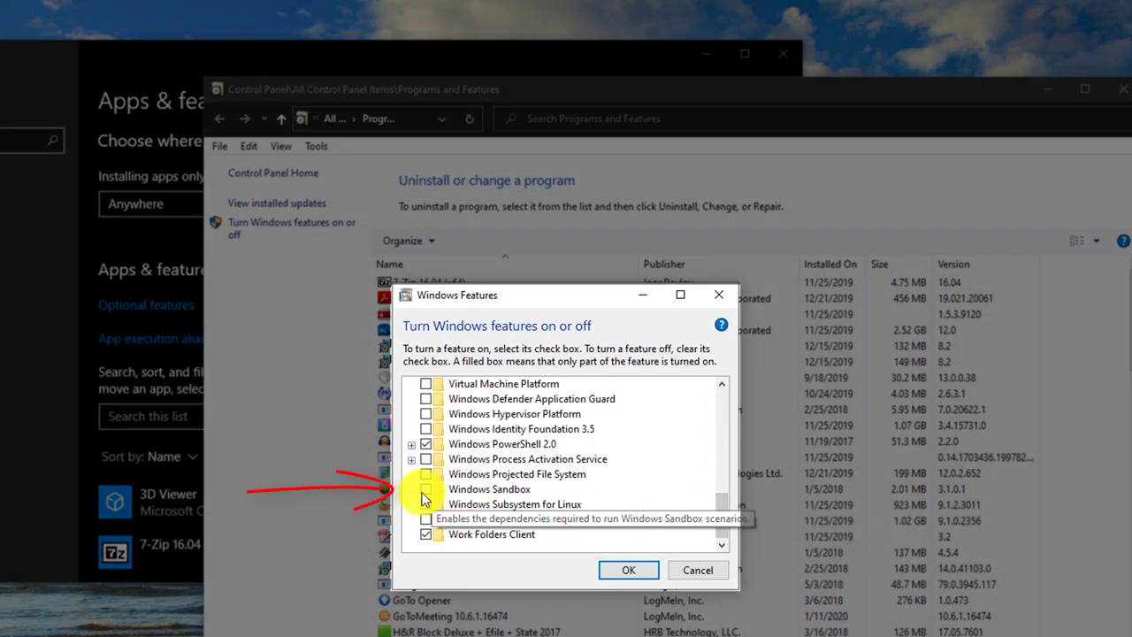
left_click(638, 573)
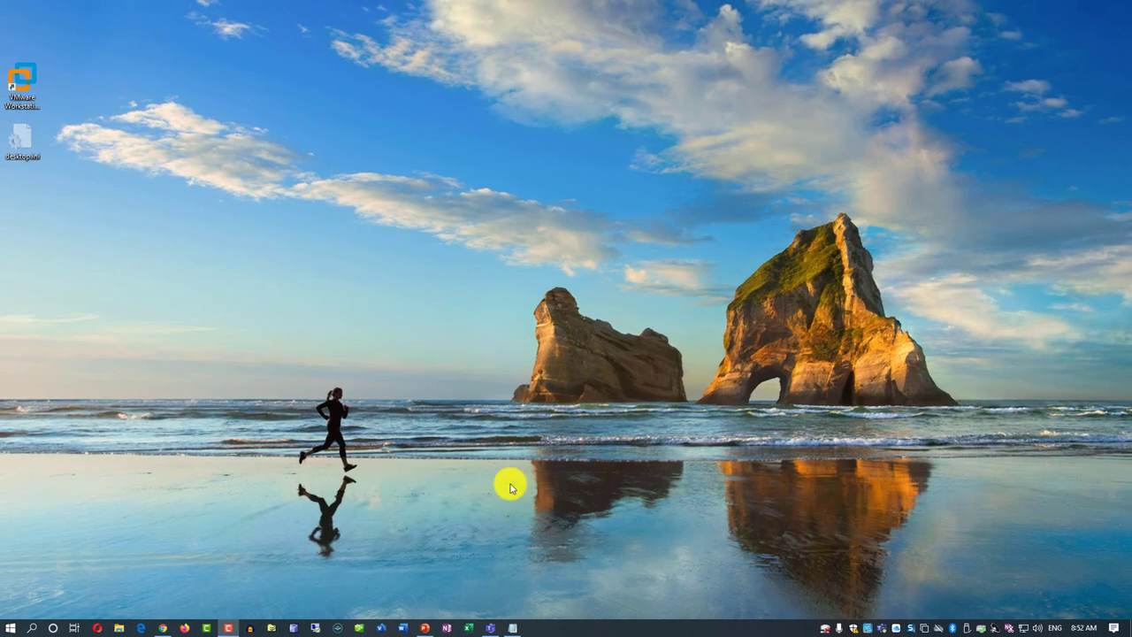
Step: Search Windows for "sandbo" and launch the Windows Sandbox app
left_click(32, 628)
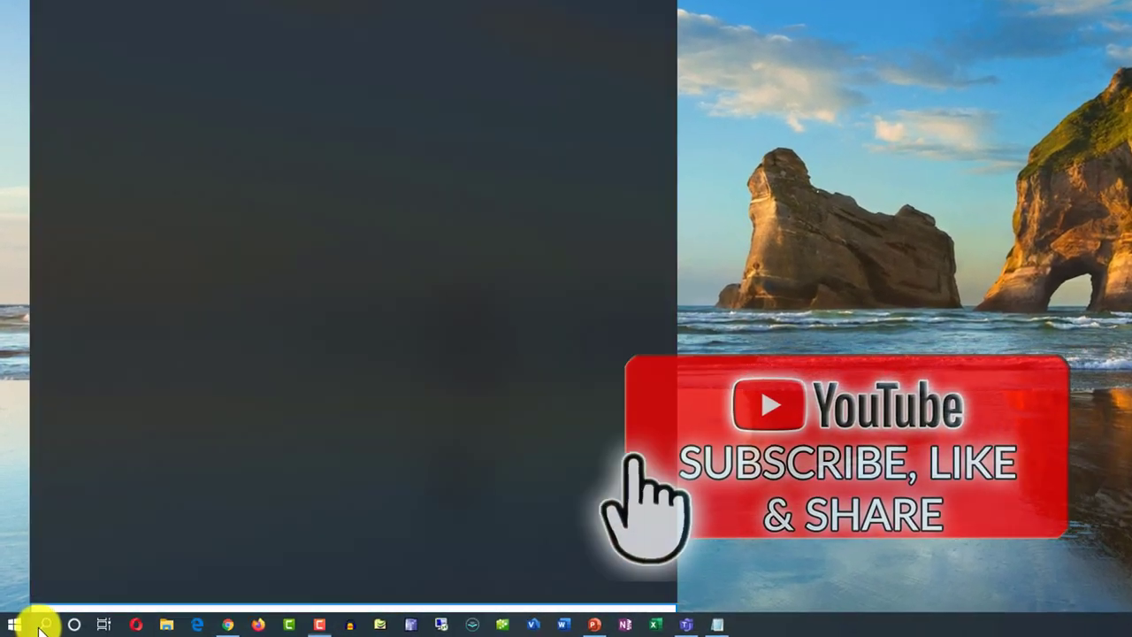
type("san")
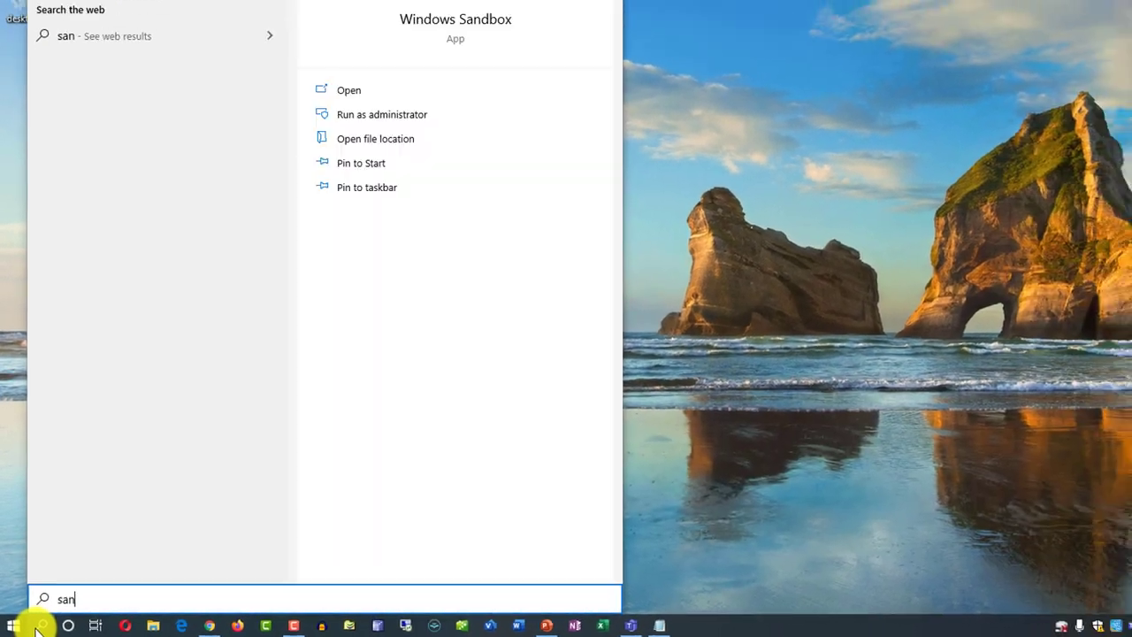
type("d")
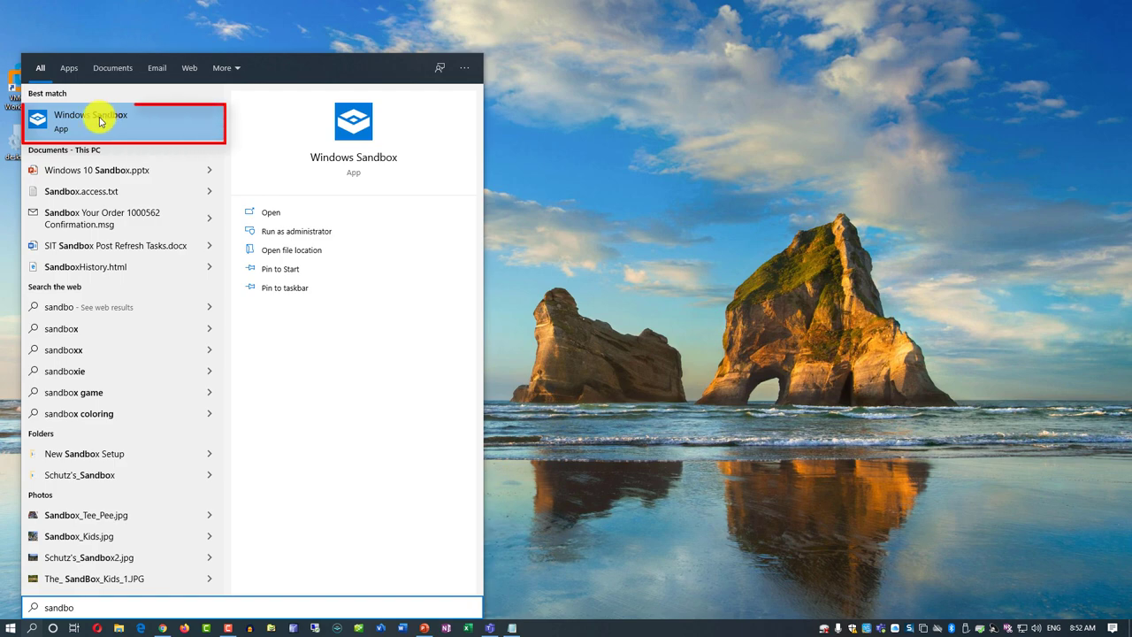
type("bo")
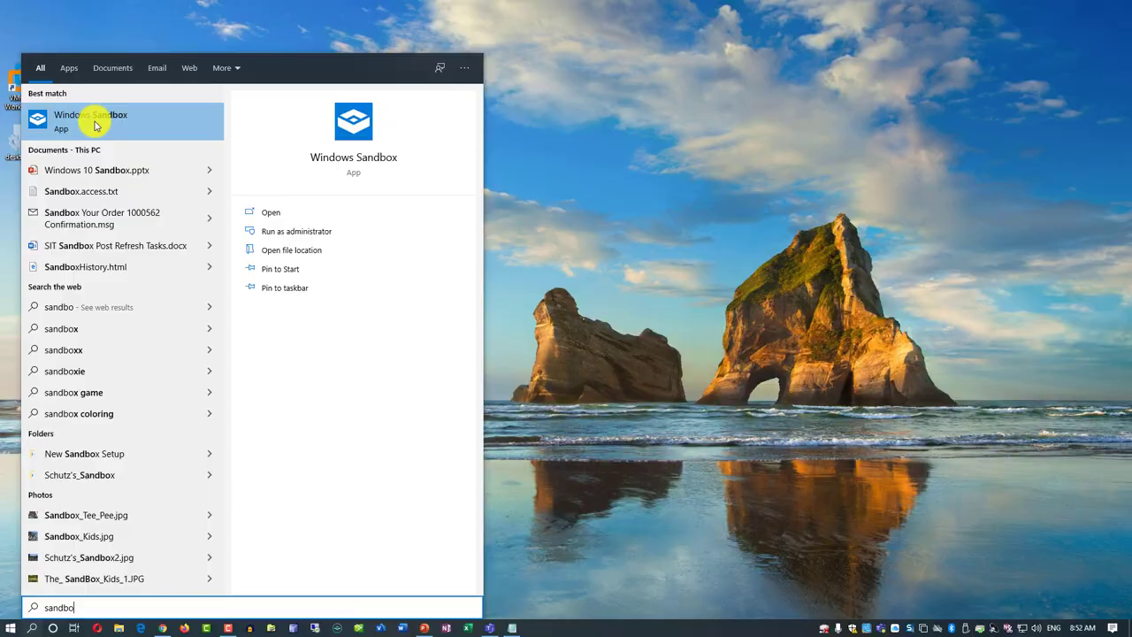
left_click(96, 125)
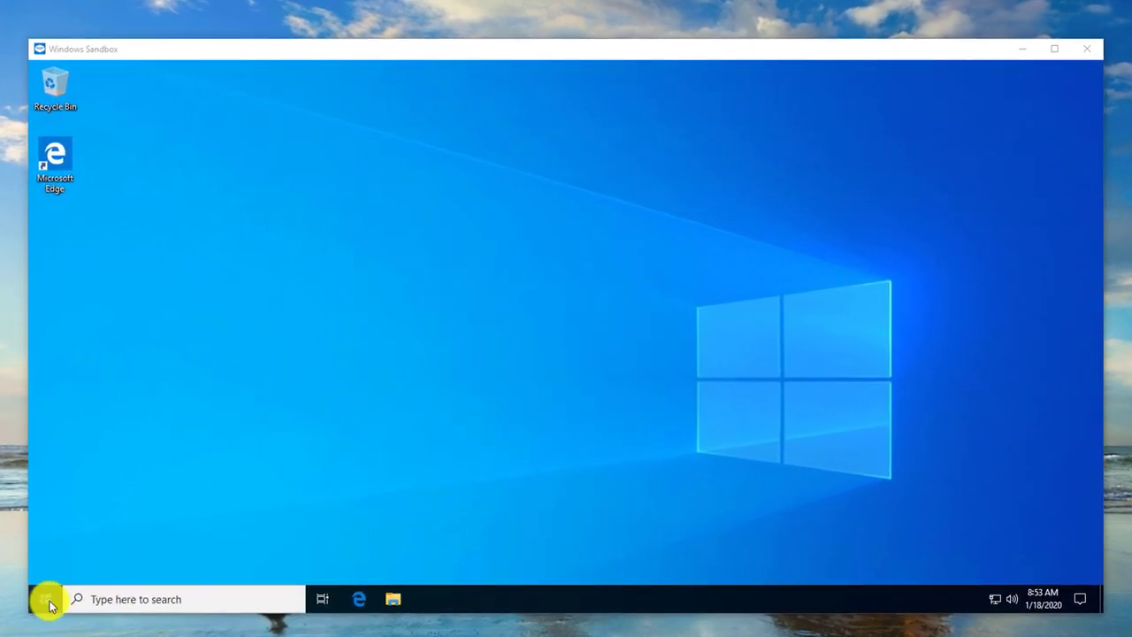
Step: Check the Start menu inside Windows Sandbox and close the sandbox window
left_click(43, 603)
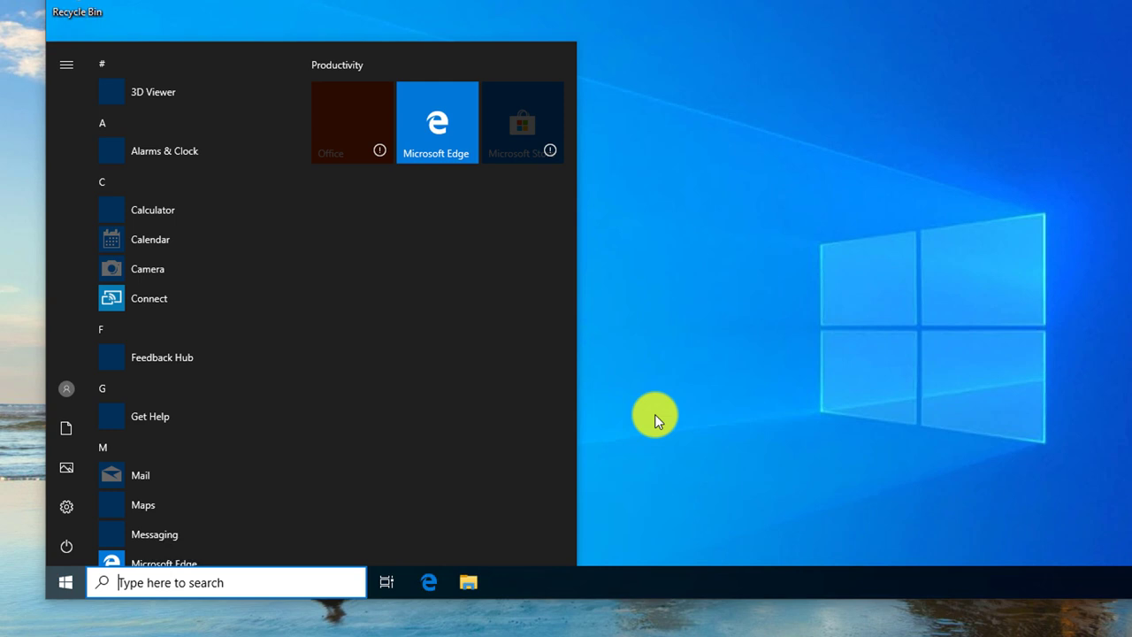
left_click(655, 415)
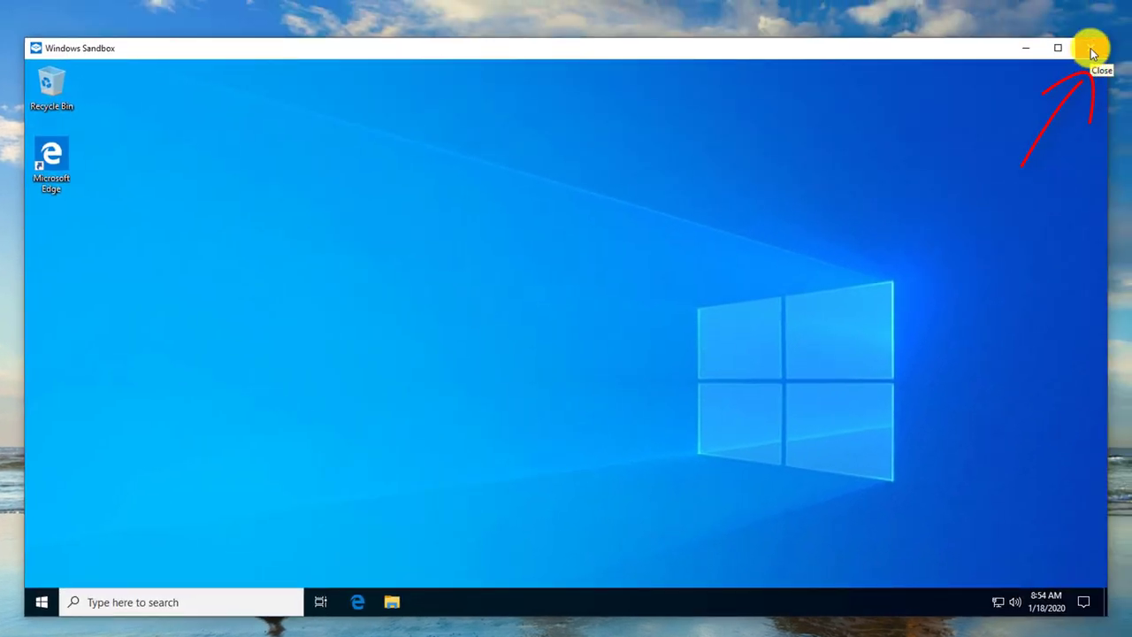
left_click(1093, 53)
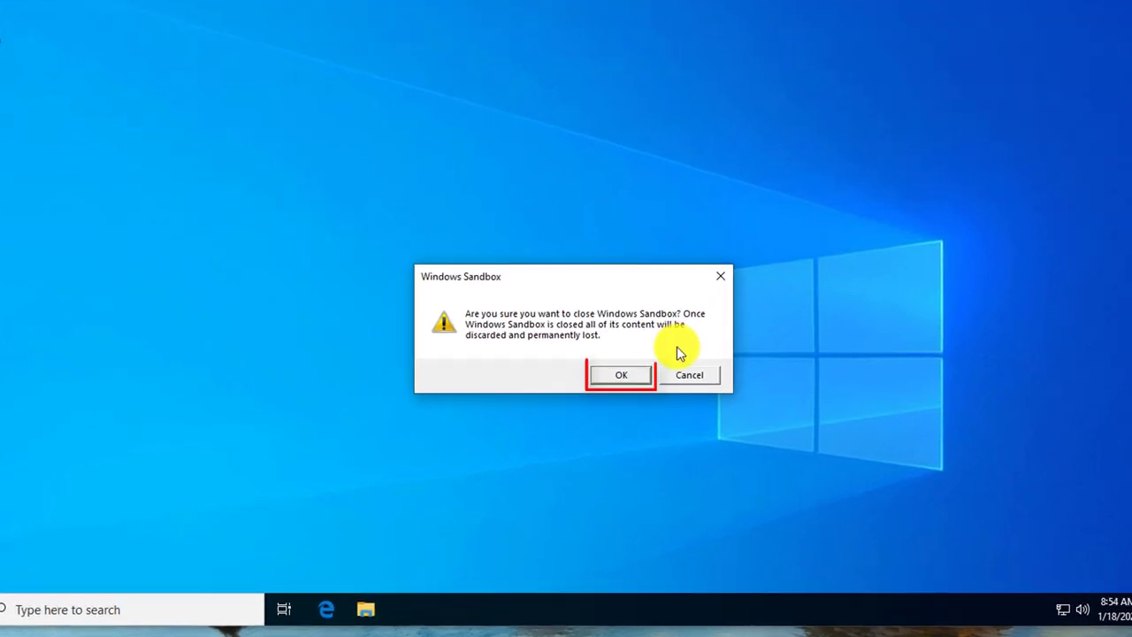
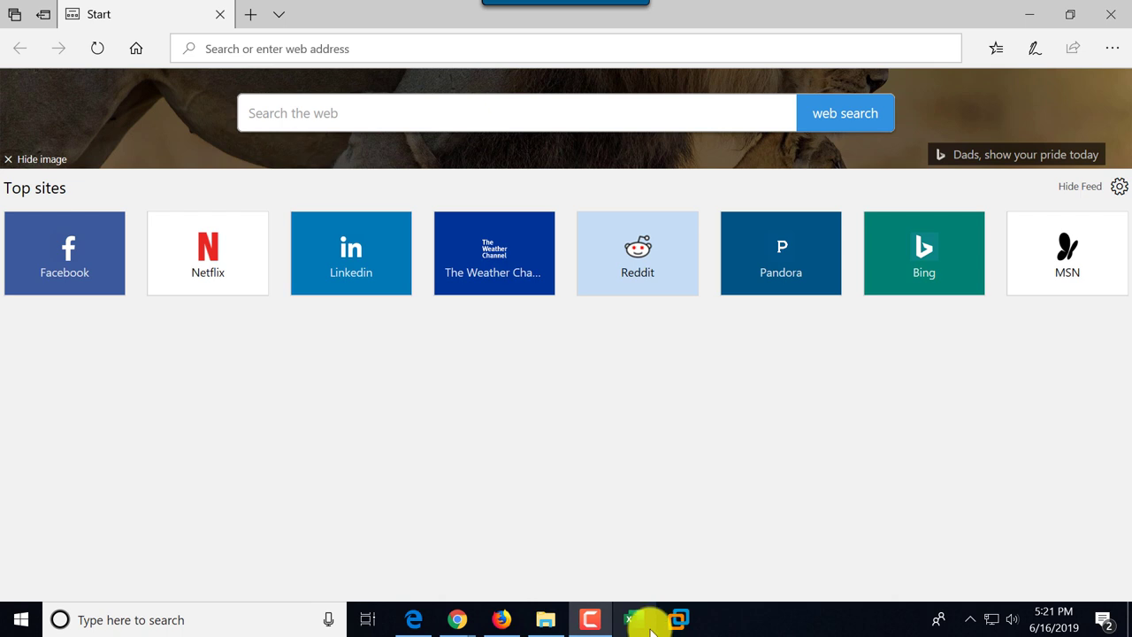
Step: Search Windows for "word", launch Word and bring its window in front of Excel
left_click(100, 620)
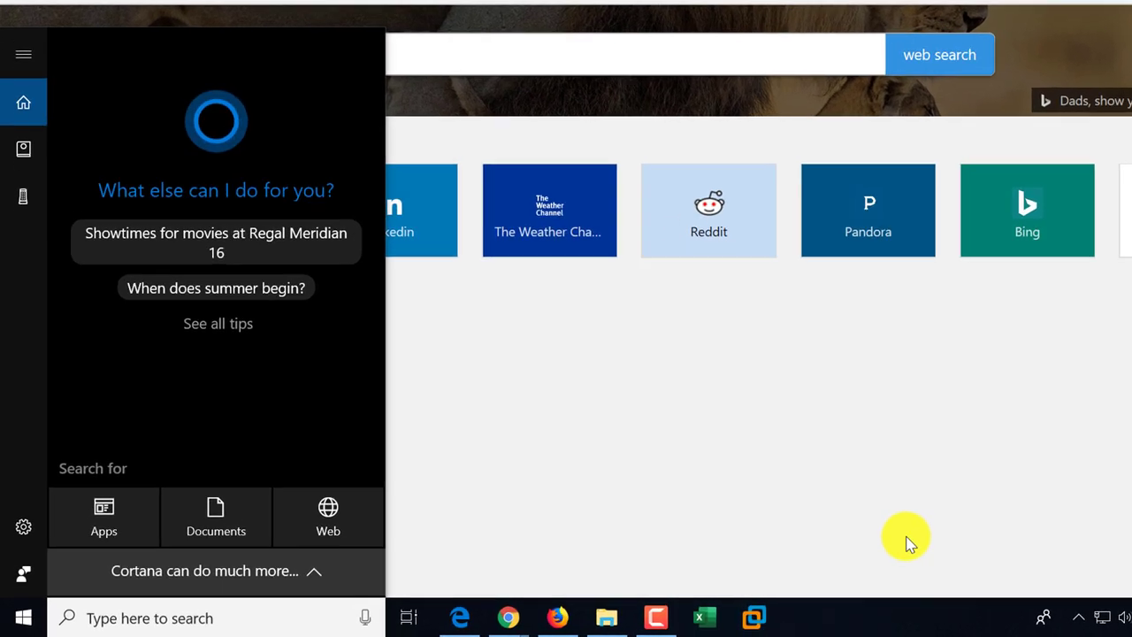
type("word")
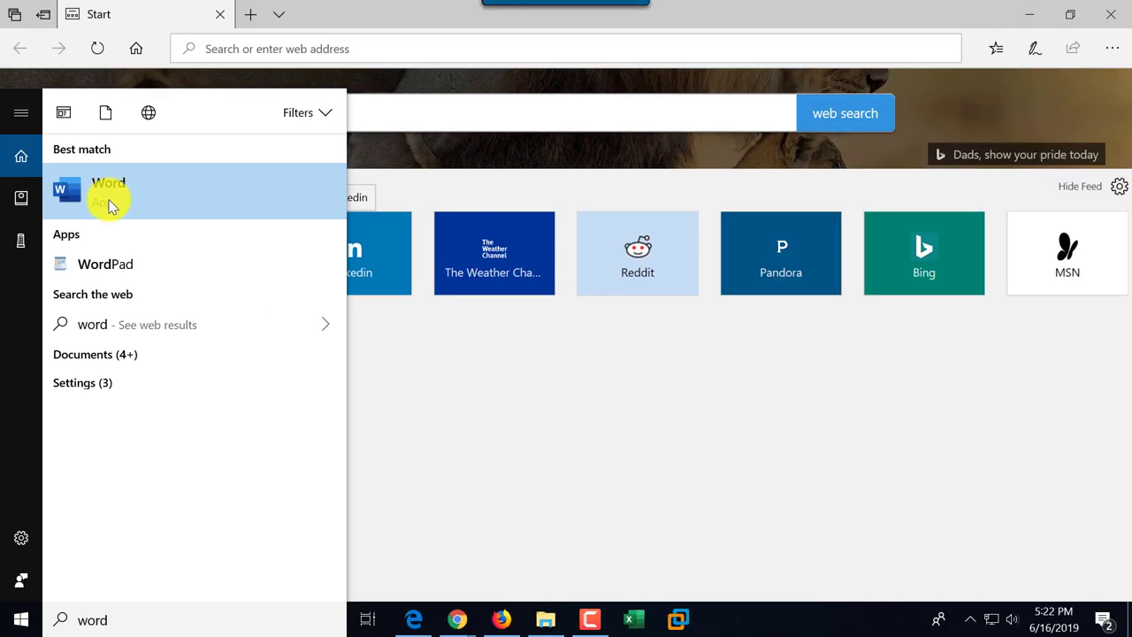
left_click(108, 190)
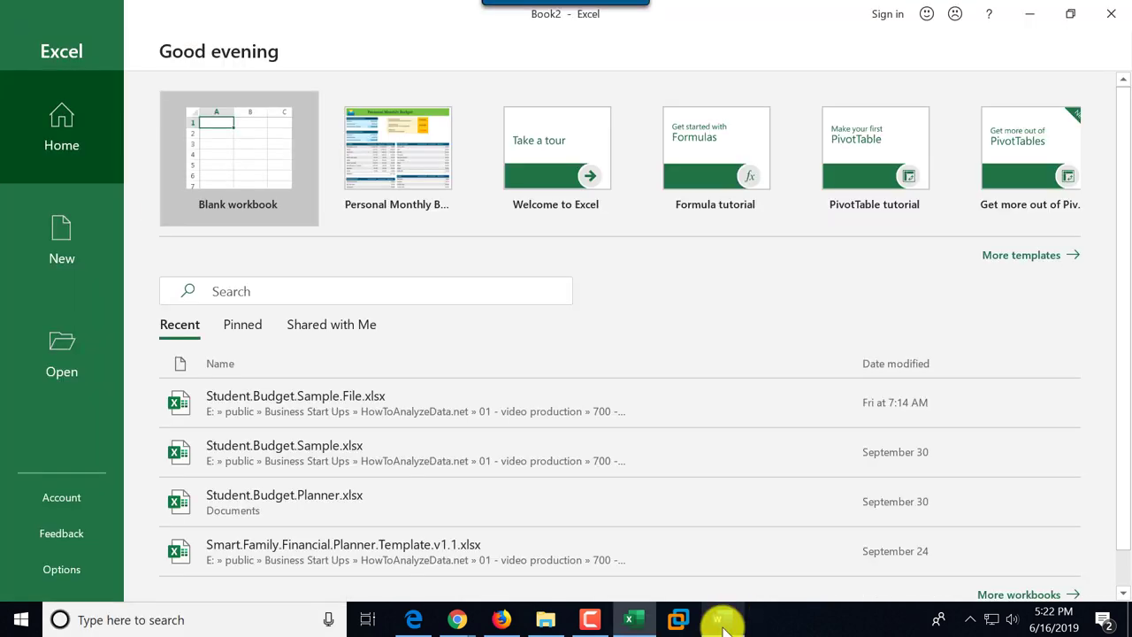
mouse_move(721, 624)
mouse_move(637, 625)
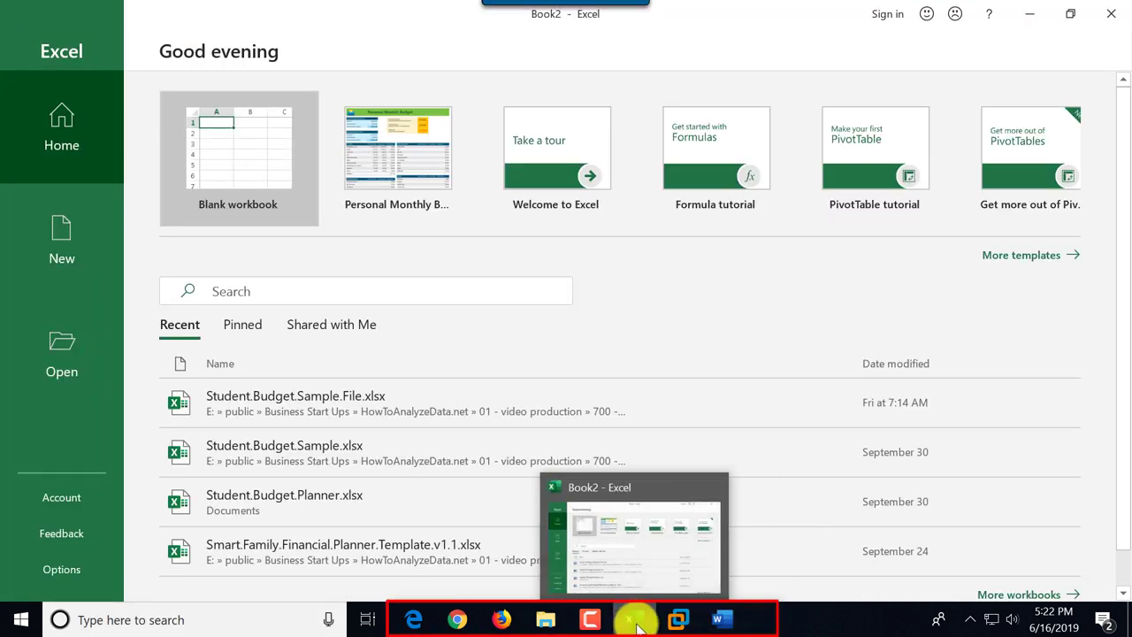
left_click(724, 626)
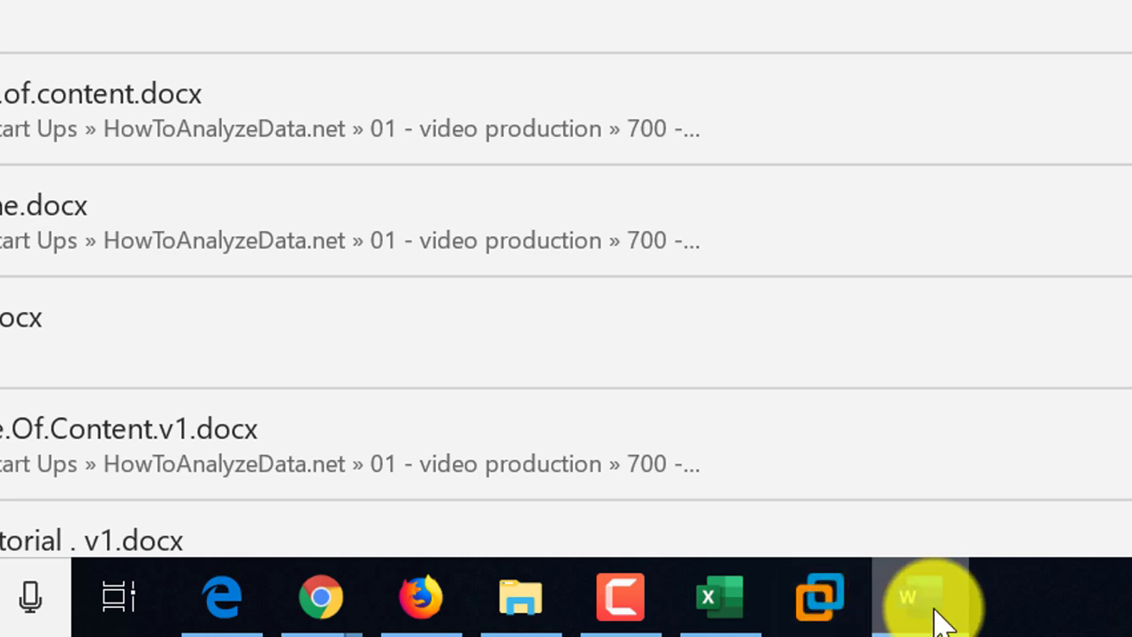
mouse_move(939, 619)
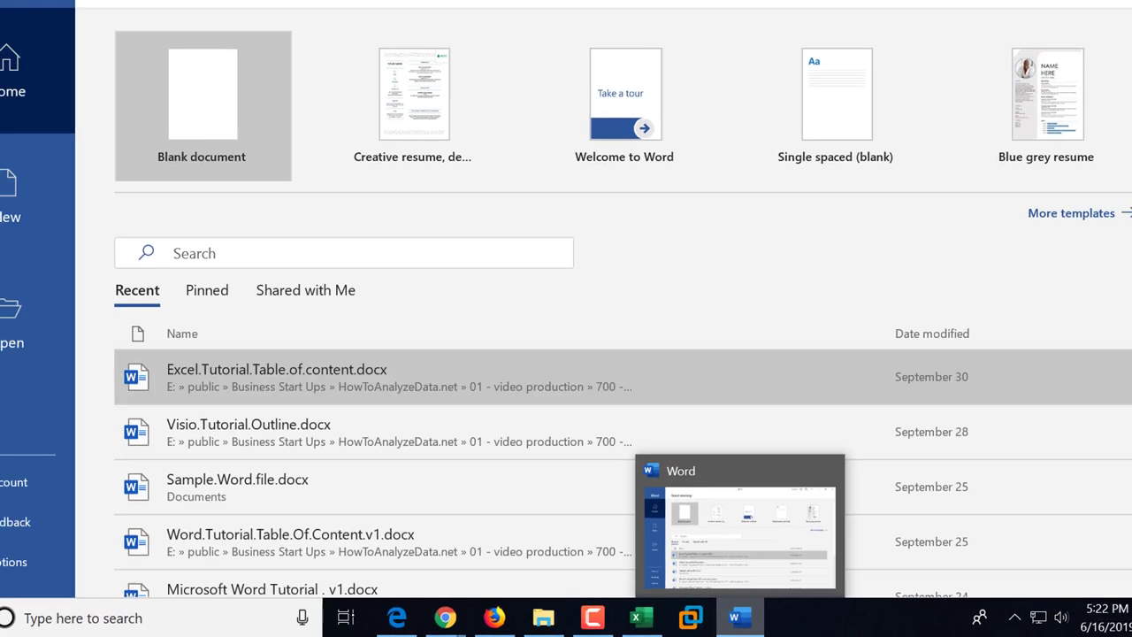
left_click(924, 599)
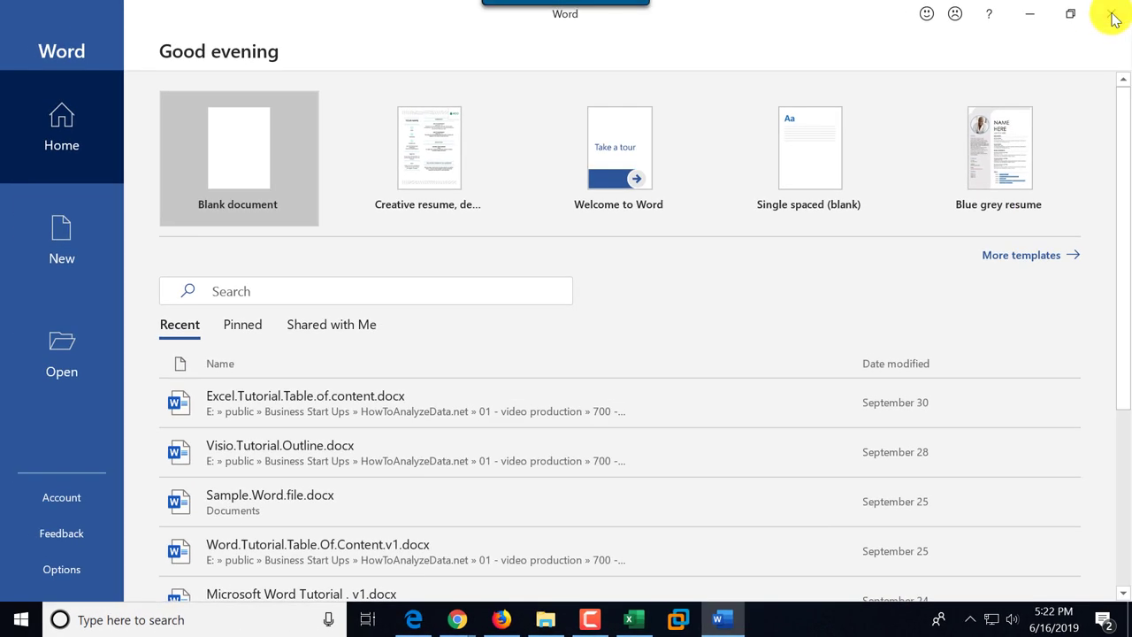
Step: Close the open Word and Excel windows
left_click(1109, 12)
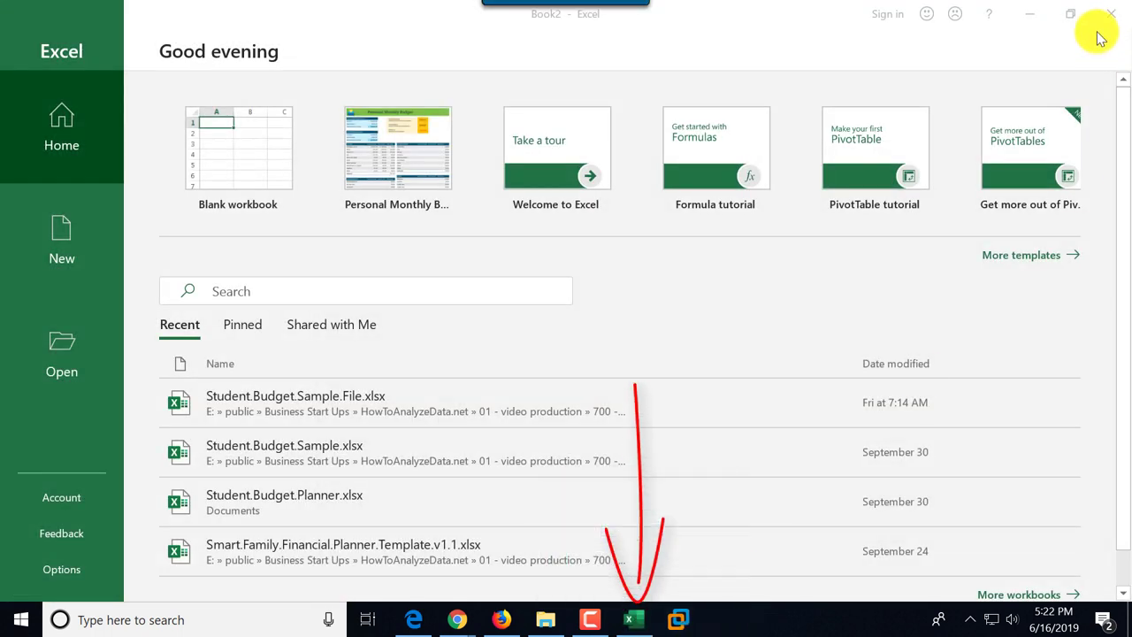
left_click(635, 619)
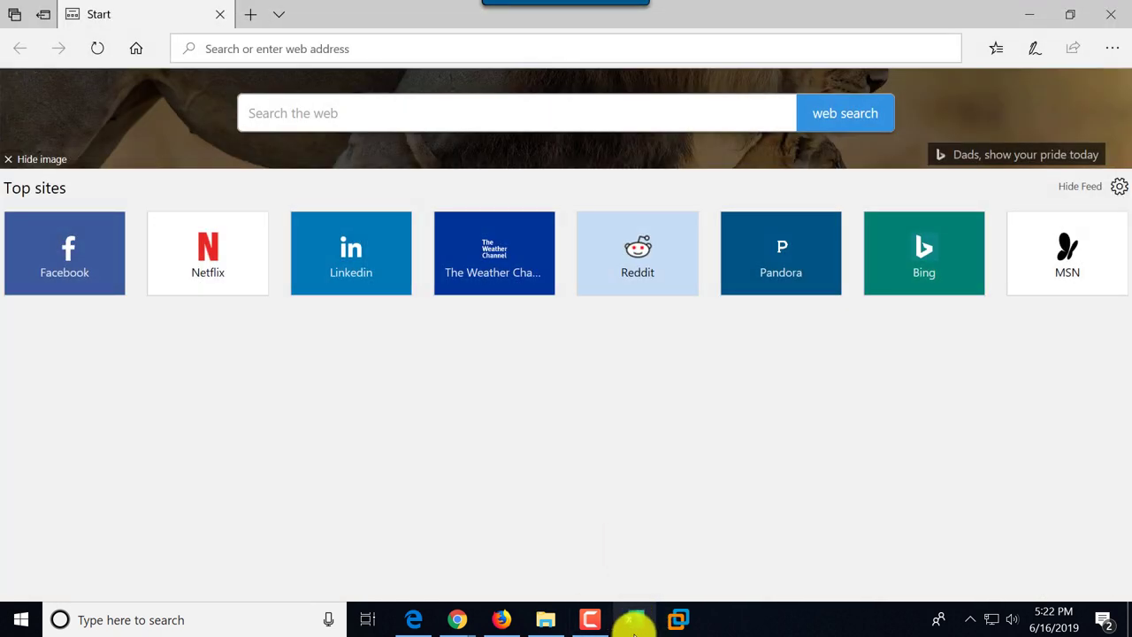
Step: Relaunch Word through a Windows search for "word"
left_click(91, 619)
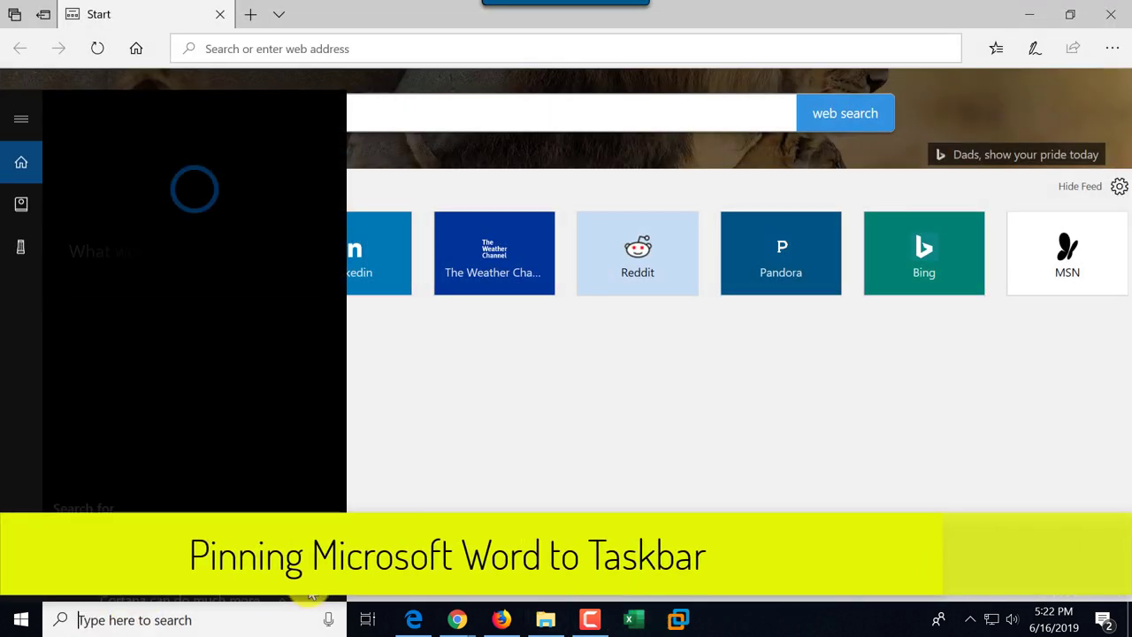
type("word")
key("Return")
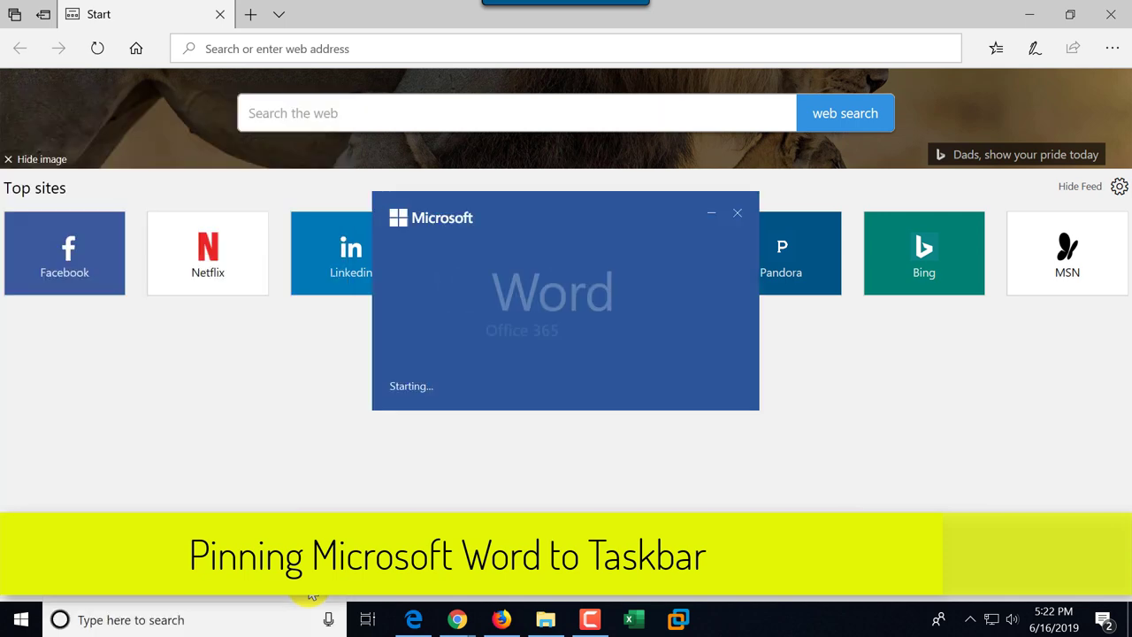
Step: Pin the running Word app to the taskbar and close its window
mouse_move(725, 621)
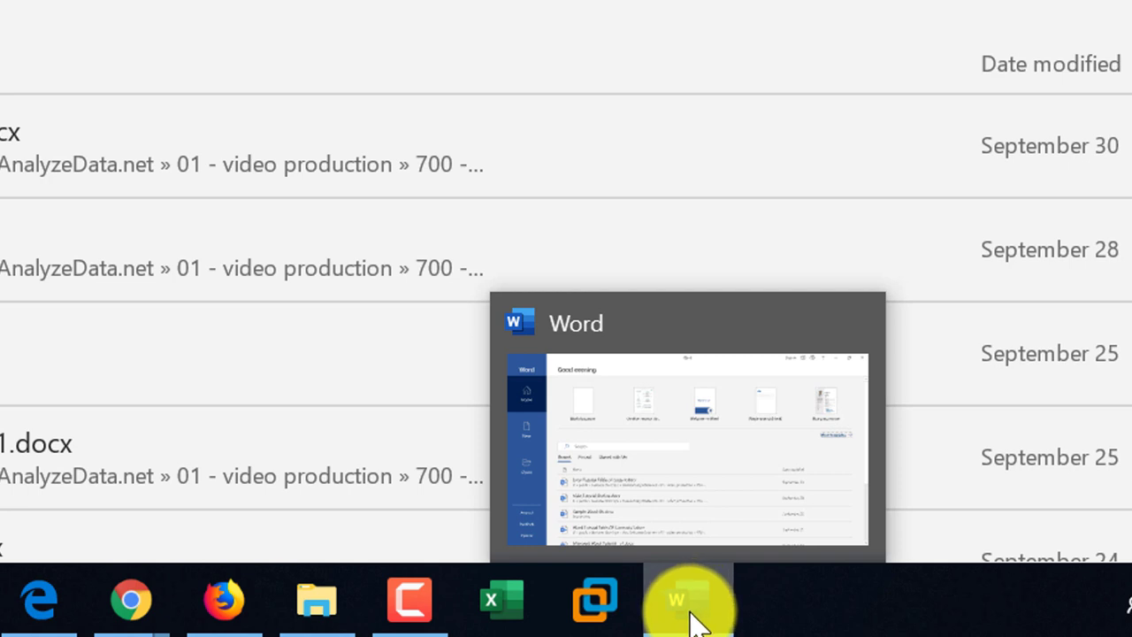
right_click(695, 618)
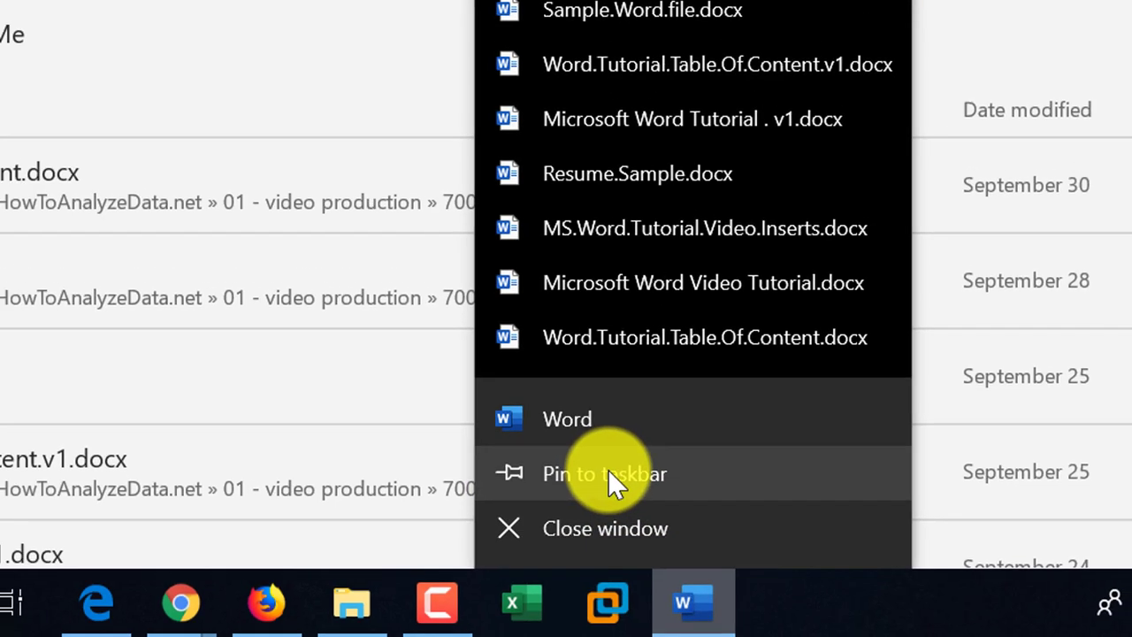
left_click(606, 468)
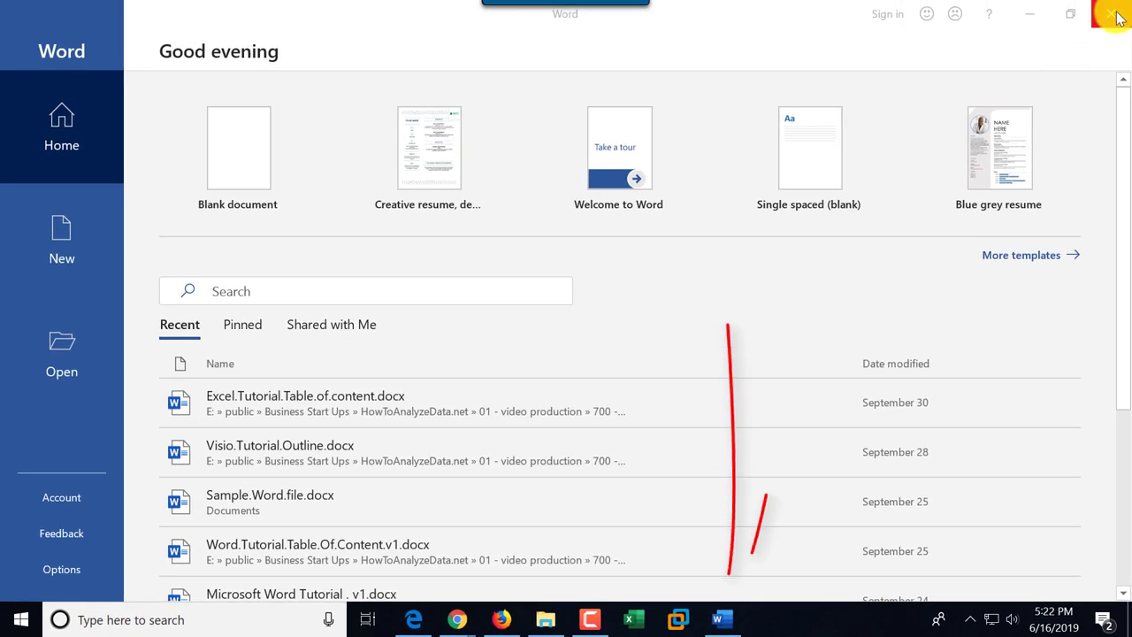
left_click(1112, 14)
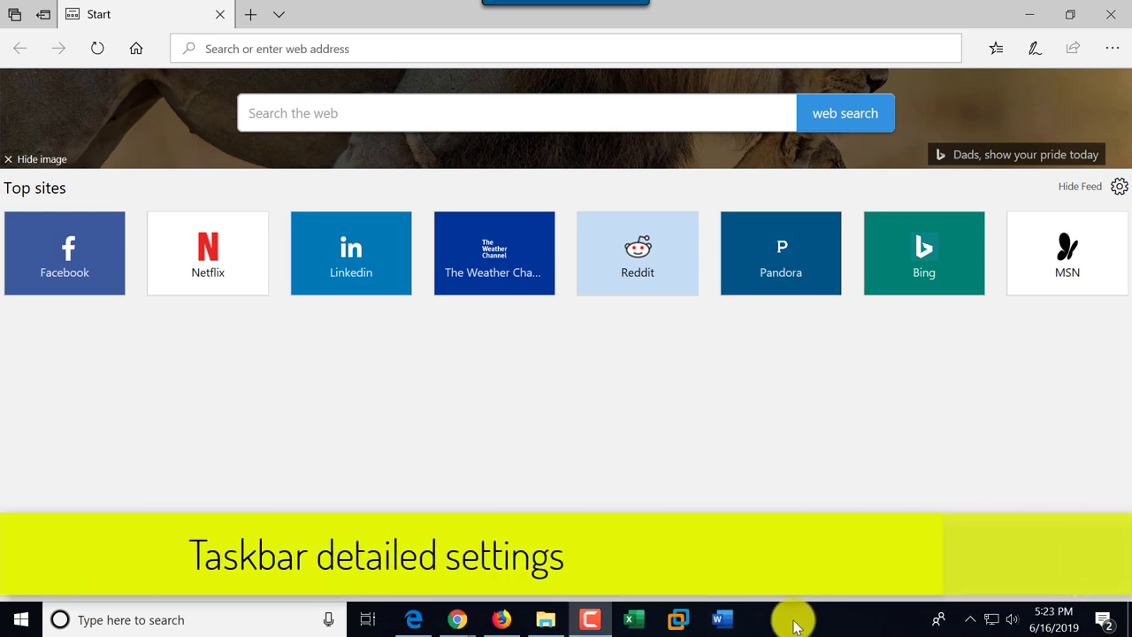
Step: Unlock all taskbars and move the taskbar to the right edge of the screen
right_click(796, 625)
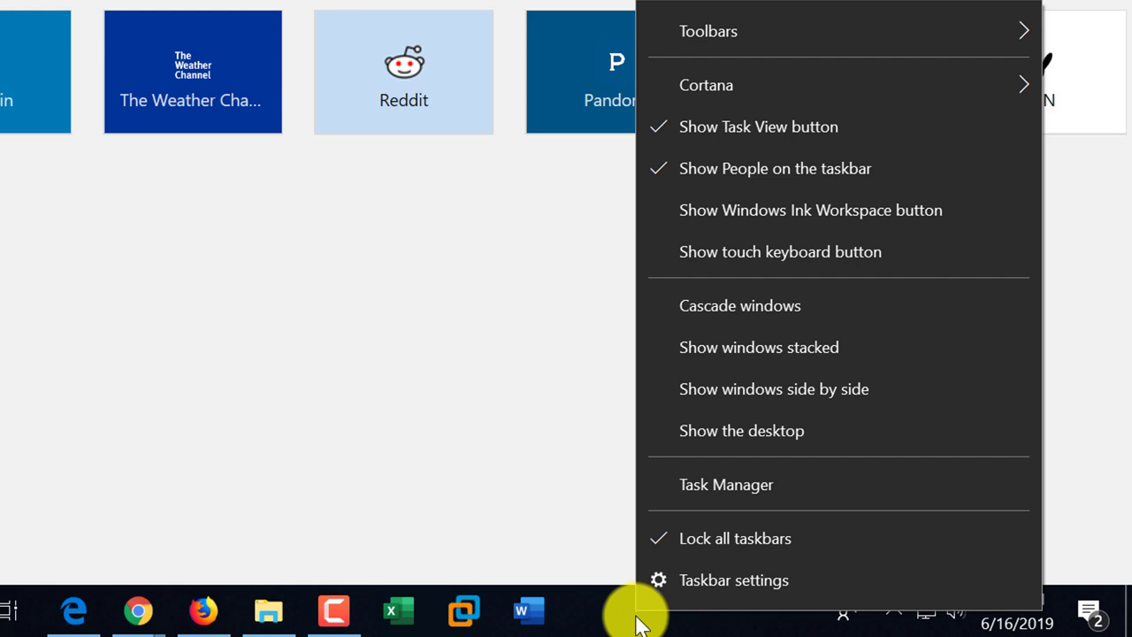
left_click(691, 539)
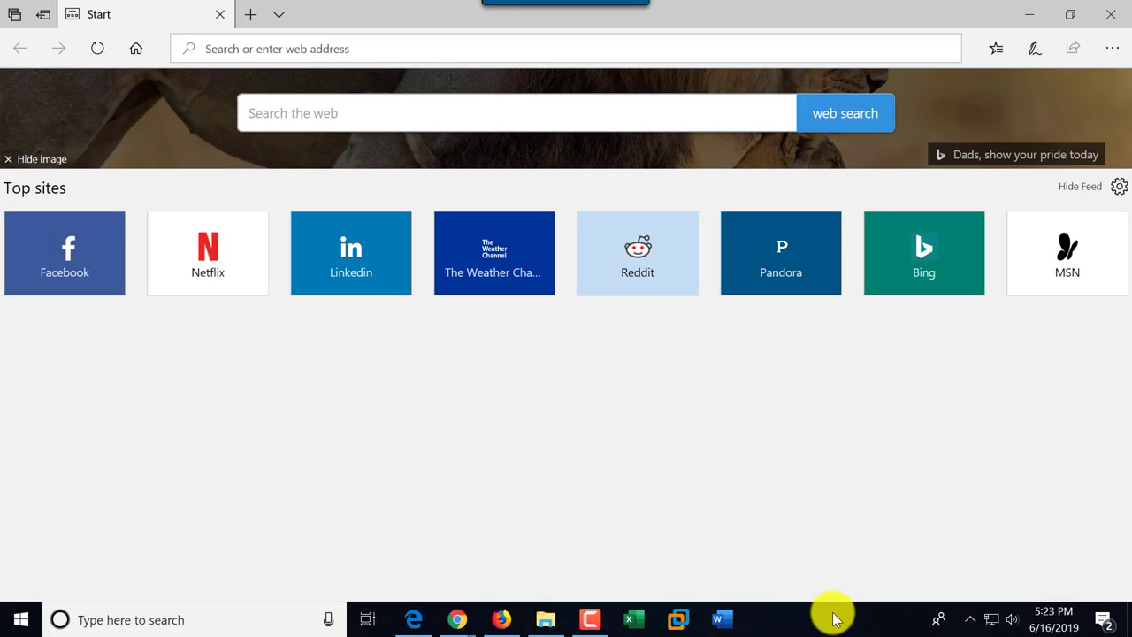
left_click_drag(831, 623, 1130, 501)
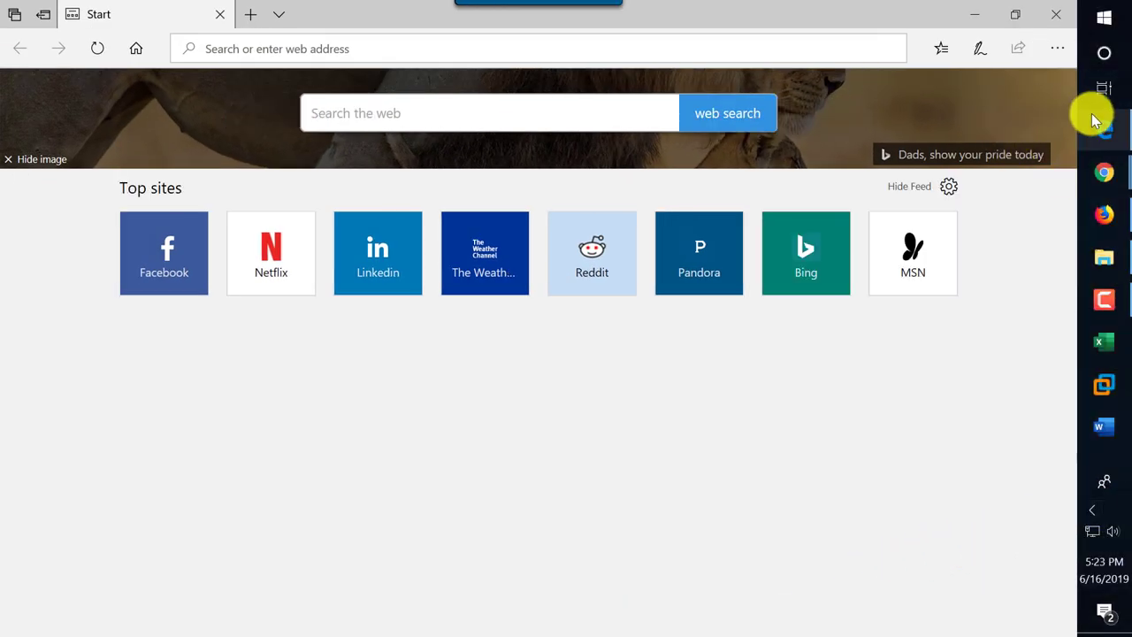
Step: Look at the recent documents list of the Word app pinned to the taskbar and dismiss it
right_click(1105, 431)
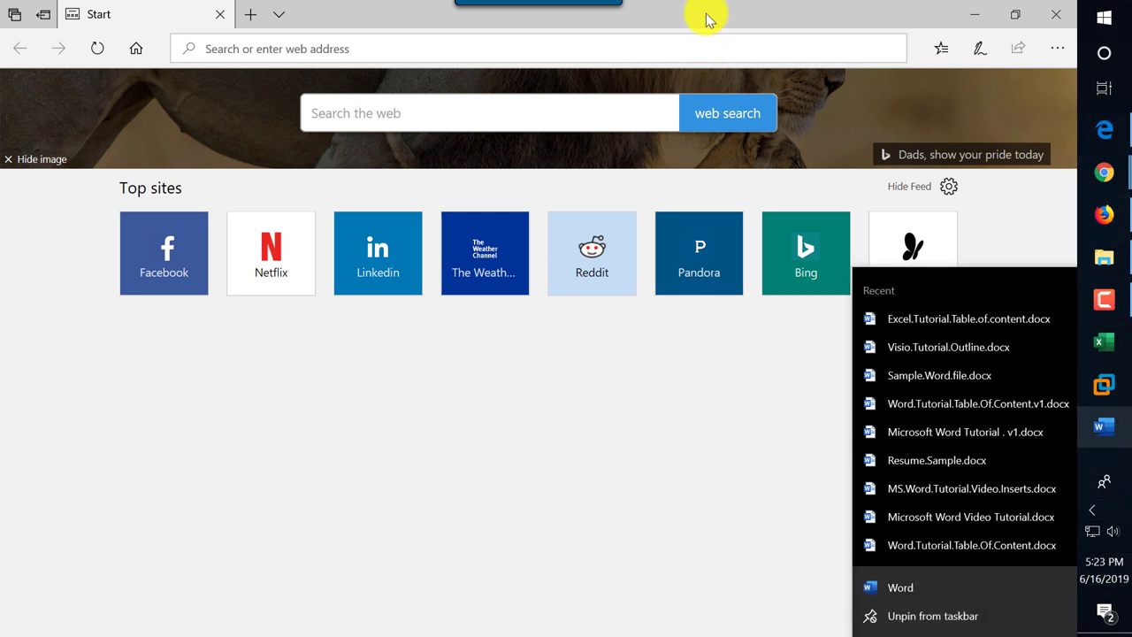
left_click(809, 126)
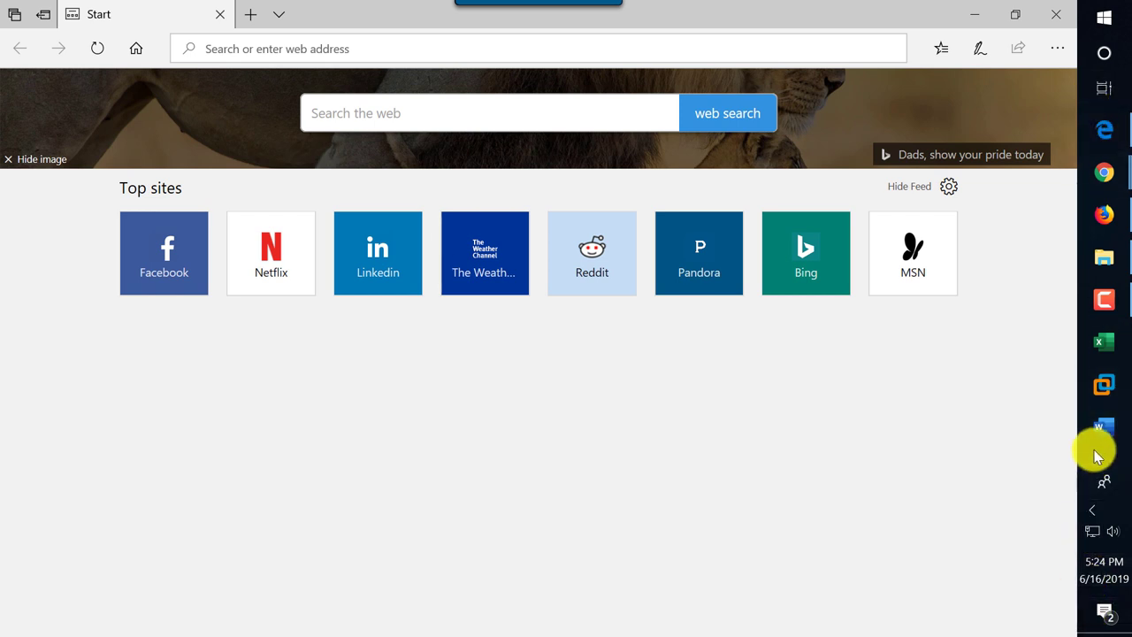
Step: Move the taskbar to the top edge, the left edge and back to the bottom edge of the screen, and lock it
left_click_drag(1096, 456, 748, 35)
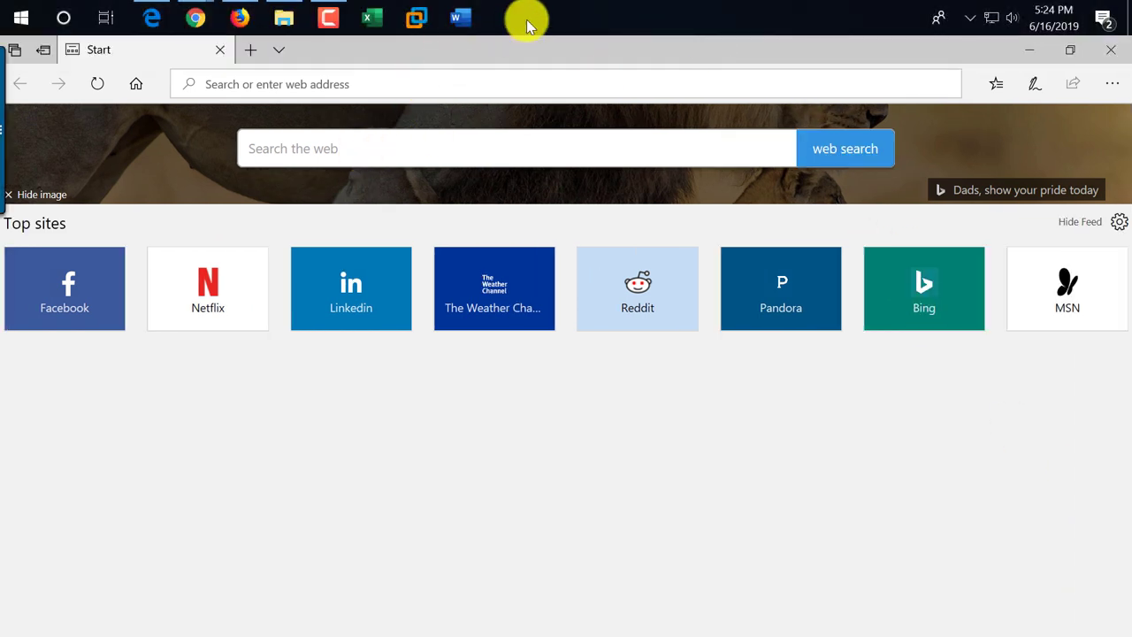
left_click_drag(533, 28, 126, 412)
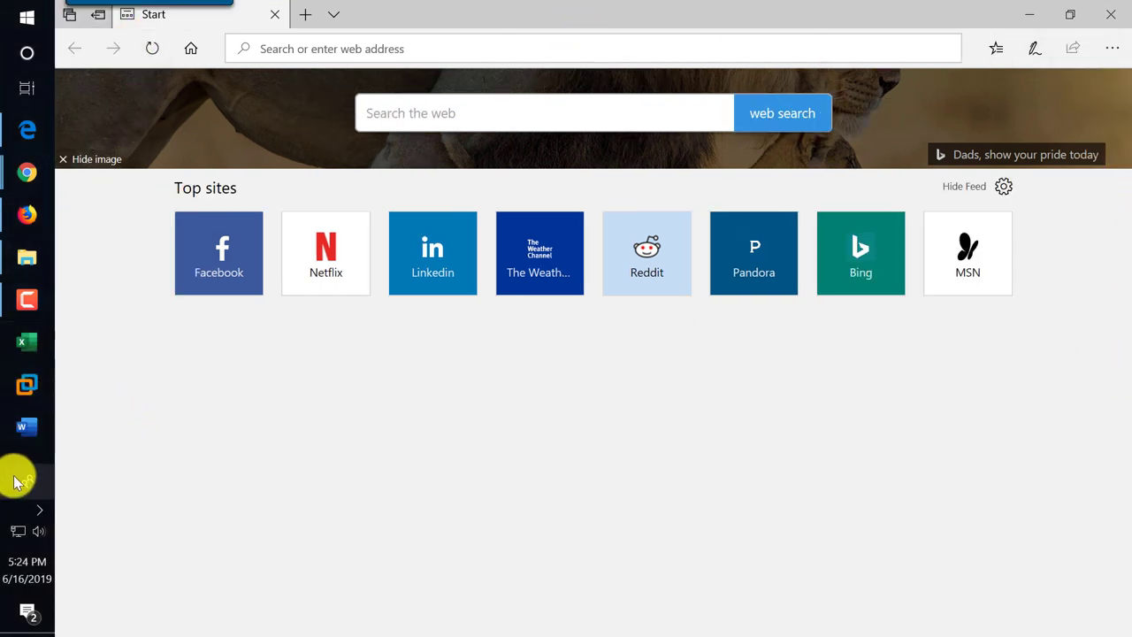
left_click_drag(24, 458, 182, 598)
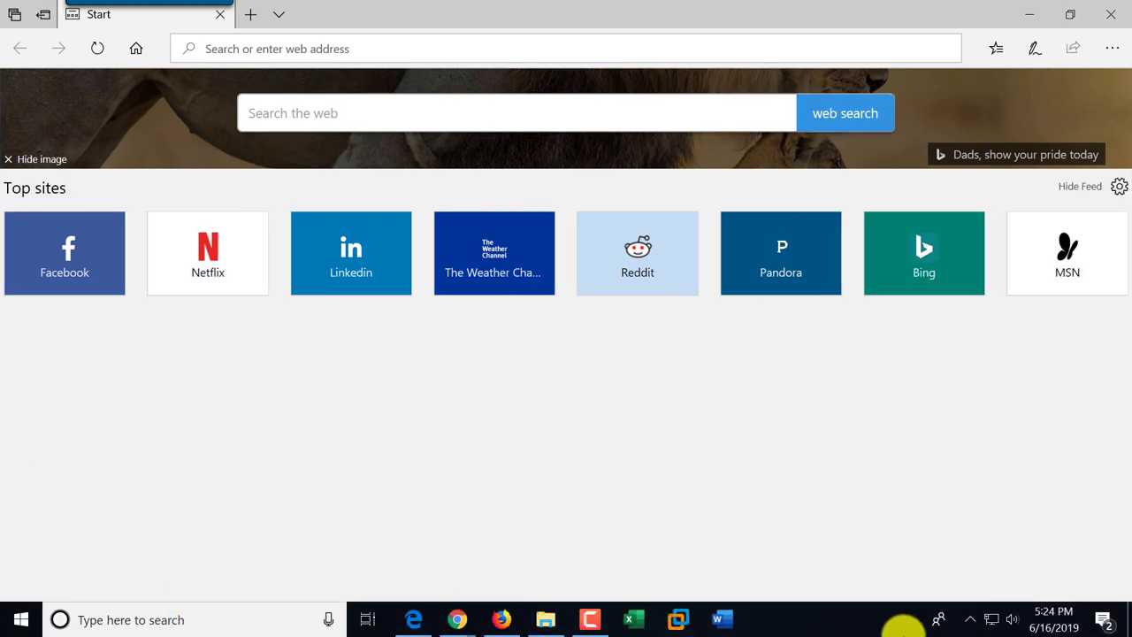
right_click(840, 625)
left_click(906, 571)
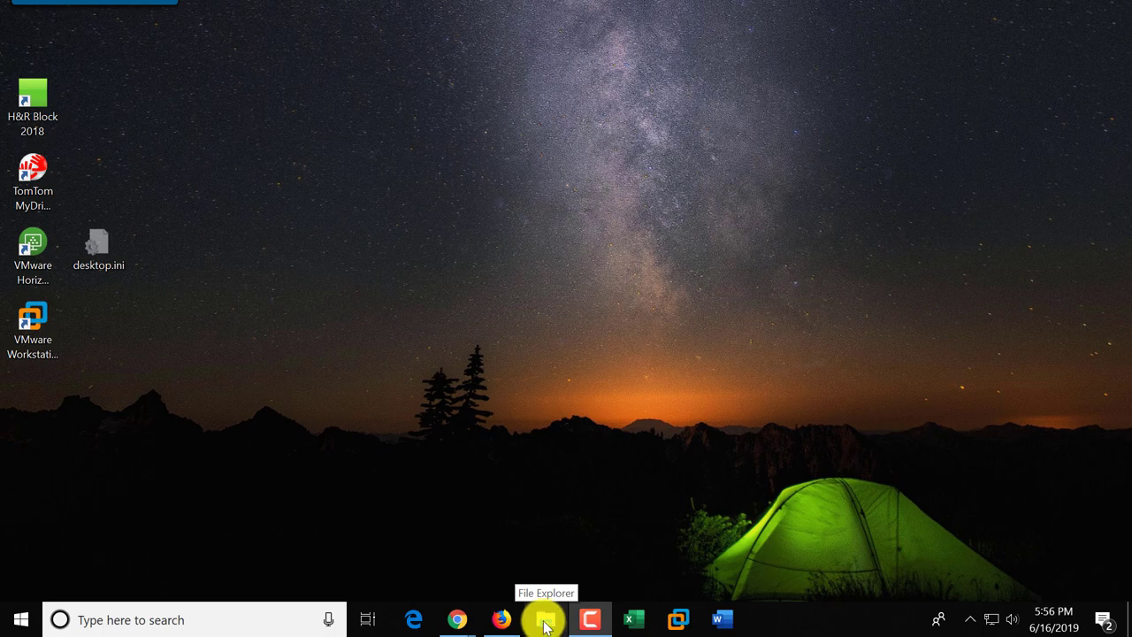
Step: Open and close File Explorer twice, using its pinned taskbar shortcut and the Start button's shortcut list
left_click(546, 622)
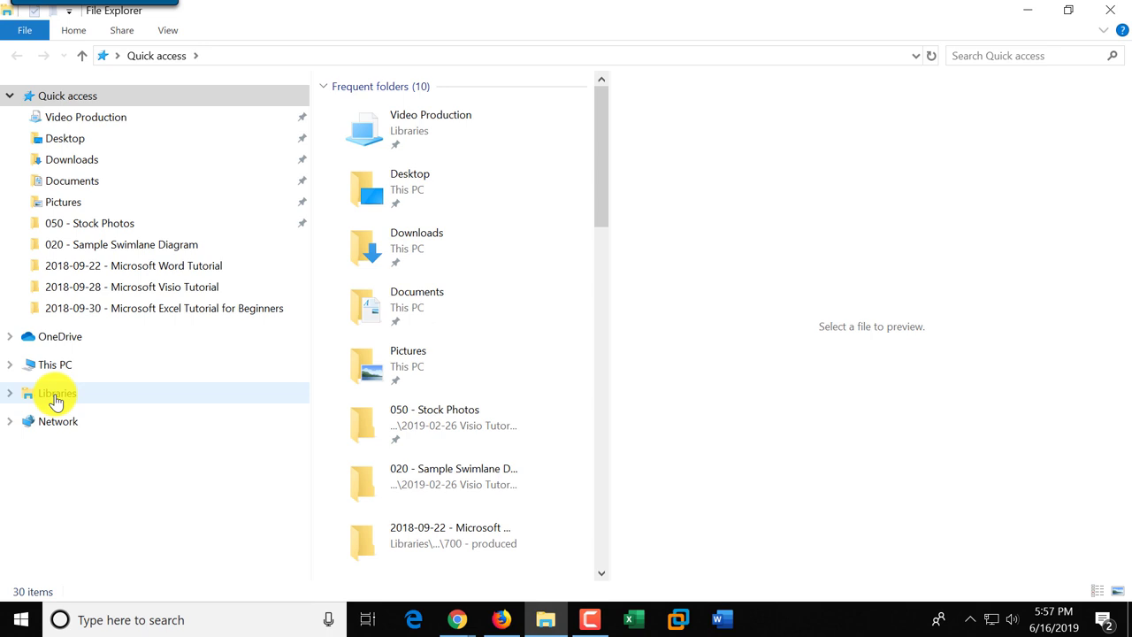
left_click(1116, 18)
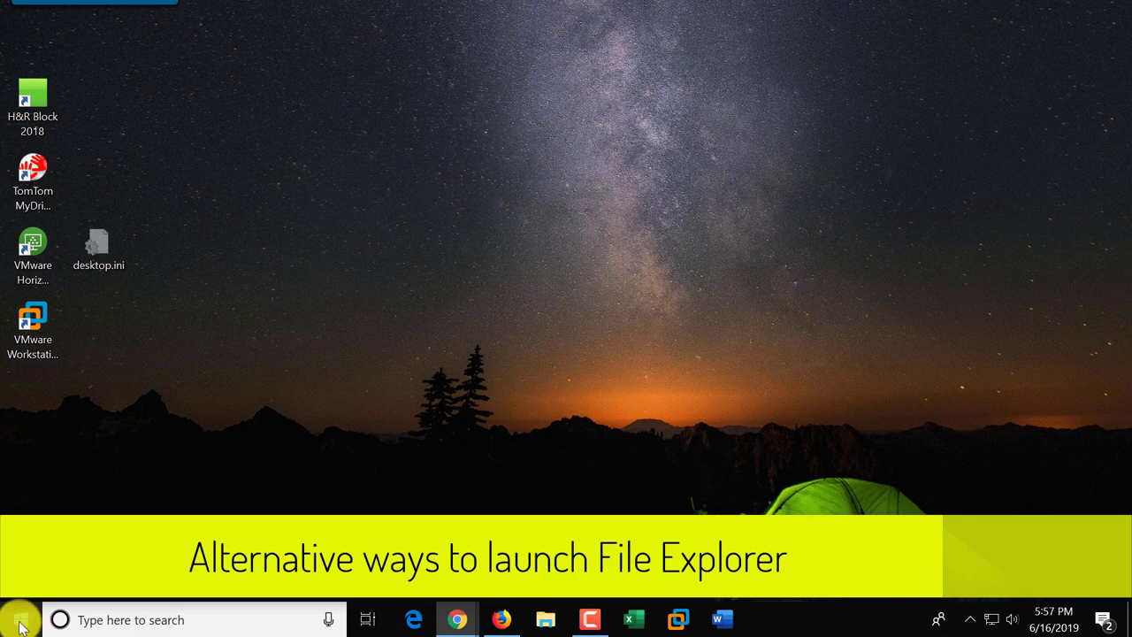
right_click(21, 624)
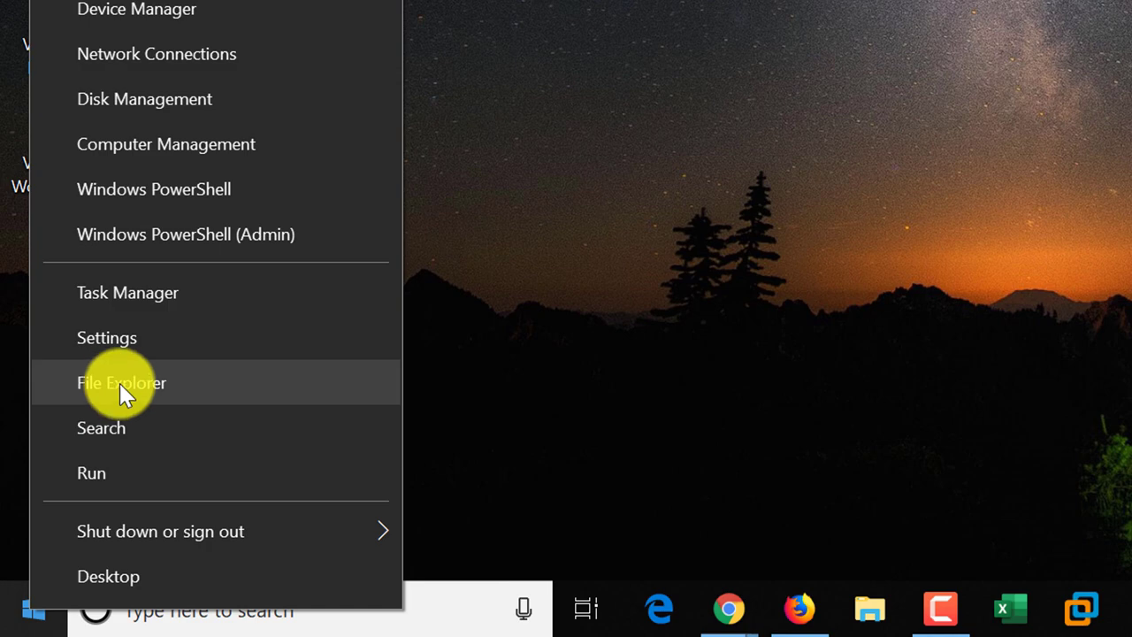
left_click(121, 390)
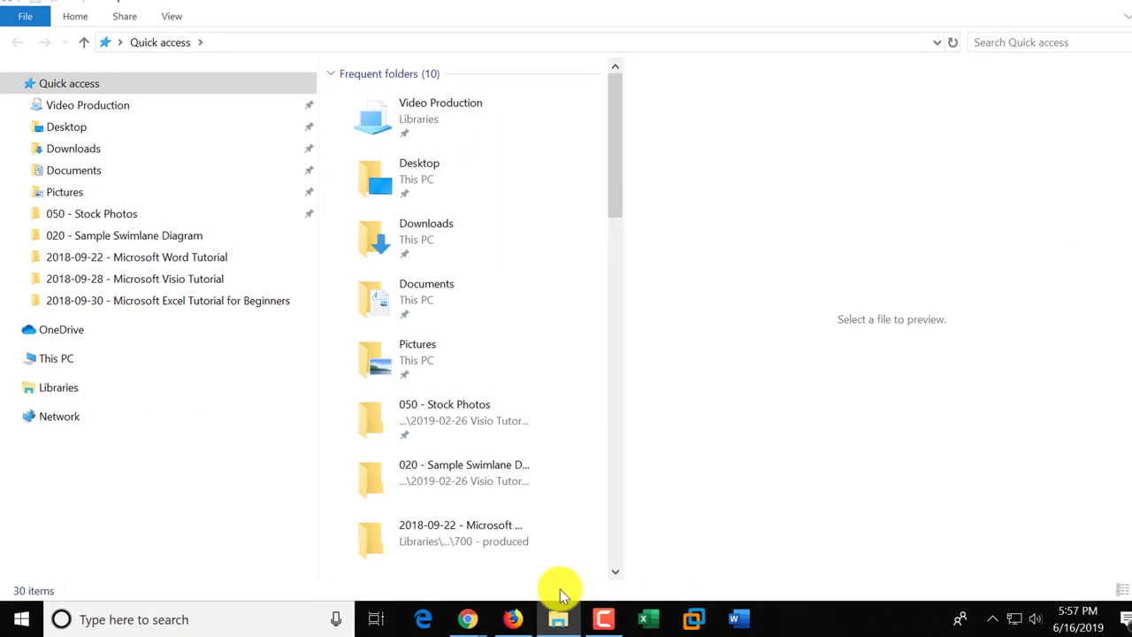
left_click(1116, 10)
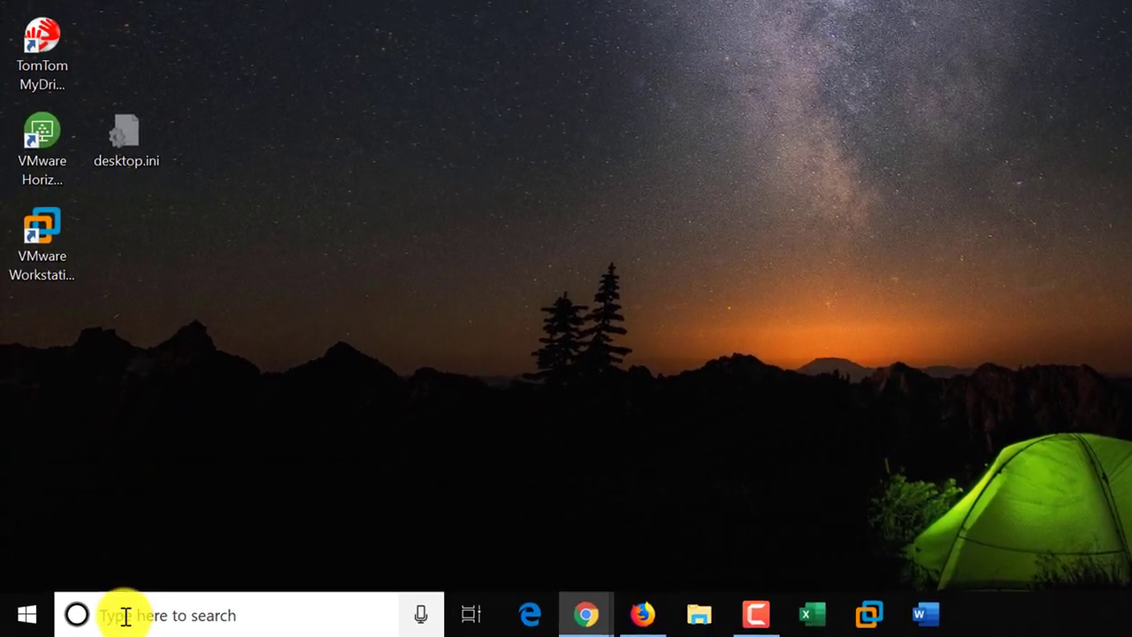
Step: Launch File Explorer through a Windows search for "file"
left_click(104, 619)
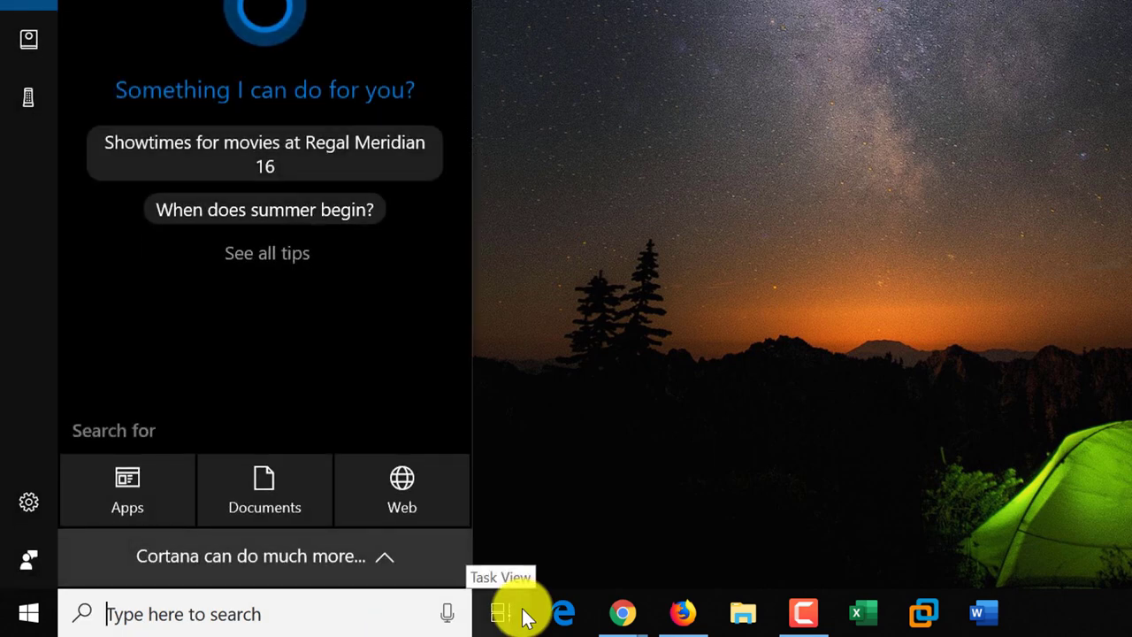
type("file")
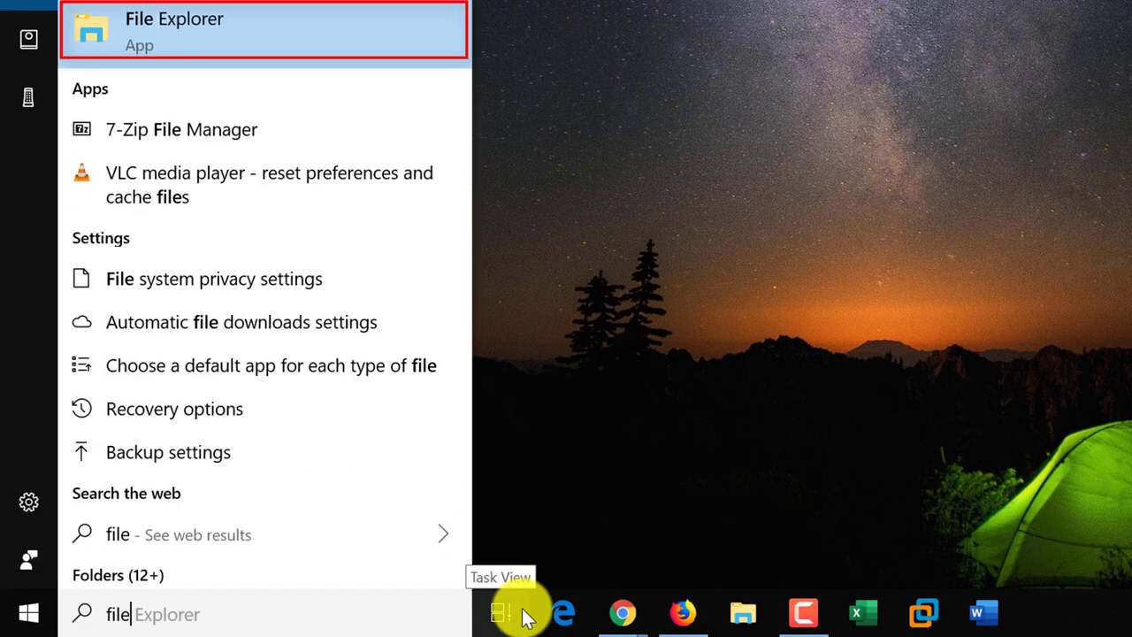
left_click(170, 27)
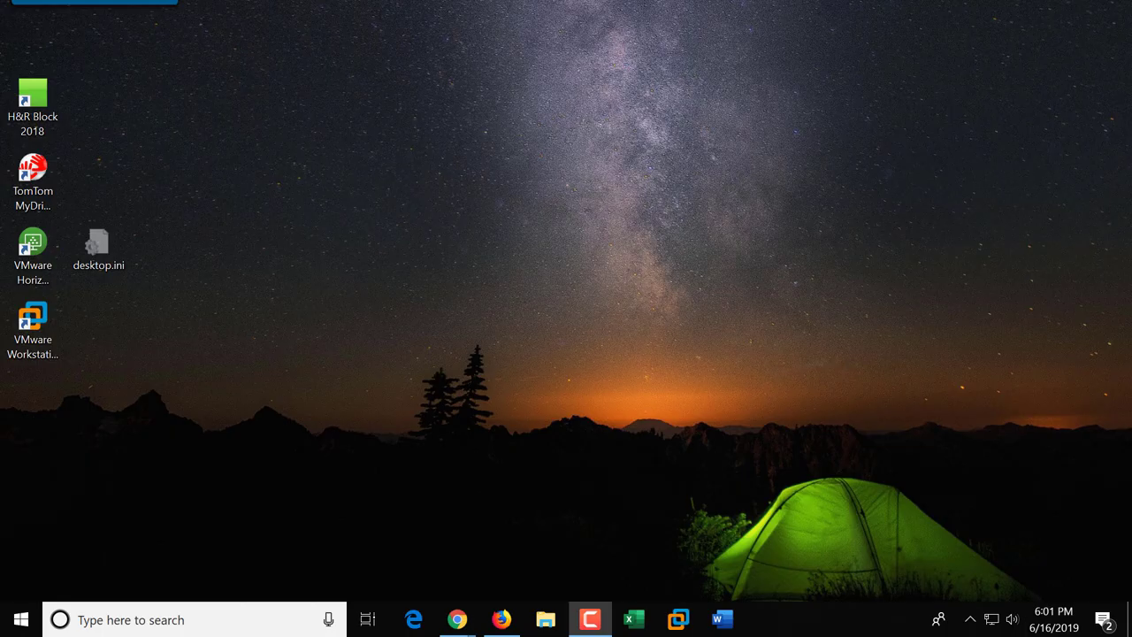
Step: Open File Explorer and unpin the Pictures folder from Quick access
left_click(547, 623)
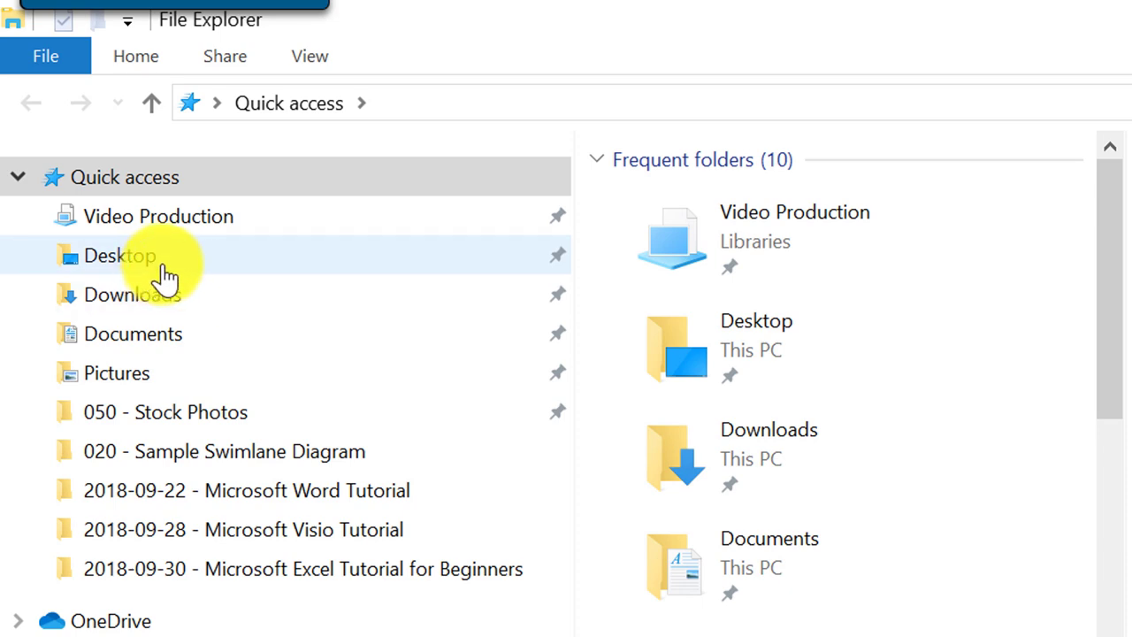
right_click(137, 381)
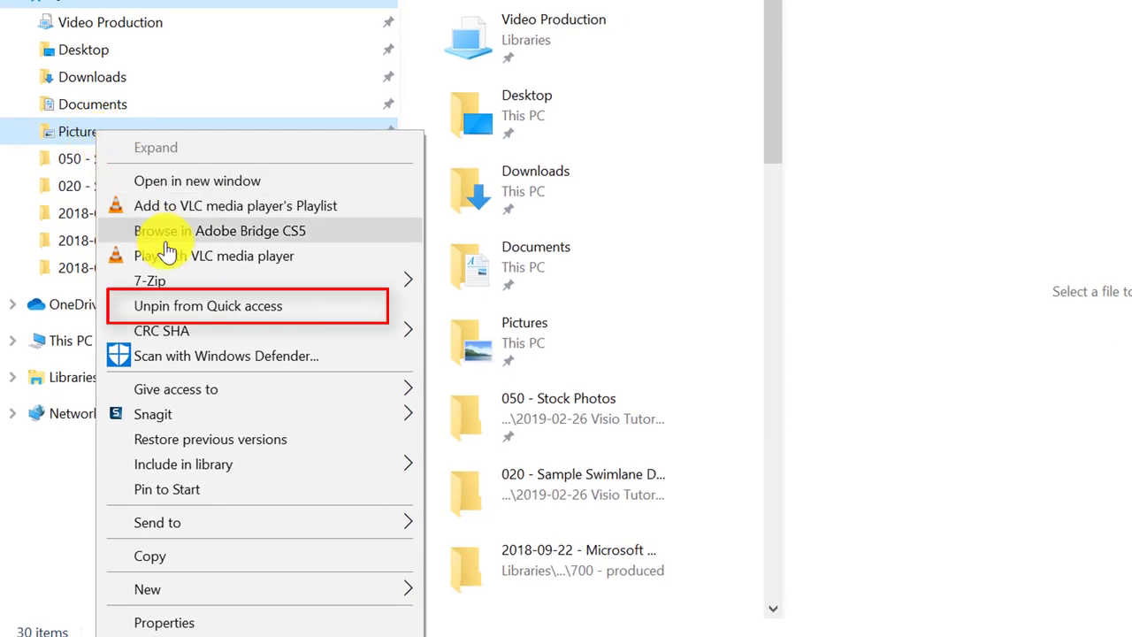
left_click(192, 309)
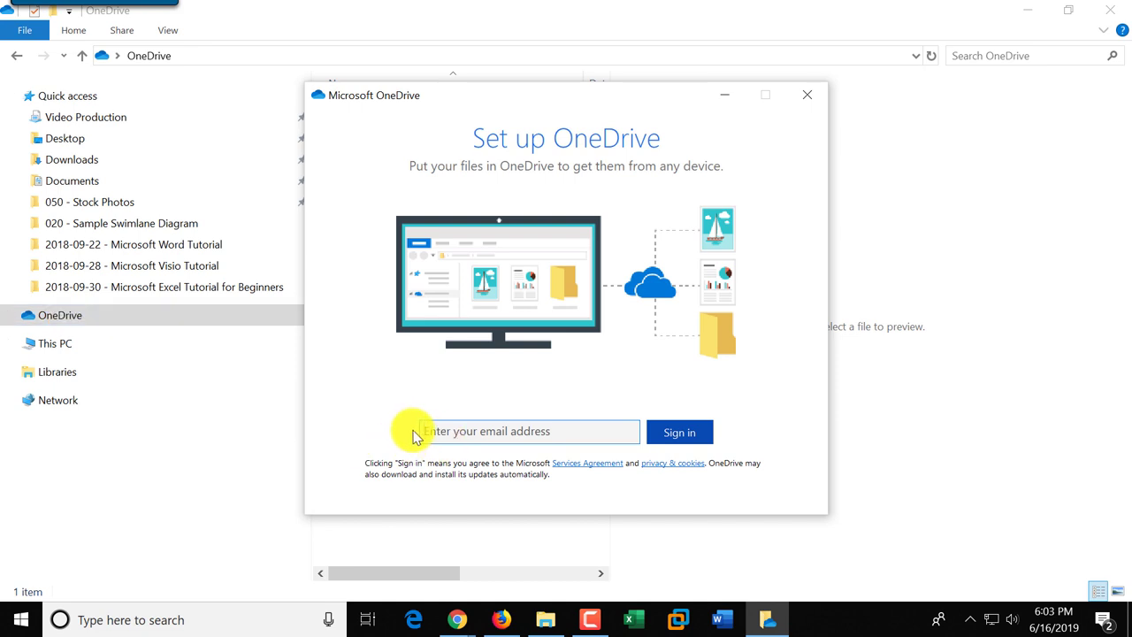
Step: Check the e-mail sign-in field of the OneDrive setup window and close the window without signing in
left_click(567, 432)
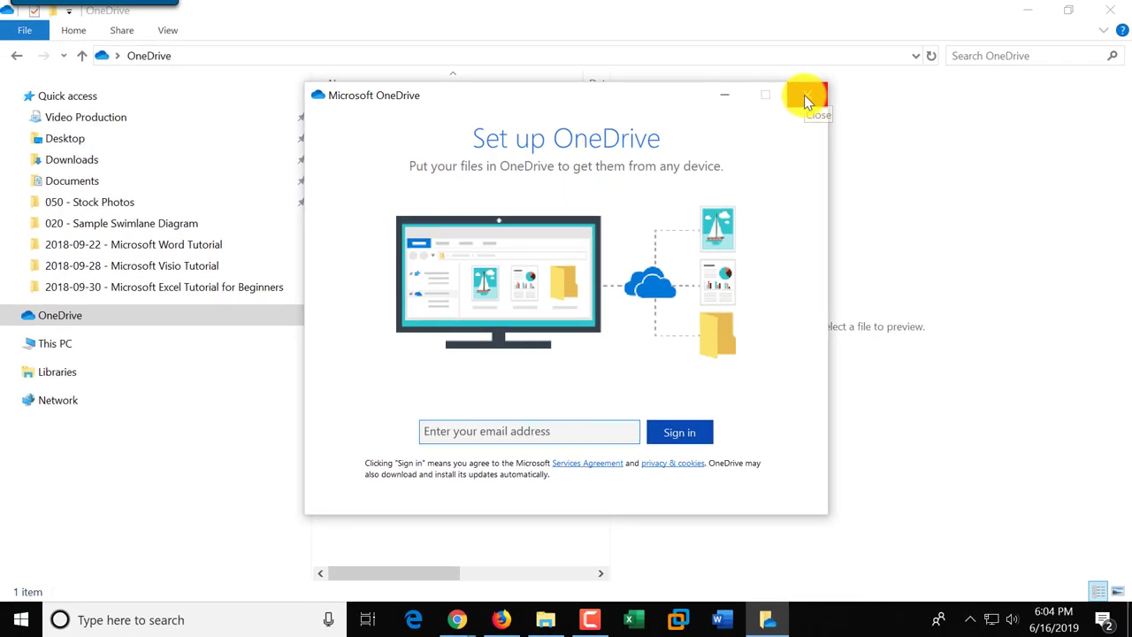
left_click(804, 98)
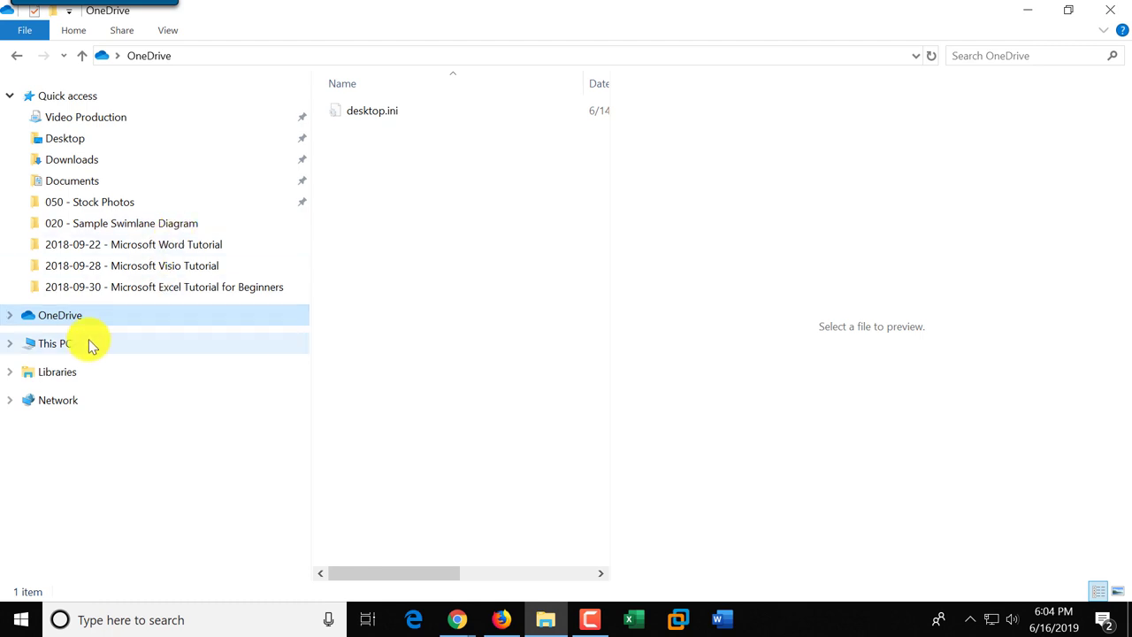
Step: Browse This PC, open the Documents folder and widen the file list to reveal the Type and Size columns
left_click(51, 344)
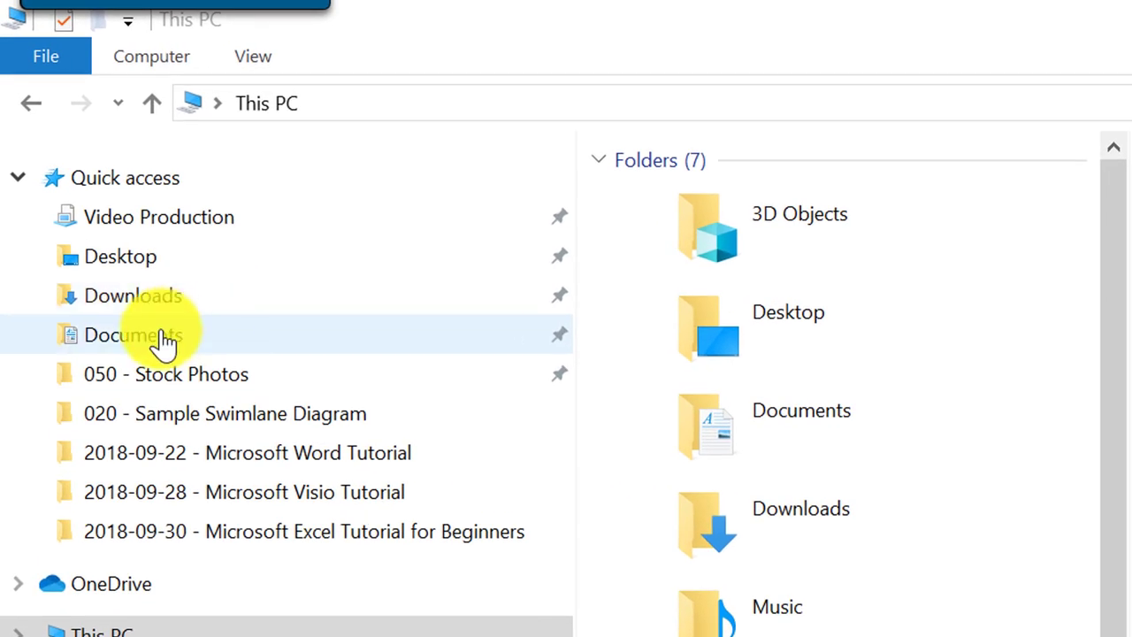
left_click(158, 340)
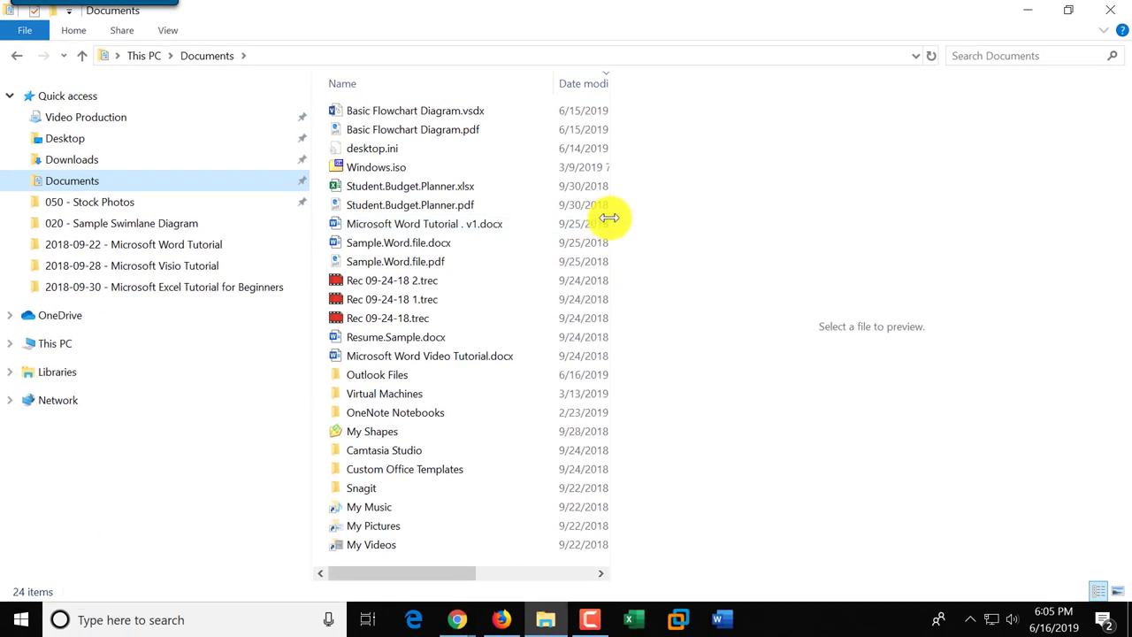
left_click_drag(610, 217, 891, 254)
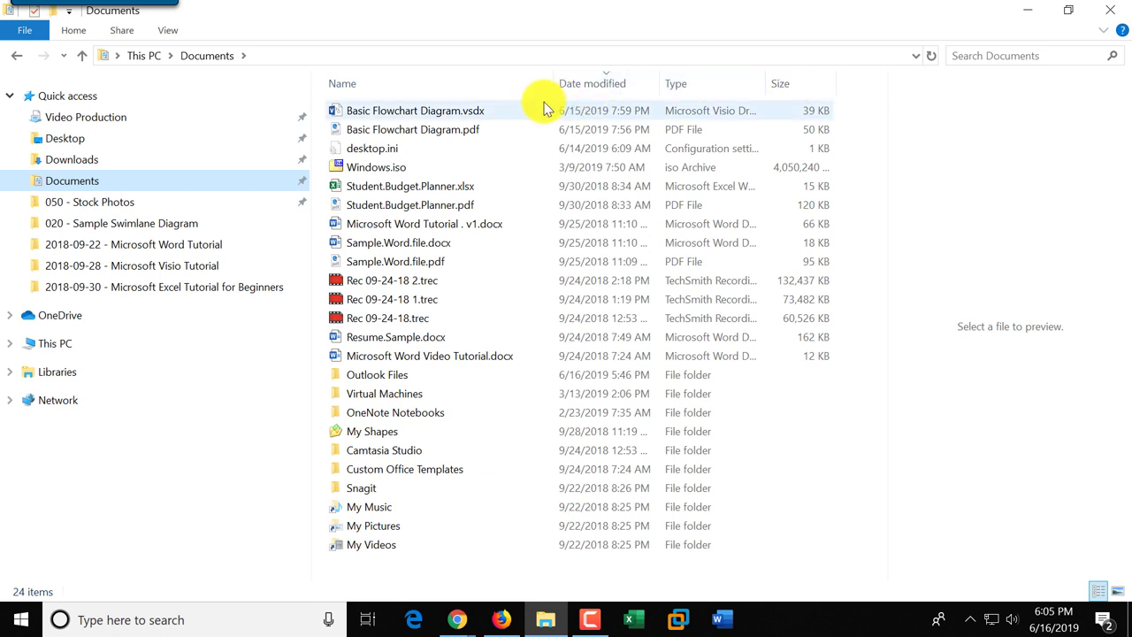
Step: Examine the file management, sharing and view commands available for the Documents folder
mouse_move(482, 113)
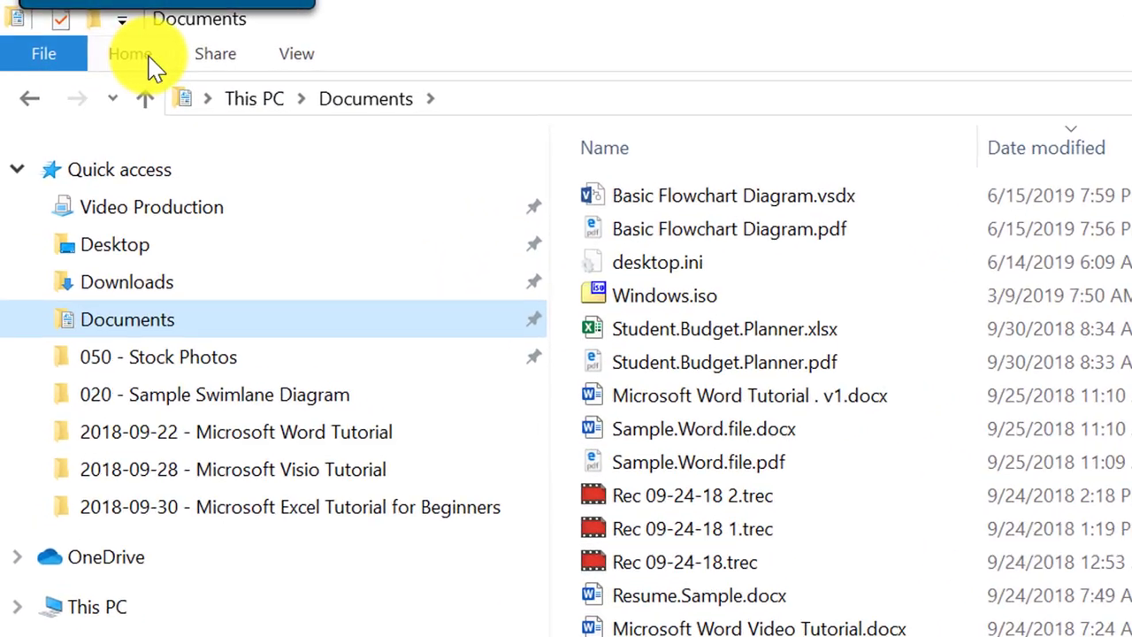
left_click(132, 66)
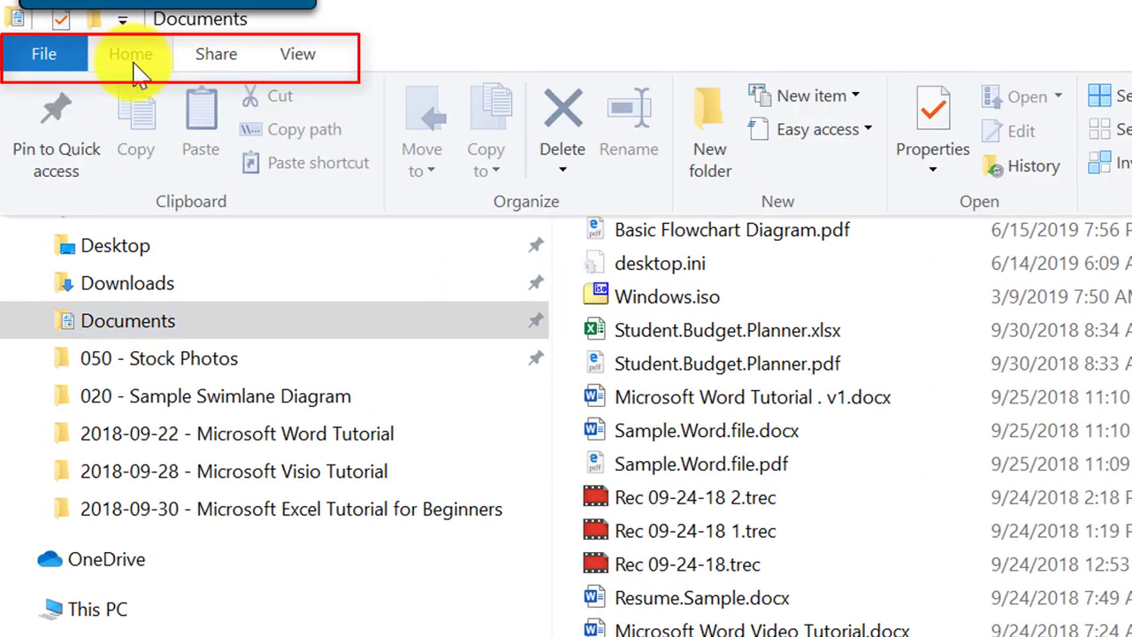
left_click(215, 60)
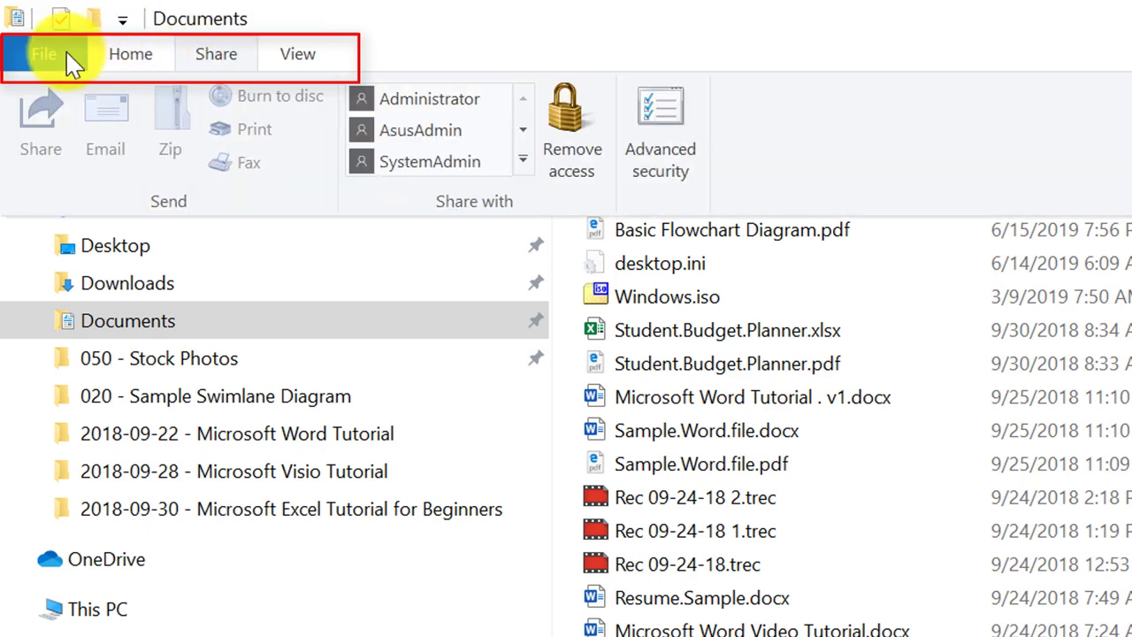
left_click(160, 59)
left_click(217, 59)
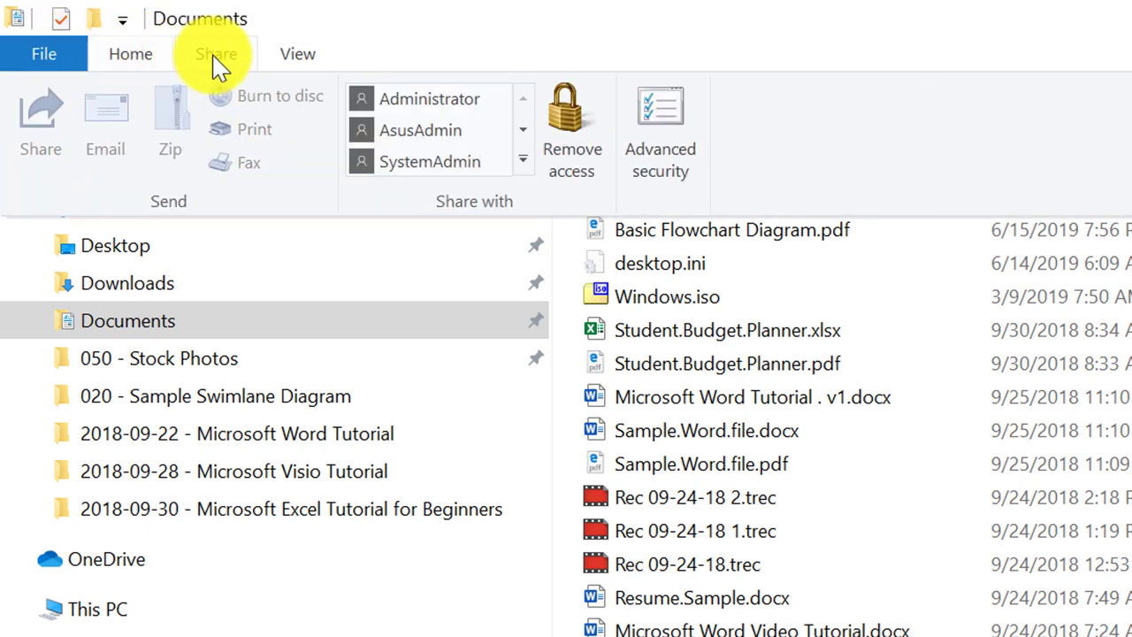
left_click(298, 56)
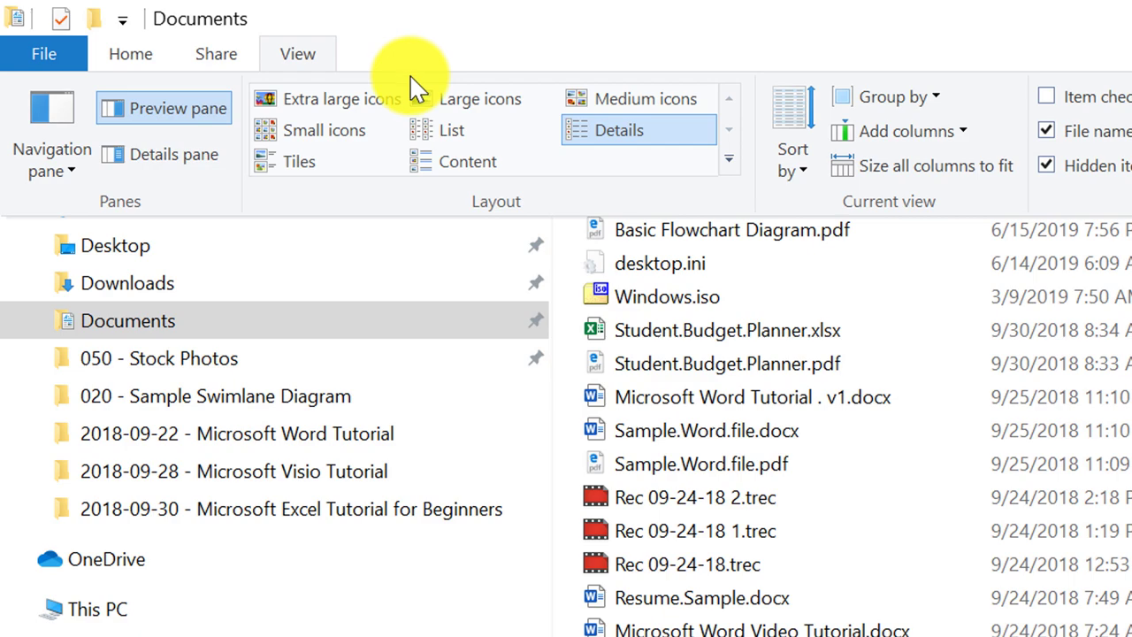
Step: Create a new folder named Documents inside the Documents folder
left_click(128, 60)
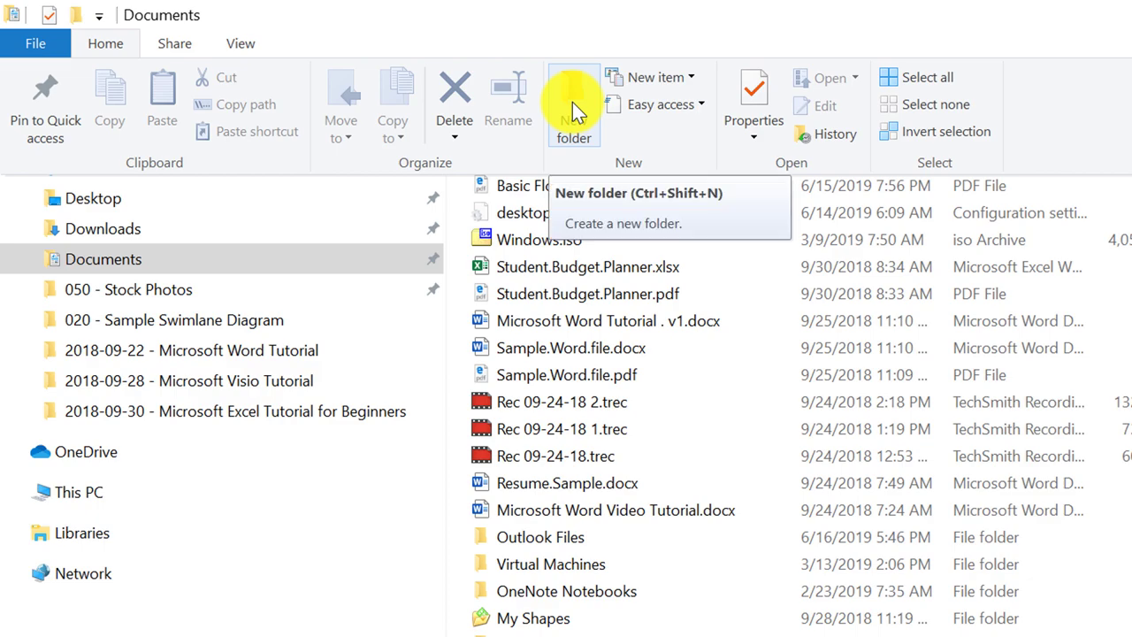
left_click(573, 105)
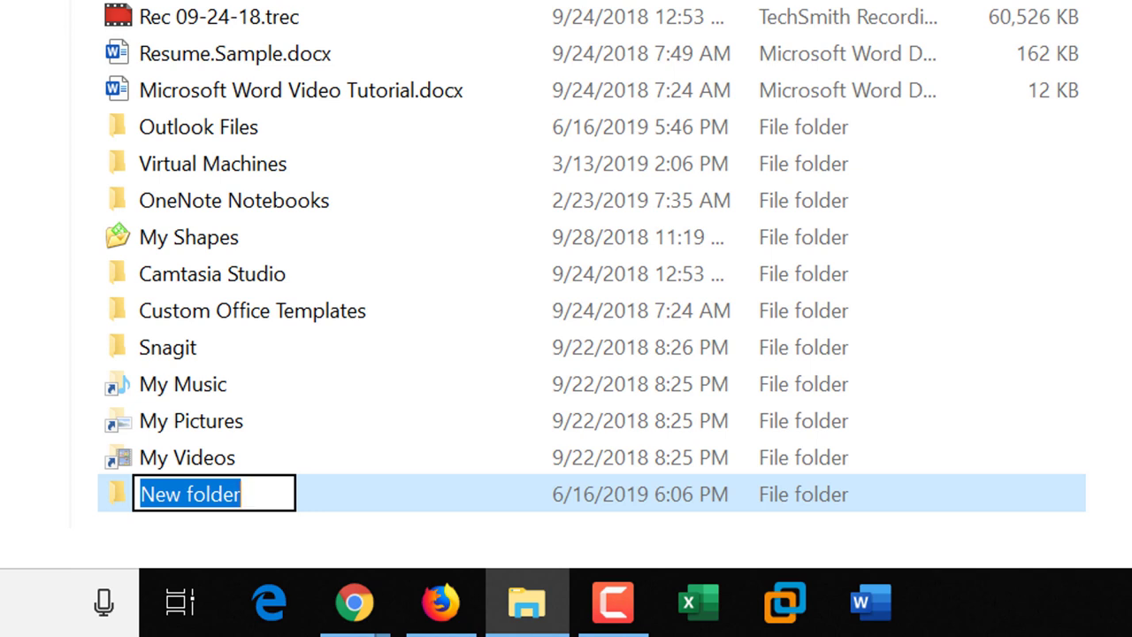
type("Documents")
key("Return")
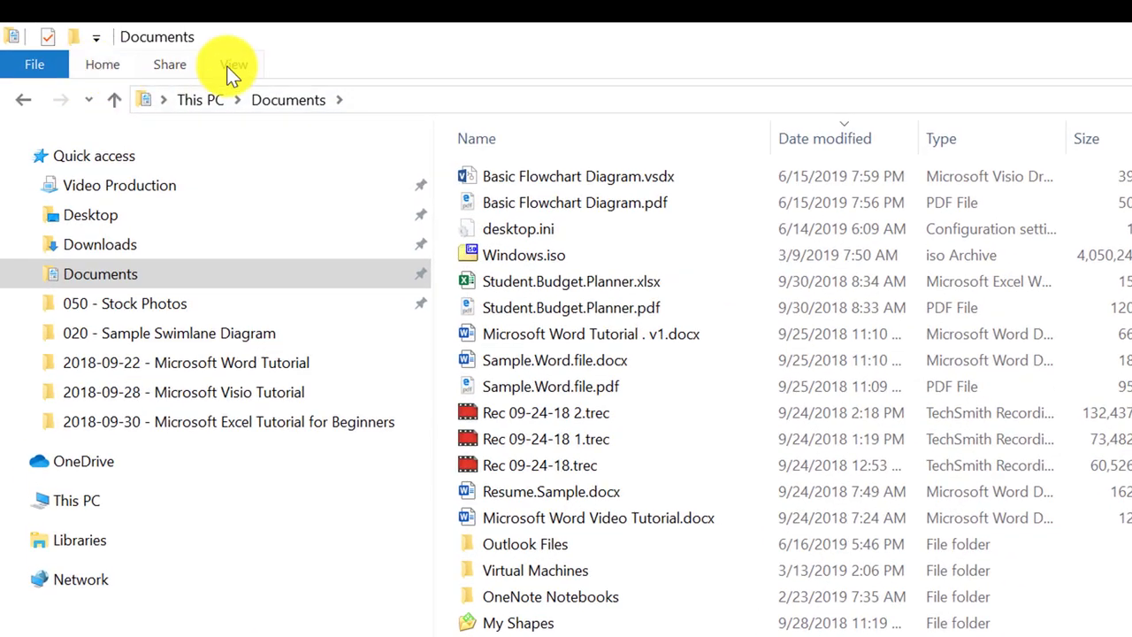
Step: Switch the Documents folder's layout to List
left_click(230, 65)
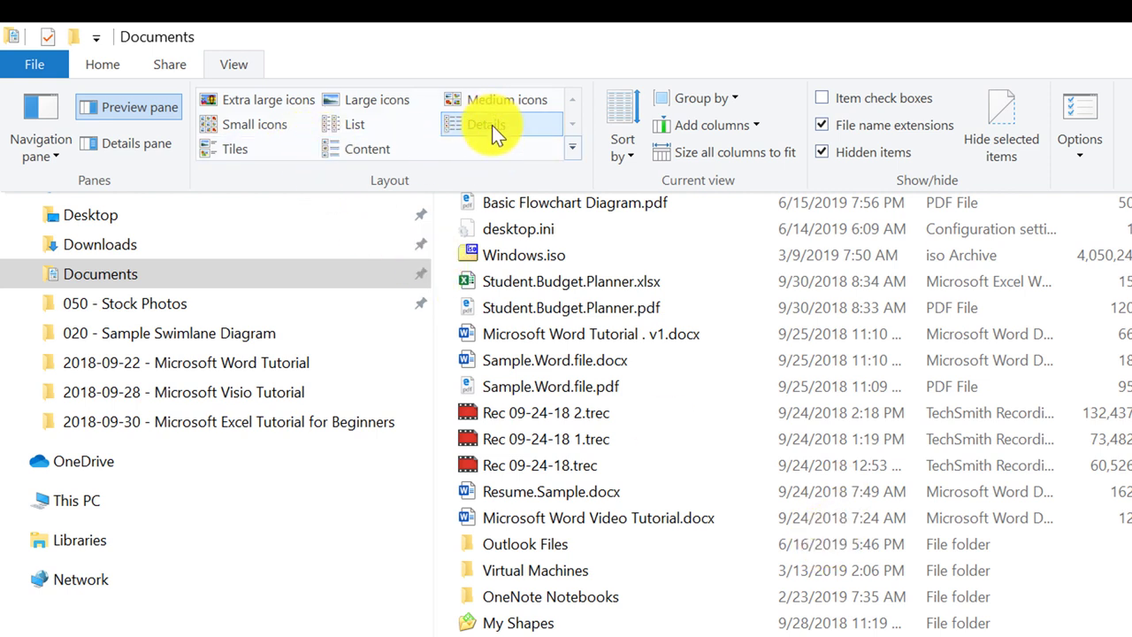
left_click(347, 124)
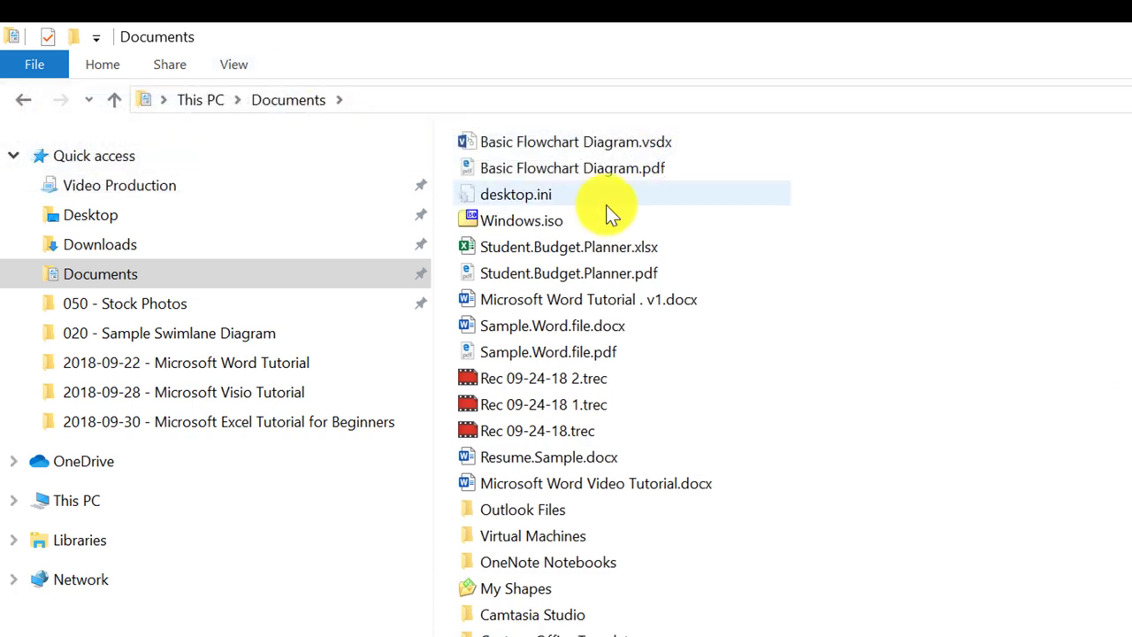
Step: Review the general settings in Folder Options and cancel the dialog
left_click(236, 65)
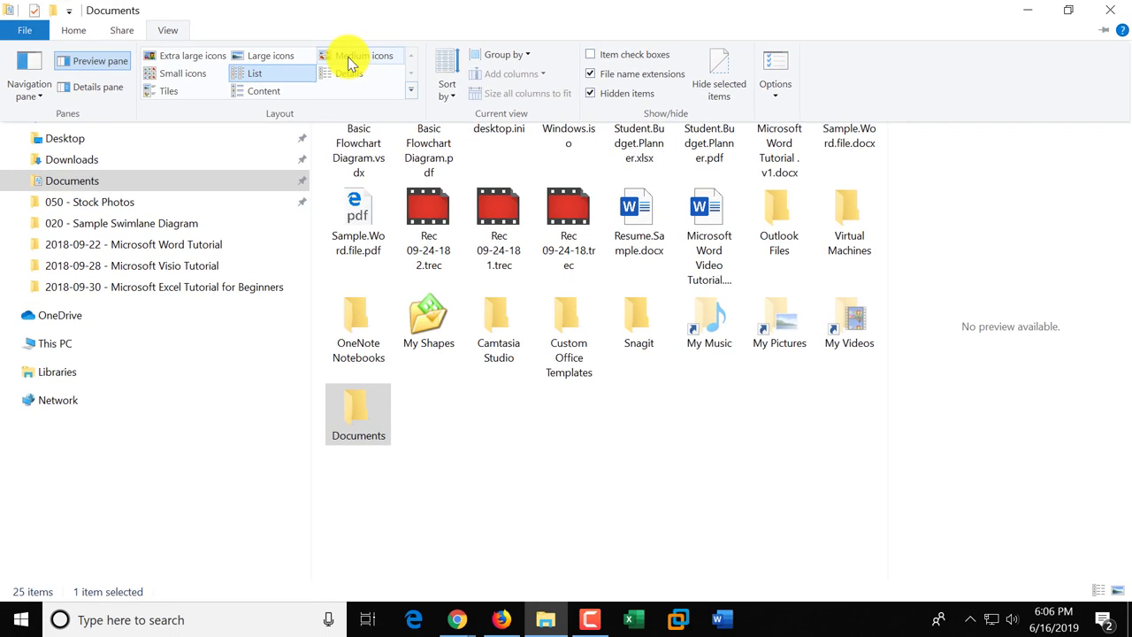
left_click(775, 71)
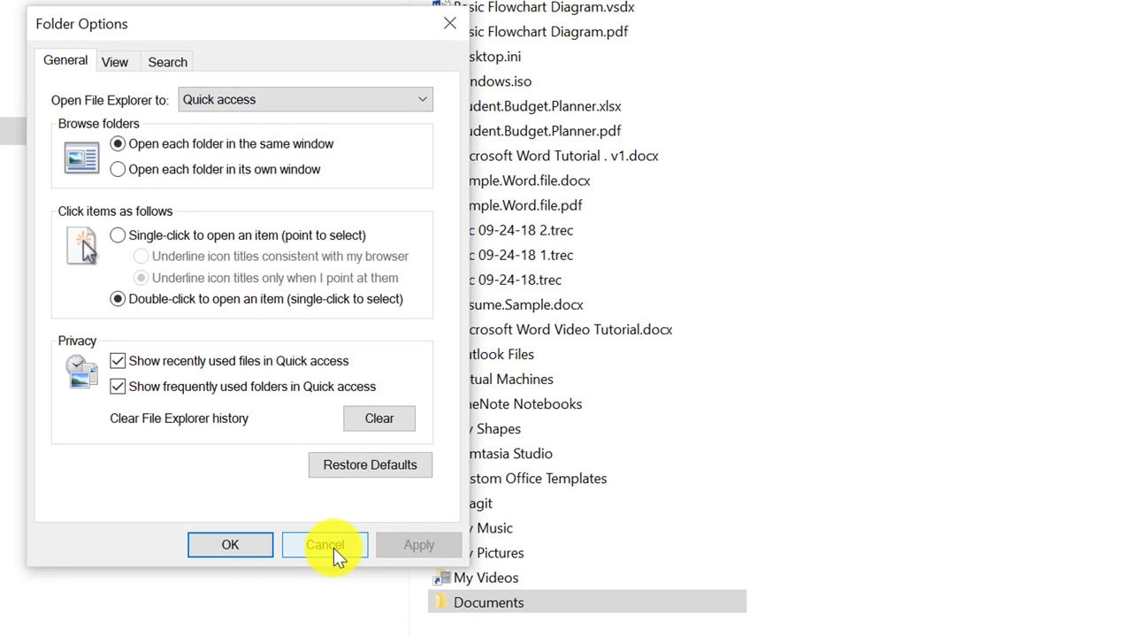
left_click(328, 545)
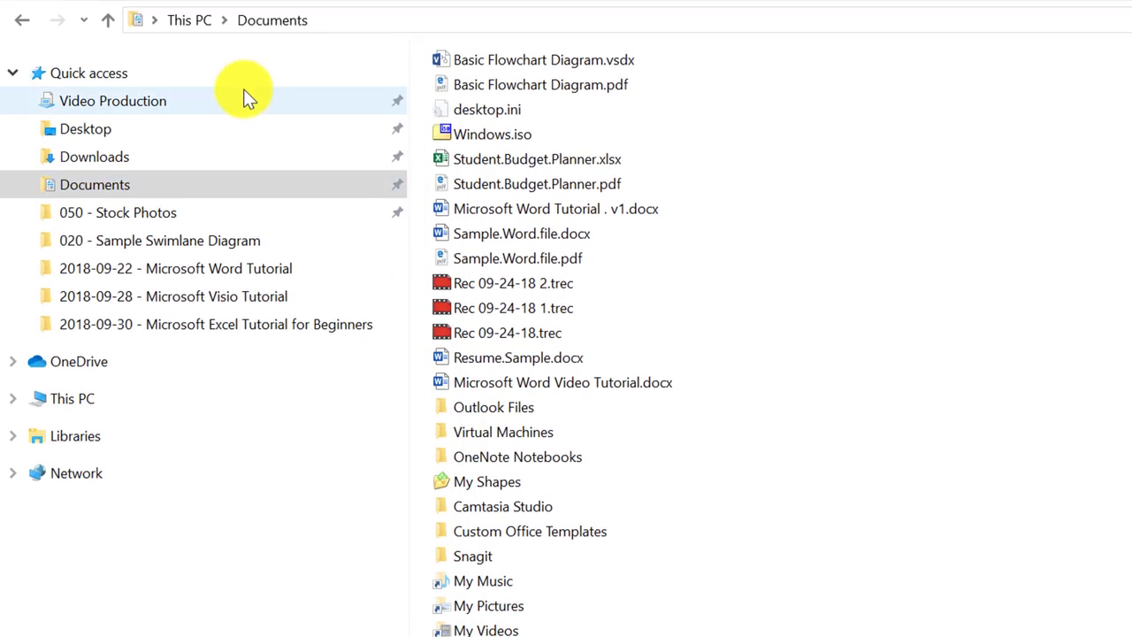
Step: Review the view and search settings in Folder Options, including hiding extensions for known file types, and cancel the dialog
left_click(226, 38)
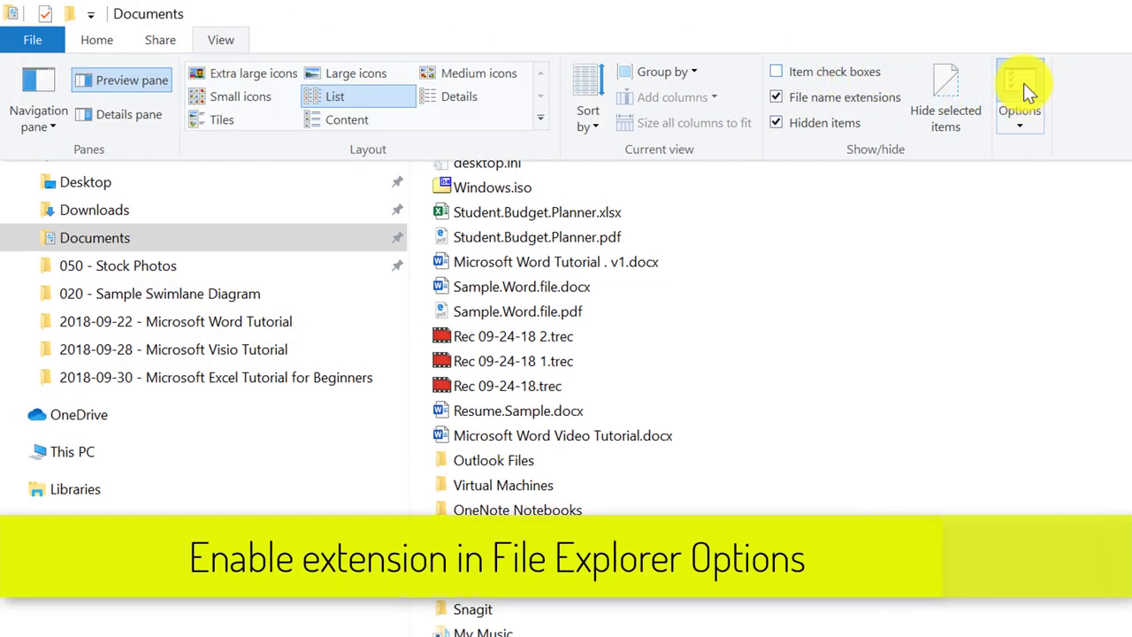
left_click(1023, 88)
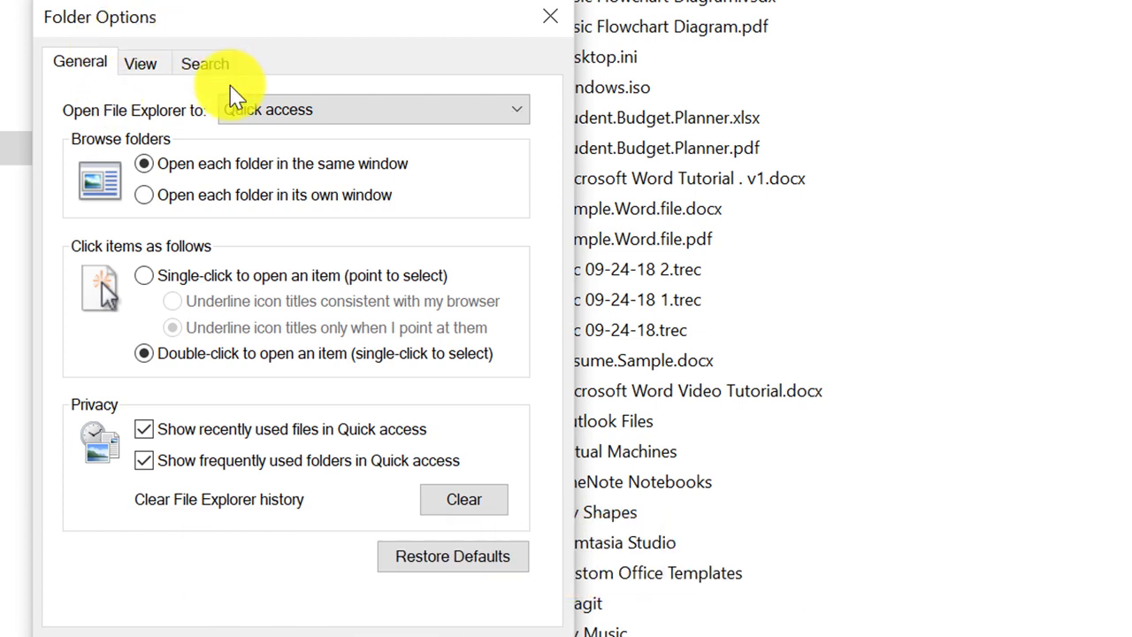
left_click(143, 65)
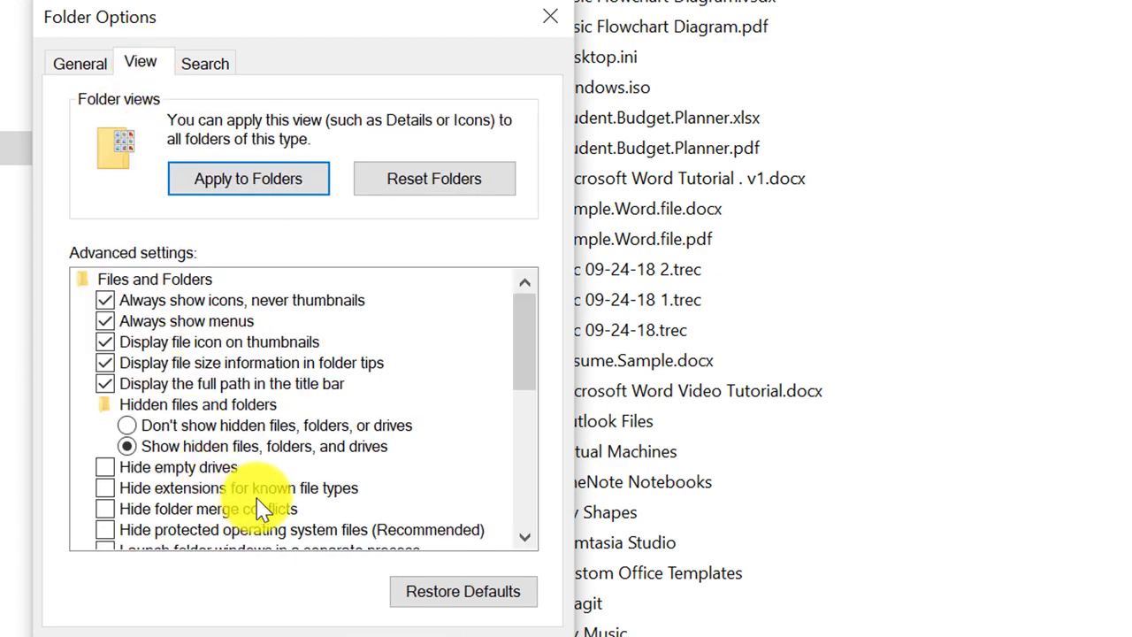
scroll(262, 509, "down", 1)
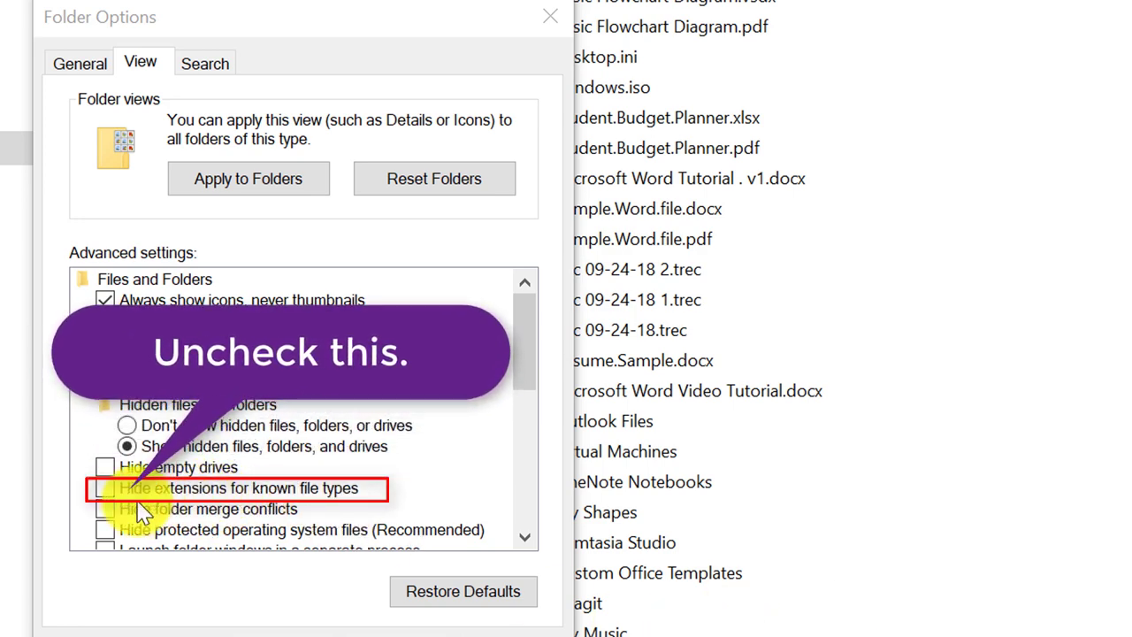
left_click(105, 488)
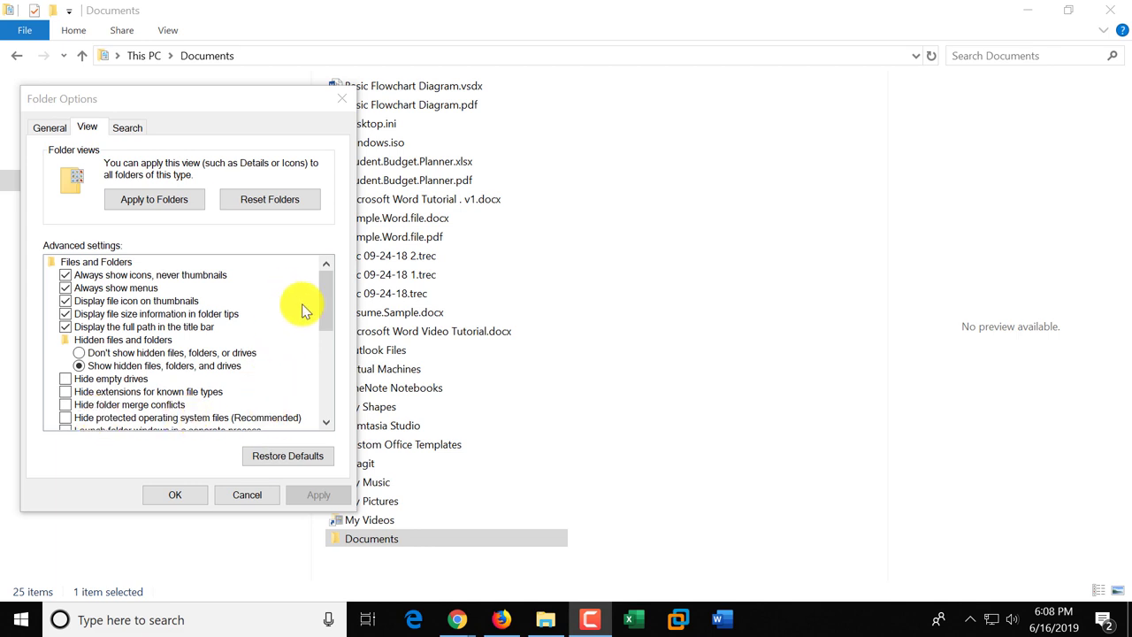
left_click(126, 128)
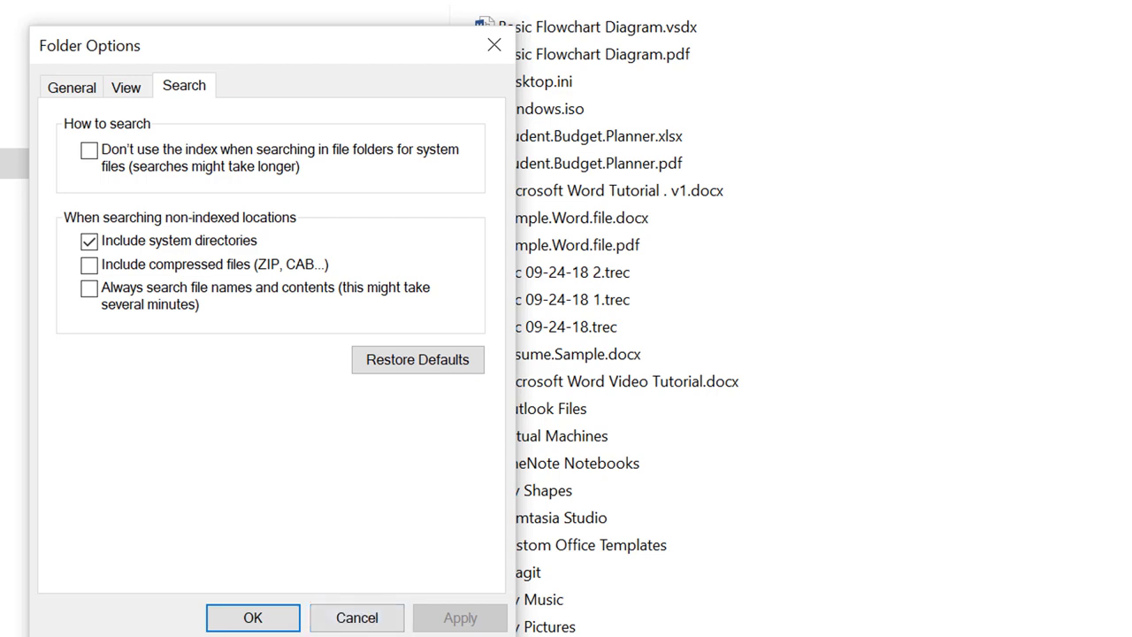
left_click(359, 619)
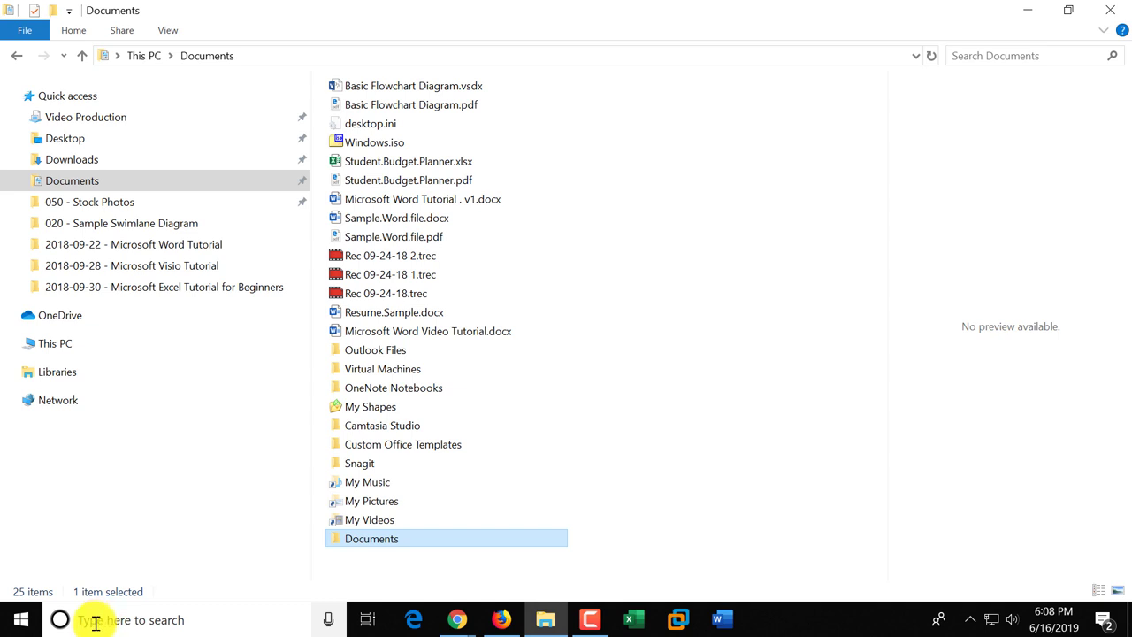
Step: Open the Windows search pane to look at its search categories and close it
left_click(85, 620)
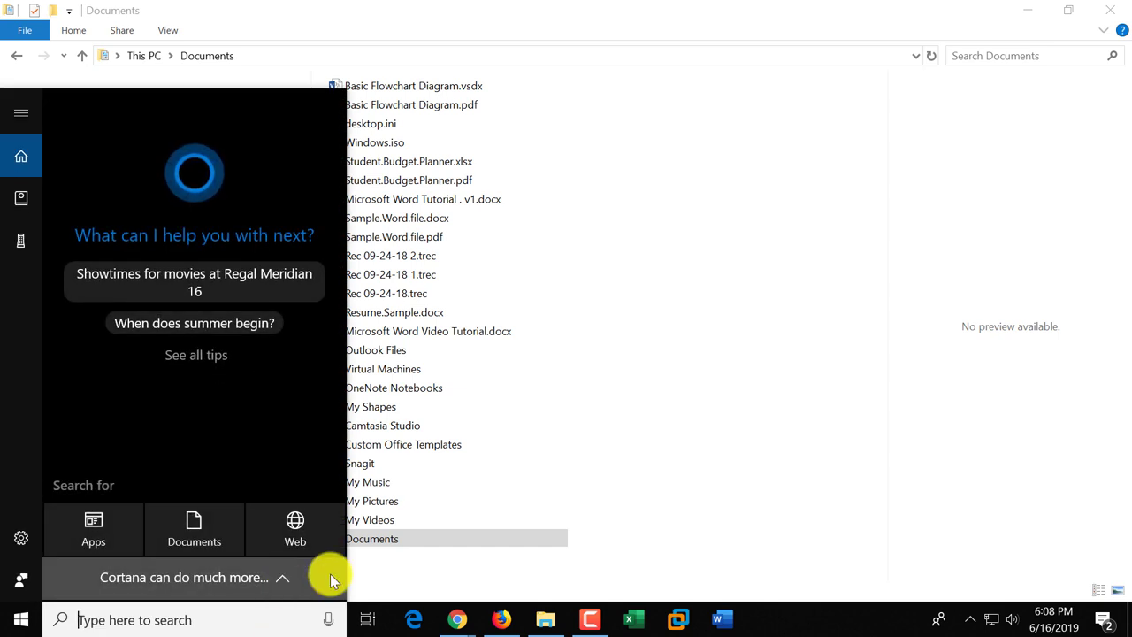
left_click(422, 580)
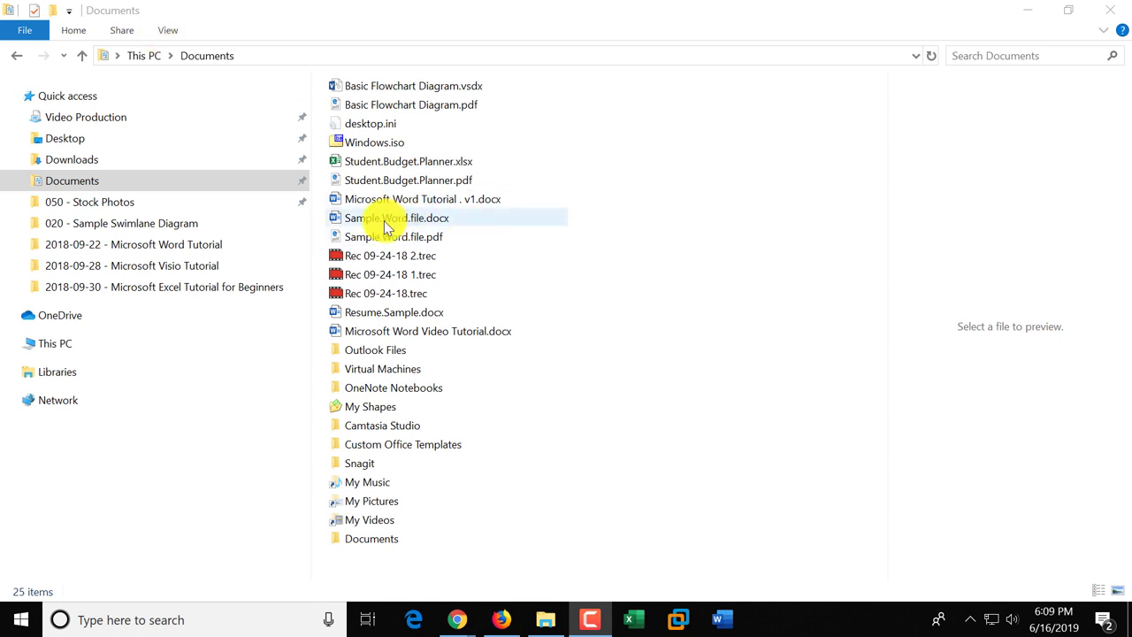
Step: Preview Sample.Word.file.docx and widen the preview area
left_click(434, 223)
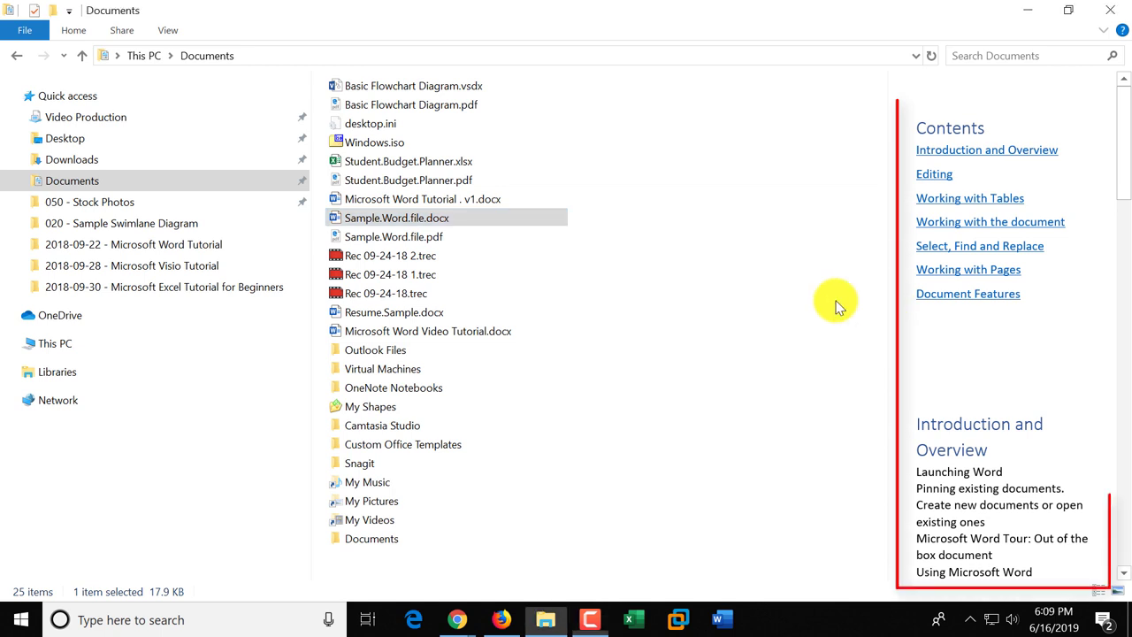
left_click_drag(852, 316, 659, 334)
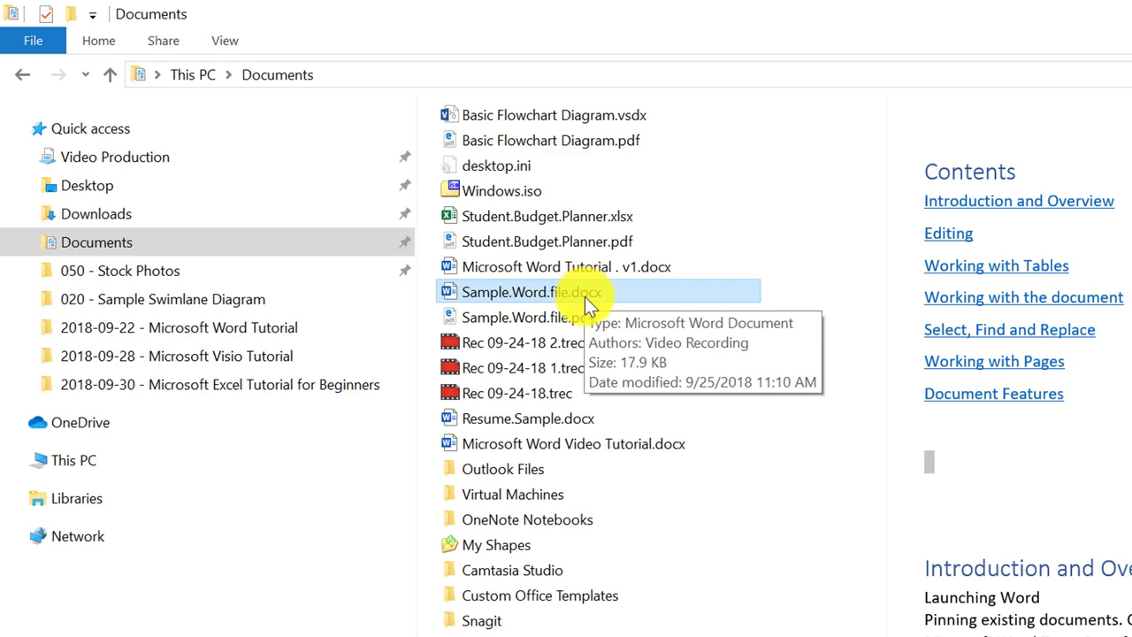
Step: Duplicate Sample.Word.file.docx within the same Documents folder
right_click(587, 294)
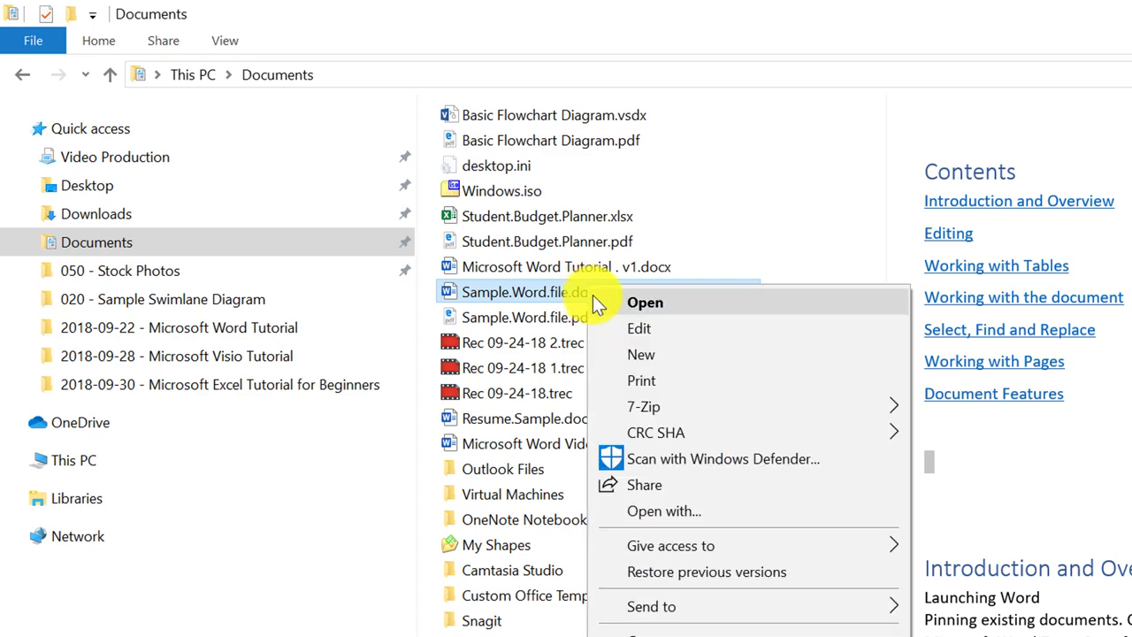
left_click(676, 479)
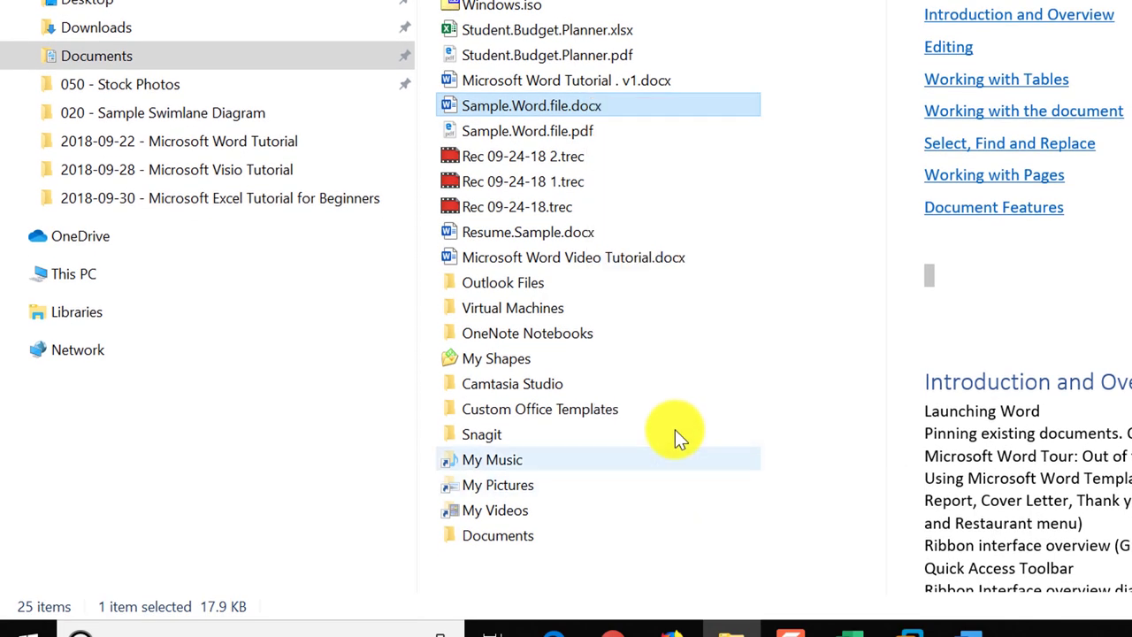
right_click(645, 355)
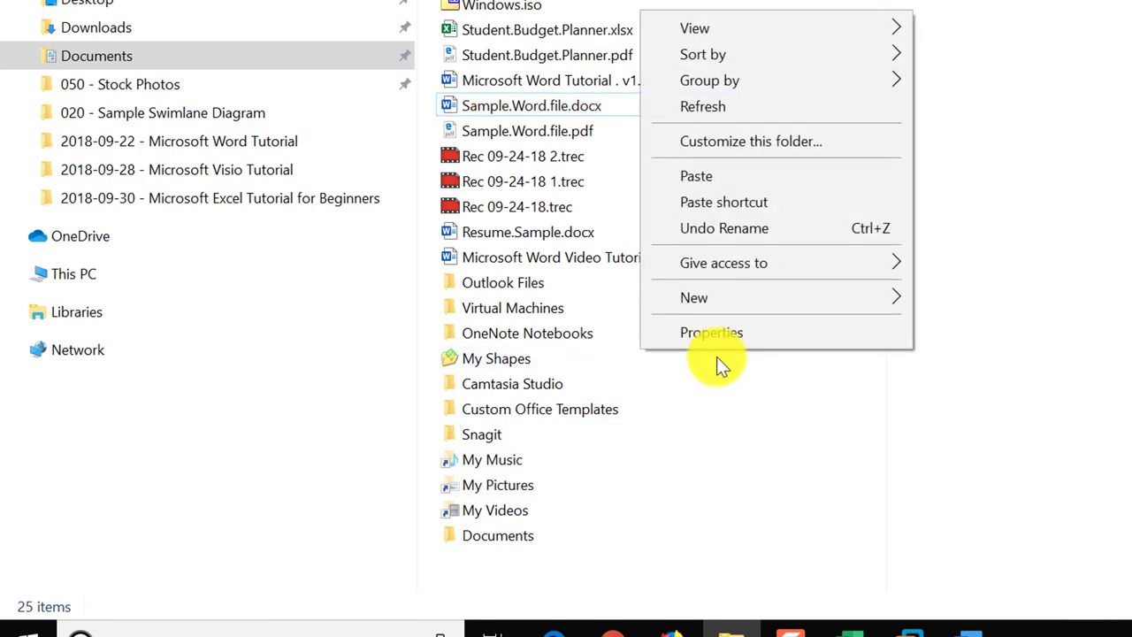
left_click(723, 179)
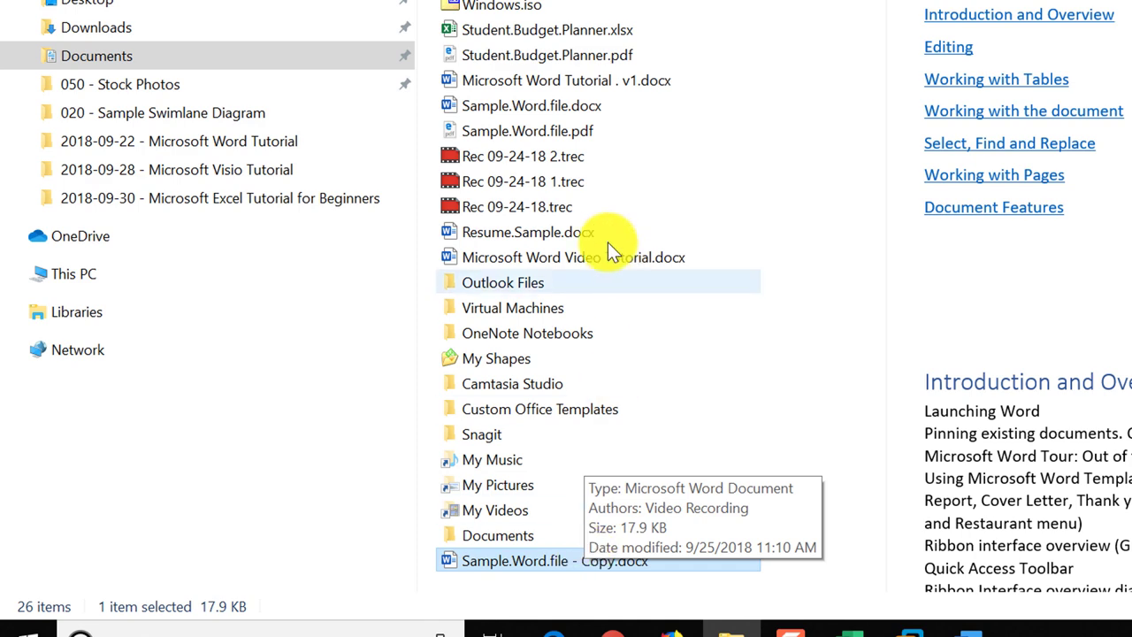
Step: Copy Sample.Word.file.docx into the nested Documents folder
left_click(550, 107)
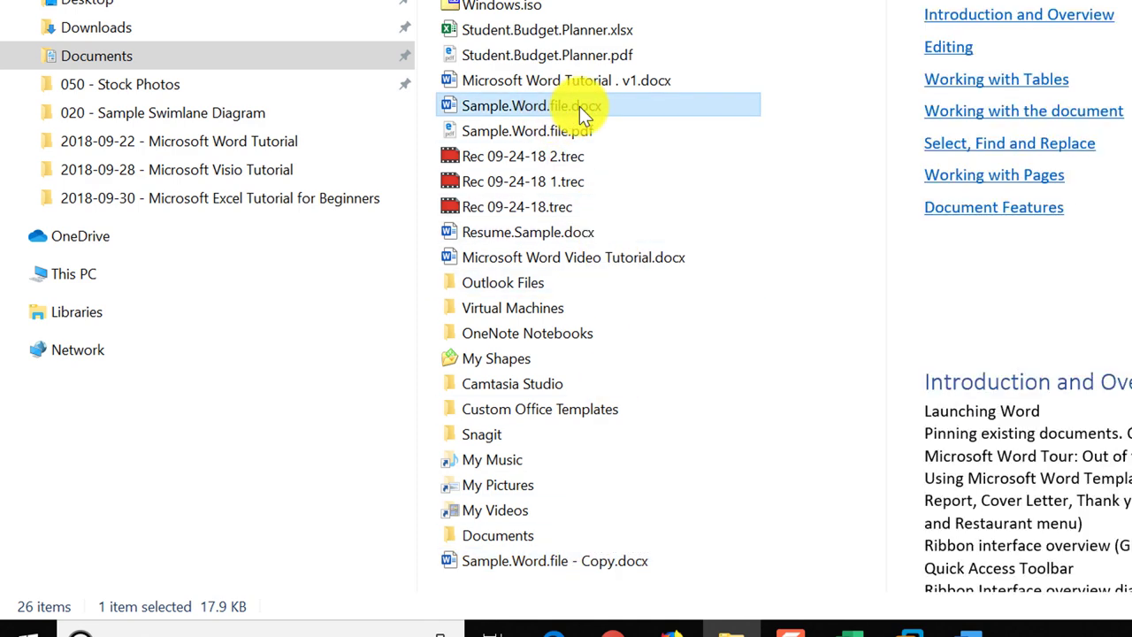
right_click(579, 106)
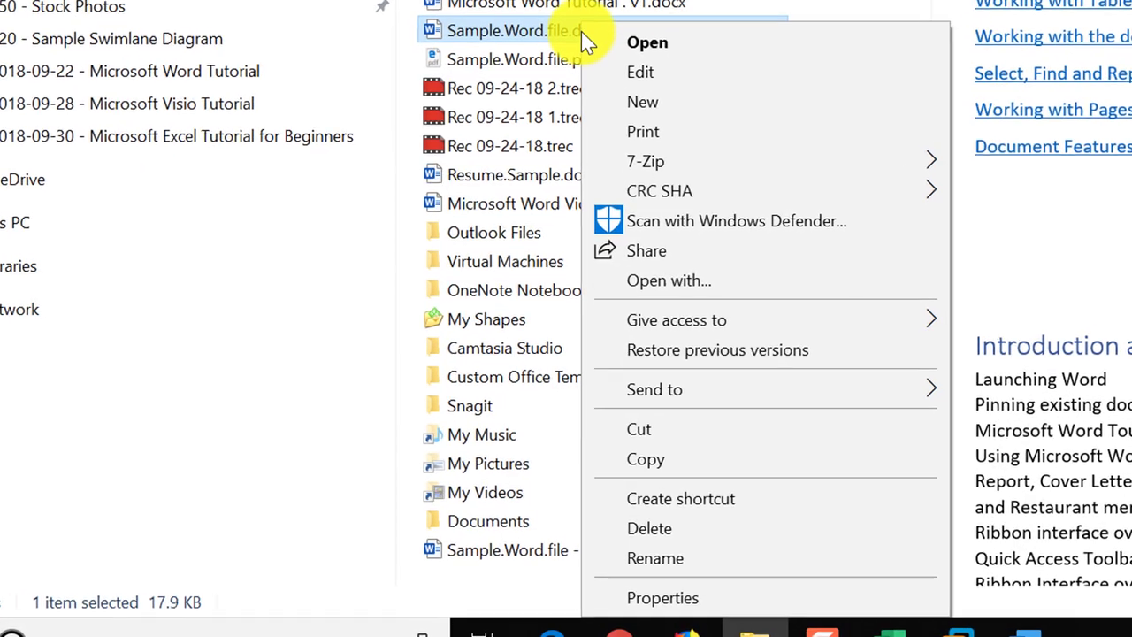
left_click(669, 462)
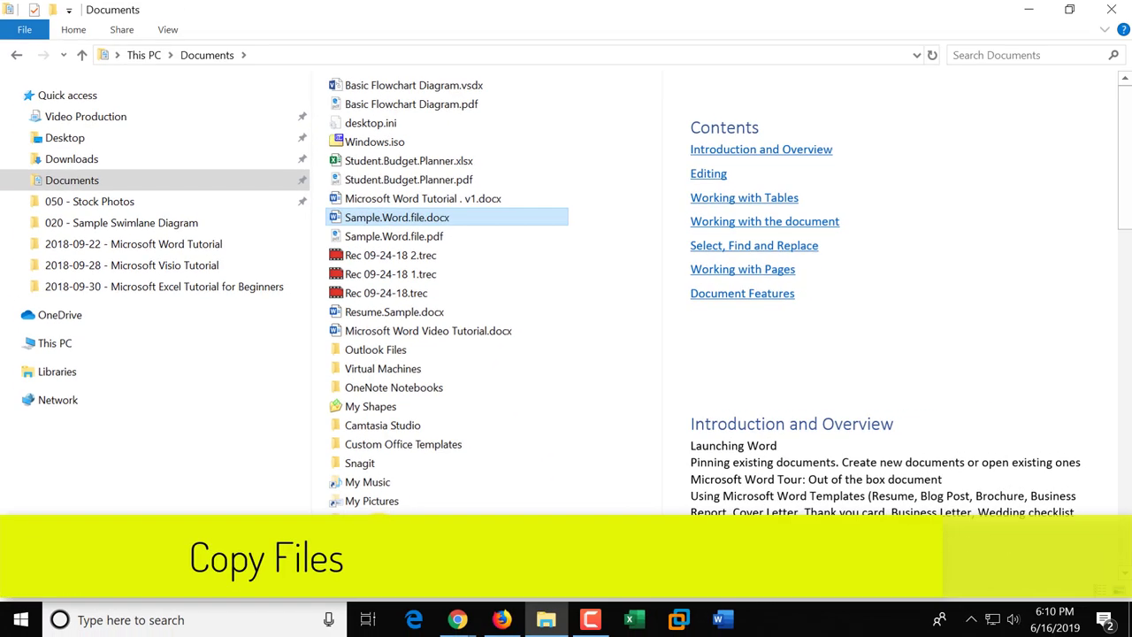
double_click(382, 484)
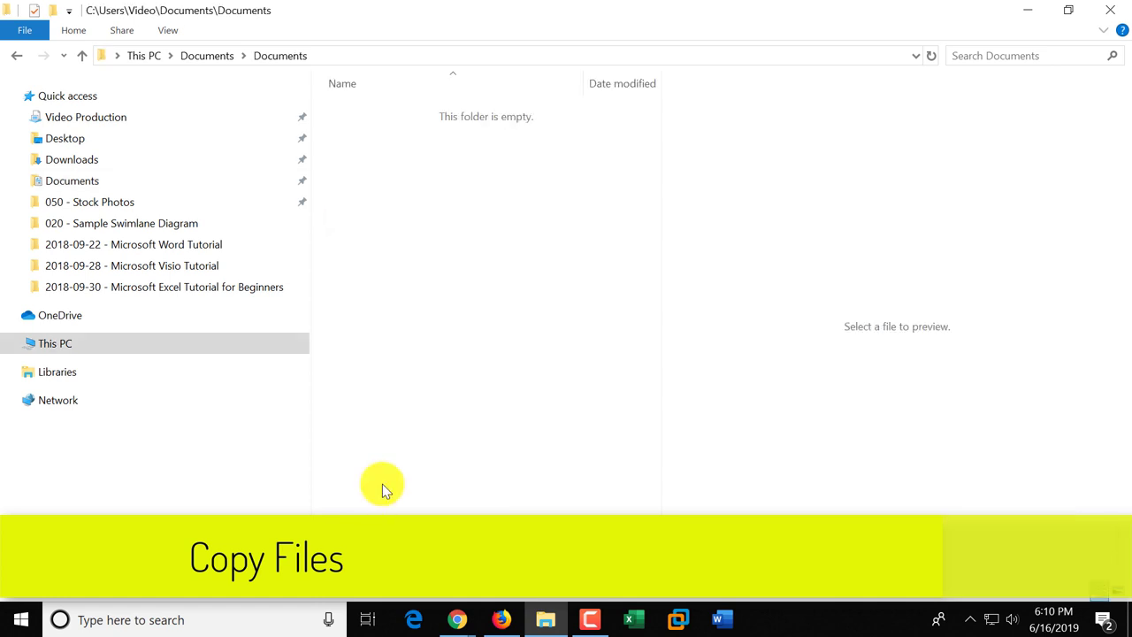
right_click(345, 157)
left_click(385, 279)
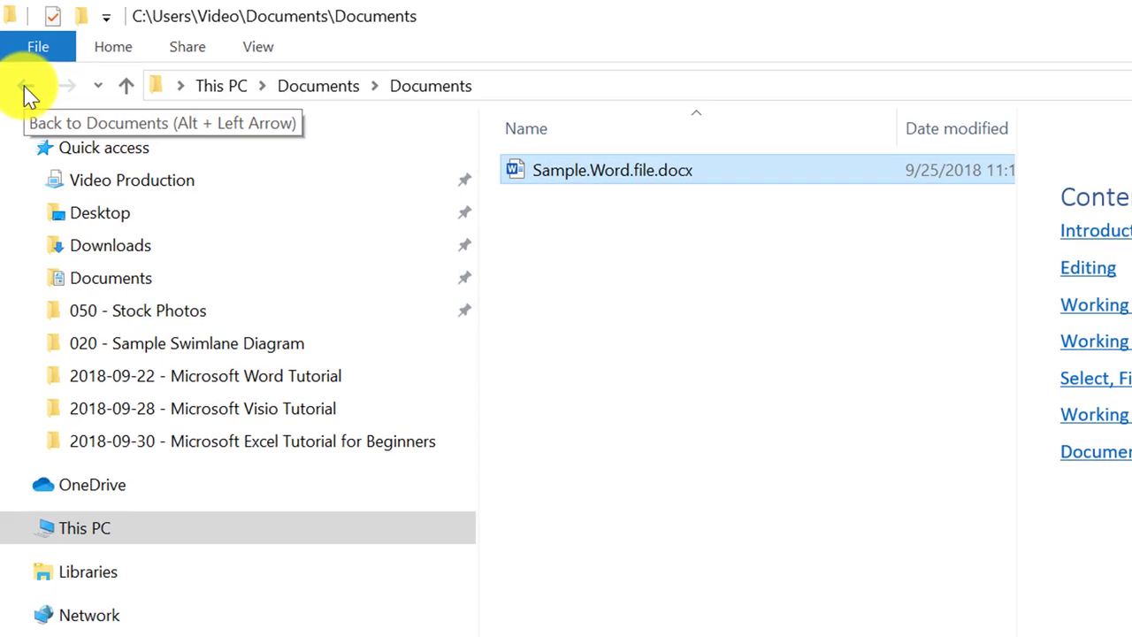
Step: Return to the parent folder, move Sample.Word.file - Copy.docx into the nested Documents folder and open that folder
left_click(27, 88)
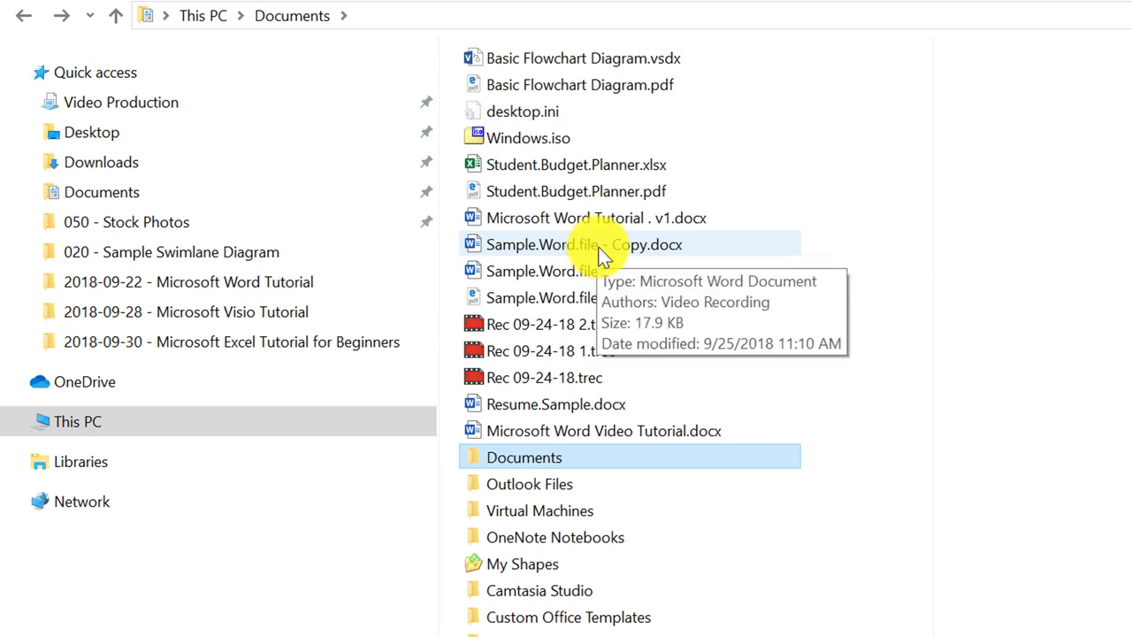
left_click(600, 248)
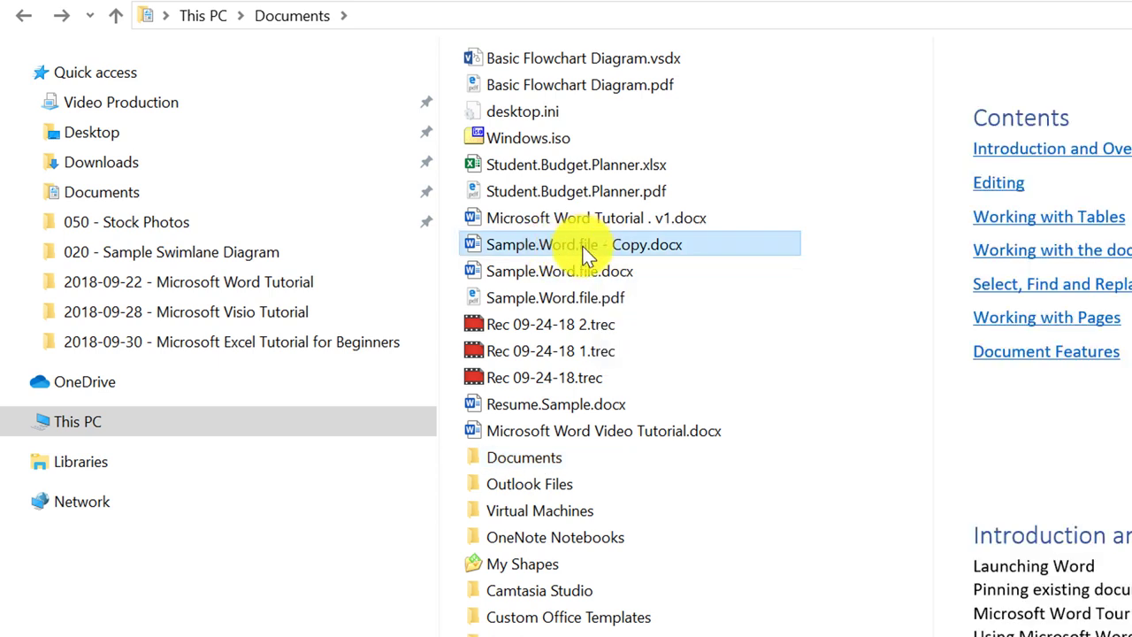
left_click_drag(580, 268, 551, 457)
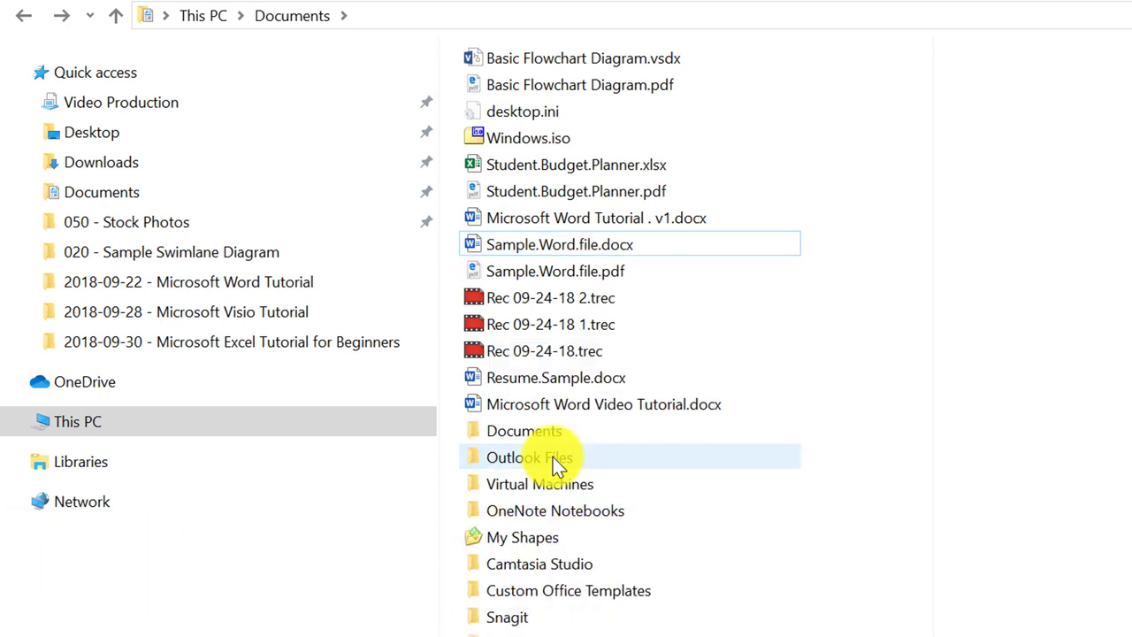
double_click(549, 431)
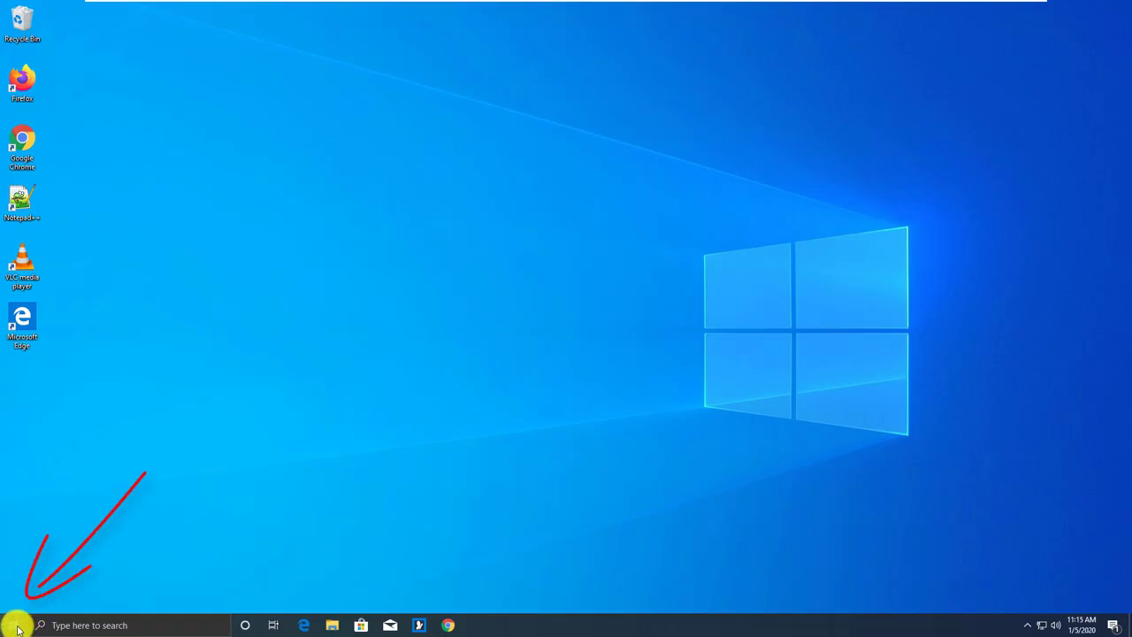
Step: Find and open the Windows Search settings by searching in Windows Settings for "windows sear"
left_click(14, 625)
left_click(12, 572)
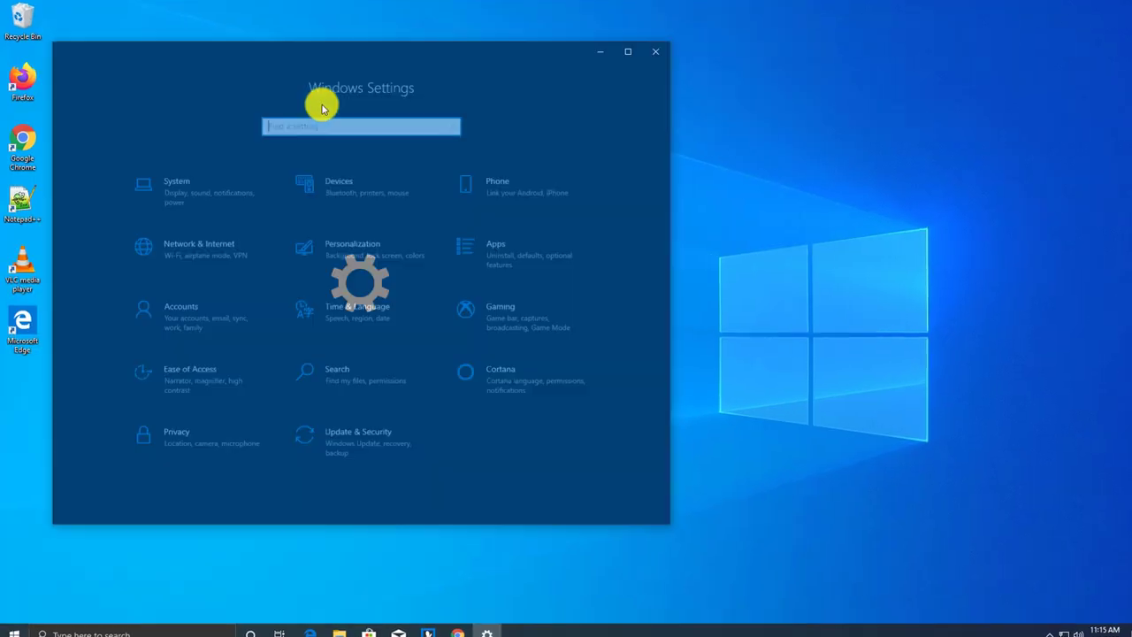
type("windows ea")
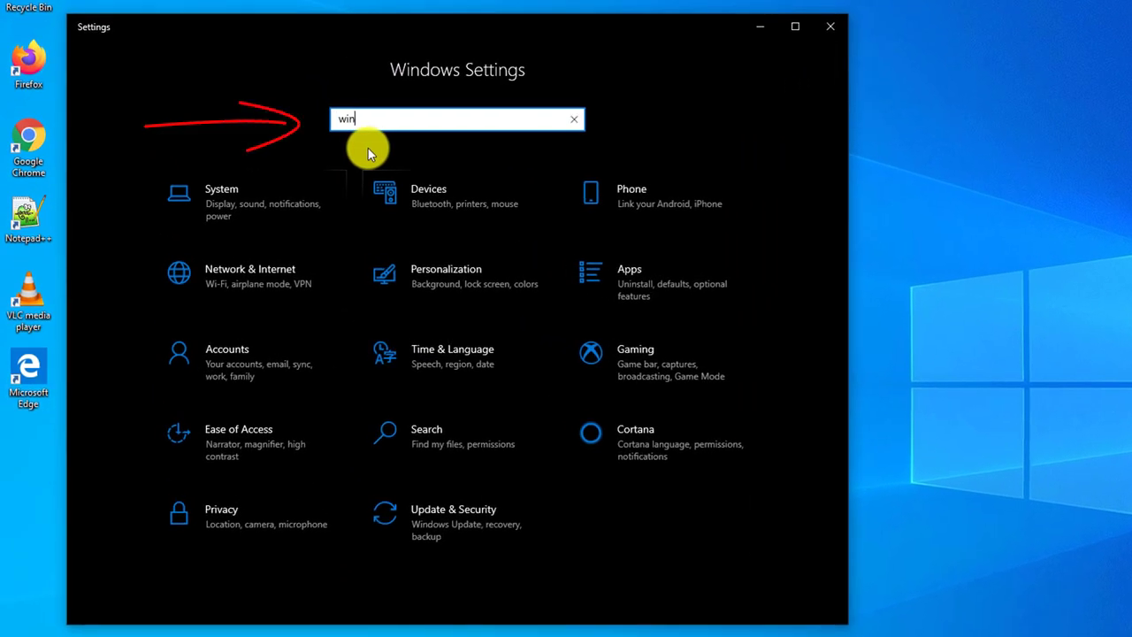
key("BackSpace")
key("BackSpace")
type("sear")
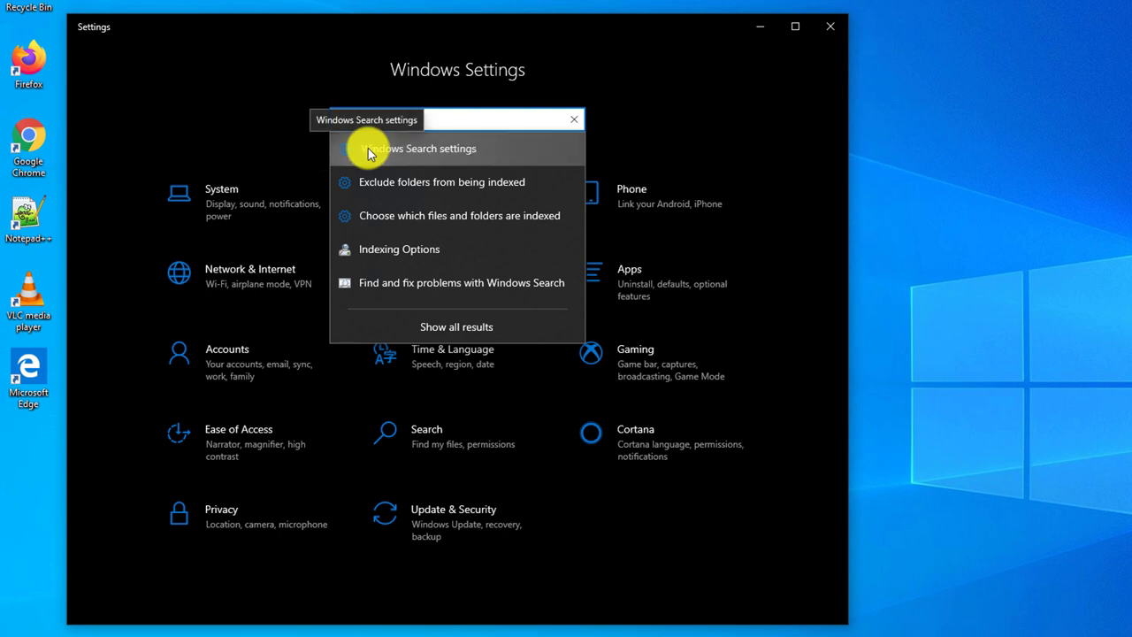
left_click(372, 150)
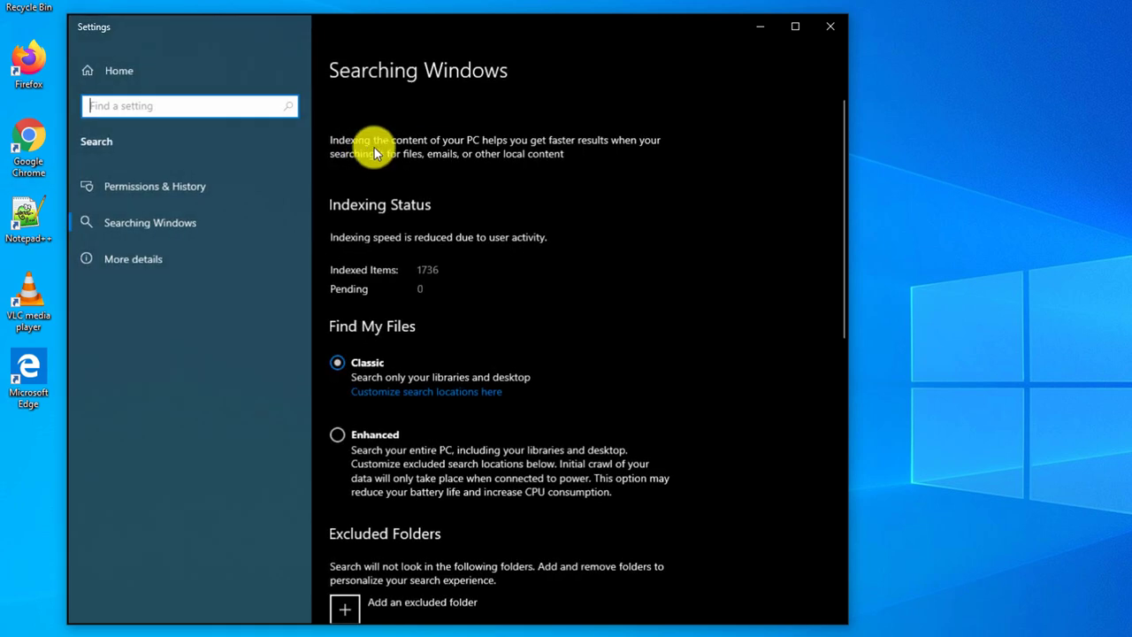
Step: Open the Classic search's indexed locations for modification and examine the folders under Local Disk (C:) and Users
left_click(461, 393)
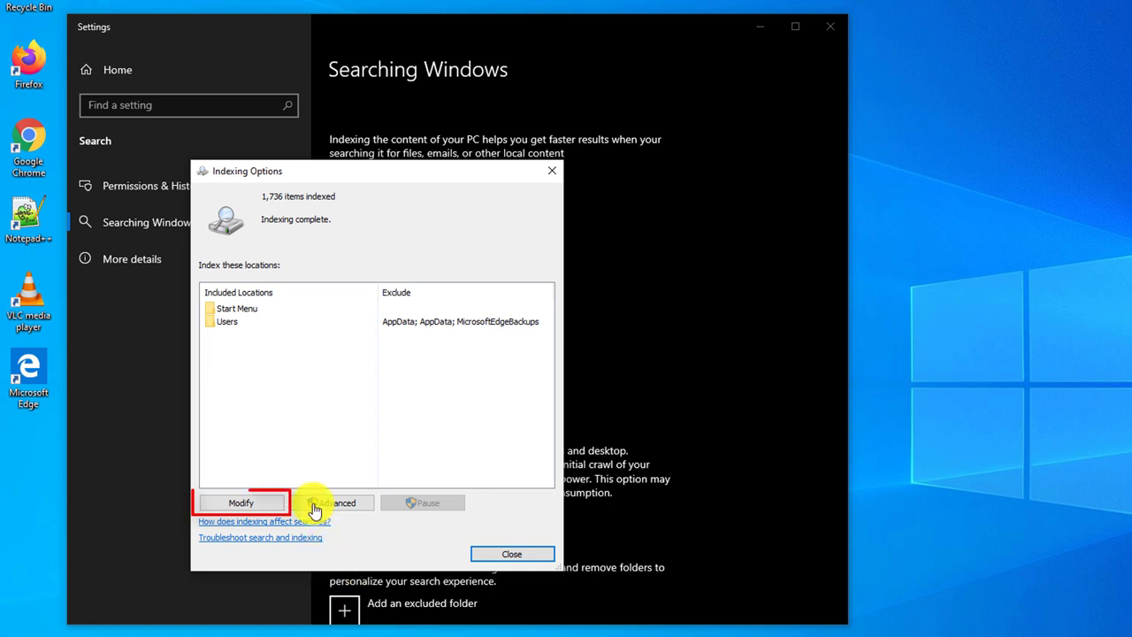
left_click(251, 504)
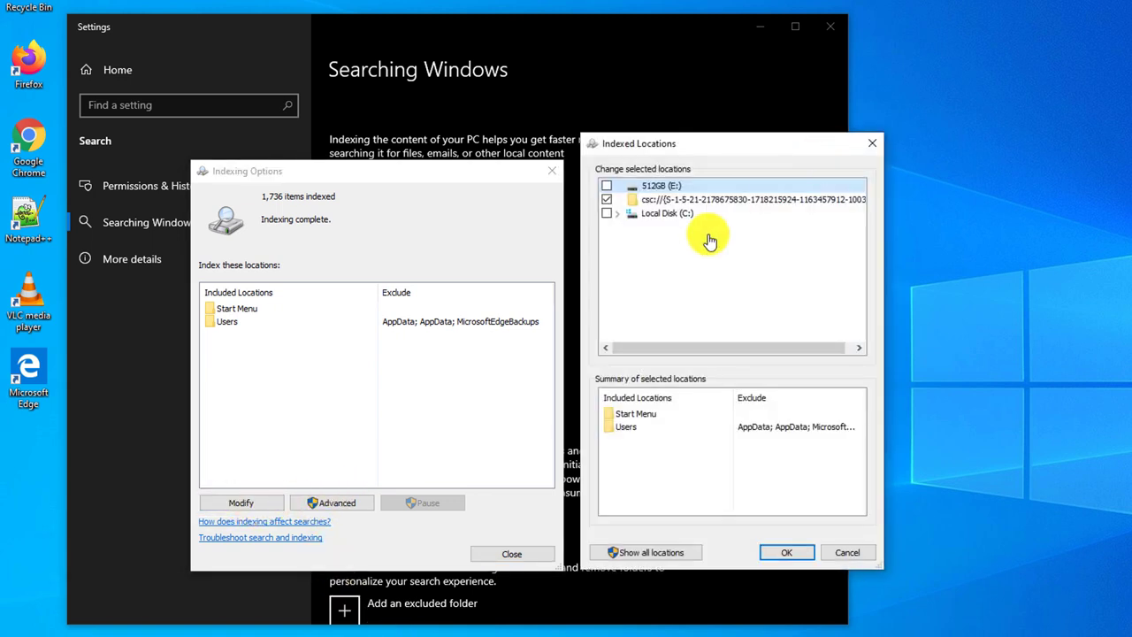
left_click(617, 214)
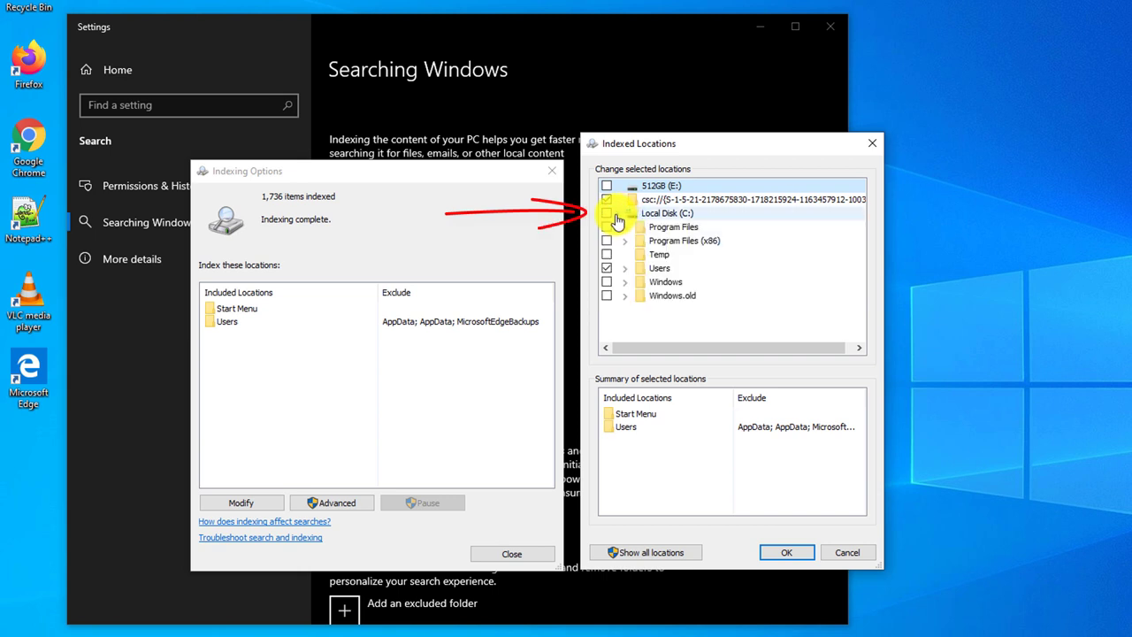
left_click(626, 269)
left_click_drag(858, 285, 855, 308)
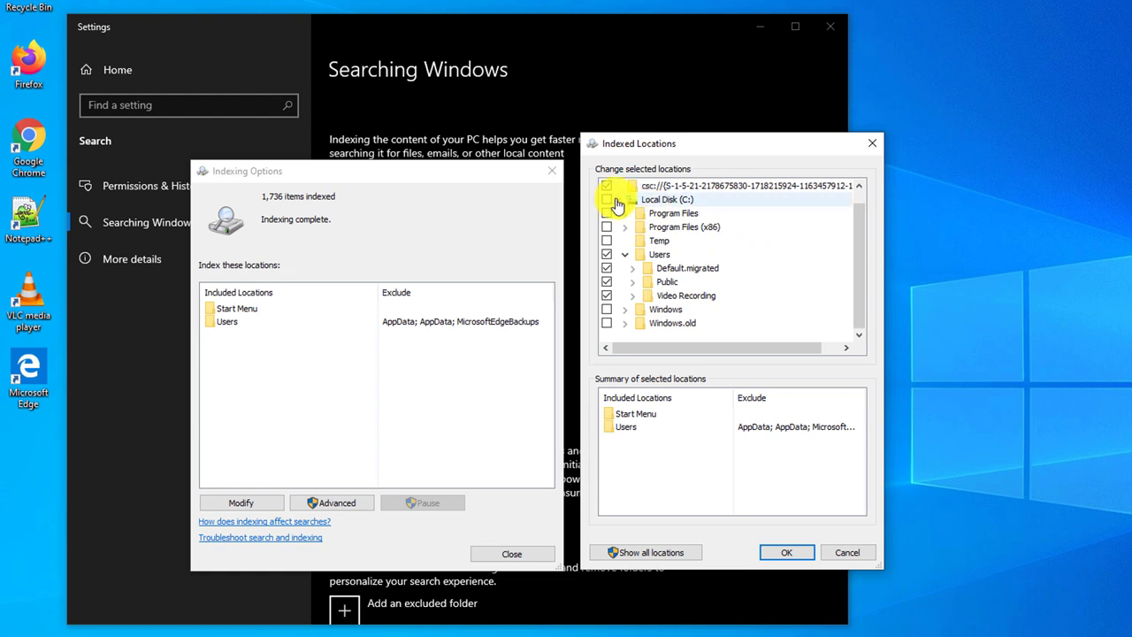
Step: Collapse Local Disk (C:) and include the 512GB (E:) drive in the indexed locations
left_click(650, 187)
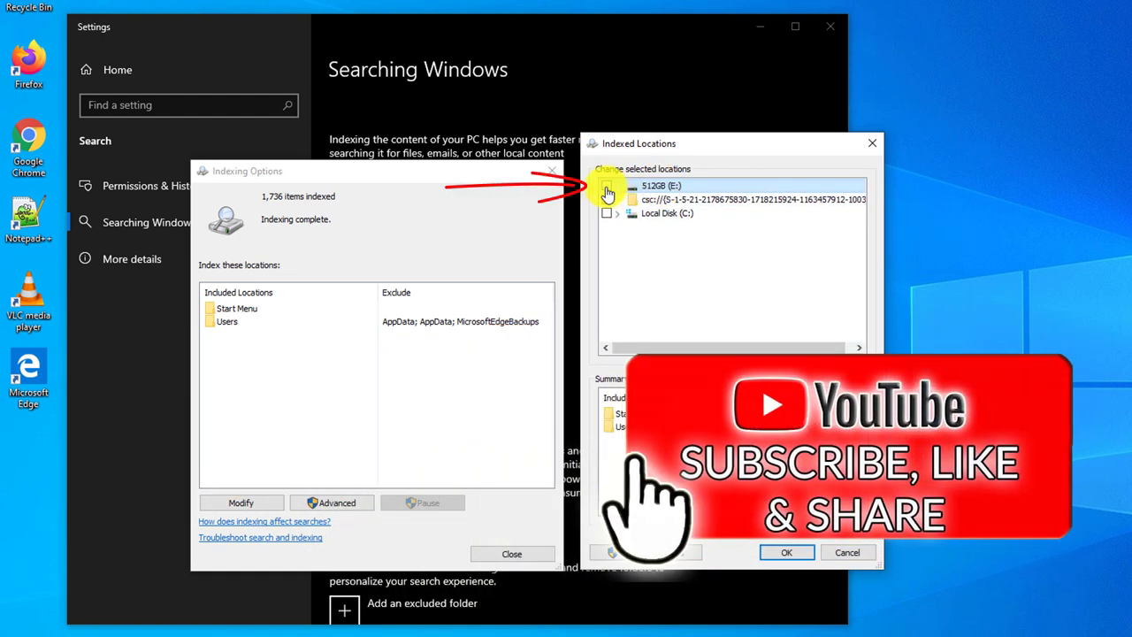
left_click(607, 193)
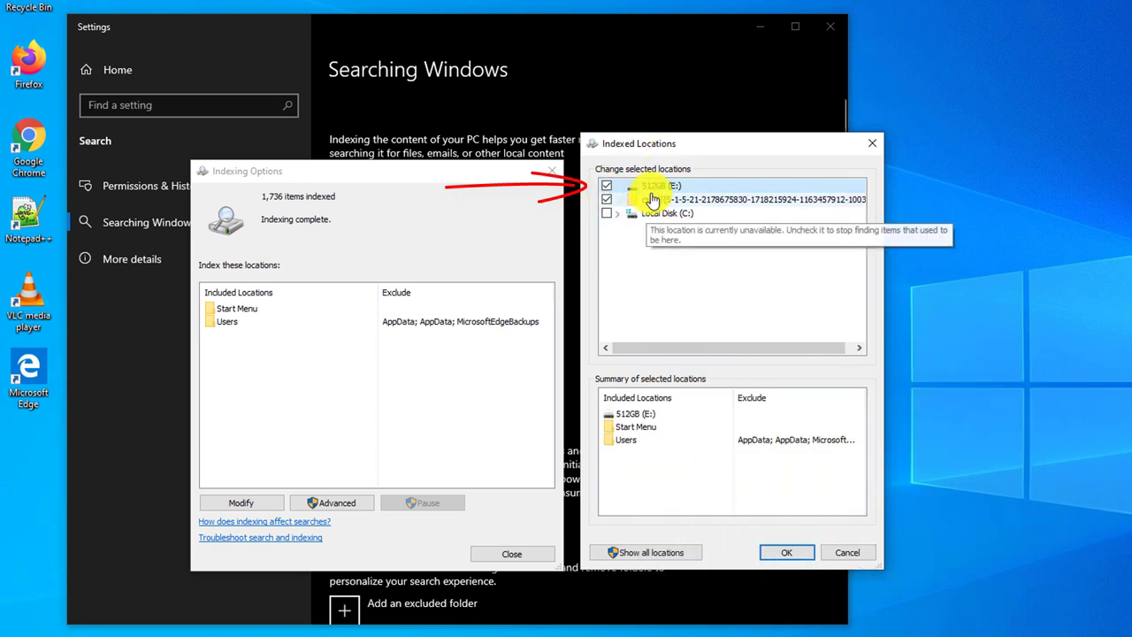
left_click(607, 189)
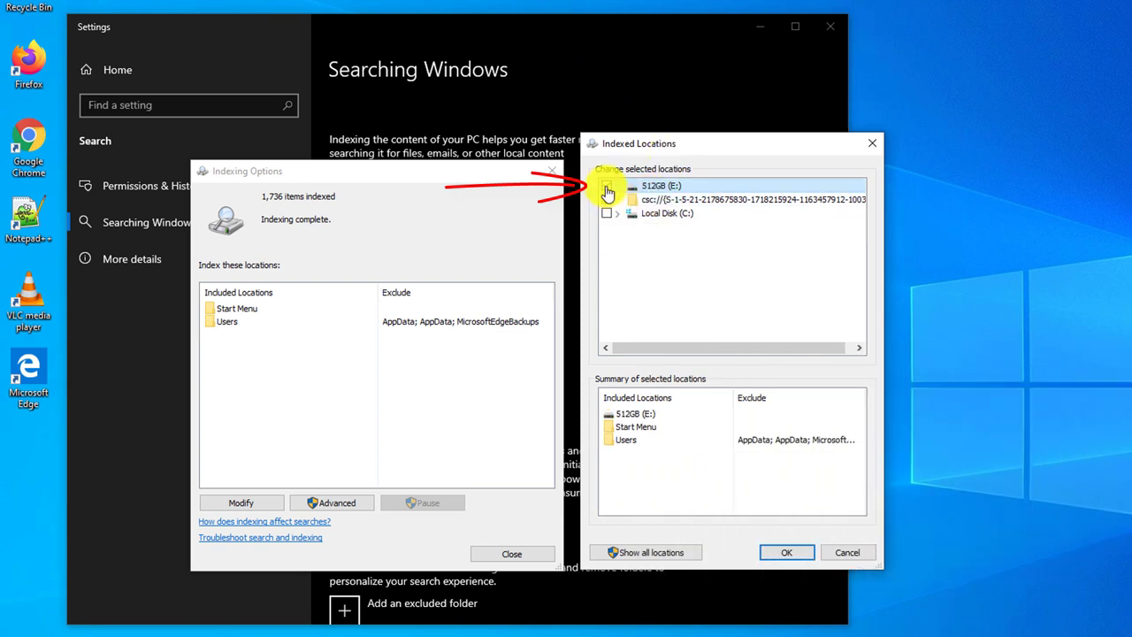
left_click(608, 190)
Step: Add Program Files, Program Files (x86), Temp, Windows and Windows.old on Local Disk (C:) to the indexed locations and apply the selection
left_click(615, 214)
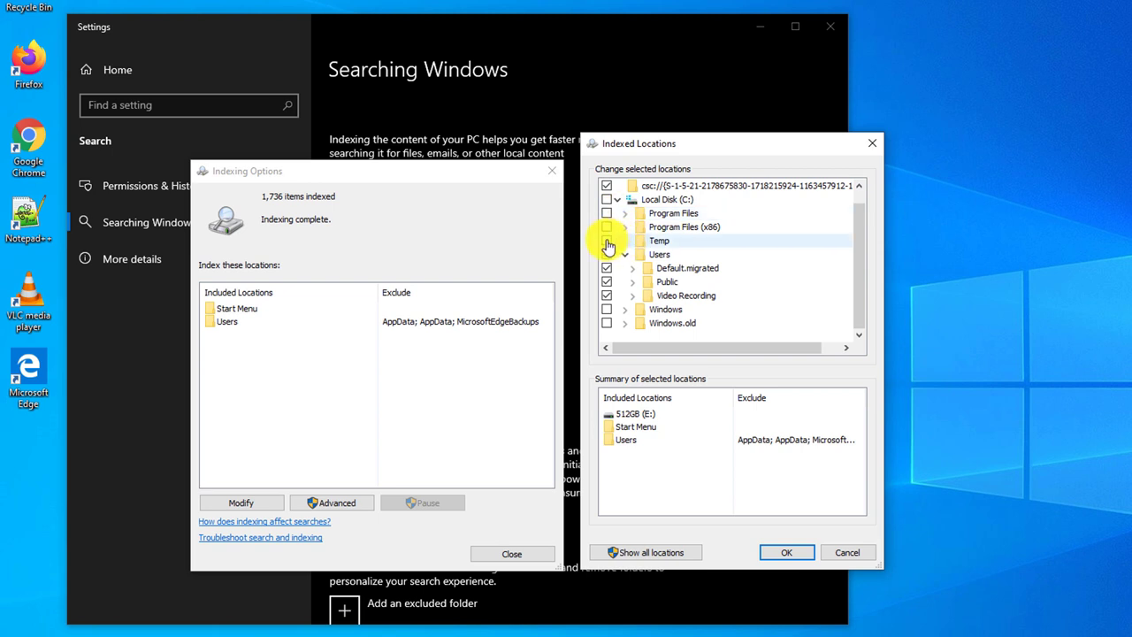
left_click(607, 241)
left_click(607, 227)
left_click(607, 213)
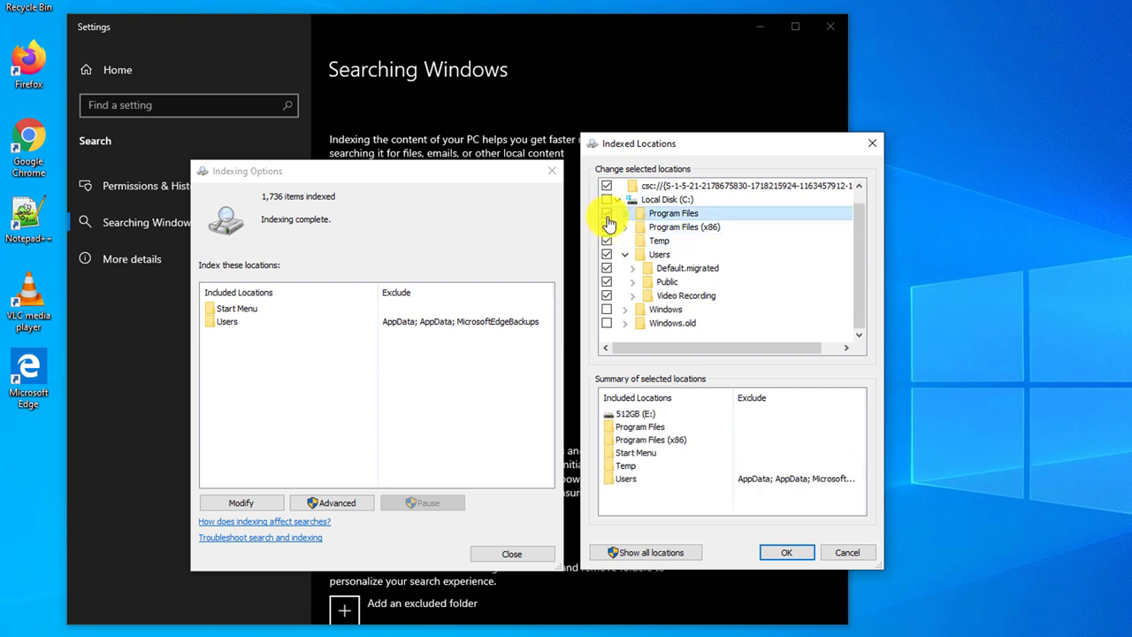
left_click(606, 308)
left_click(607, 322)
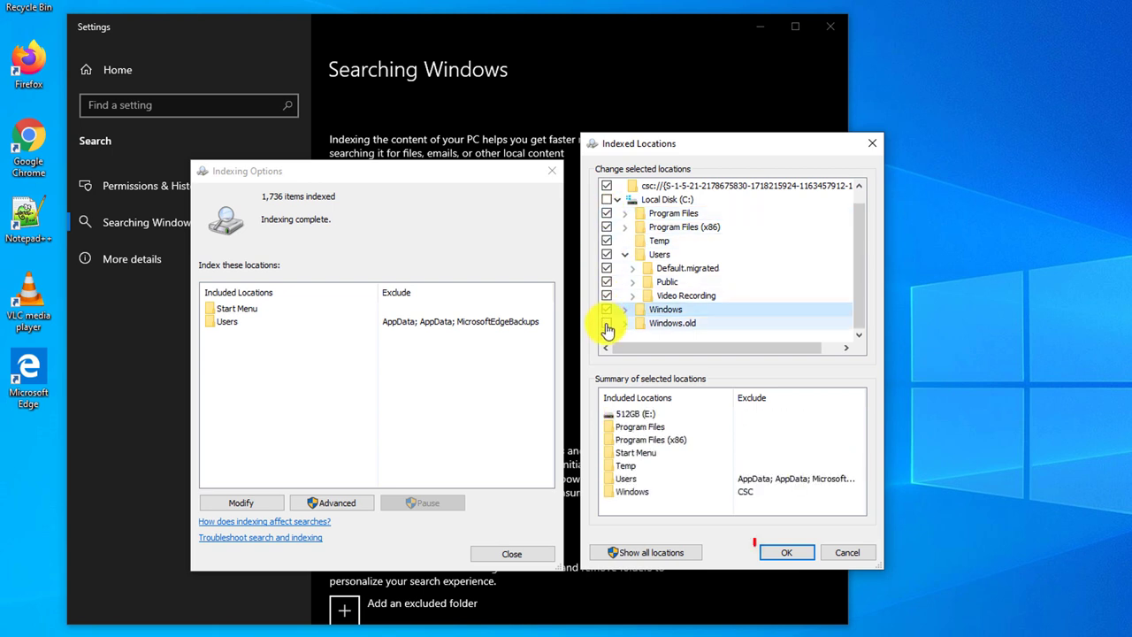
left_click(785, 553)
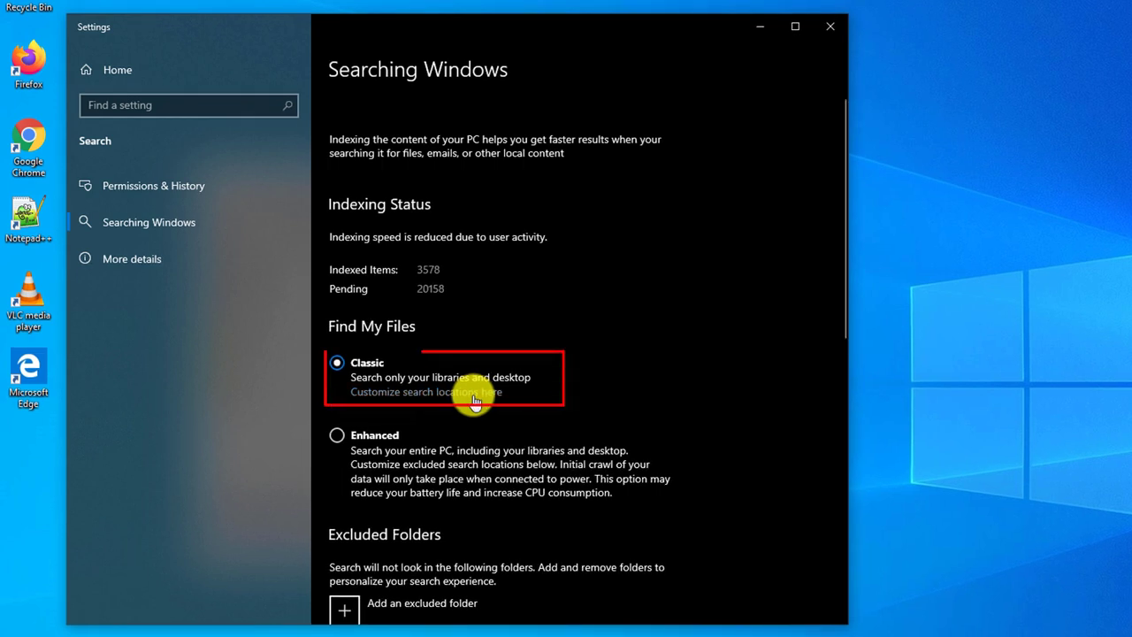
Step: Reopen the Classic search location options and, in the advanced file type settings, set extension 001 to Index Properties and File Contents
left_click(427, 390)
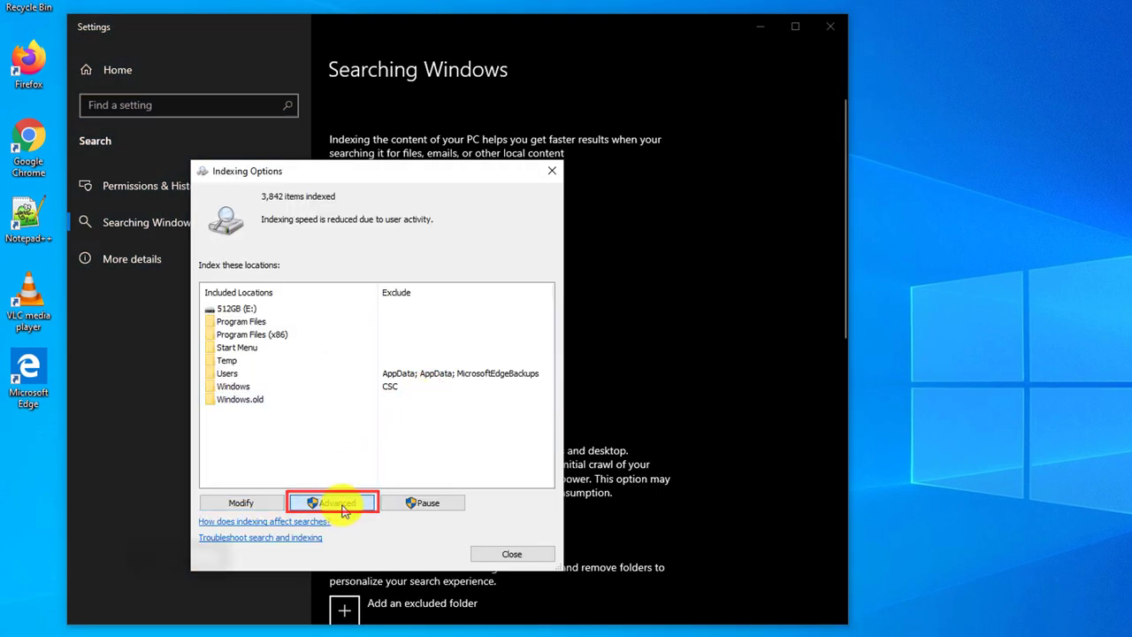
left_click(342, 504)
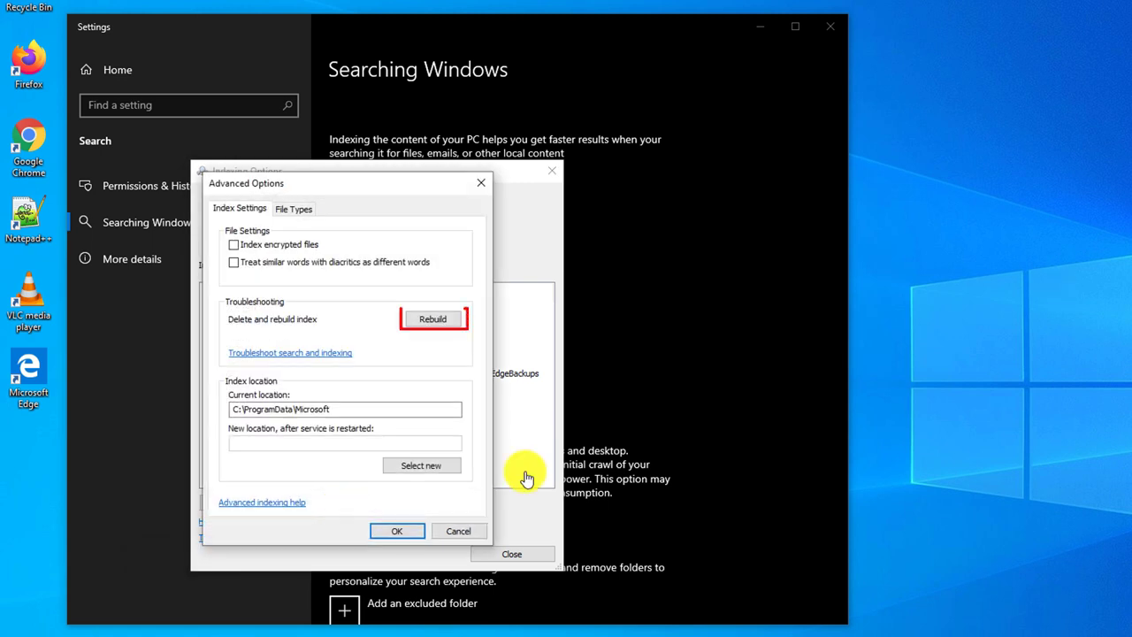
left_click(437, 323)
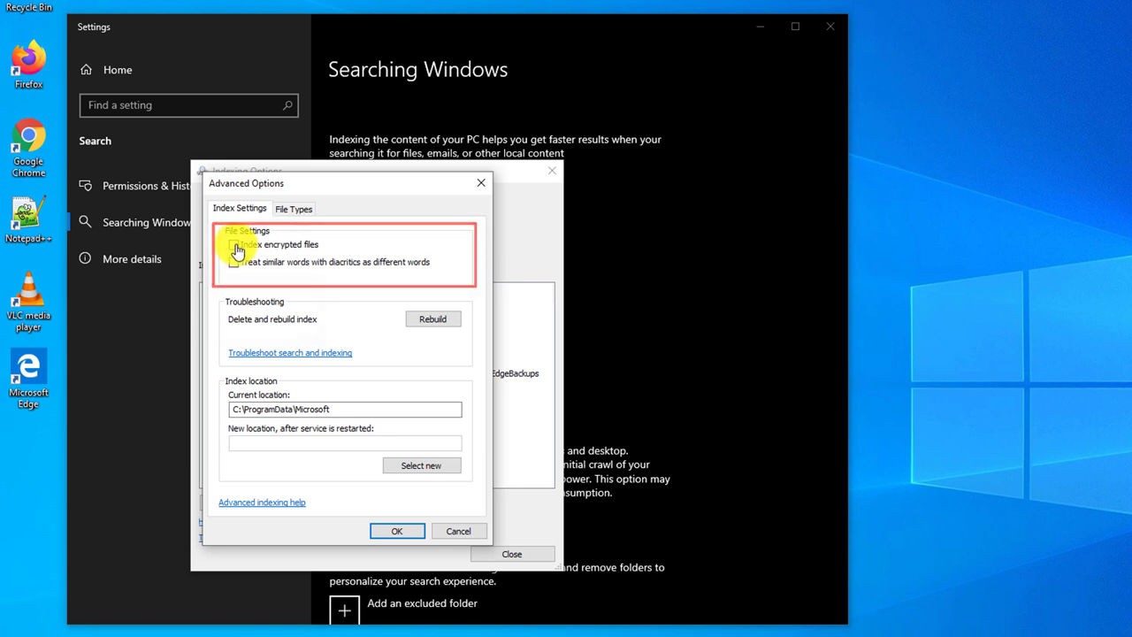
left_click(295, 210)
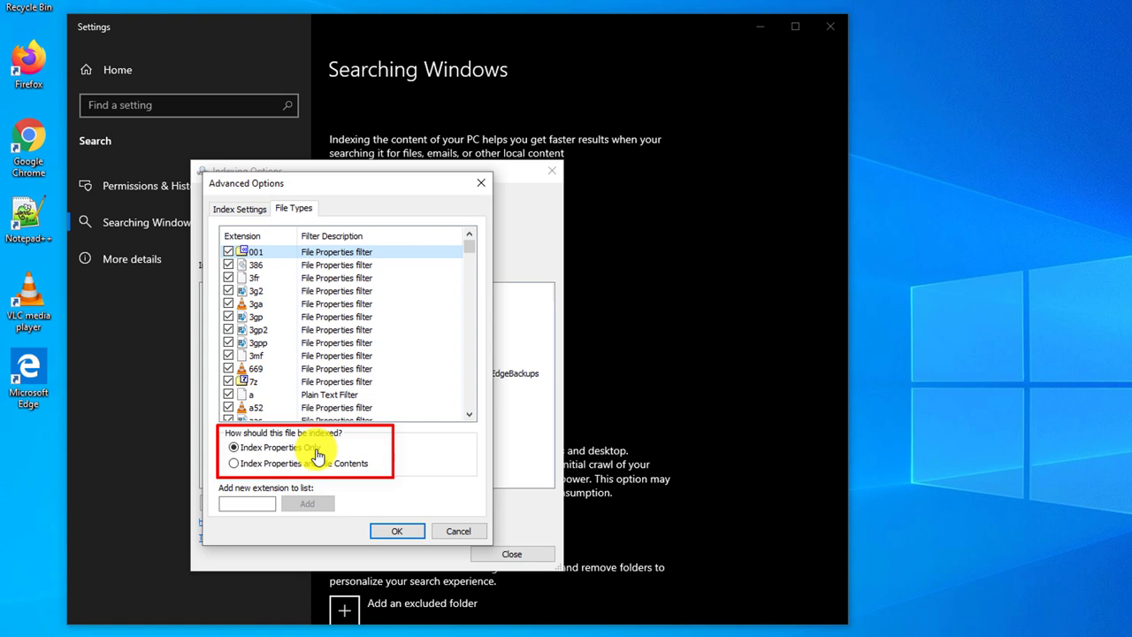
left_click(234, 465)
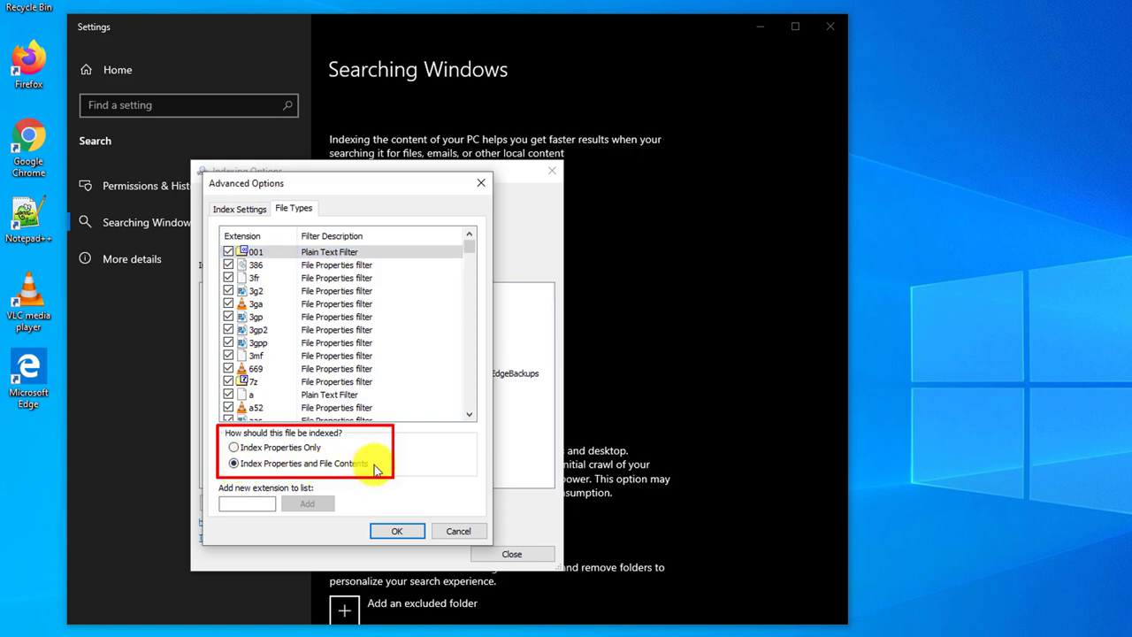